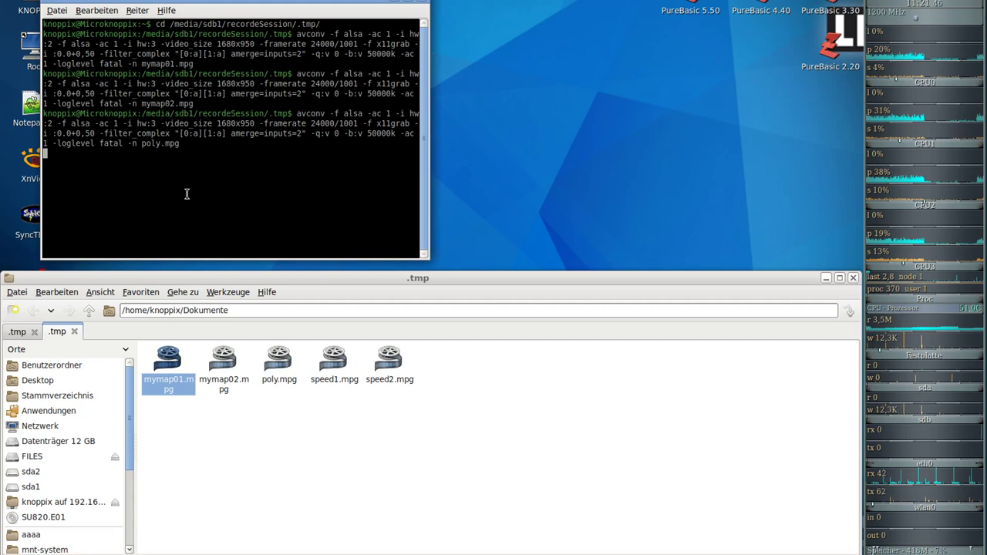
Open a second terminal window and launch slade from it
key(ctrl+shift+n)
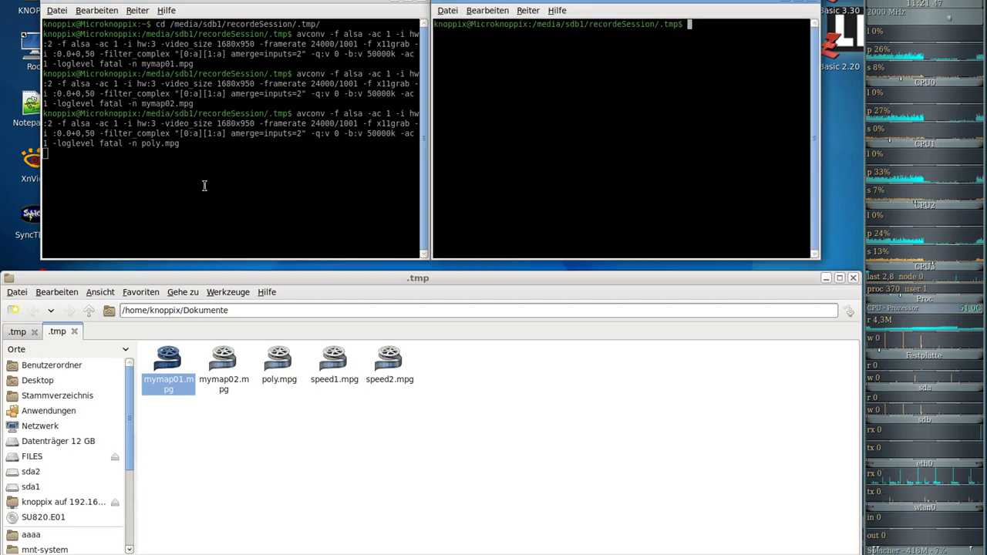
text(slade)
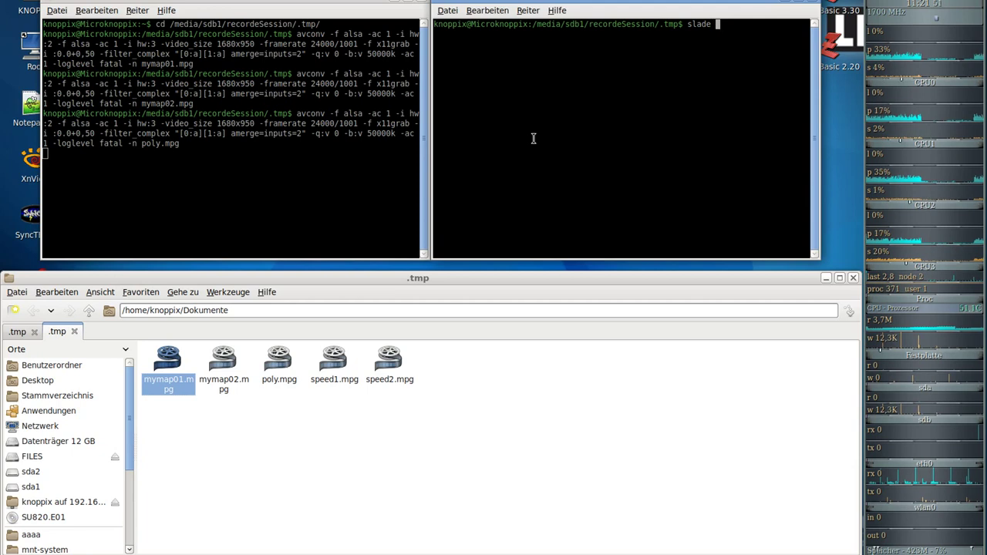
key(Return)
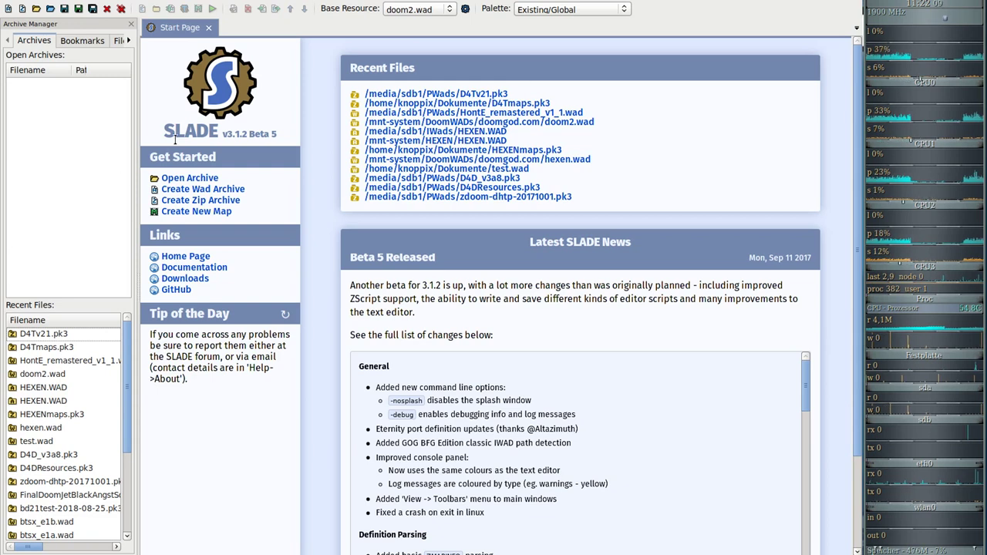
Highlight the program name and its version number on the start page
drag(164, 134, 215, 132)
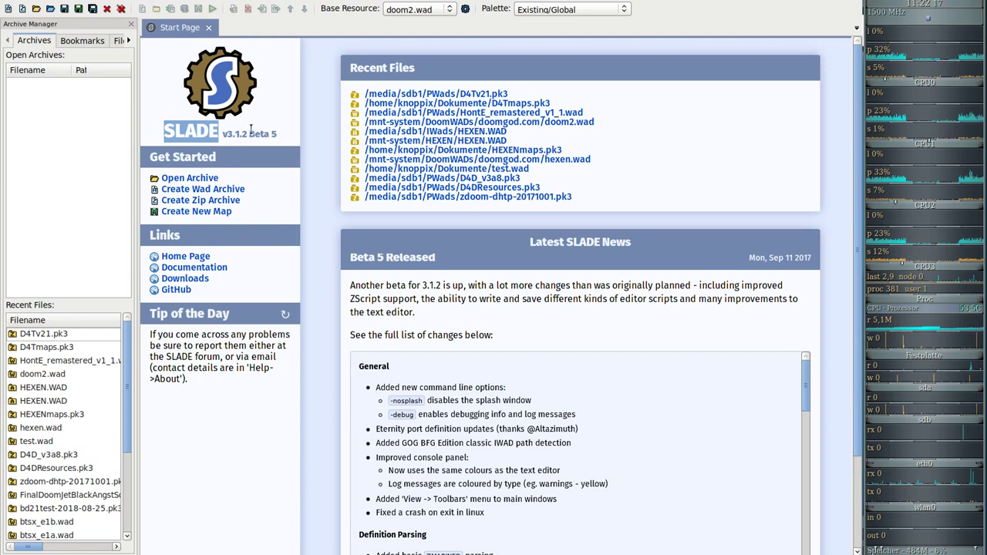
click(223, 133)
drag(226, 135, 275, 135)
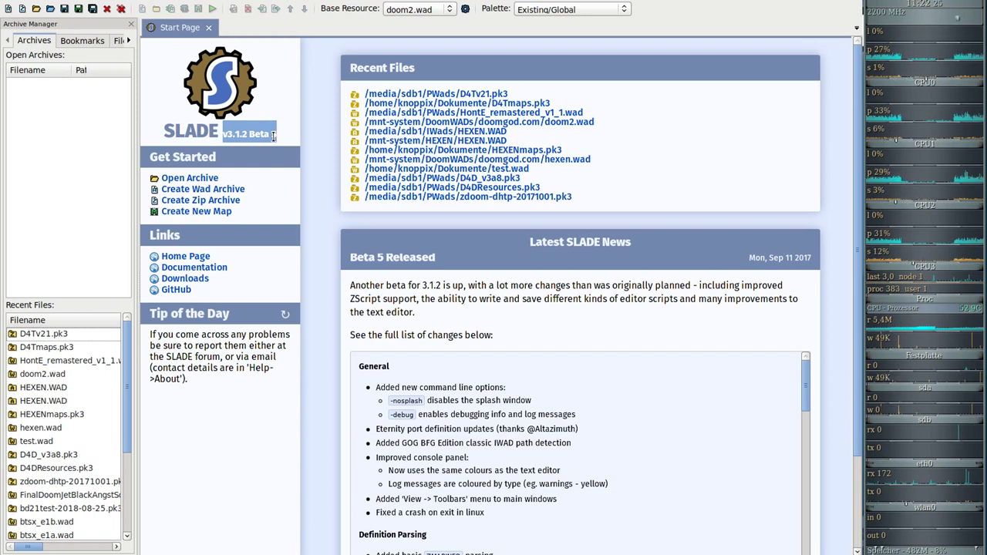
click(287, 138)
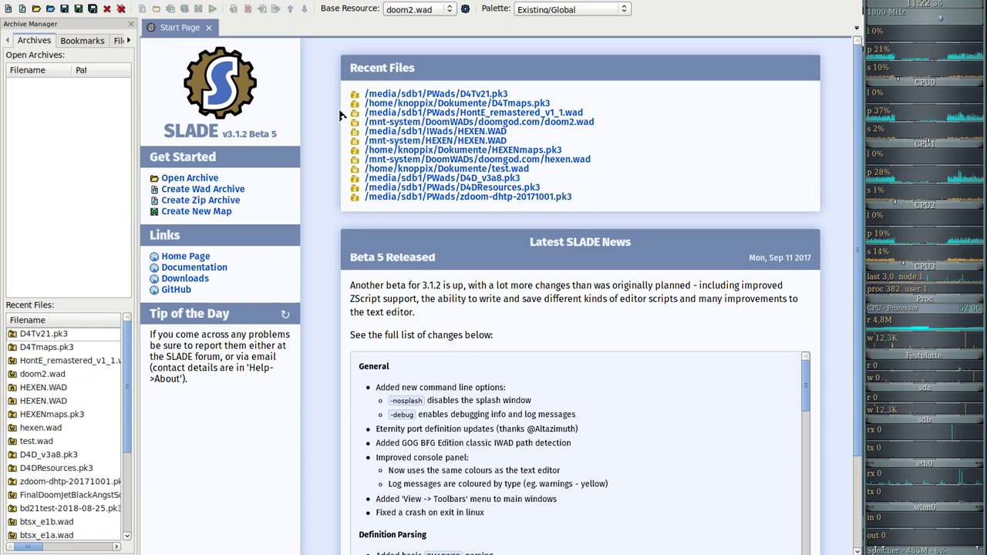
Create a new Doom WAD archive and save it as poly.wad in the /tmp/.aaa folder
click(9, 9)
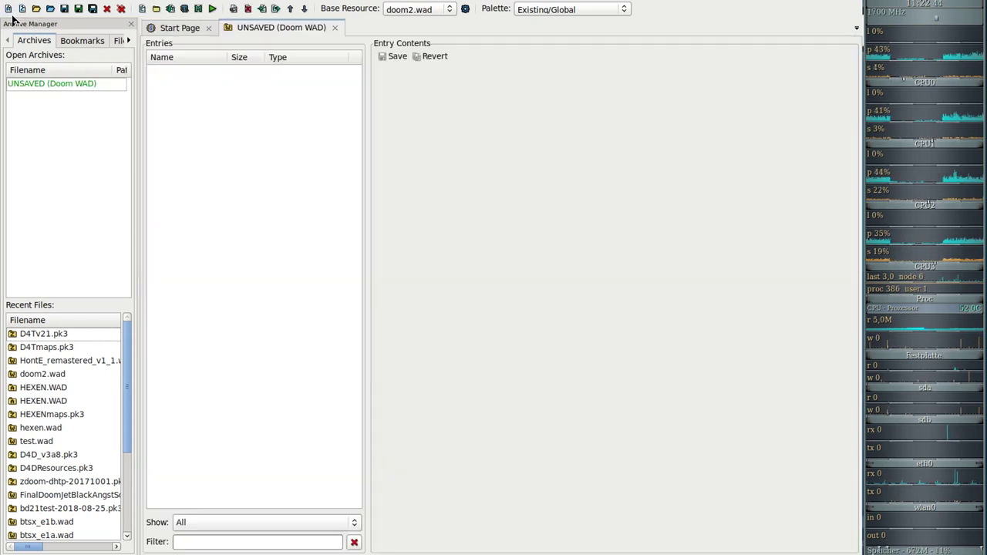
click(73, 87)
key(ctrl+shift+s)
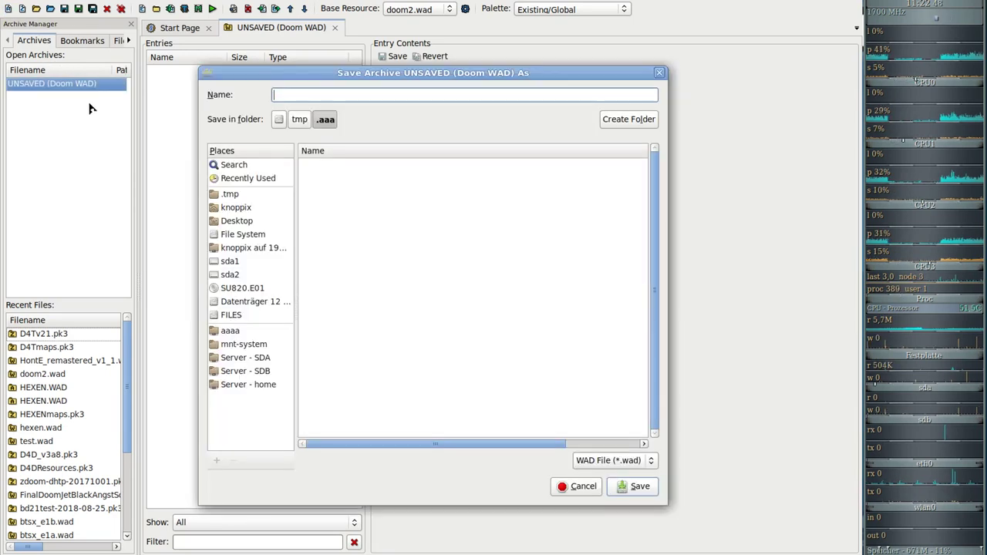
click(299, 120)
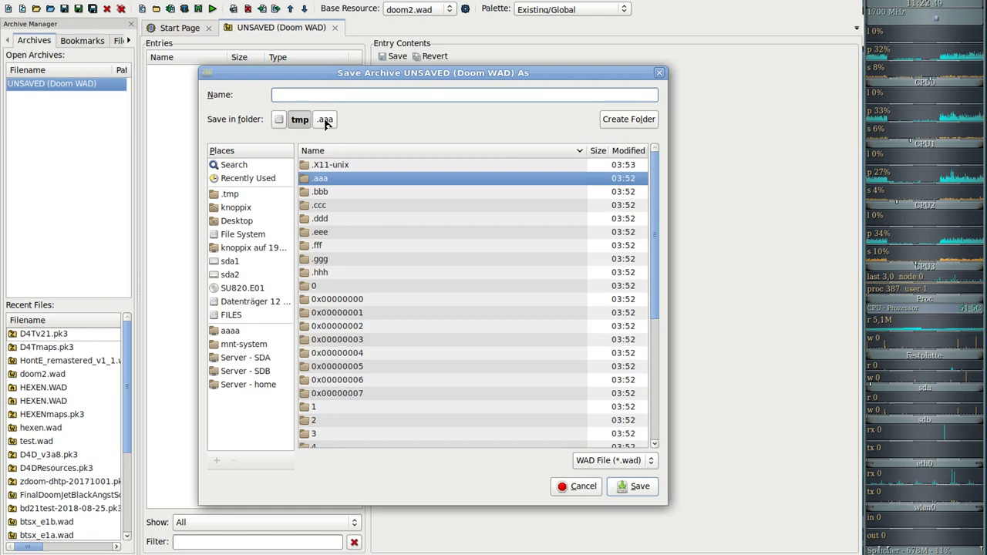
click(324, 121)
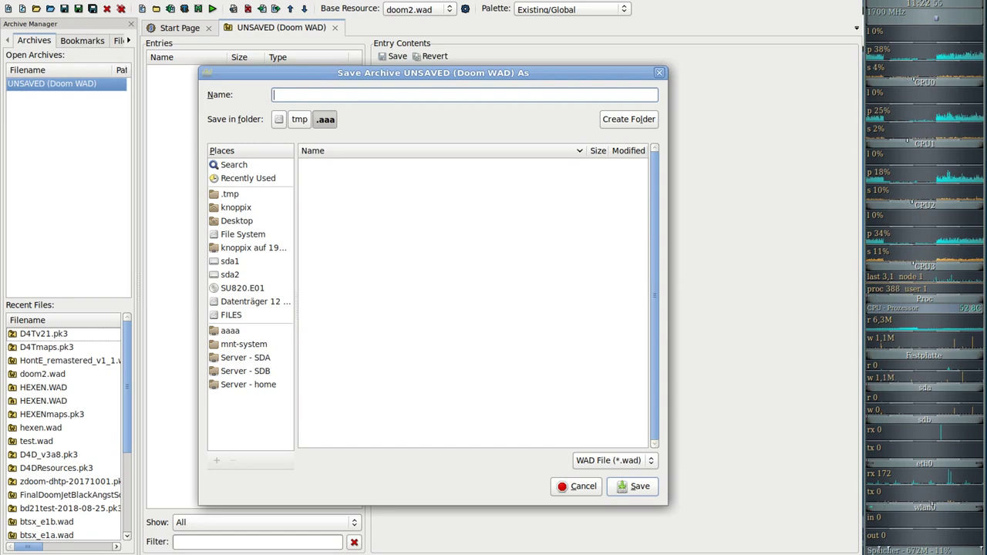
text(poly.wad)
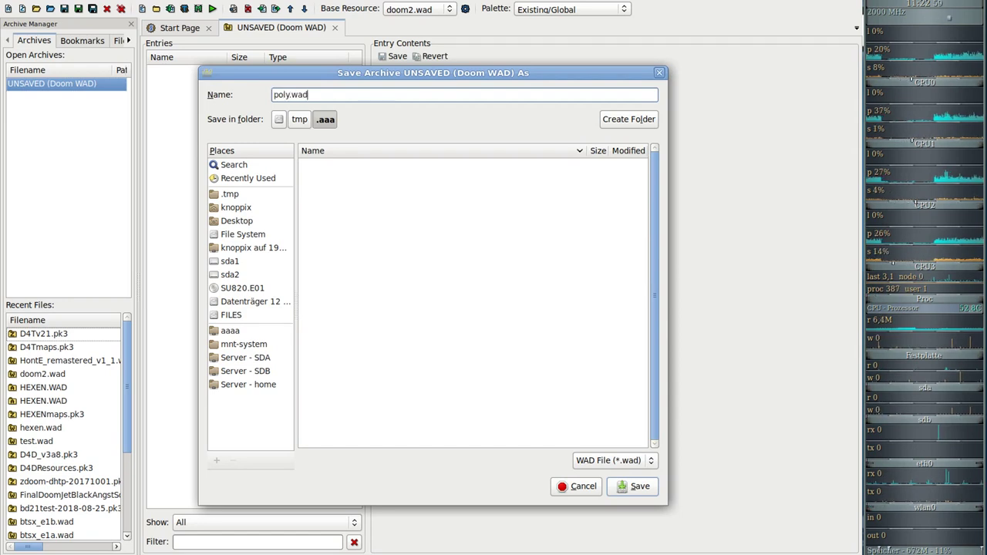
key(Return)
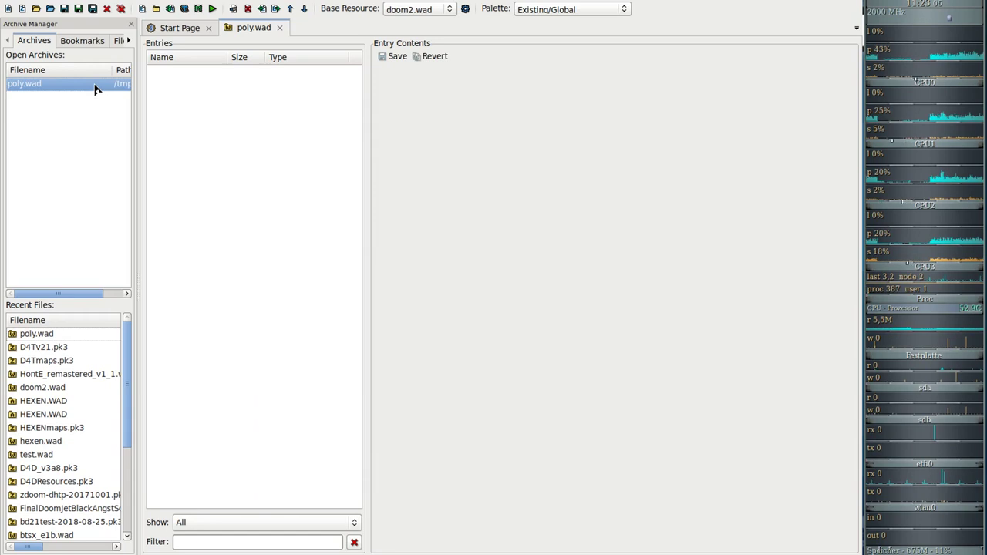
Open the map editor launch dialog for the empty poly.wad archive and reposition it
right_click(172, 88)
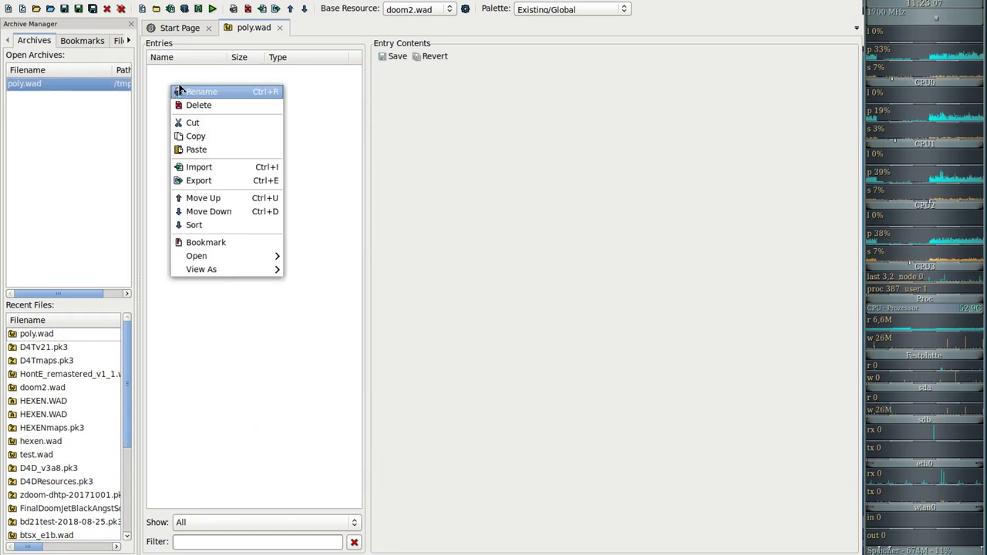
click(184, 74)
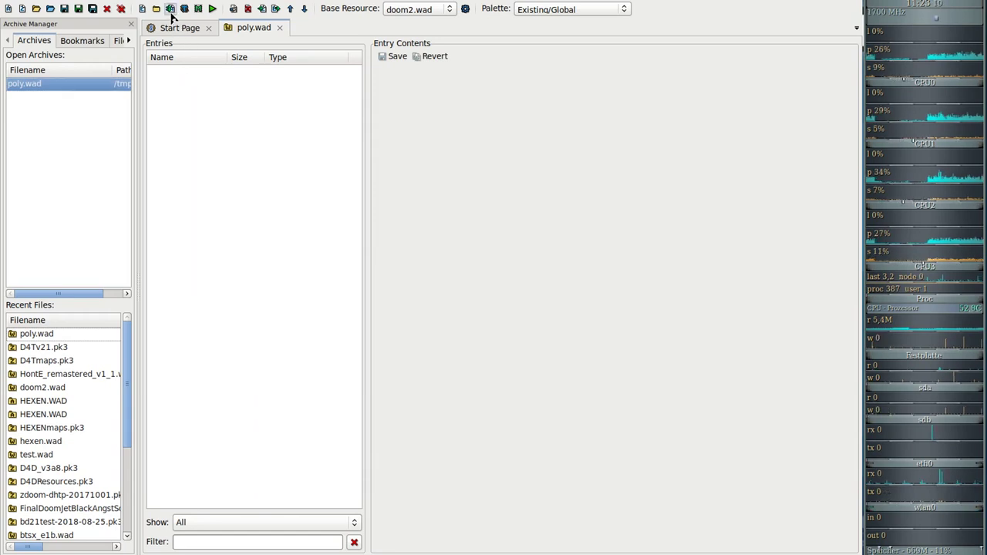
click(199, 9)
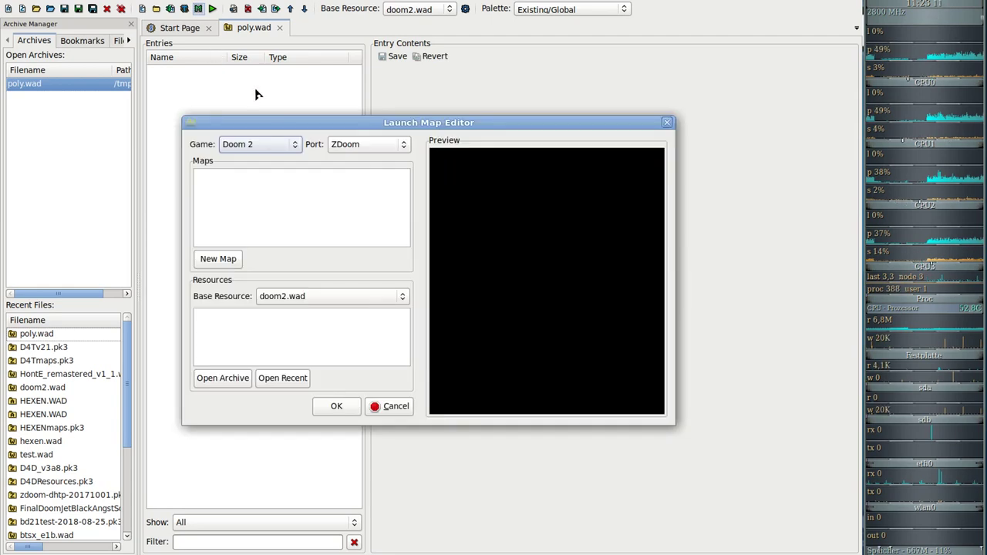
drag(287, 122, 410, 168)
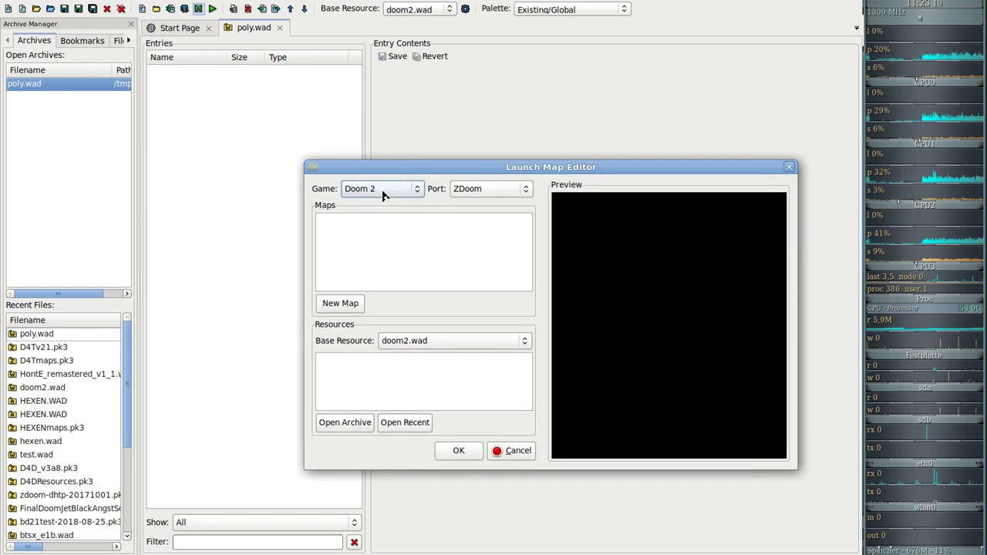
Cancel creating a map for the ZDoom port and set the port for Doom 2 to None
click(345, 305)
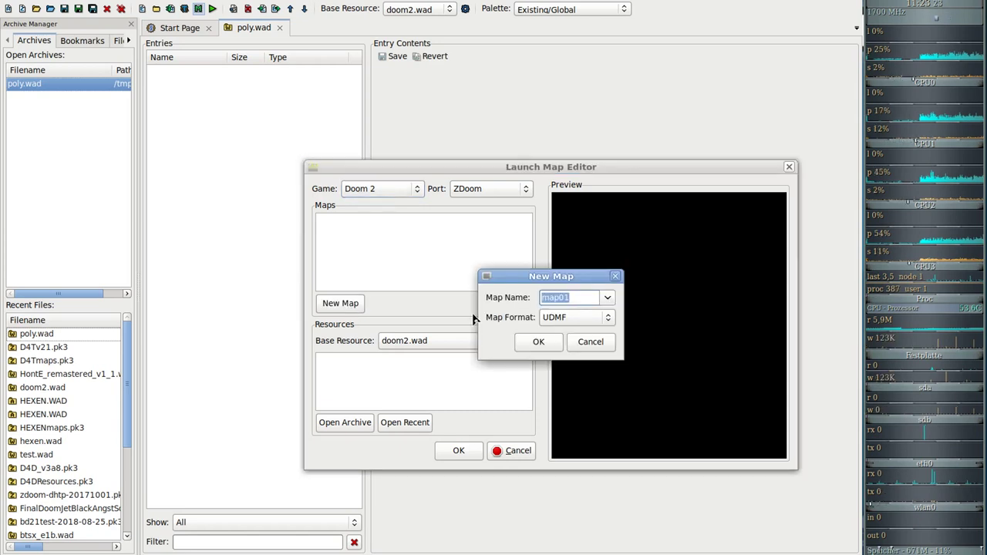
click(600, 344)
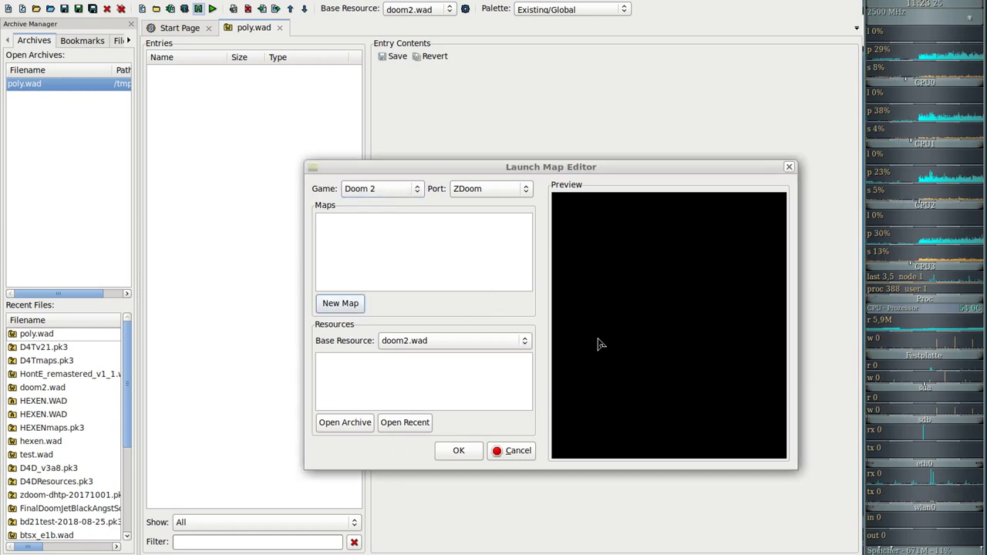
click(376, 193)
click(381, 190)
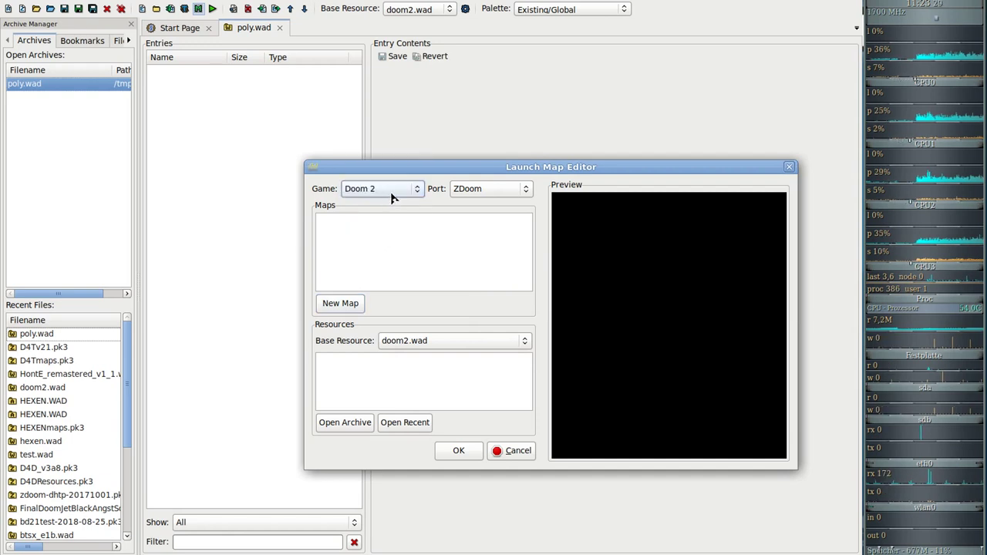
click(516, 194)
click(512, 149)
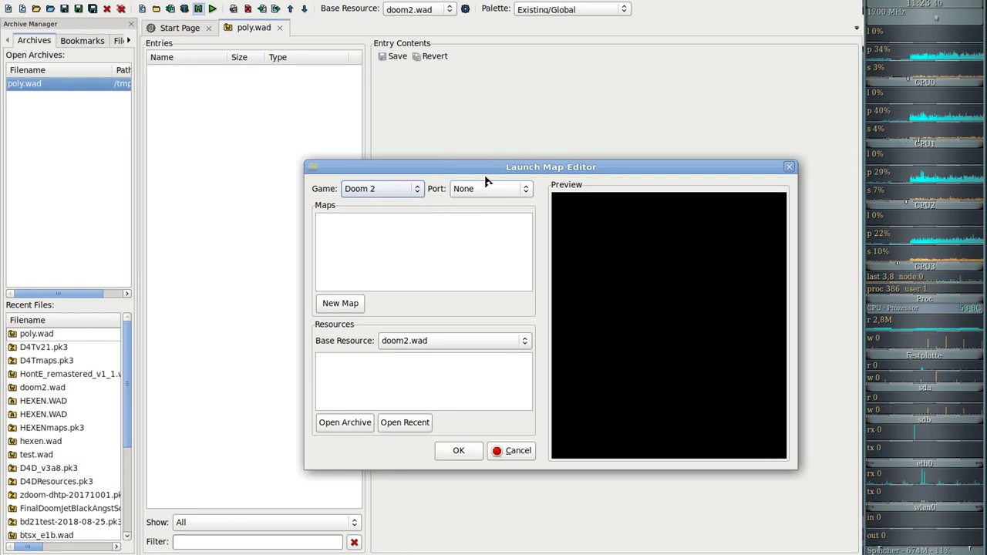
click(351, 191)
click(351, 191)
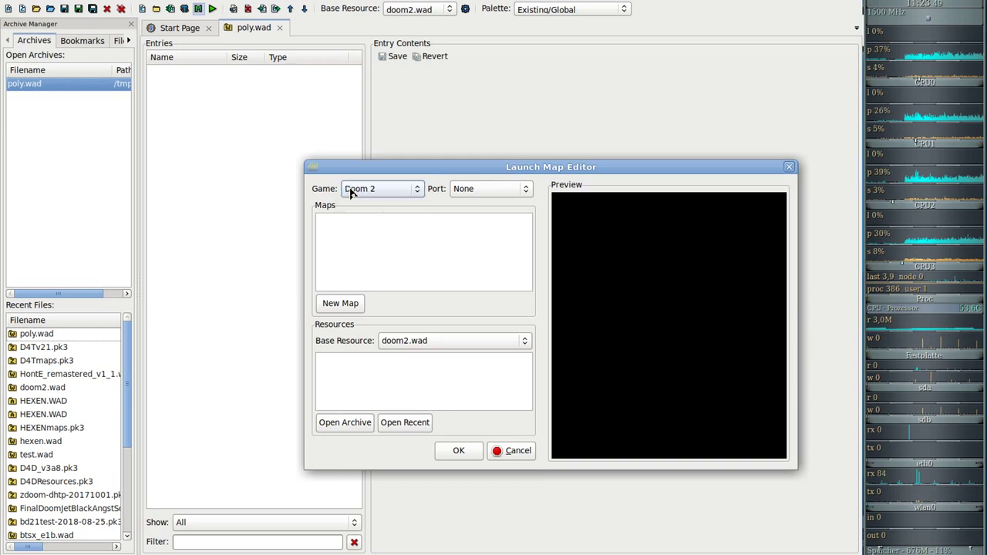
Set the port to ZDoom and try the Doom and UDMF formats for a new map without creating it
click(465, 189)
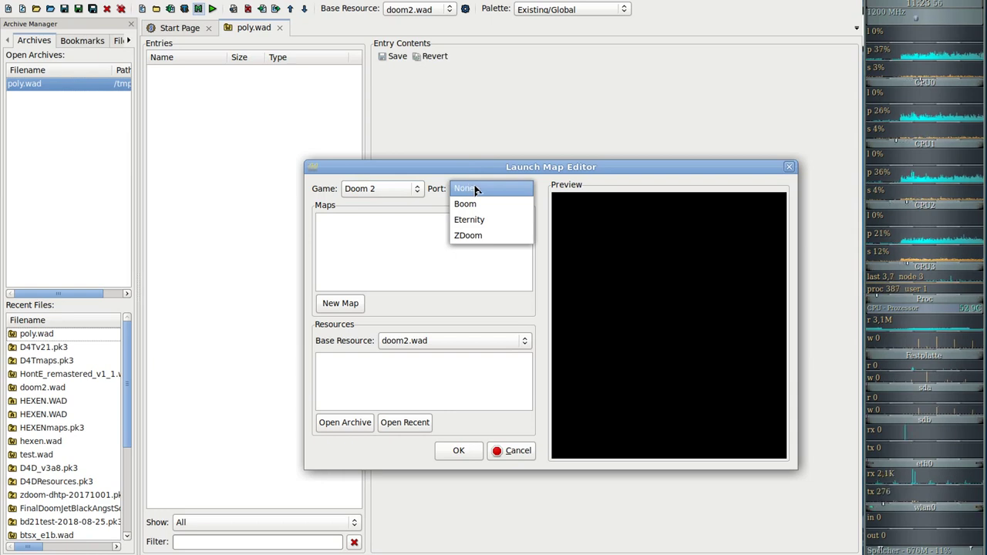
click(477, 237)
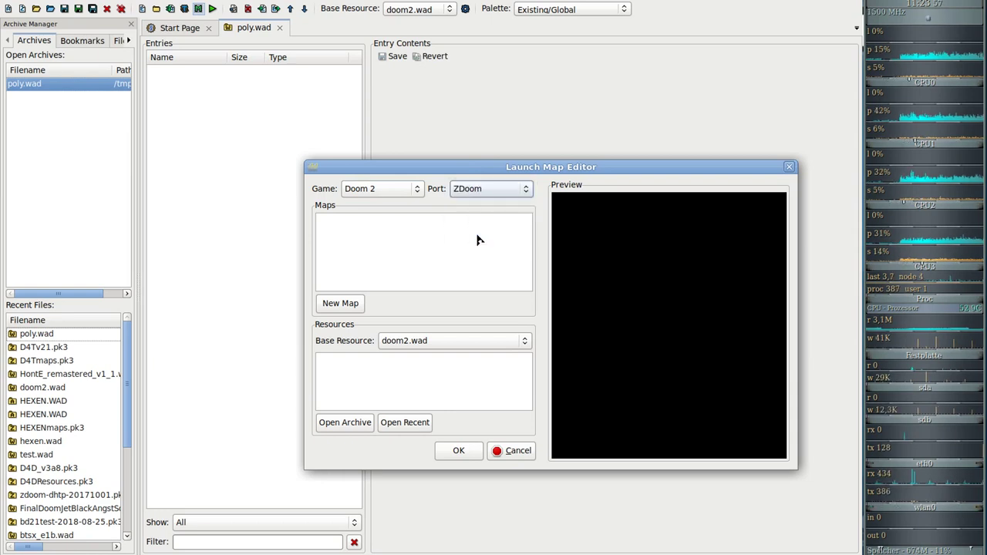
click(349, 306)
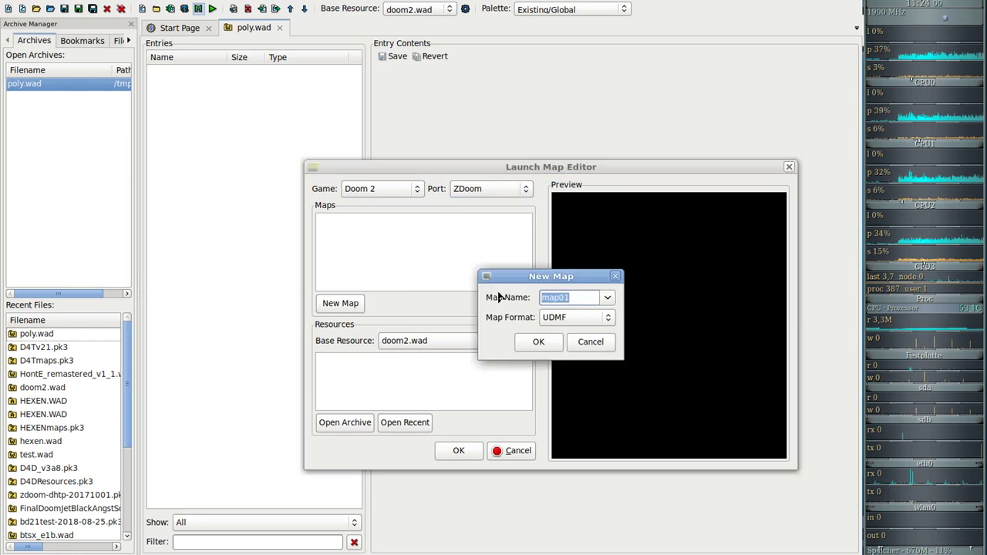
click(572, 320)
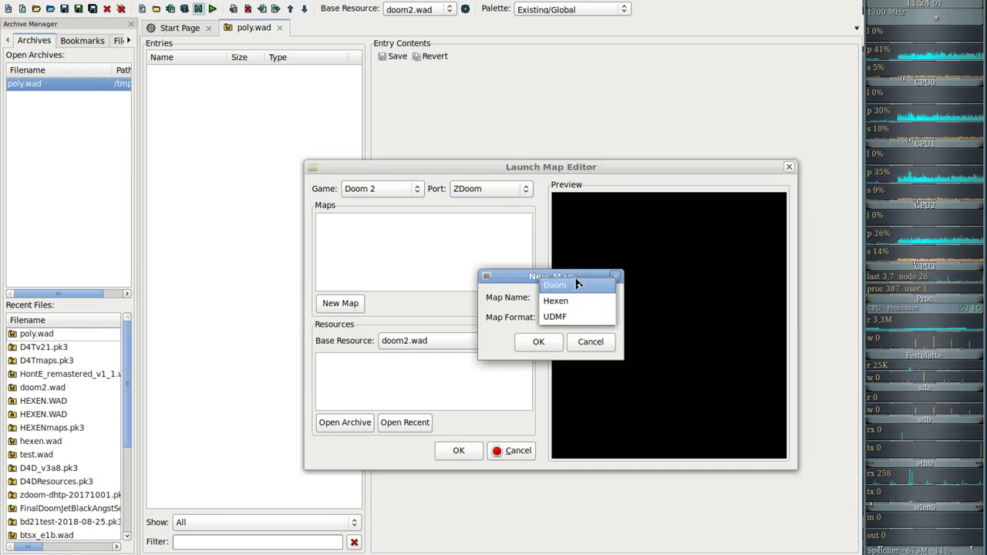
click(578, 285)
click(570, 317)
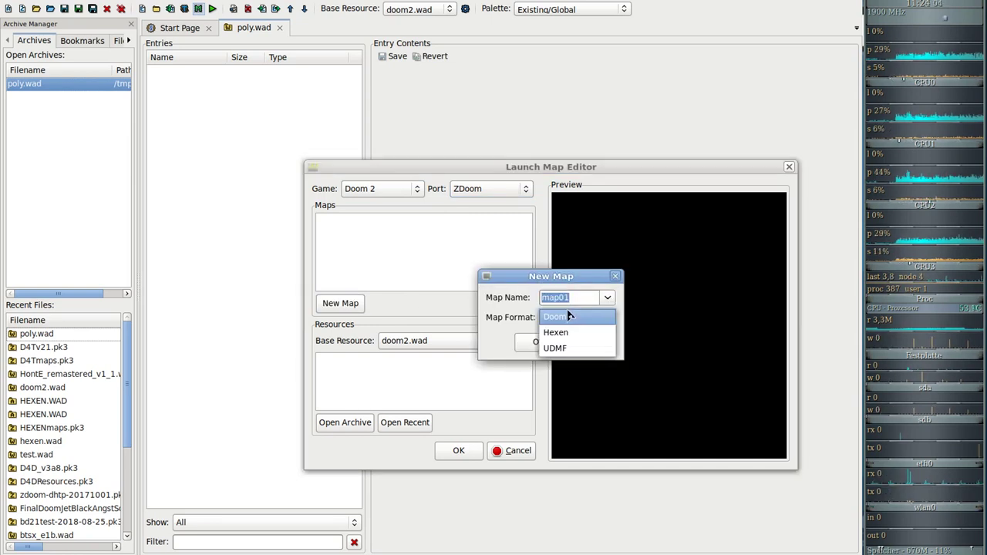
click(568, 348)
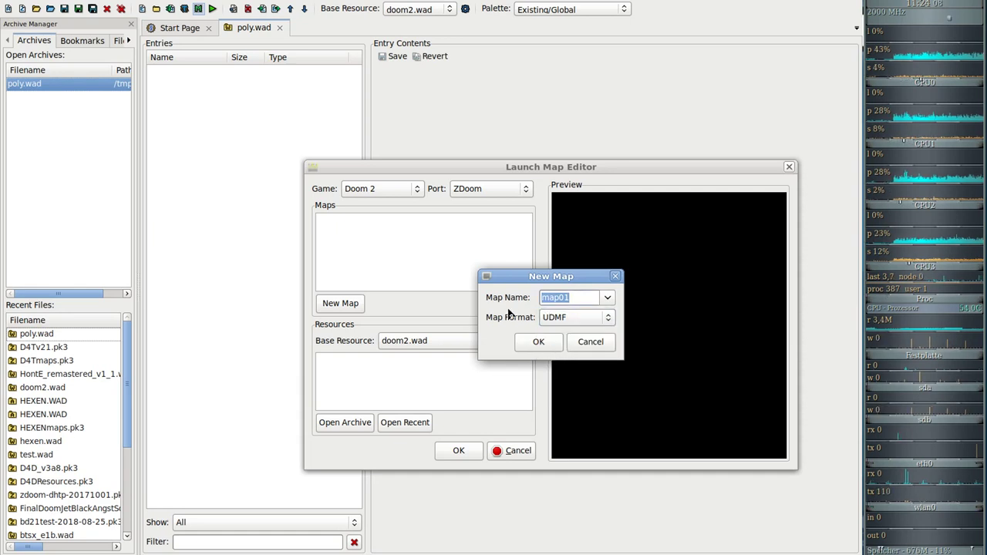
click(580, 341)
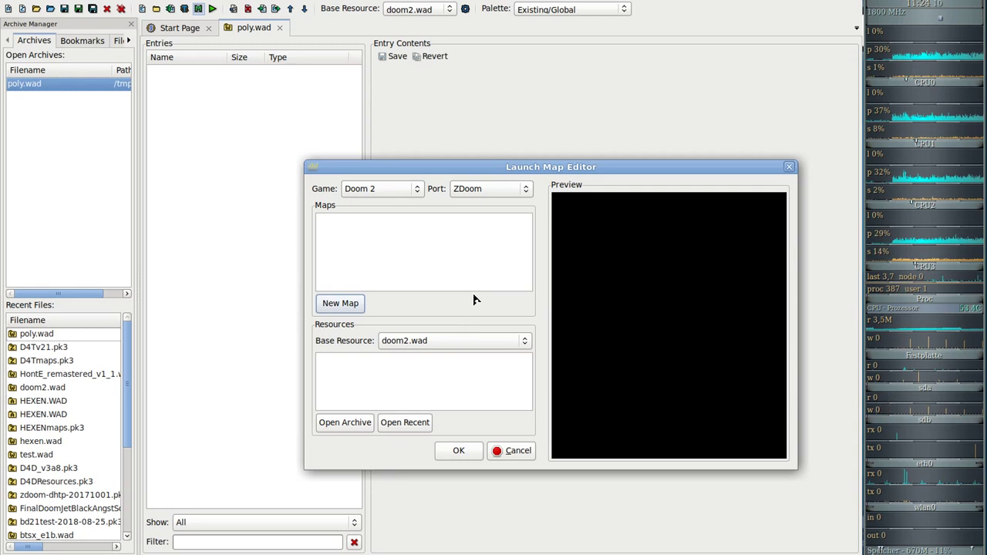
Set the game configuration to Hexen with the port set to None
click(413, 192)
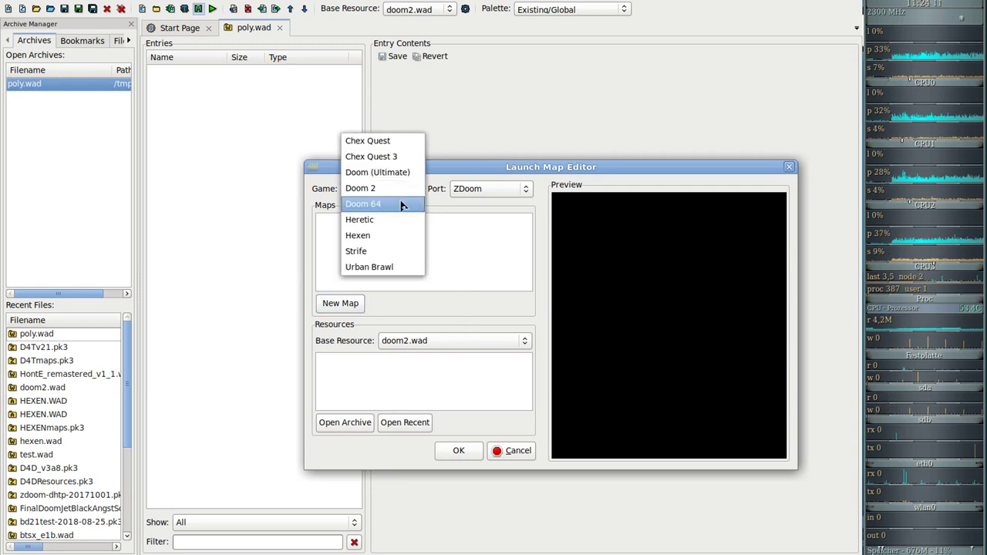
click(388, 240)
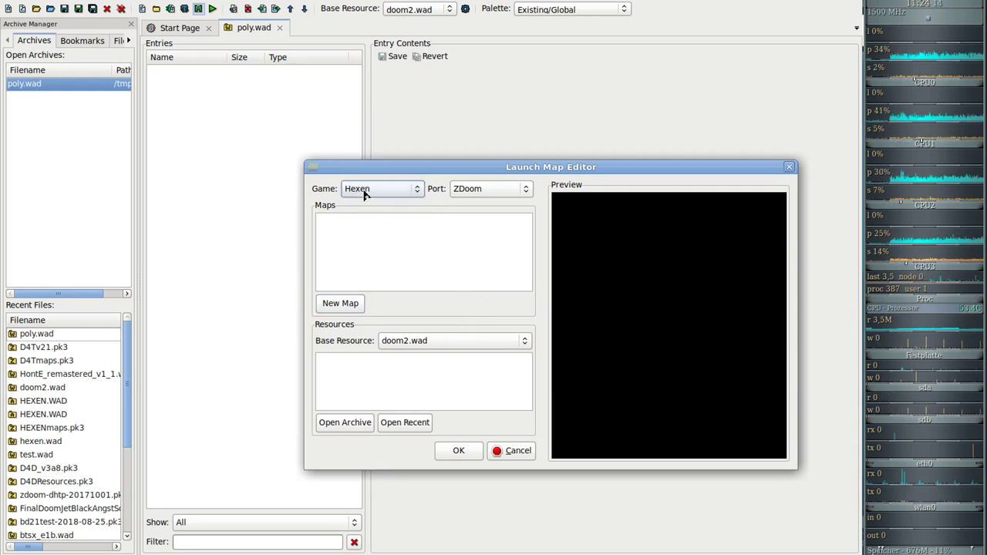
click(478, 196)
click(474, 172)
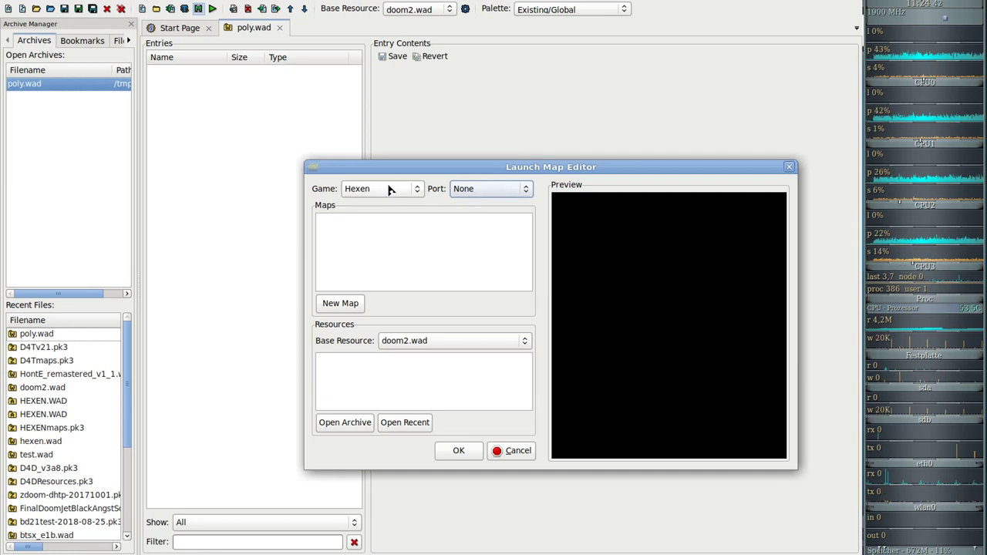
click(355, 190)
click(356, 190)
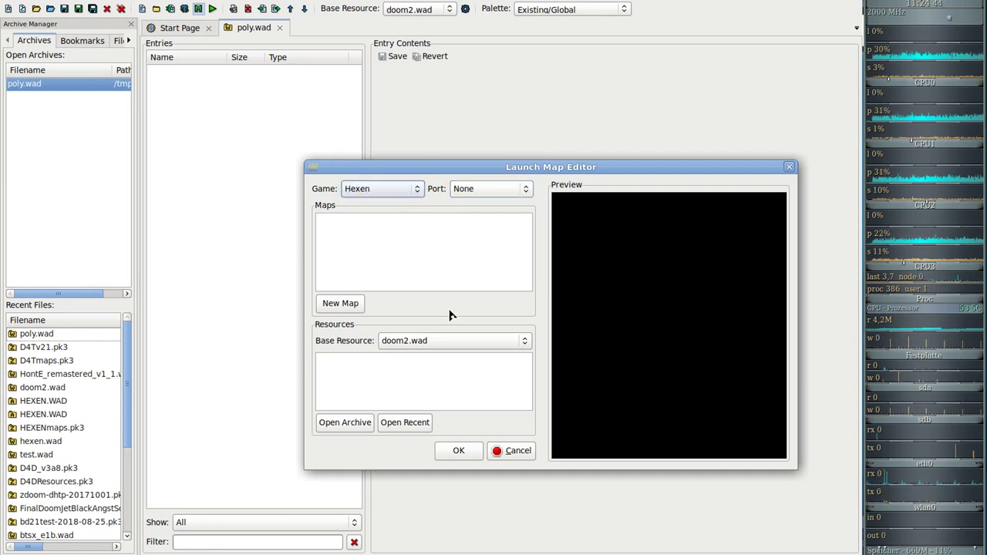
Create a new map named map01 in the Hexen map format
click(342, 307)
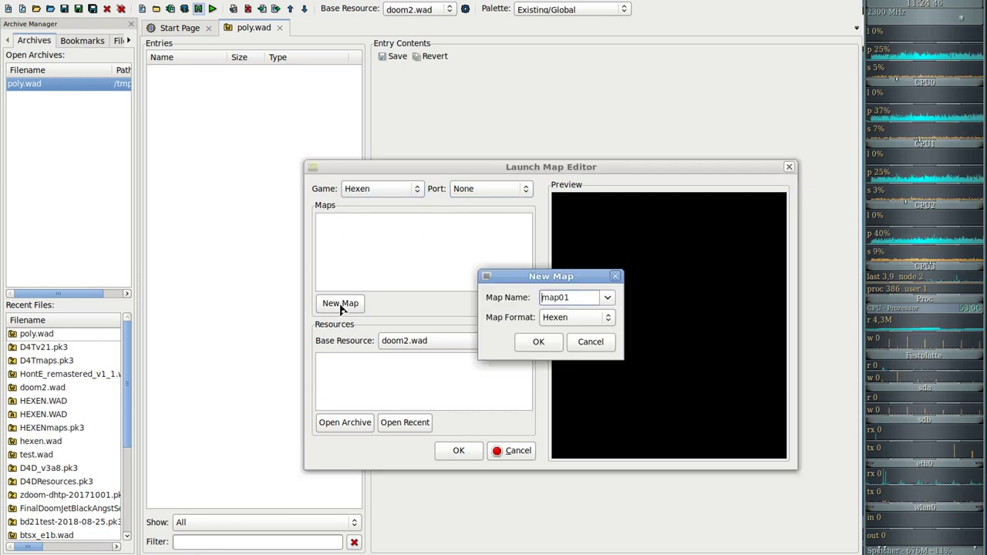
click(584, 320)
click(584, 318)
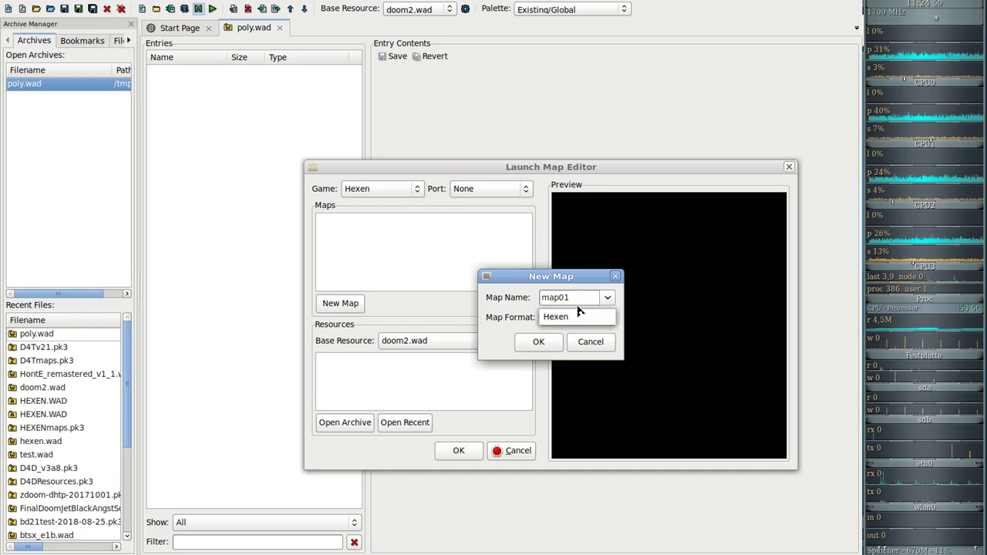
click(530, 346)
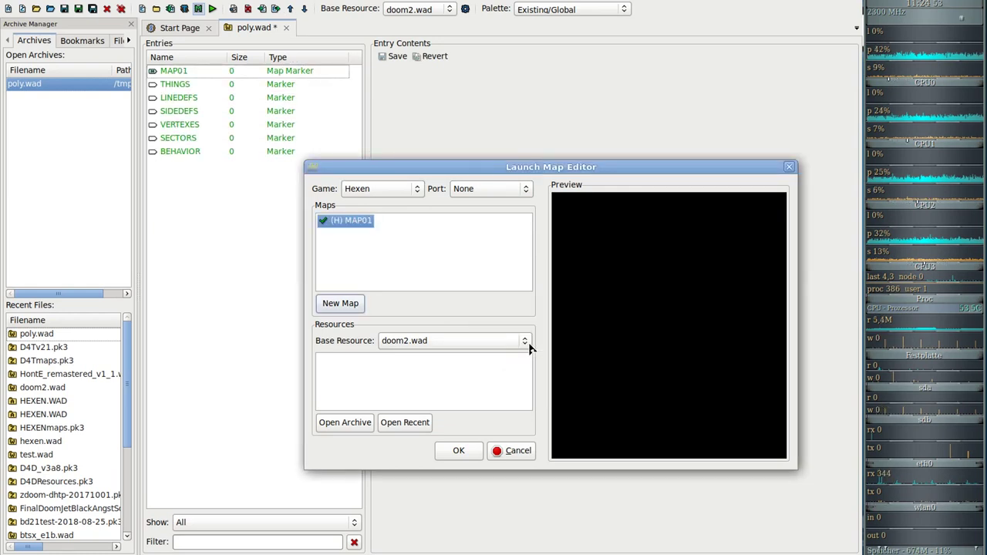
Open MAP01 in the map editor and draw a closed rectangular room 384 units wide and 512 units high
click(462, 452)
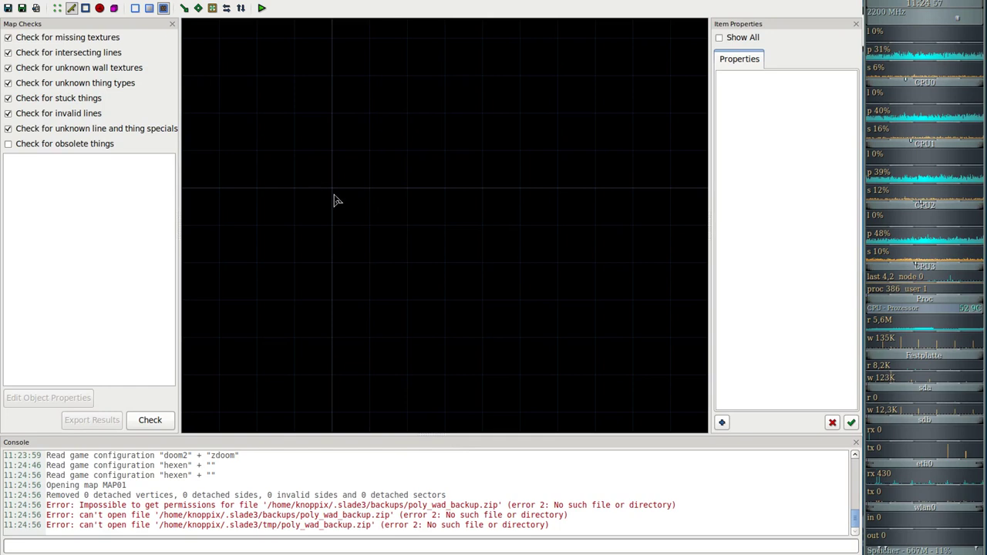
scroll(455, 260, down, 3)
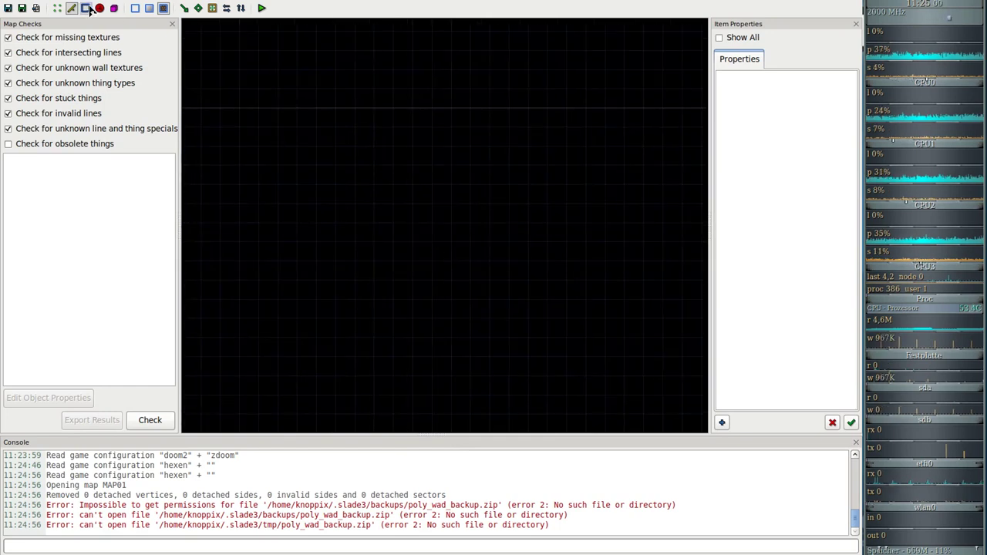
scroll(396, 132, down, 1)
scroll(338, 107, down, 2)
key(space)
click(269, 108)
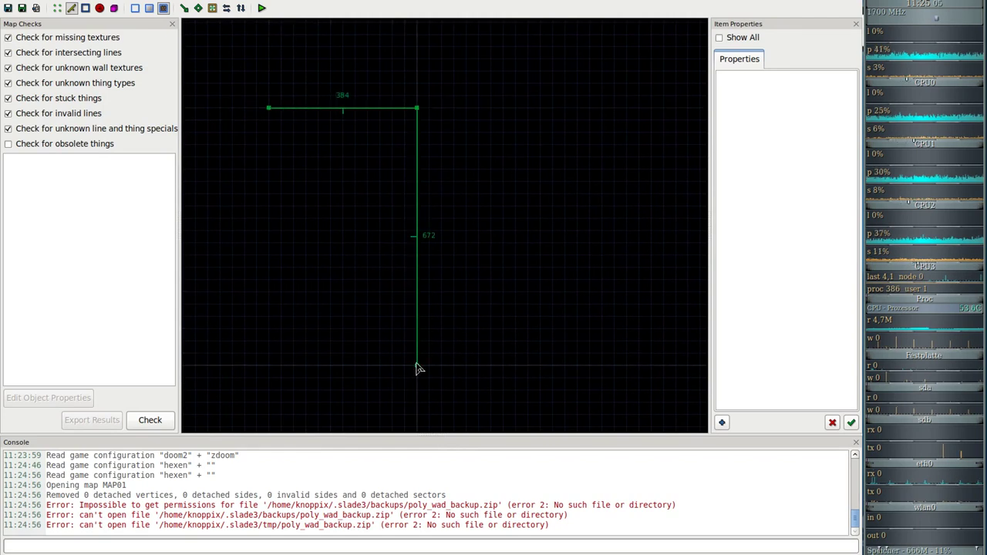
click(416, 307)
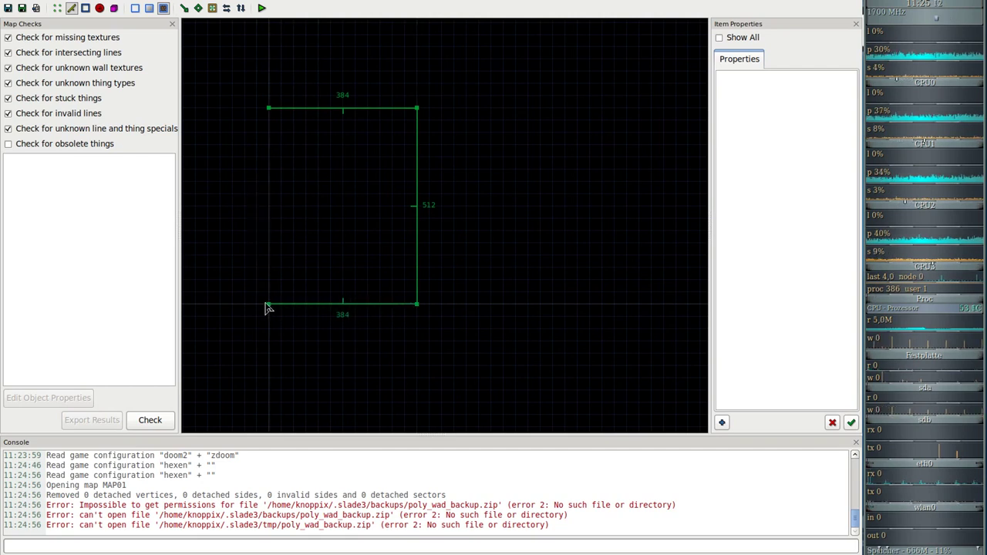
click(266, 305)
click(269, 109)
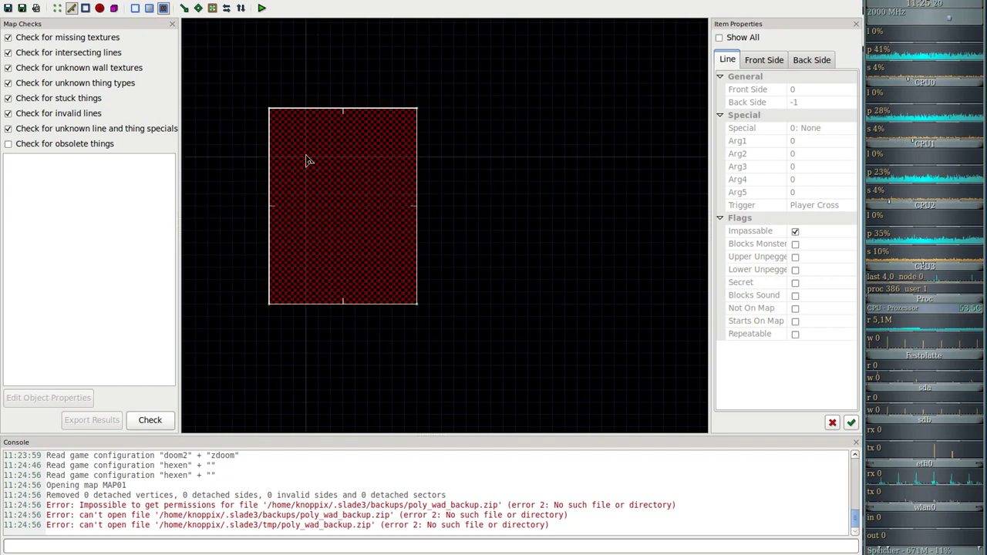
Save the map with the rectangular room and close the map editor
right_click(346, 209)
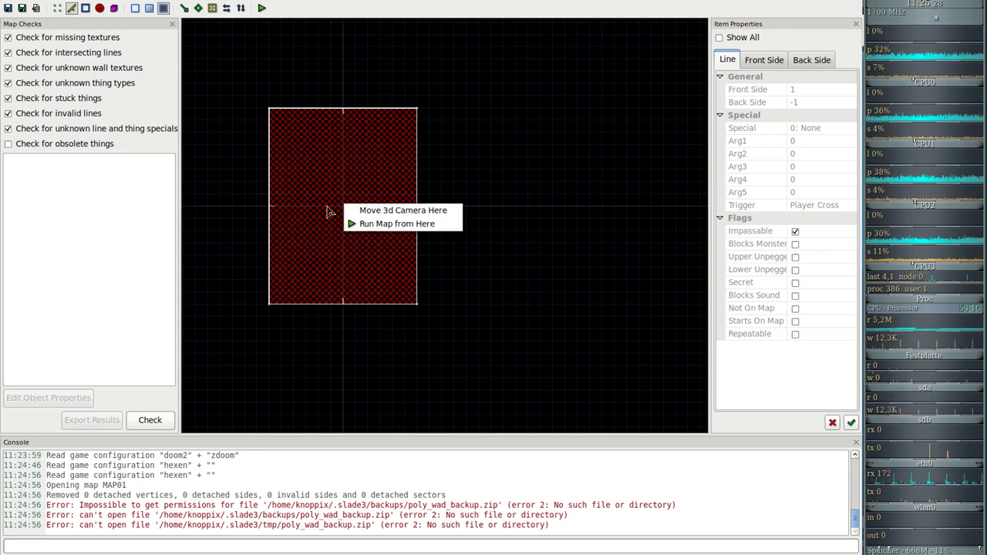
click(309, 209)
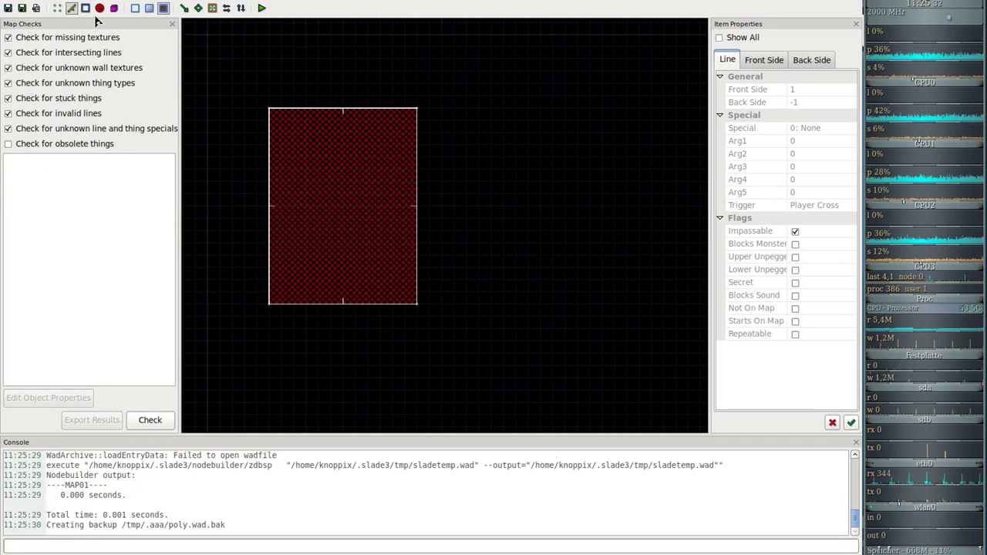
key(alt+F4)
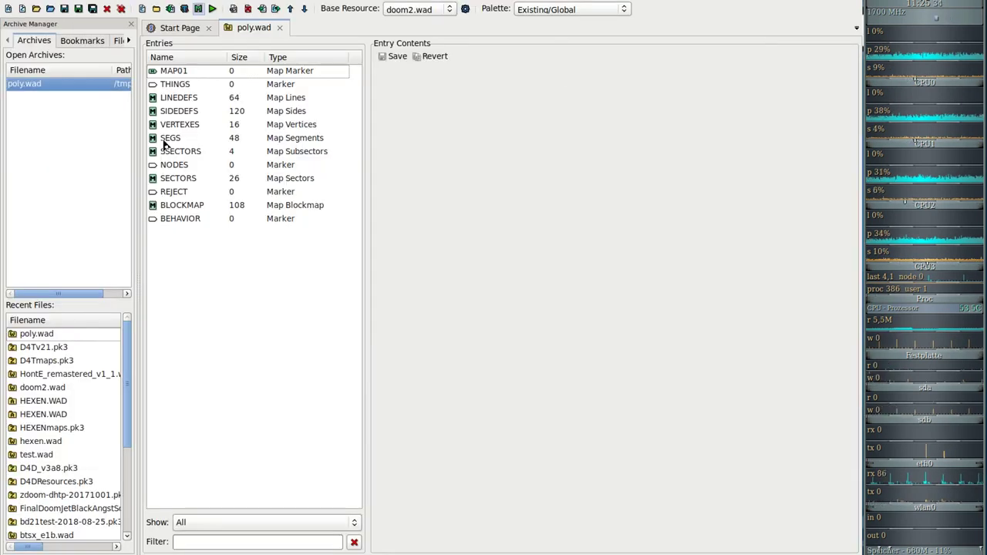
Open MAP01 in the map editor with hexen.wad as the base resource and close it again
double_click(175, 72)
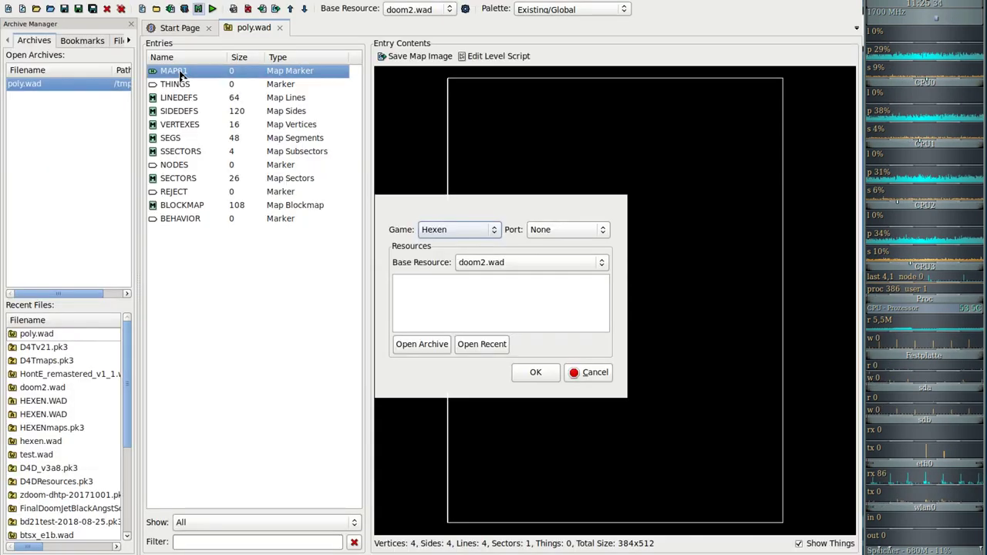
click(511, 264)
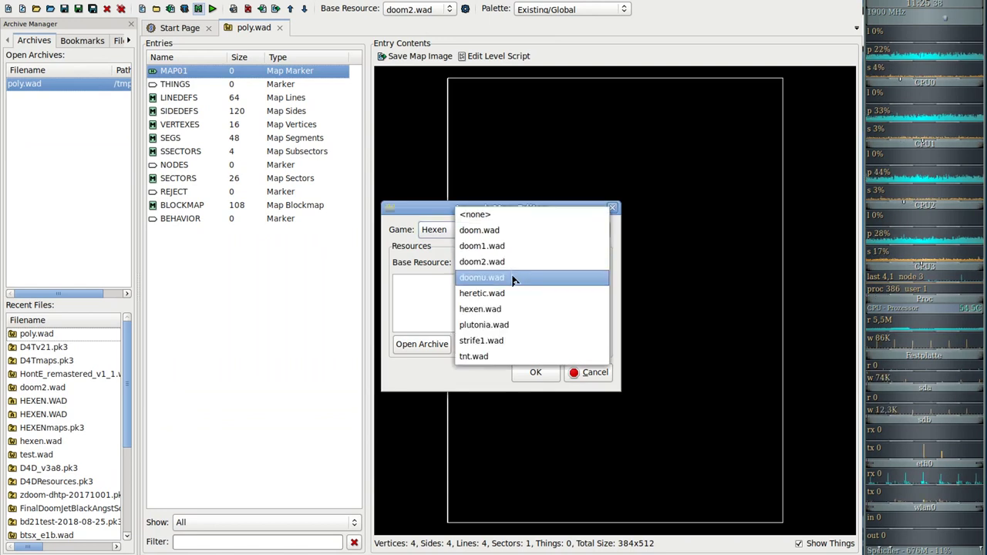
click(509, 310)
click(540, 375)
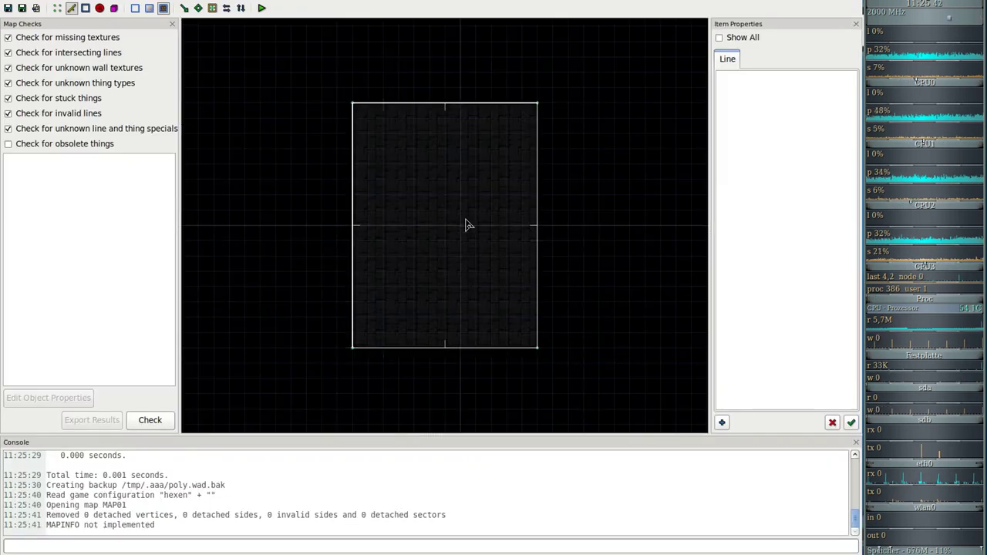
click(447, 236)
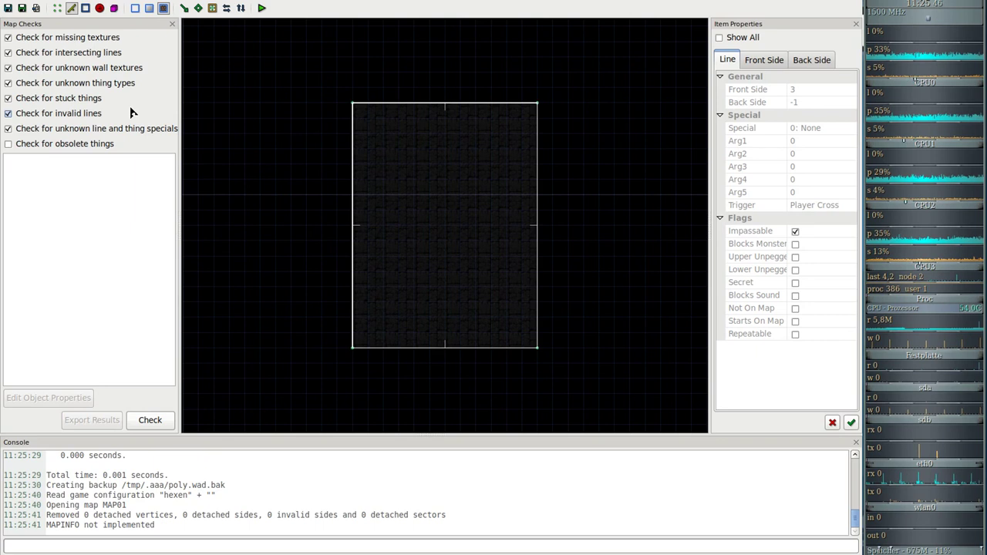
click(71, 8)
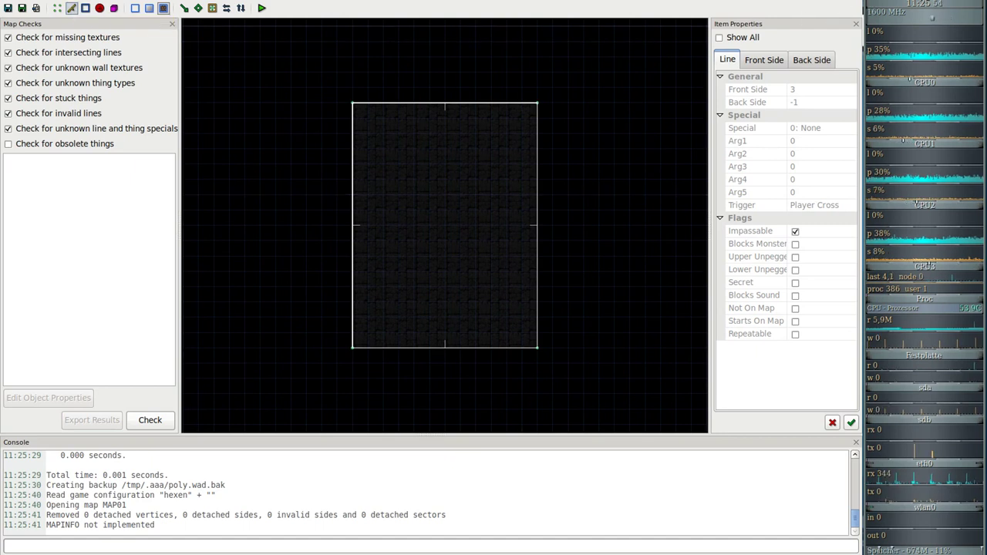
key(alt+F4)
Reopen MAP01 in the map editor for Hexen with doom2.wad as the base resource
double_click(187, 75)
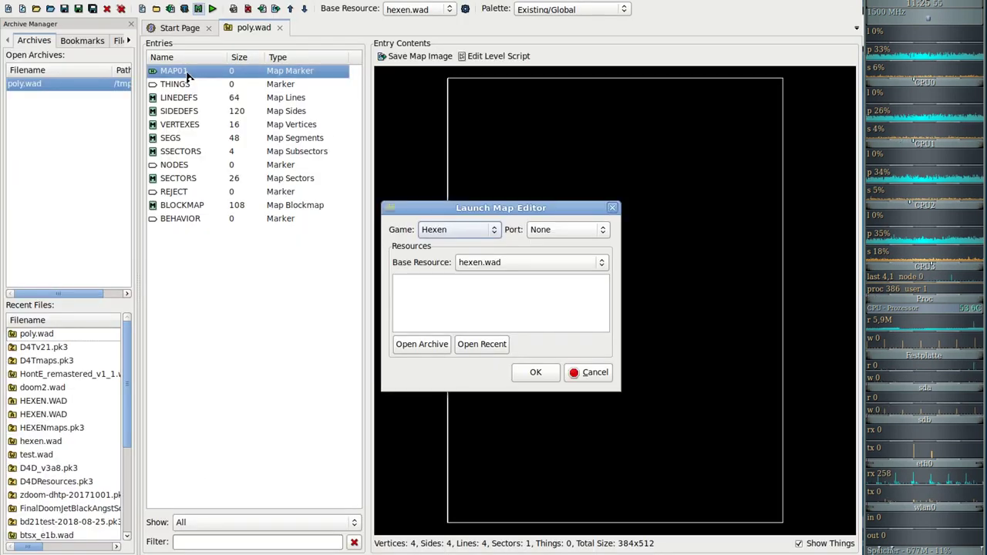
click(491, 265)
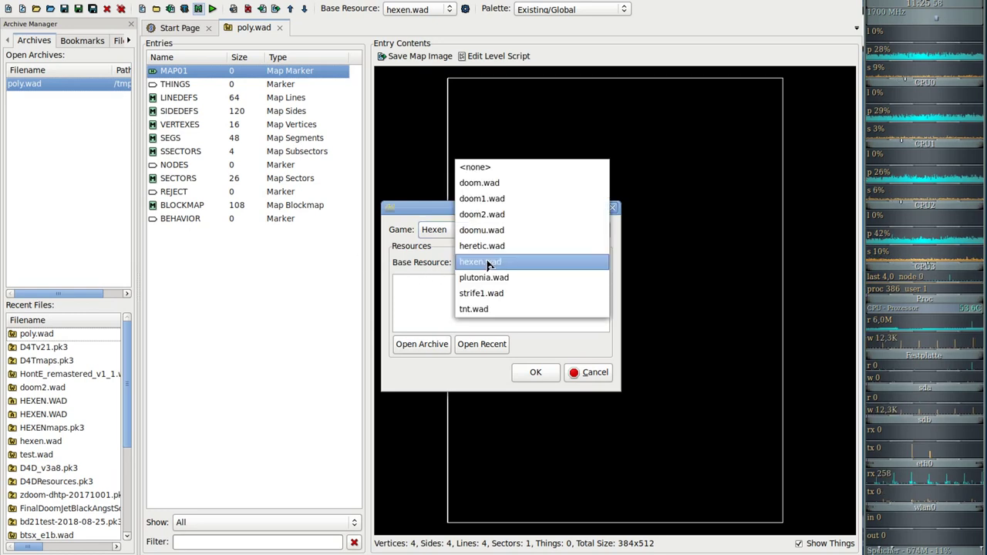
click(509, 264)
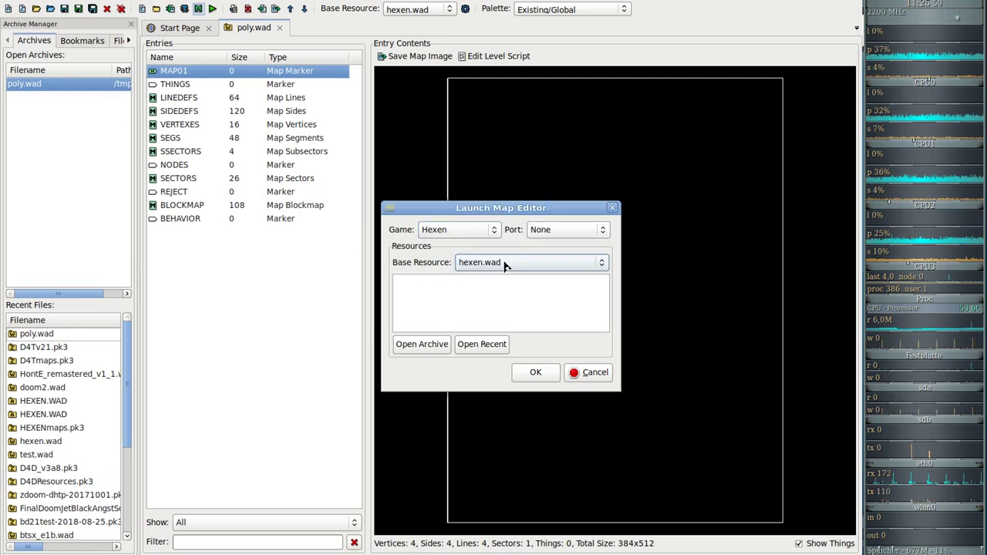
click(505, 265)
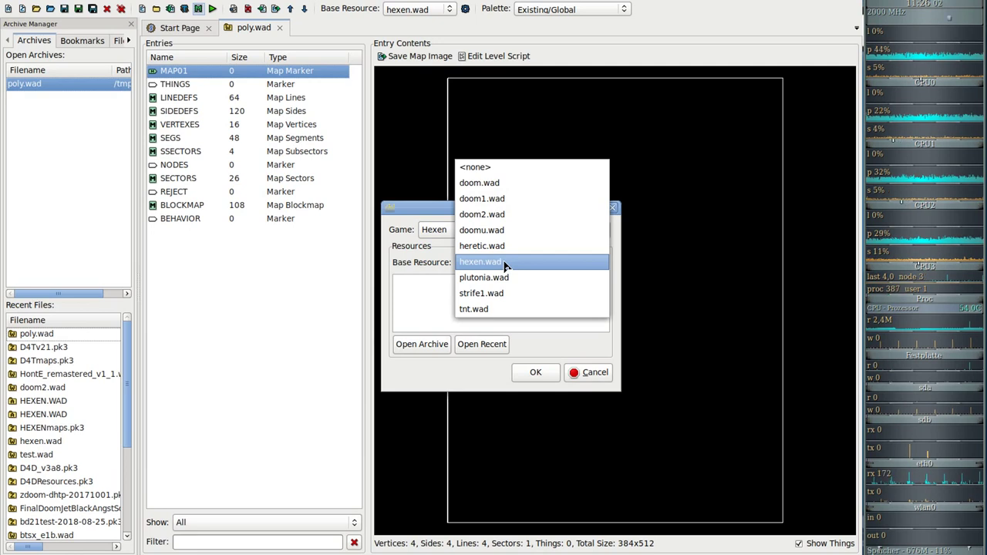
click(486, 265)
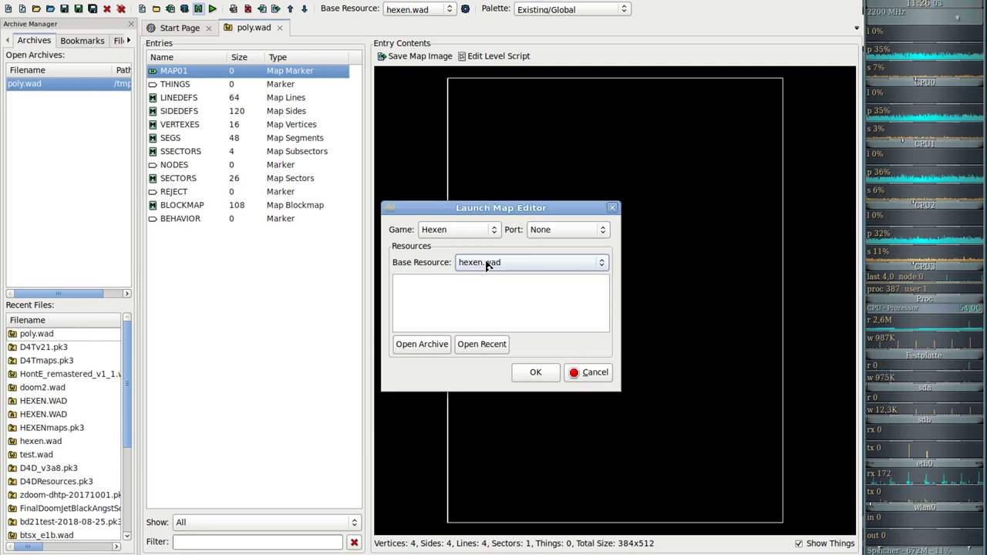
click(486, 265)
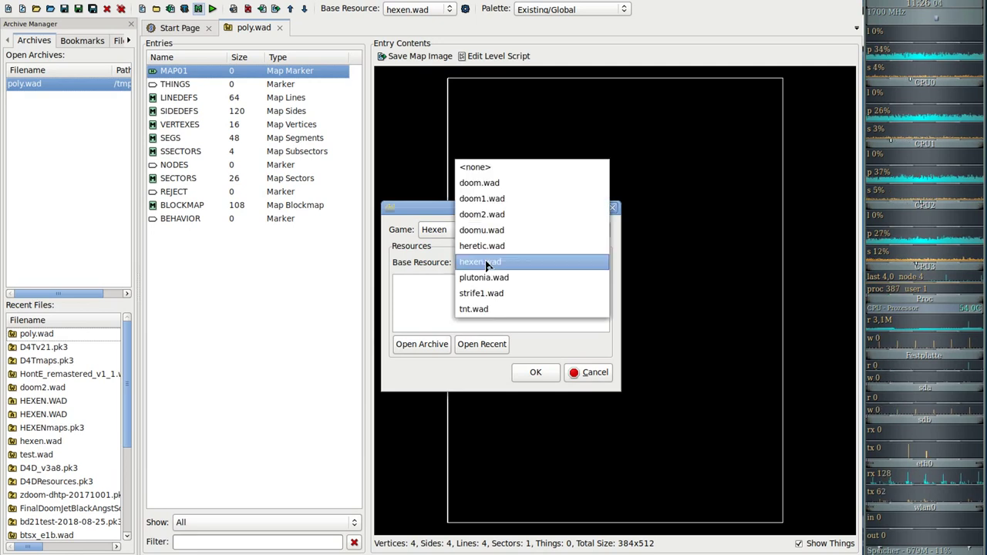
click(509, 215)
click(535, 374)
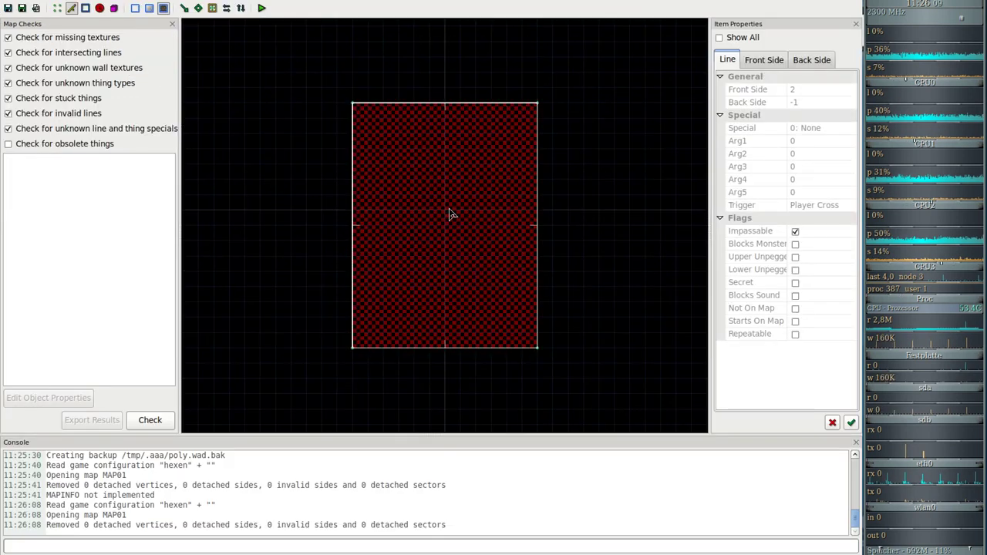
Open the room's sector properties in sectors mode and set the floor texture to RROCK04 from doom2.wad
right_click(452, 214)
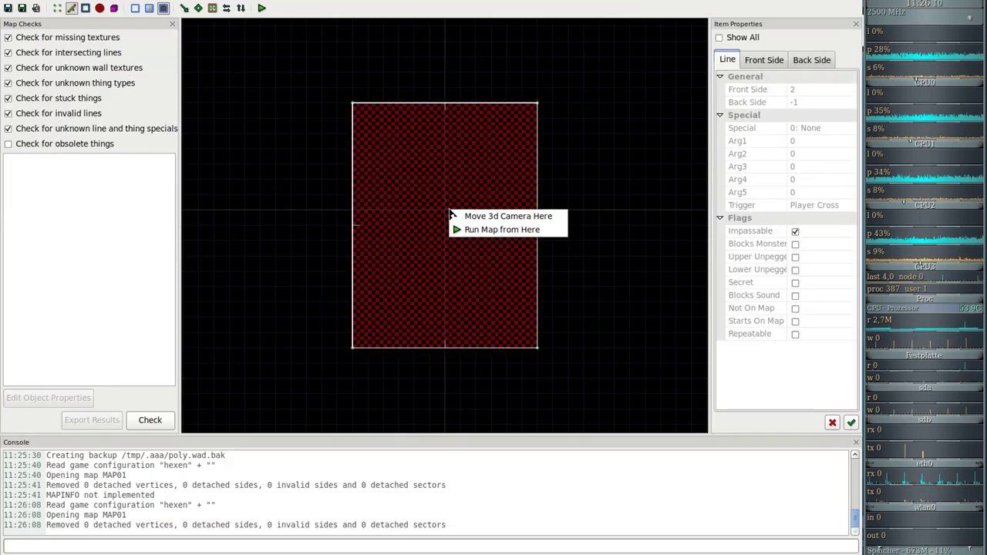
click(85, 9)
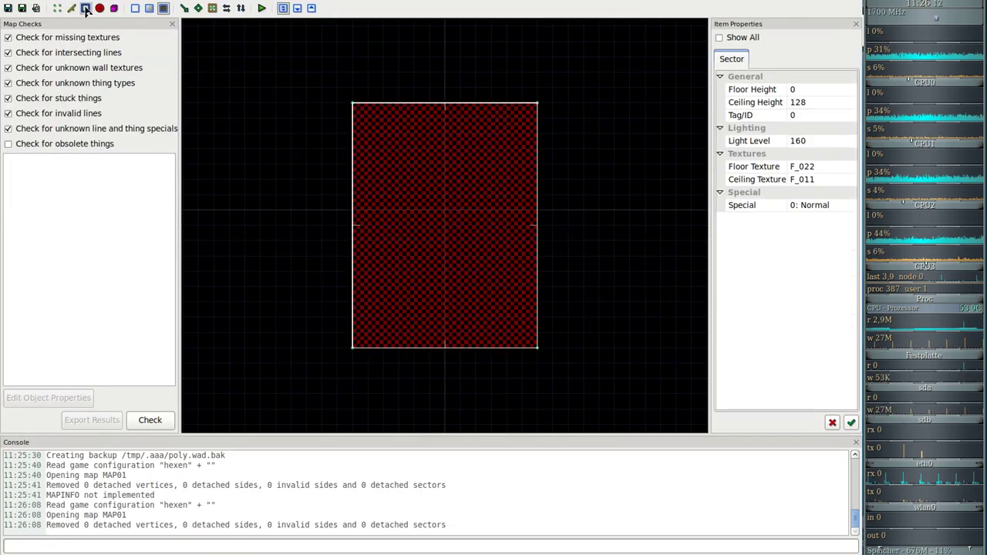
right_click(441, 243)
click(495, 367)
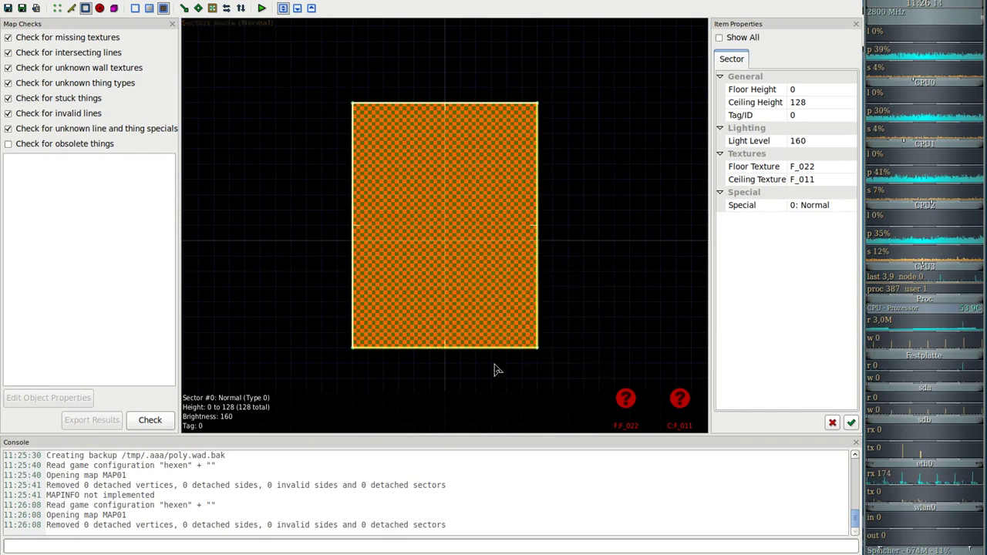
click(343, 222)
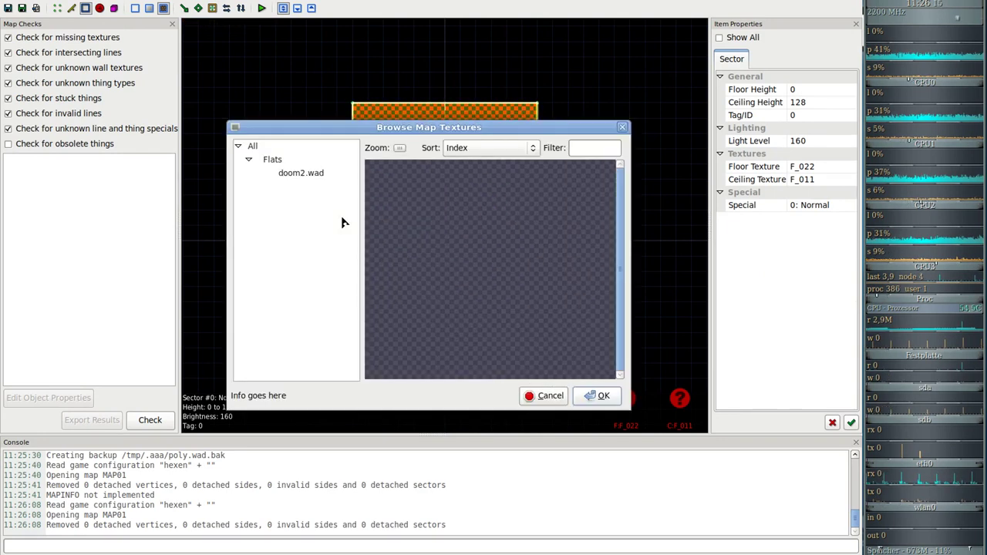
click(302, 174)
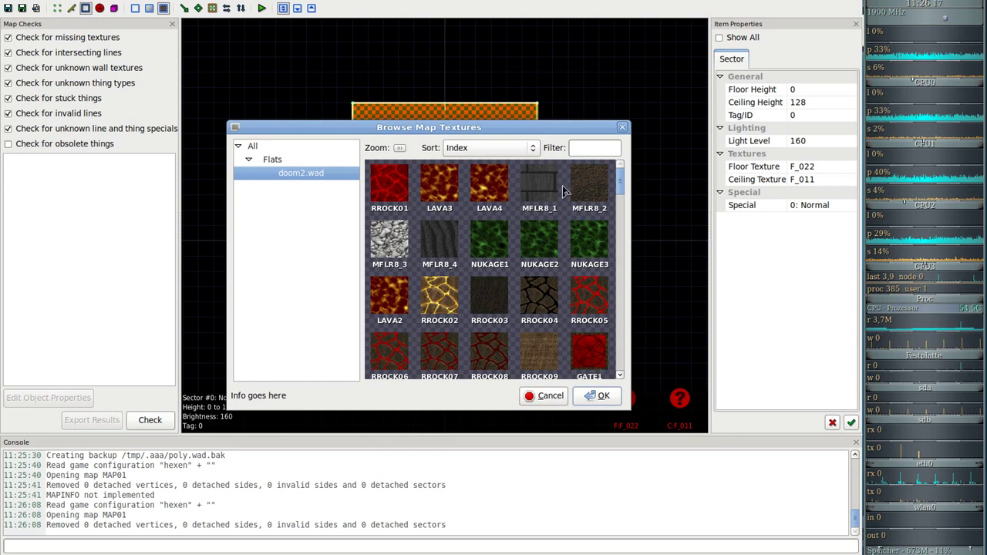
double_click(532, 300)
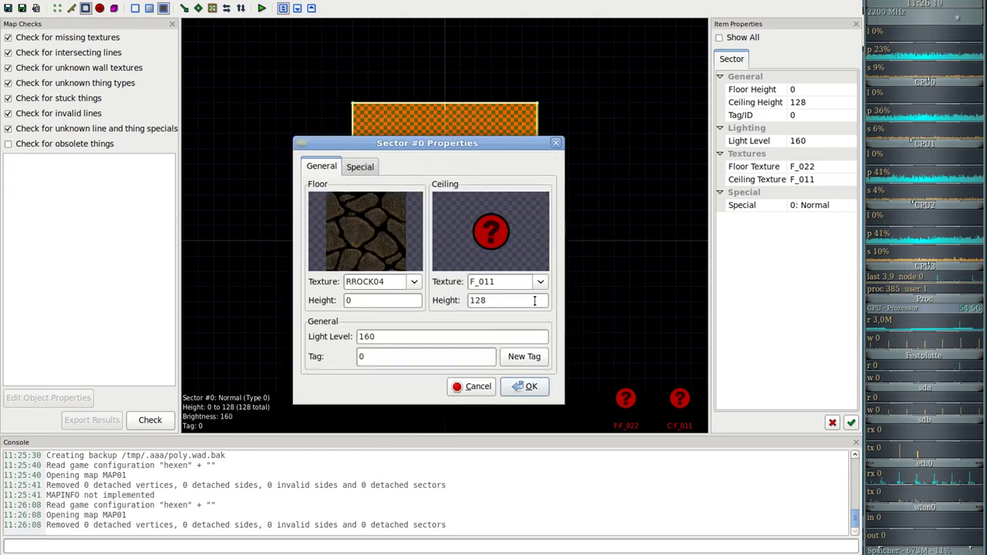
Set the sector's ceiling texture to TLITE6_4 from the doom2.wad flats
click(494, 240)
click(301, 173)
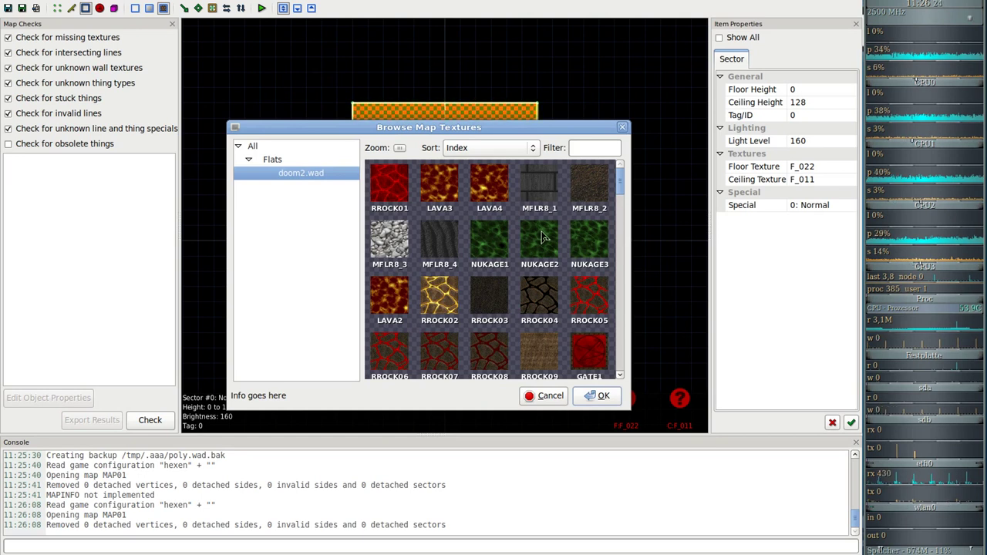
scroll(588, 244, down, 5)
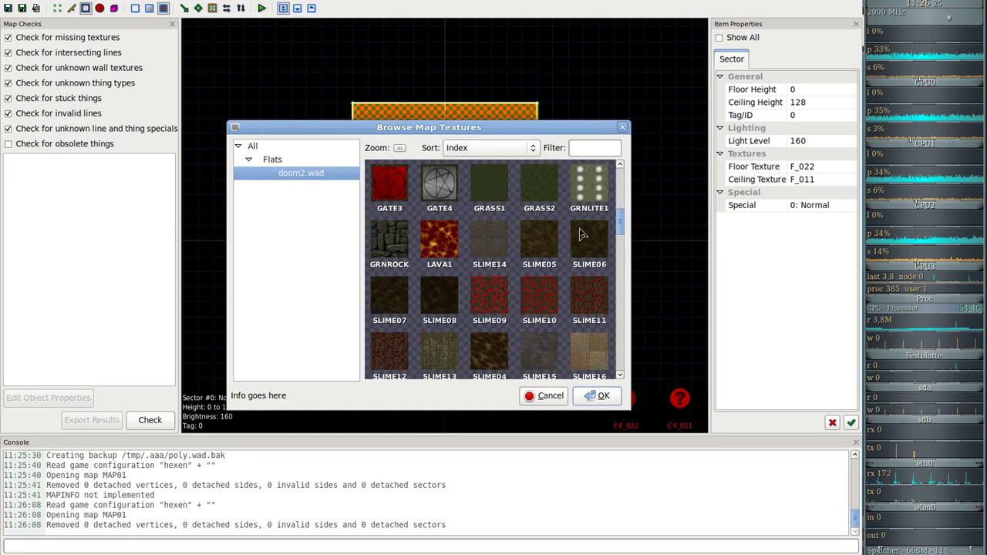
scroll(582, 235, down, 3)
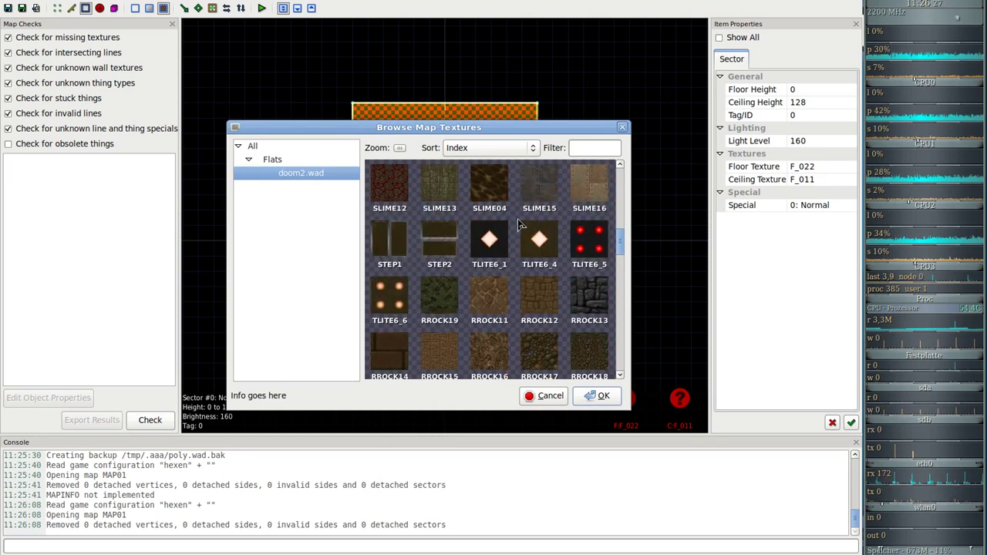
double_click(549, 249)
Change the sector's floor texture to RROCK13 and apply the sector properties
click(366, 239)
scroll(494, 266, up, 6)
scroll(494, 266, down, 6)
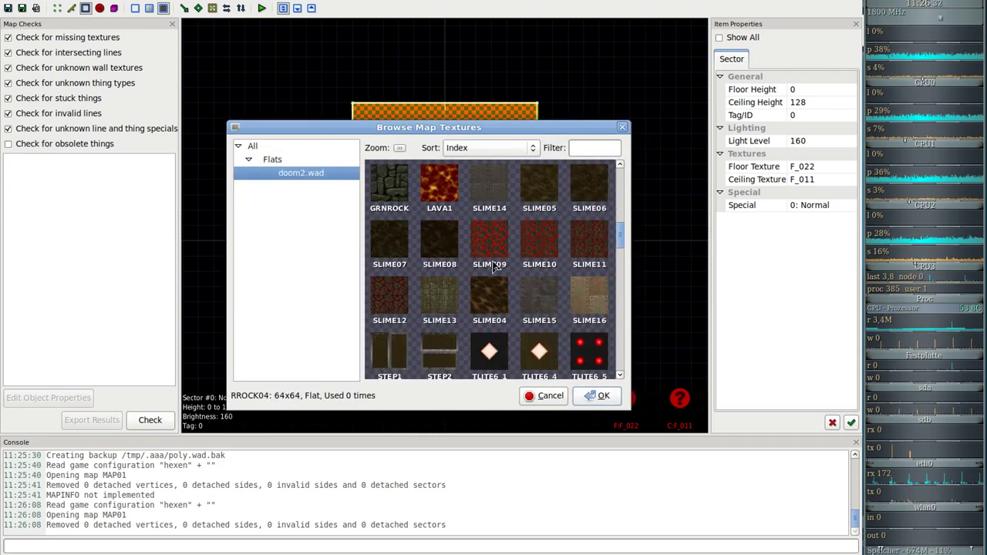
double_click(591, 245)
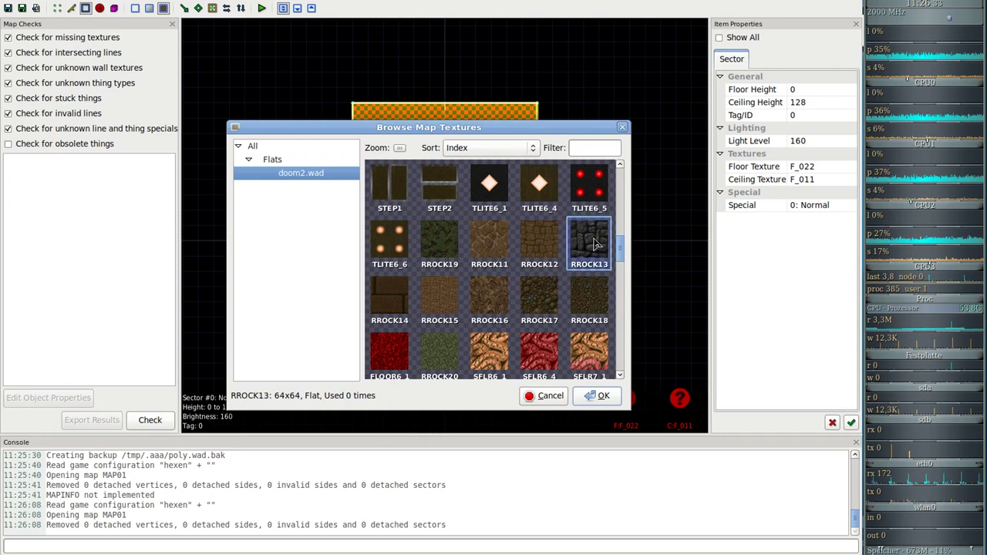
click(525, 387)
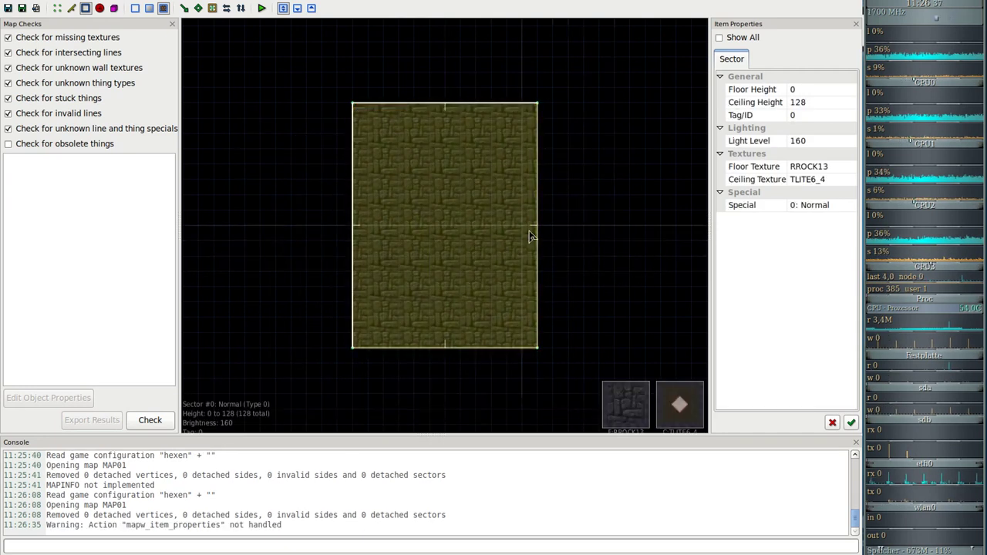
Select the room's walls in 3D mode and texture them with STUCCO3 from the doom2.wad TEXTUREx set
key(q)
click(445, 225)
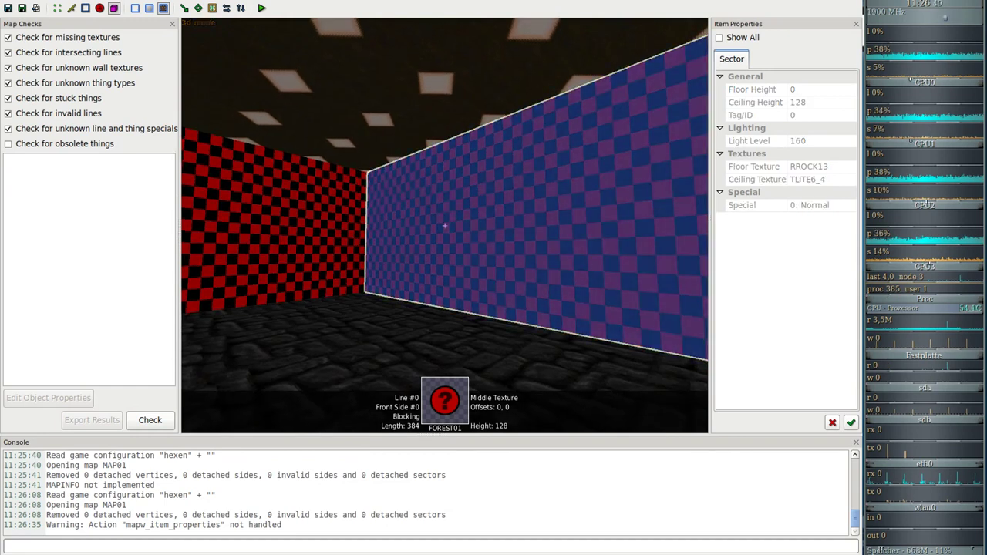
right_click(445, 225)
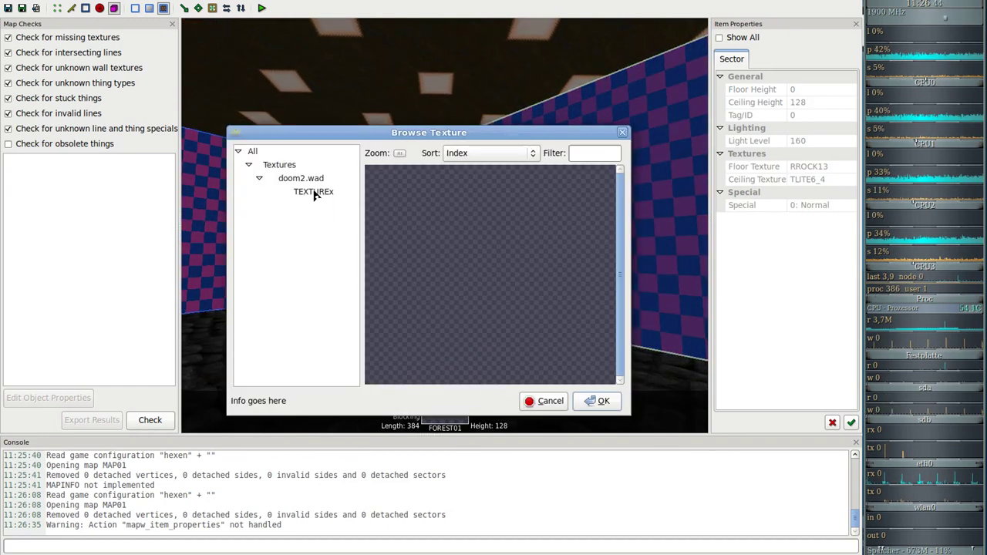
click(315, 194)
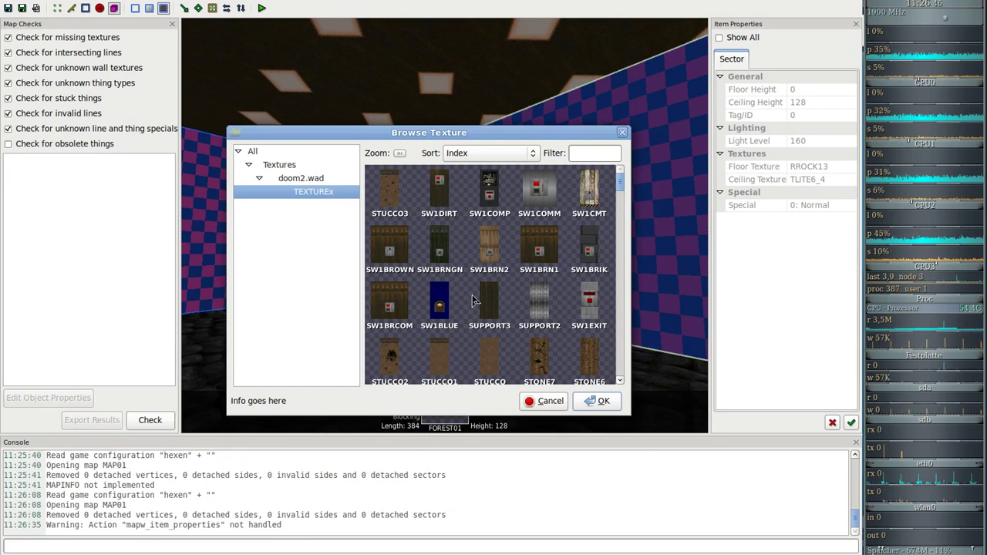
double_click(390, 192)
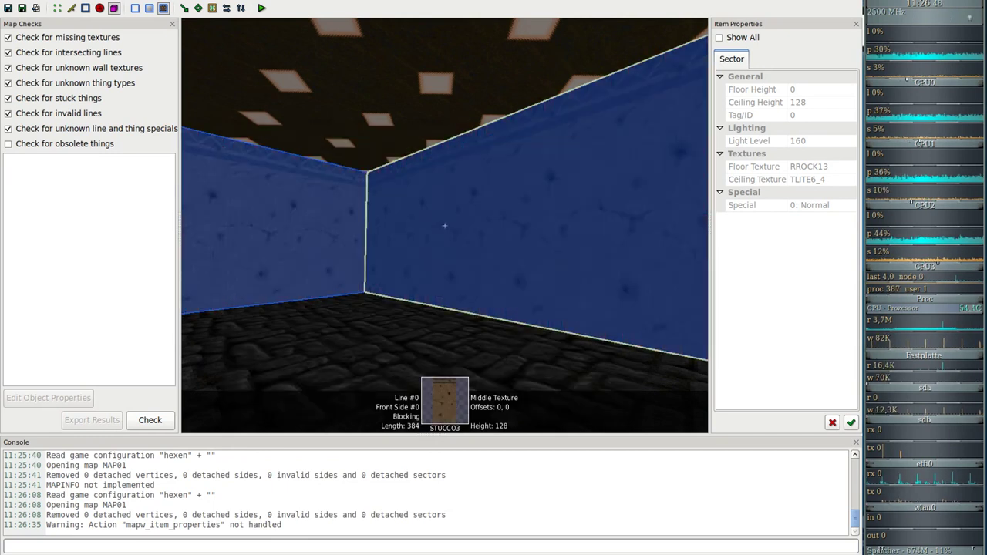
click(444, 226)
key(q)
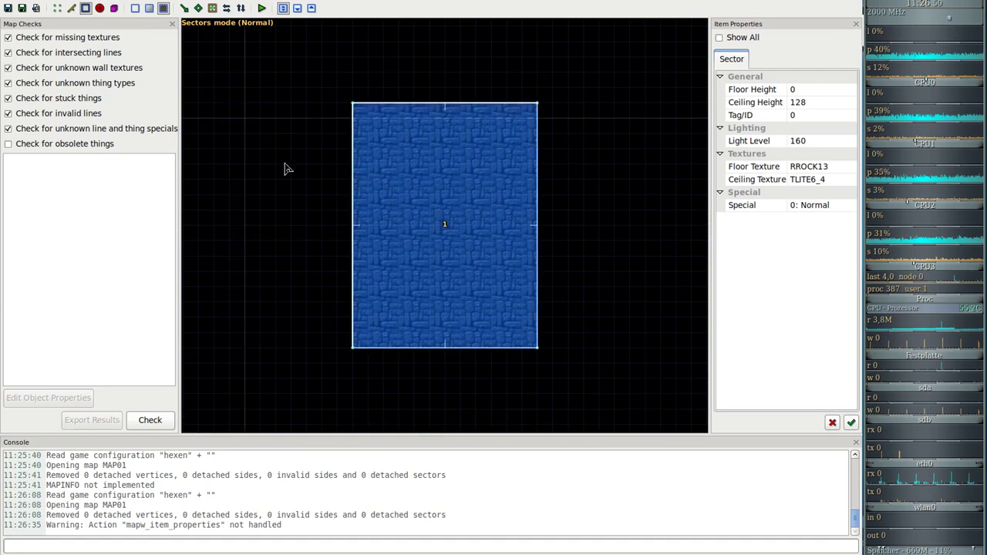
Walk through the room in 3D mode to examine its wall, floor and ceiling textures
key(q)
key(s)
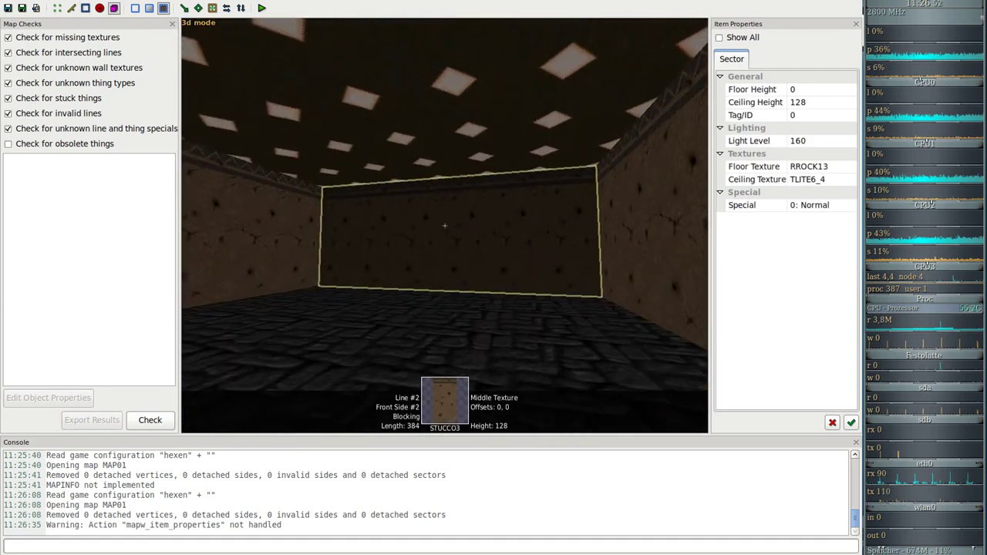
key(w)
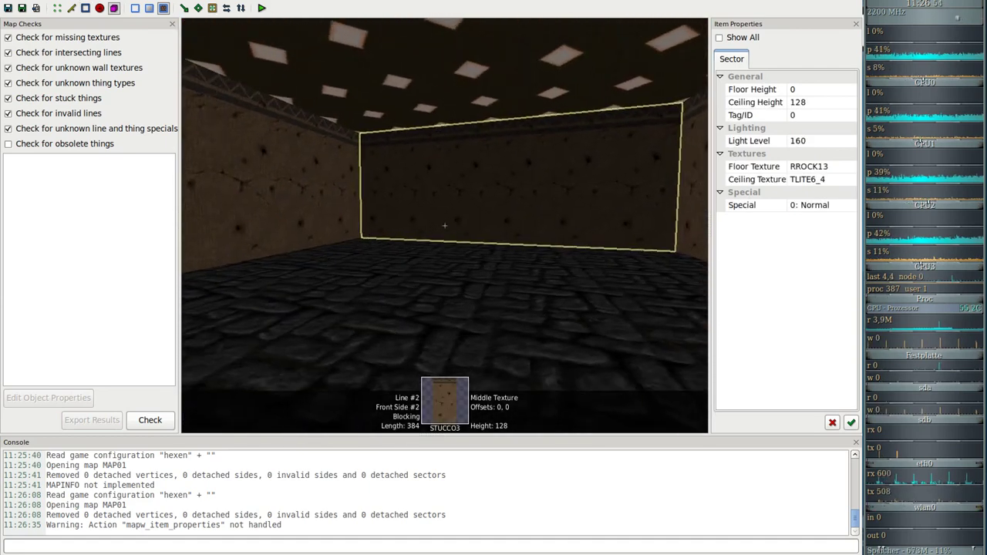
key(s)
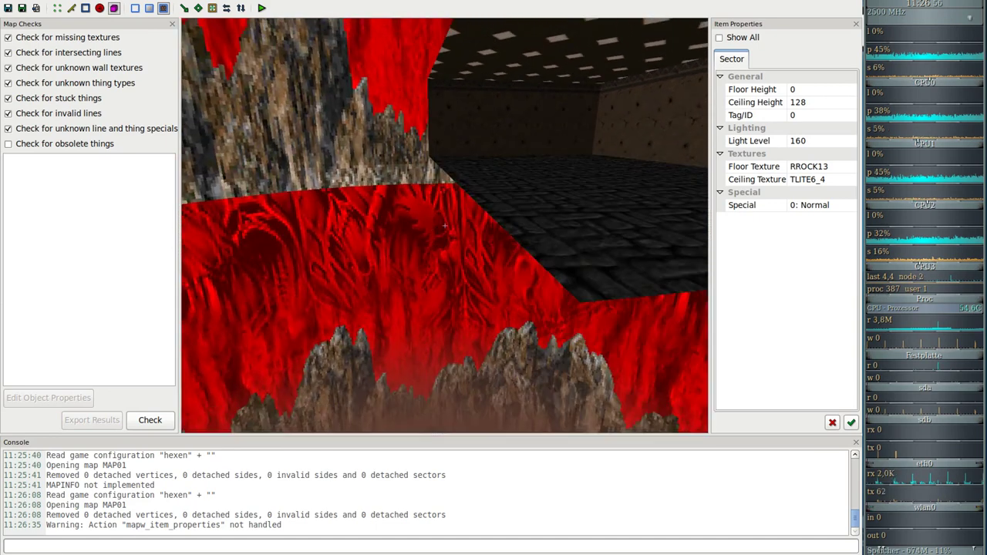
key(w)
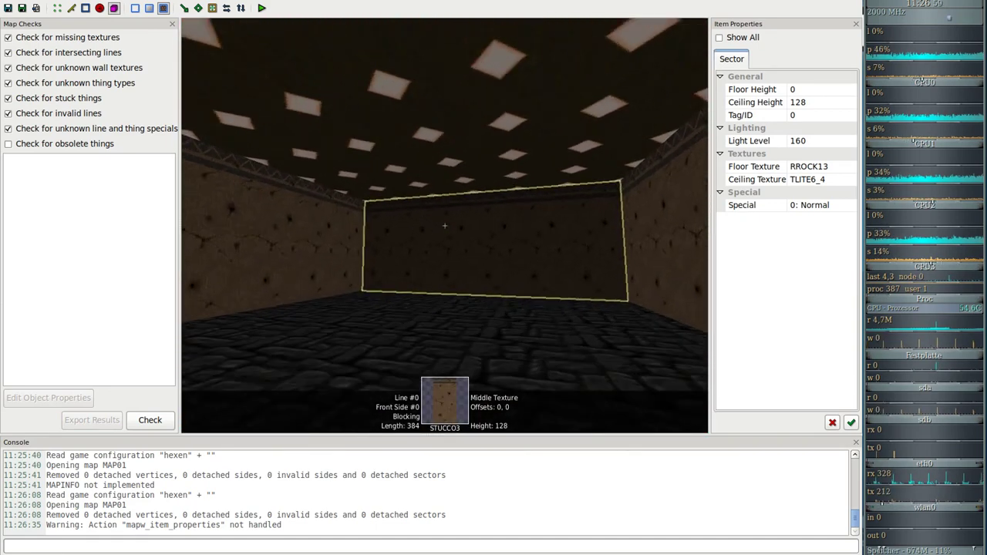
key(s)
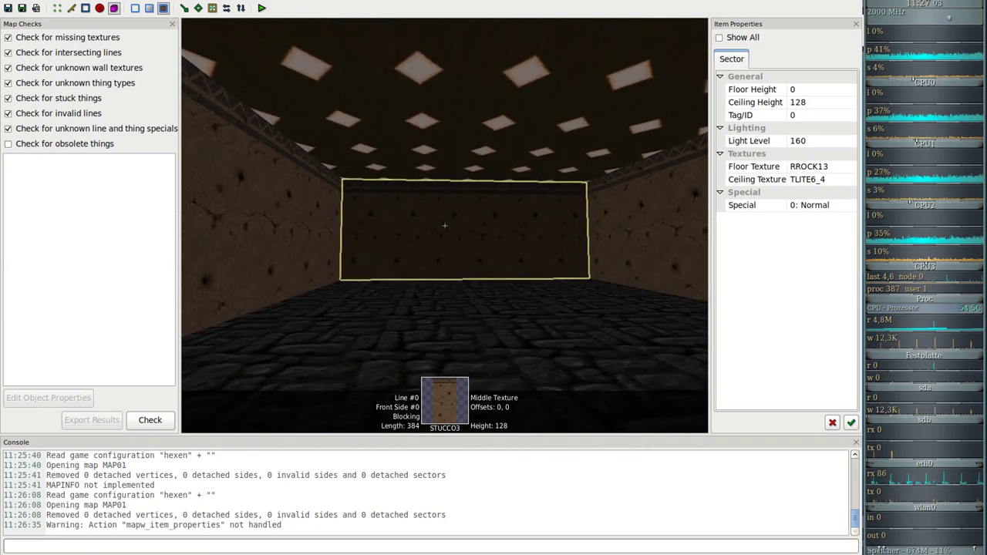
key(q)
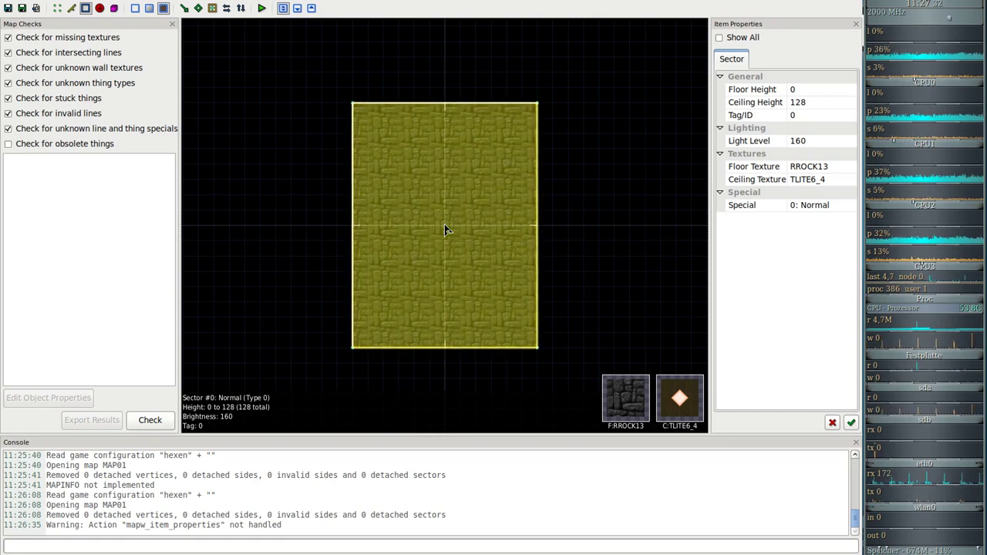
Draw a closed rectangle 96 by 64 units inside the room near its upper-left corner in lines mode
drag(577, 122, 607, 148)
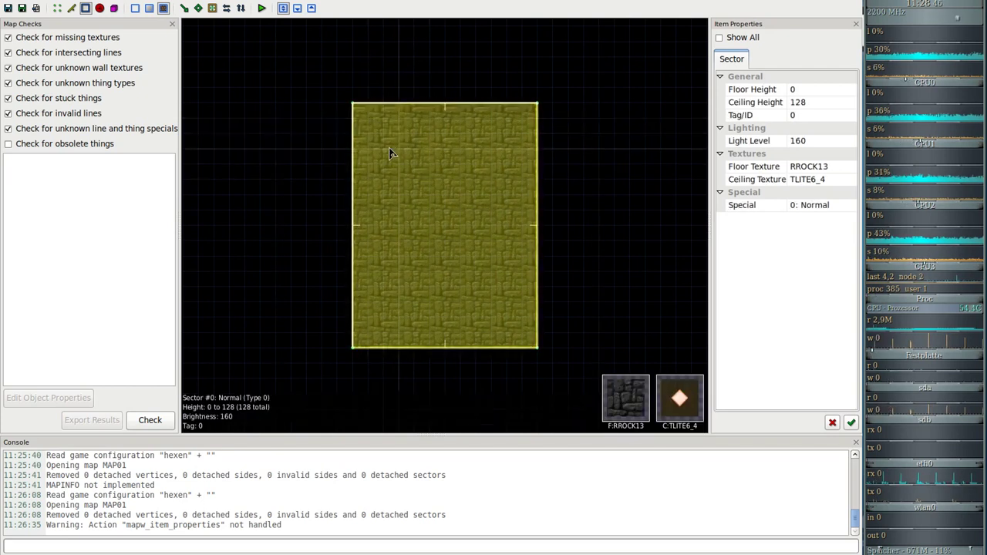
click(85, 10)
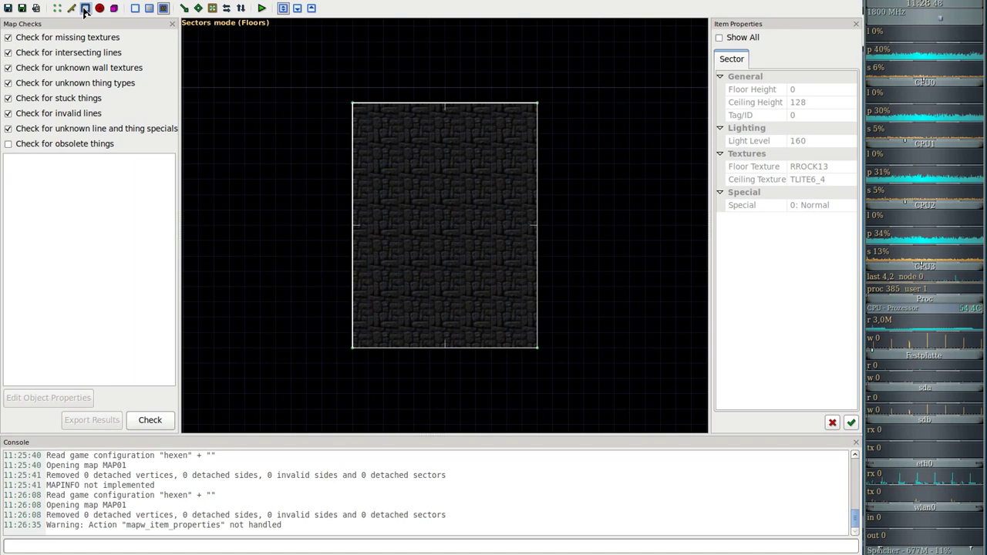
click(72, 9)
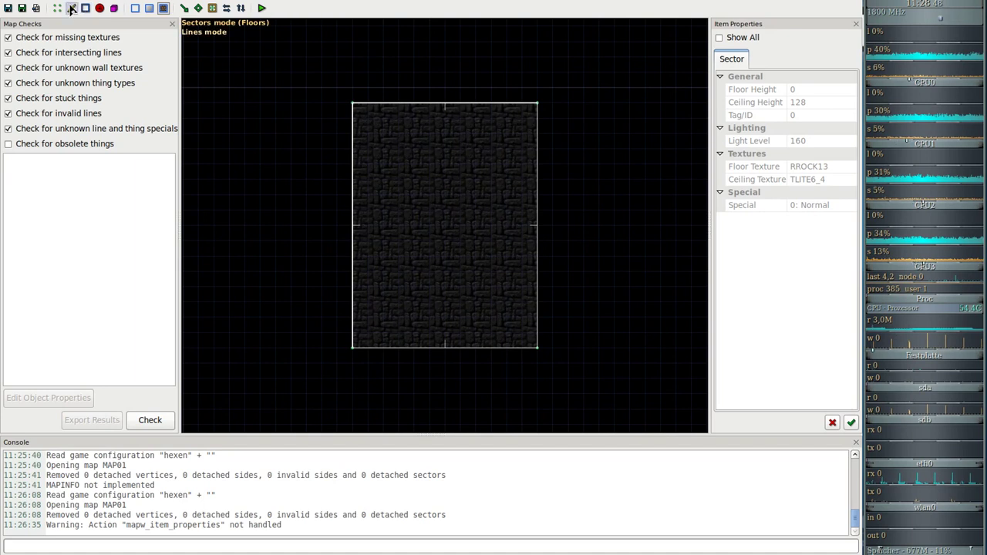
click(367, 136)
click(414, 135)
click(414, 164)
click(368, 163)
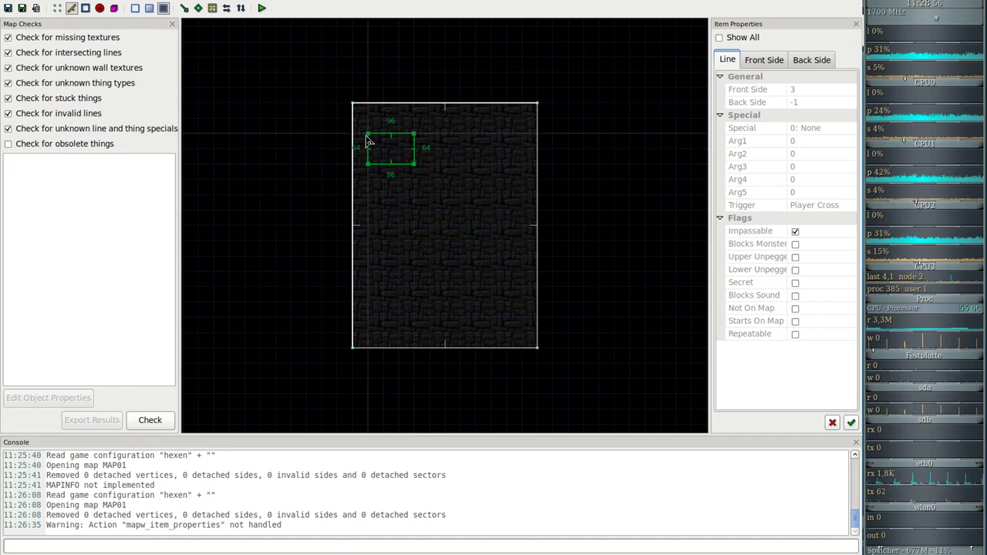
key(Return)
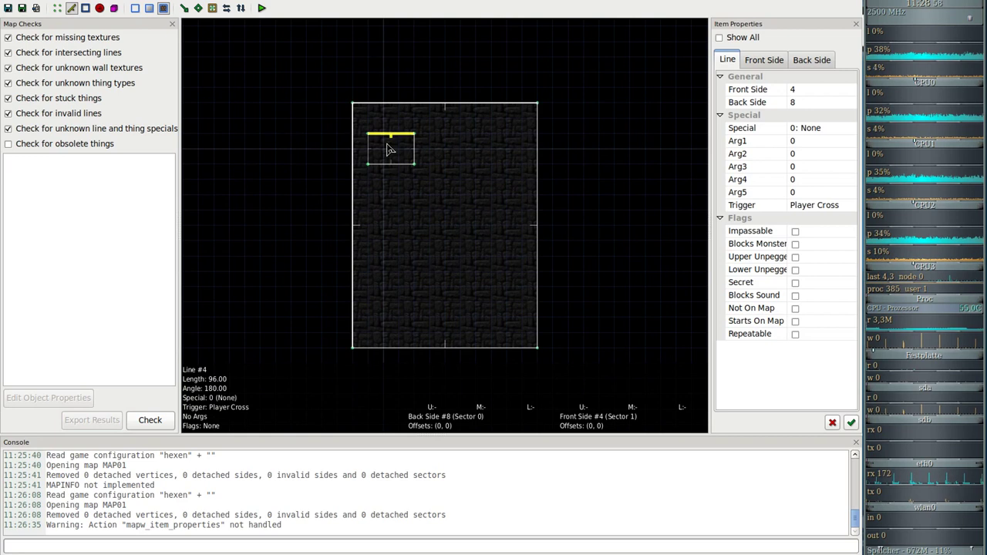
Raise the small inner sector's floor to a height of 128 in 3D mode
key(q)
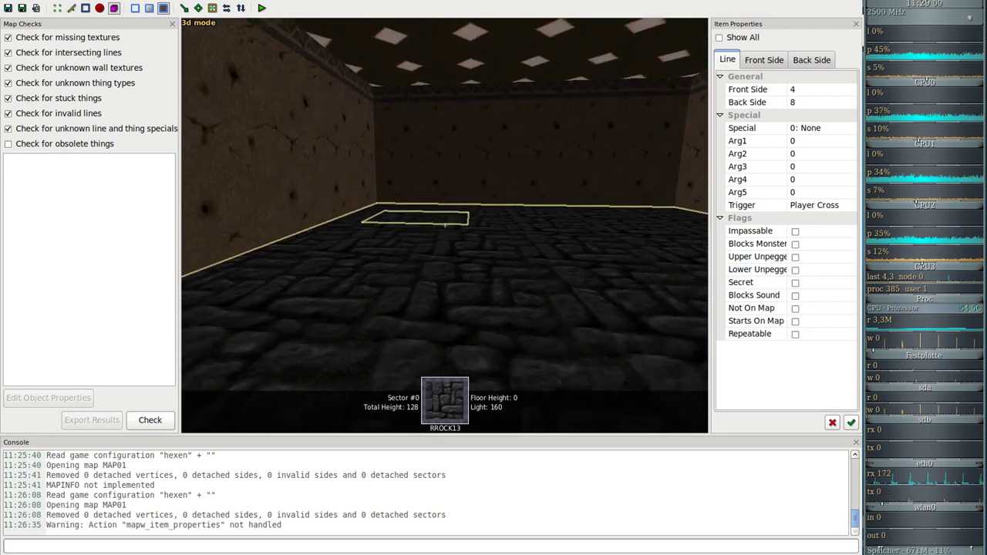
key(d)
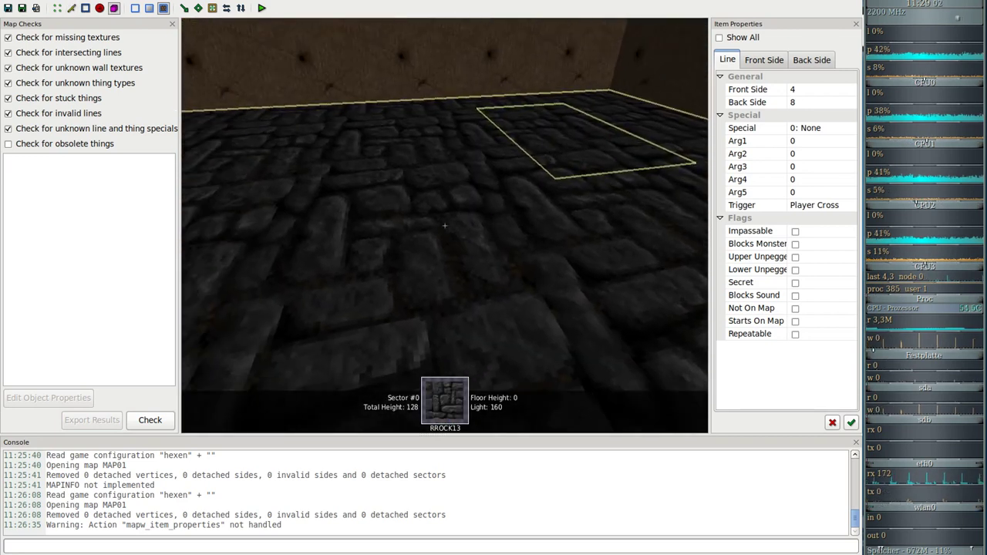
mouse_move(444, 225)
key(w)
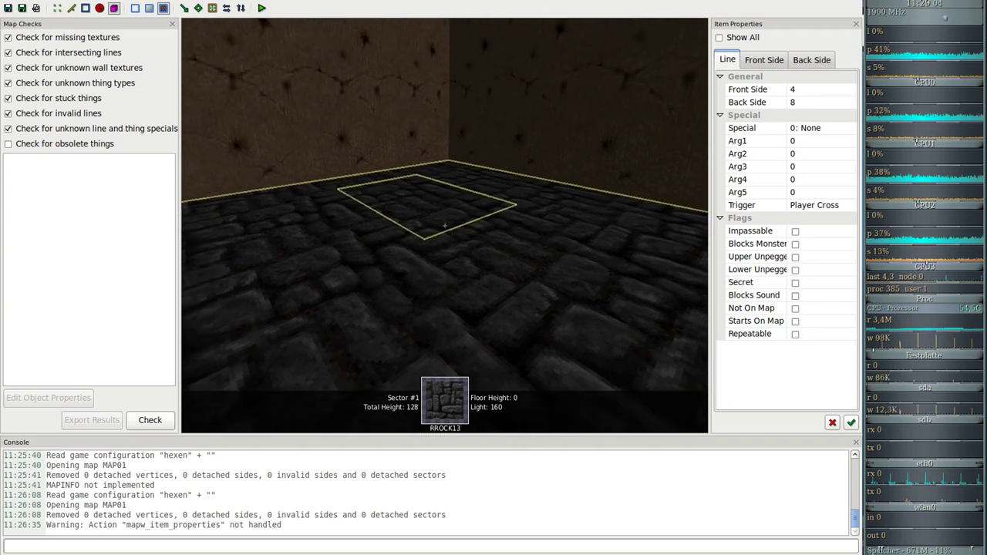
scroll(444, 225, up, 2)
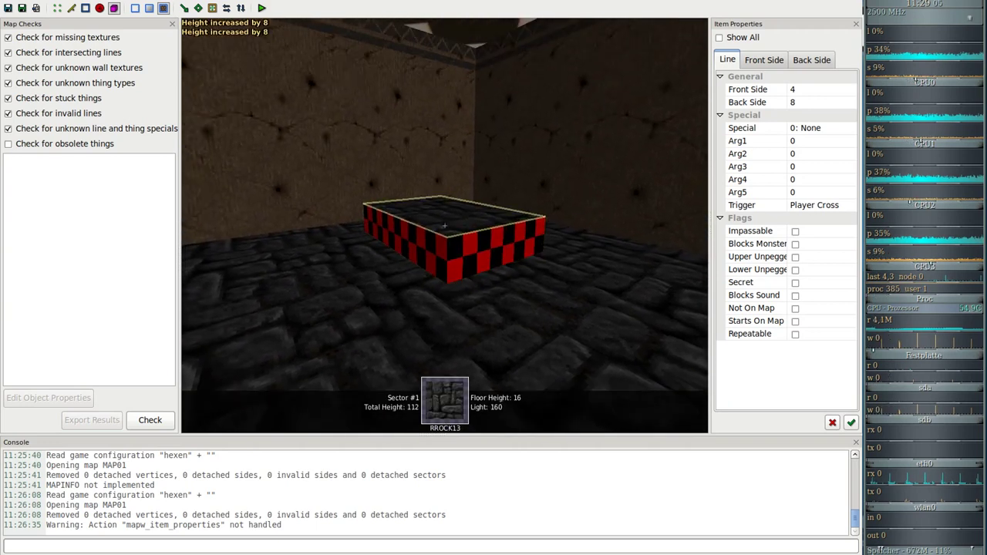
scroll(444, 226, up, 4)
key(w)
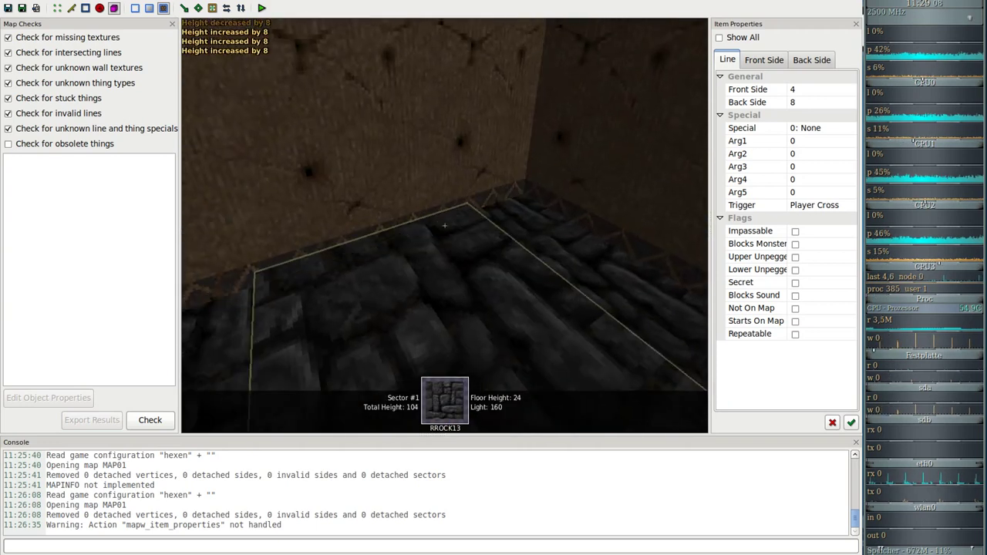
key(w)
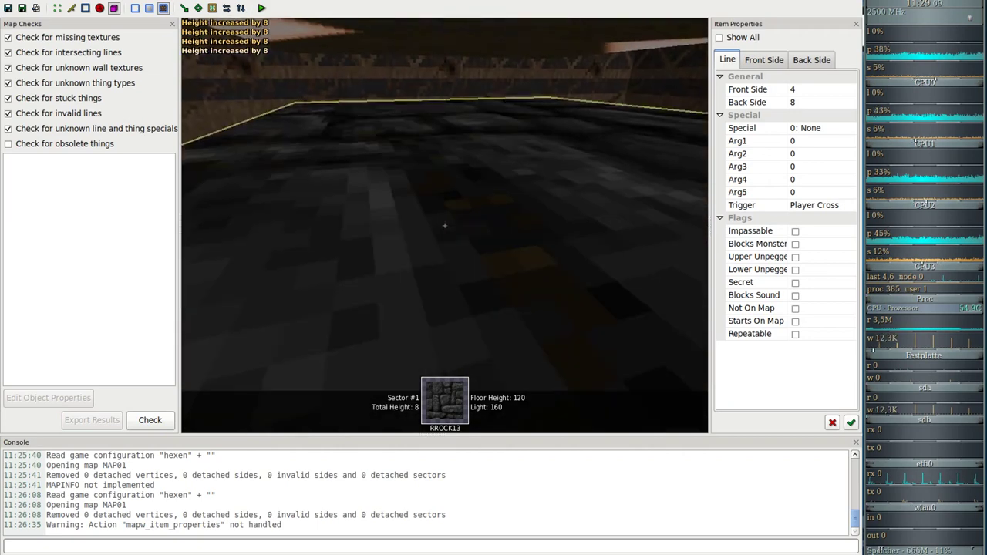
key(s)
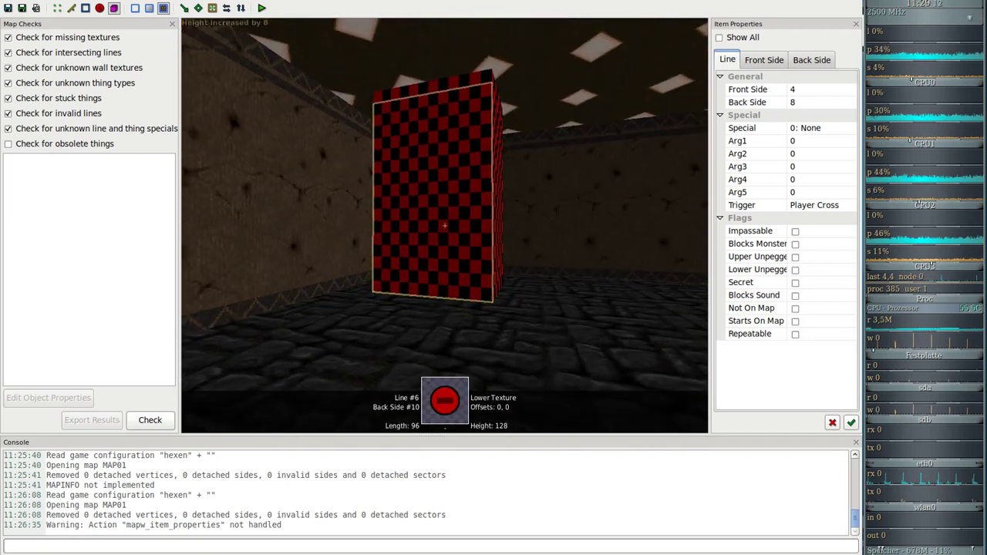
key(w)
key(s)
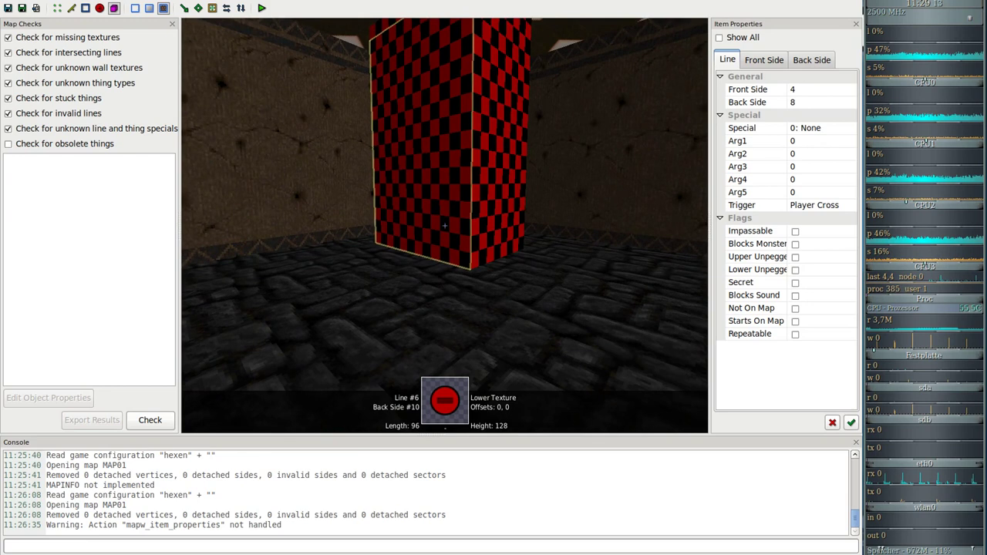
key(d)
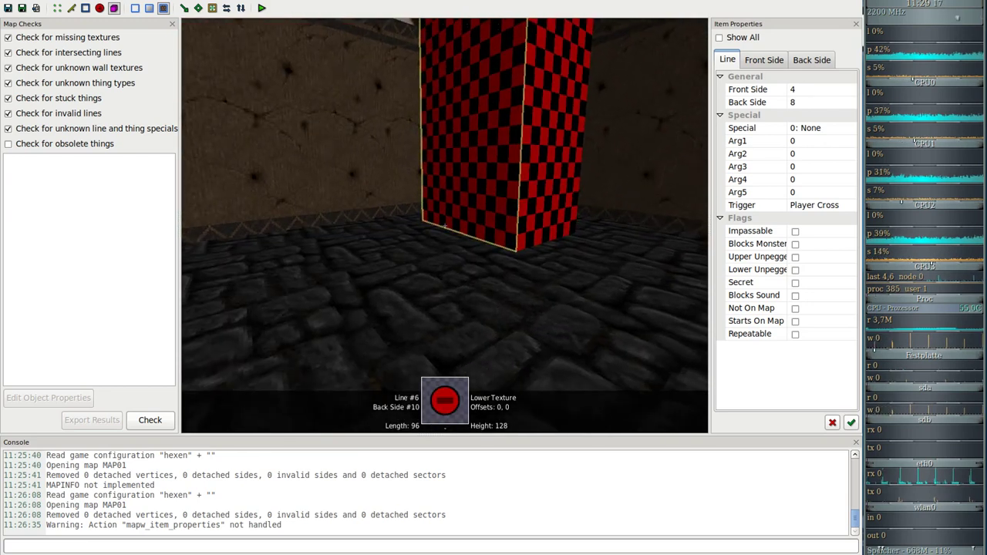
Undo the sector height changes and the drawing of the small inner rectangle
key(ctrl+z)
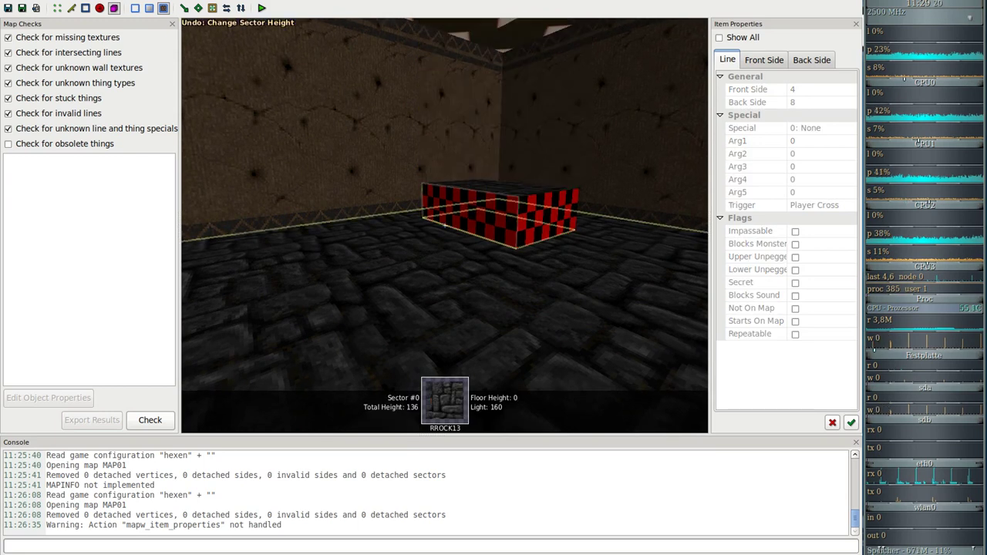
key(ctrl+z)
key(ctrl+z)
key(ctrl+z)
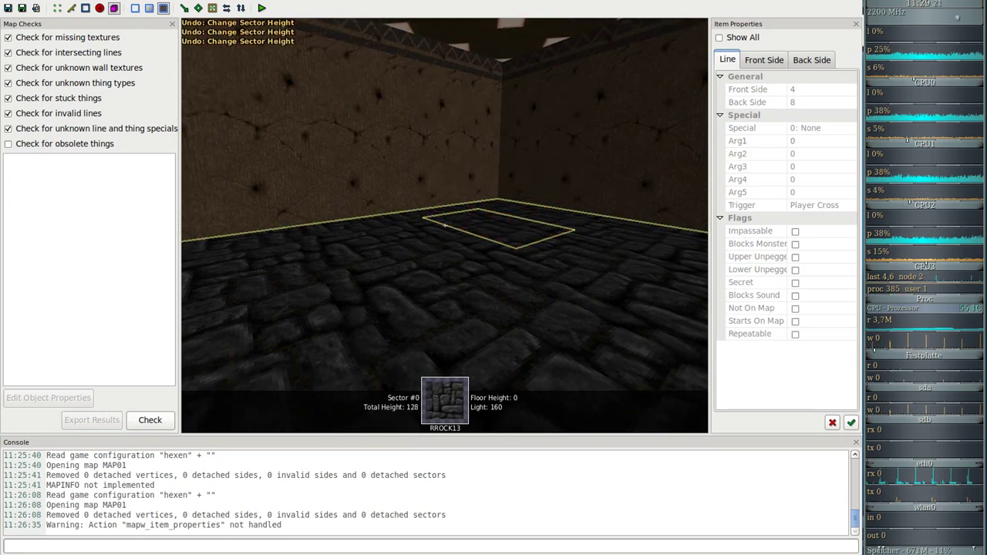
key(s)
key(q)
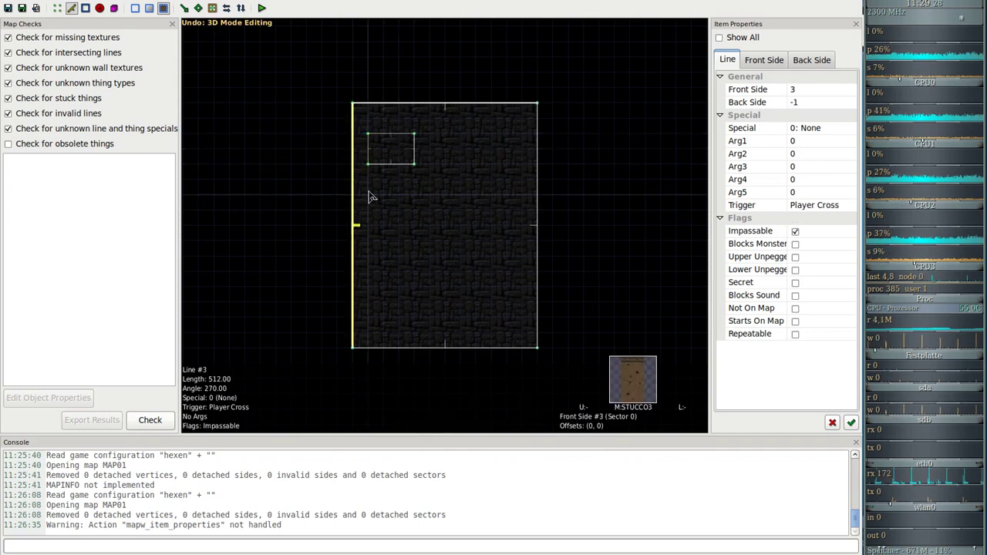
key(ctrl+z)
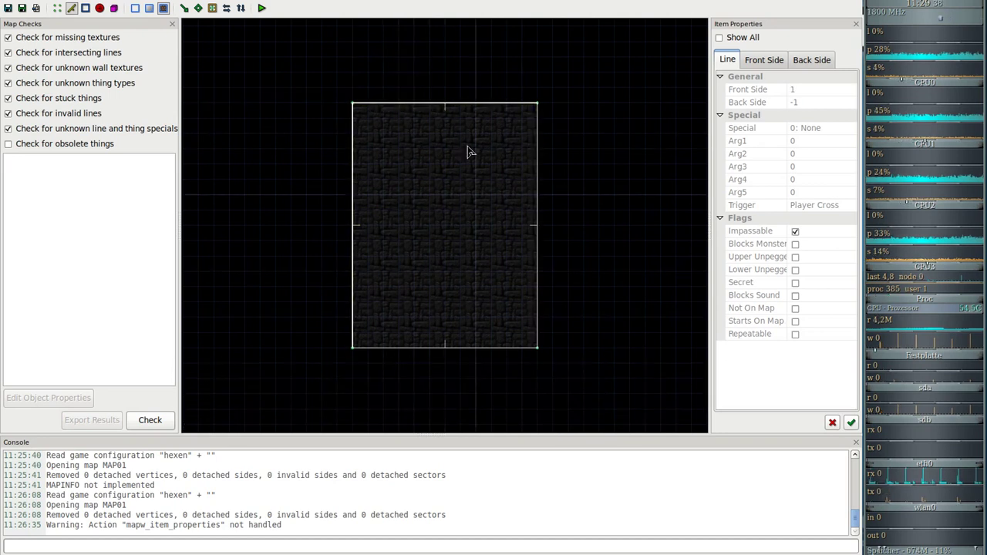
Draw a second room of 512 by 512 units to the right of the existing room, level with its upper edge
middle_drag(587, 212, 435, 200)
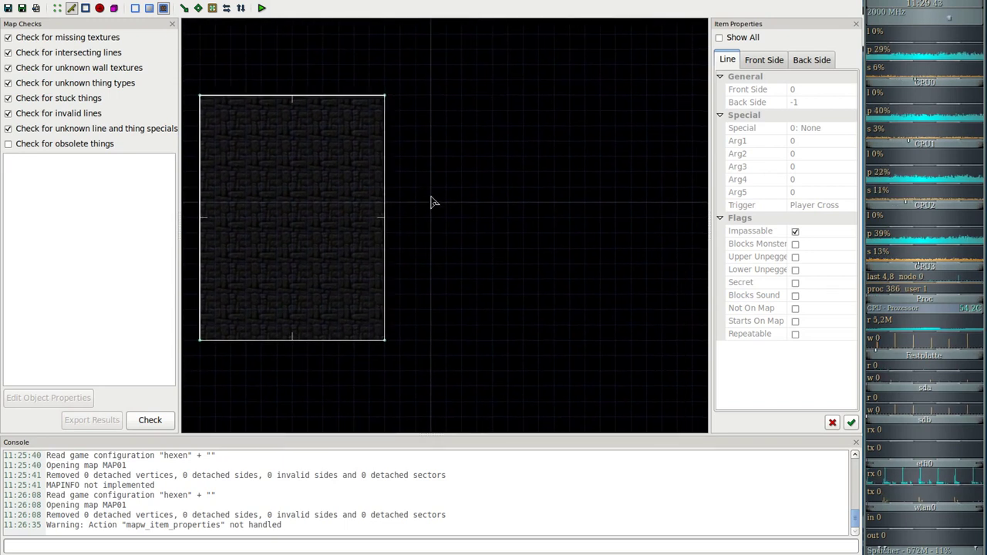
click(74, 13)
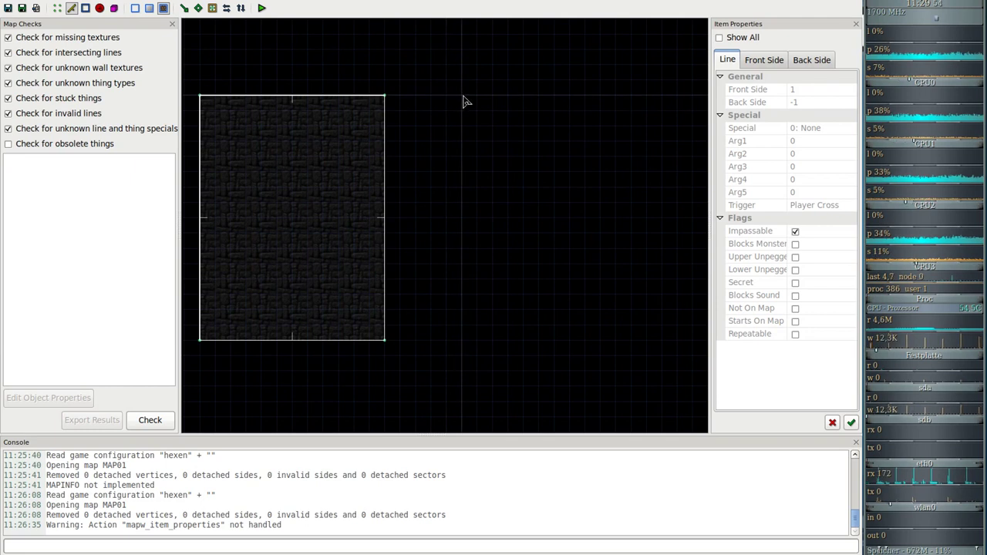
click(461, 95)
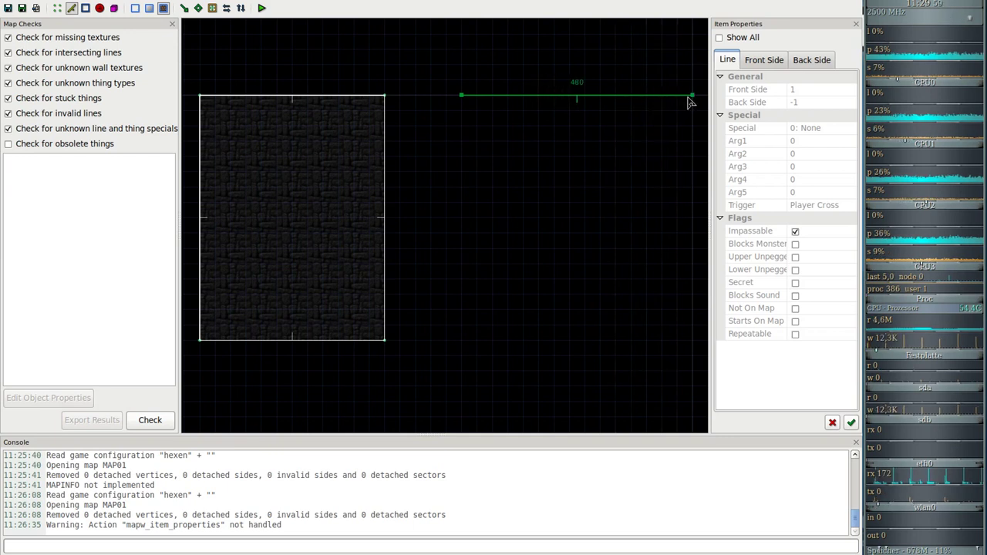
middle_drag(674, 100, 616, 105)
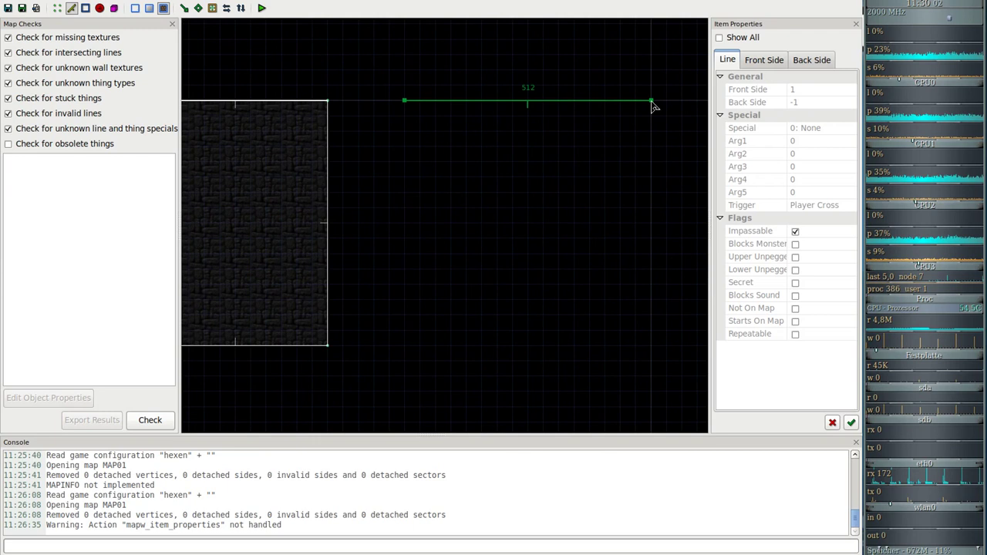
click(652, 101)
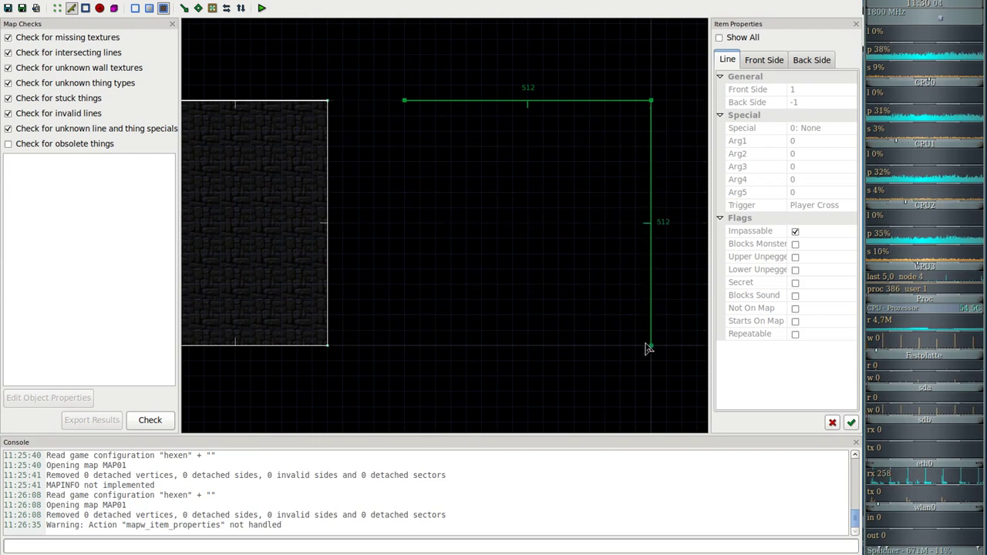
click(651, 344)
click(409, 337)
click(404, 101)
Place the 3D camera in the second room and examine its wall, floor and ceiling surfaces against the first room in 3D mode
middle_drag(381, 181, 532, 167)
right_click(658, 163)
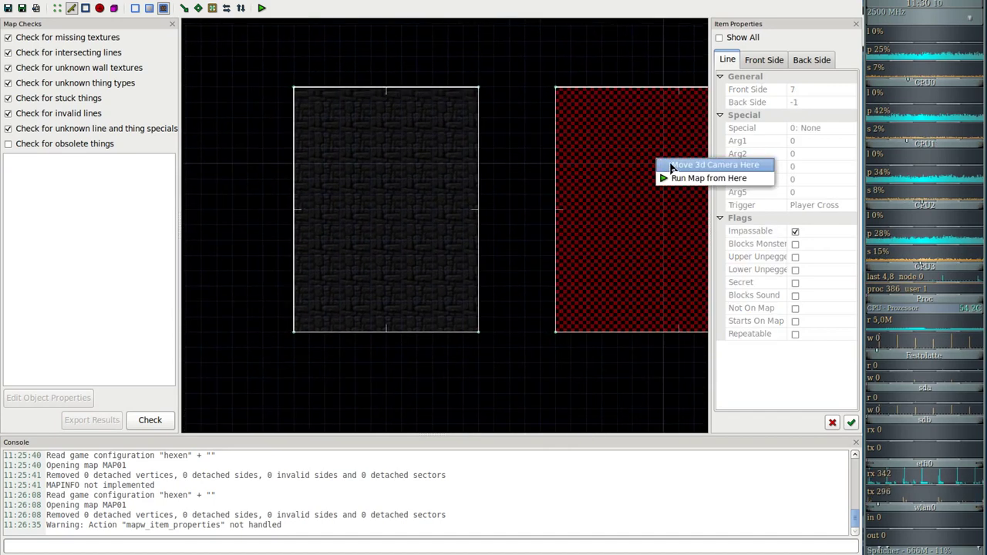
click(672, 167)
key(q)
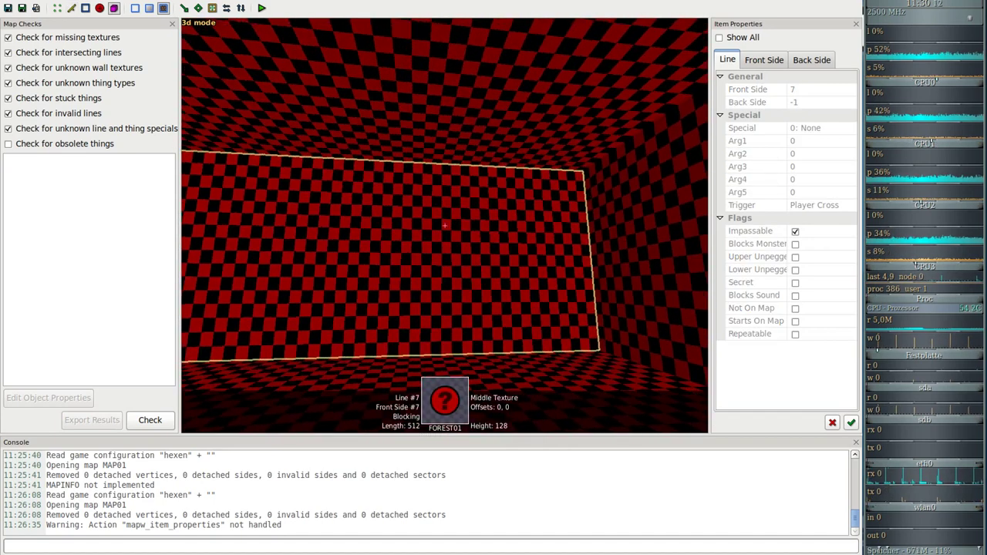
mouse_move(444, 224)
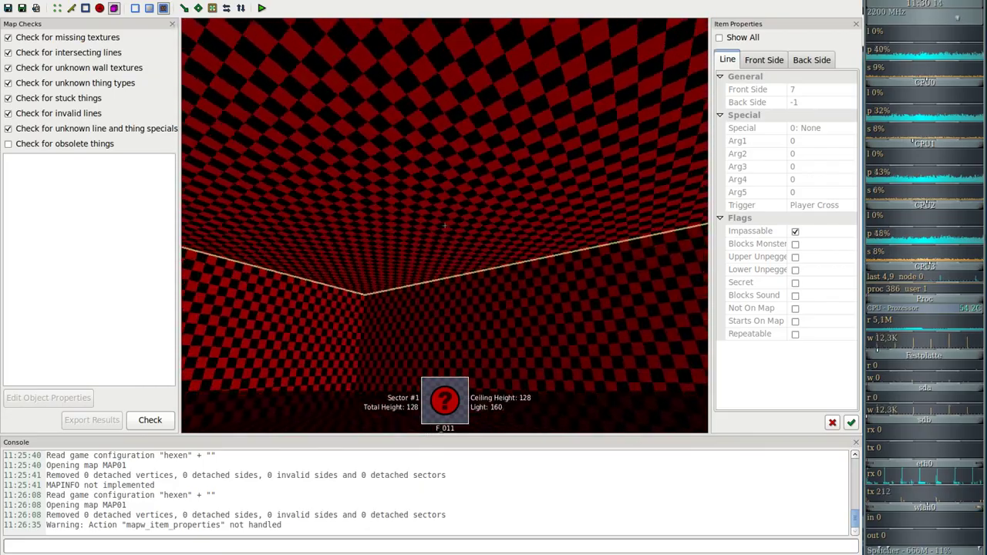
key(s)
key(s)
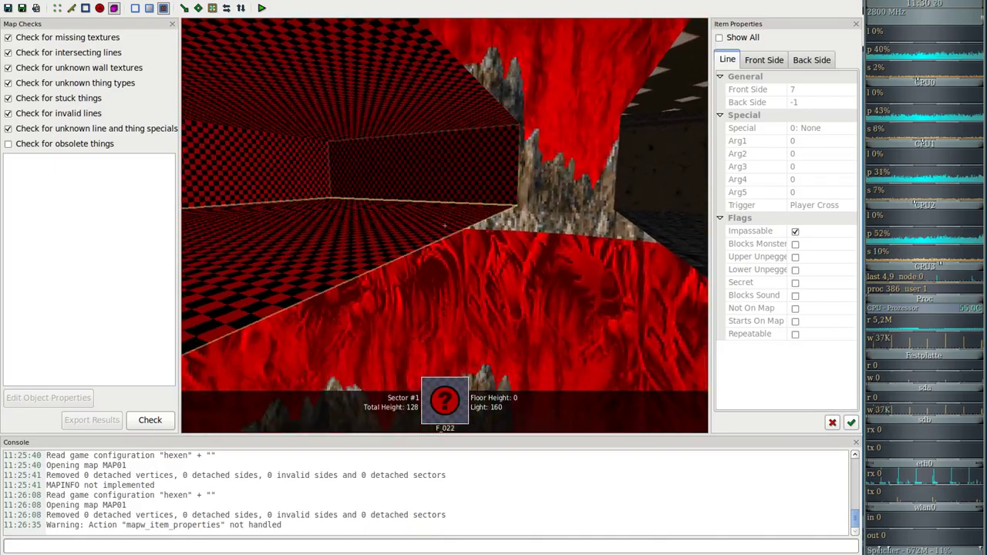
key(d)
key(w)
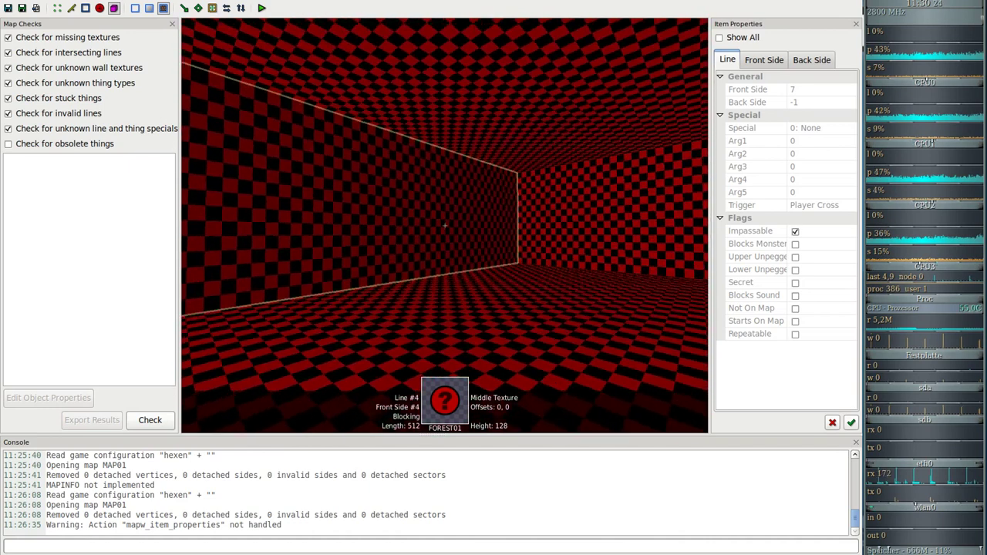
key(w)
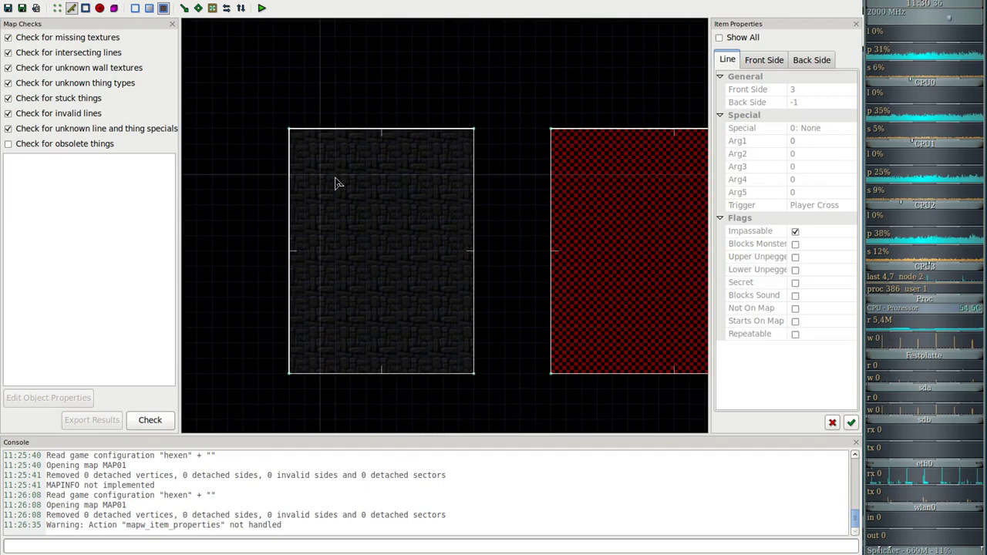
key(q)
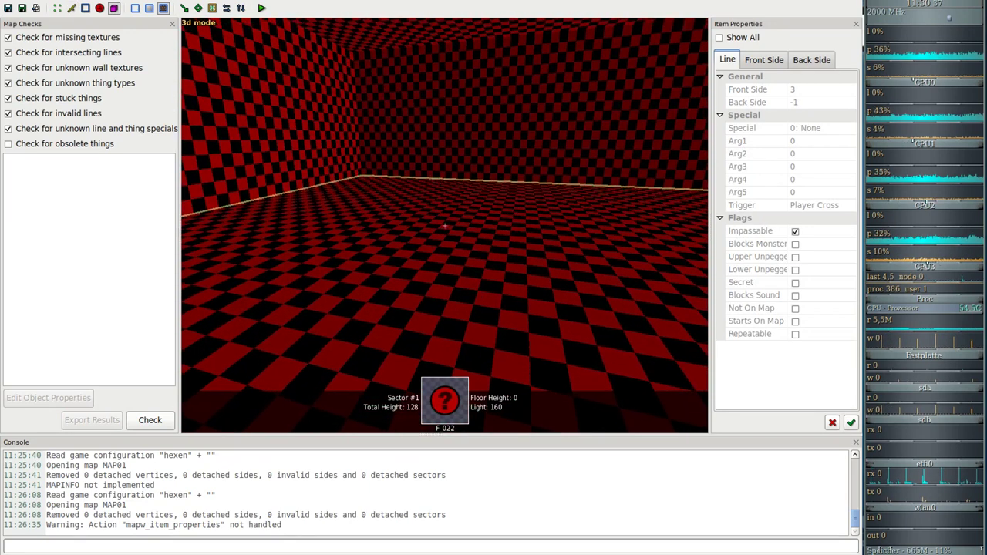
key(w)
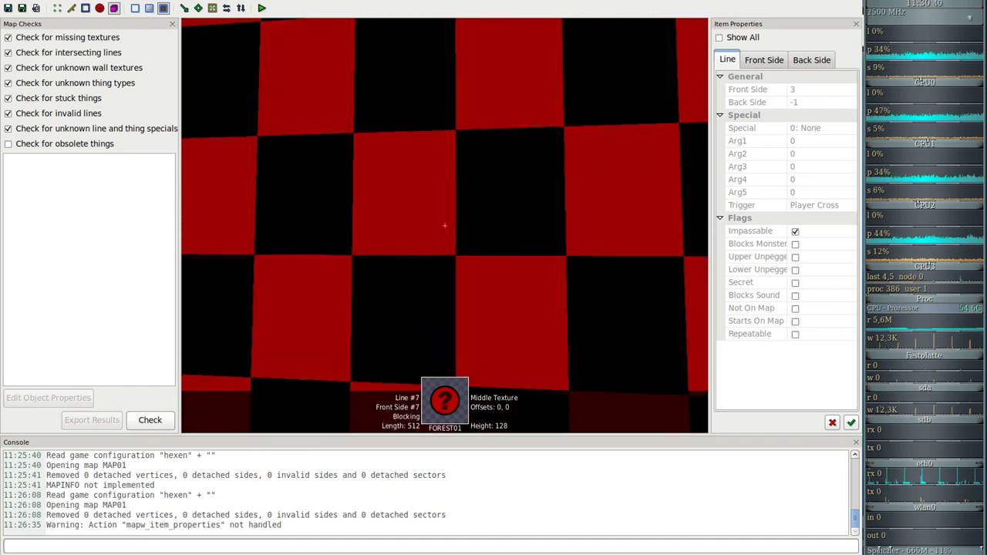
key(w)
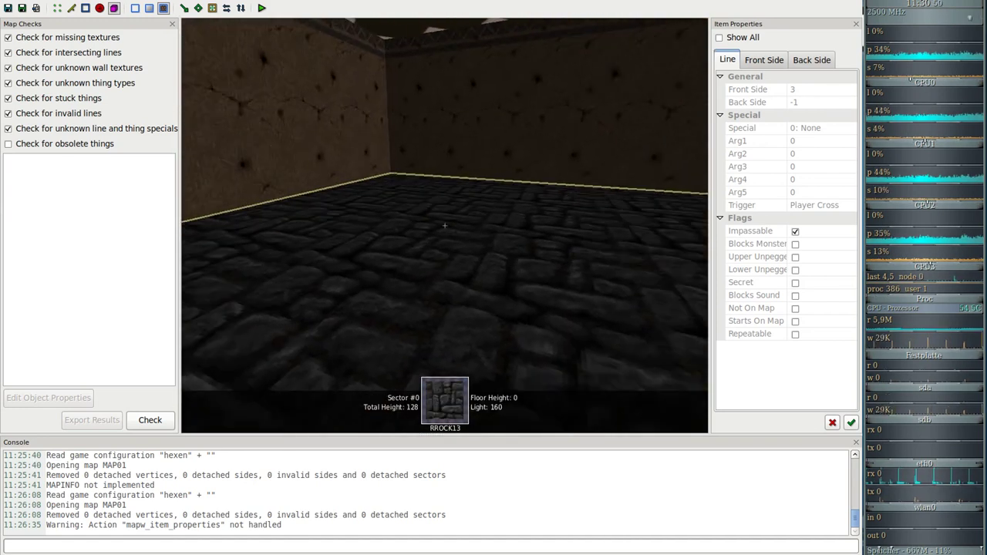
key(q)
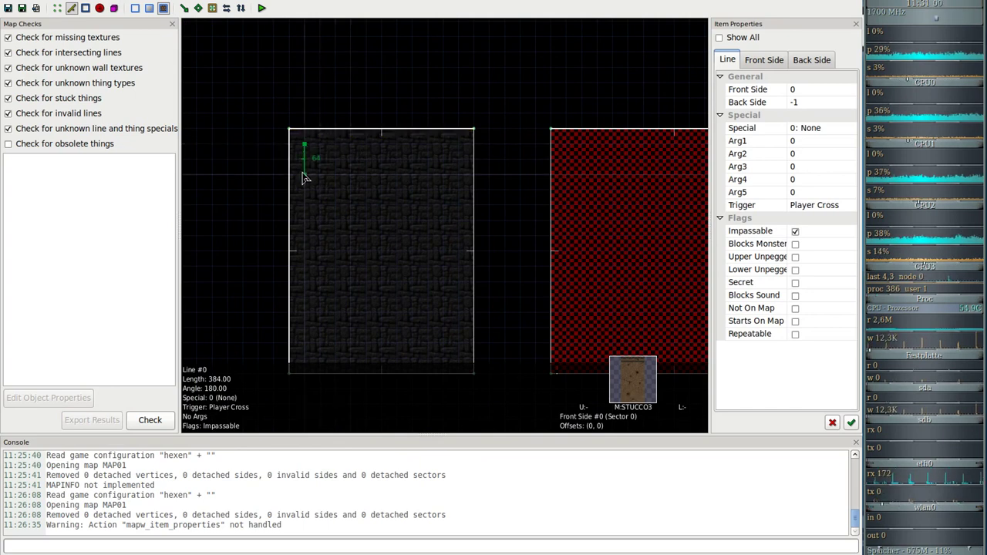
Draw a closed rectangle 96 by 64 units near the centre of the second room and view the result in sectors mode
middle_drag(493, 196, 354, 197)
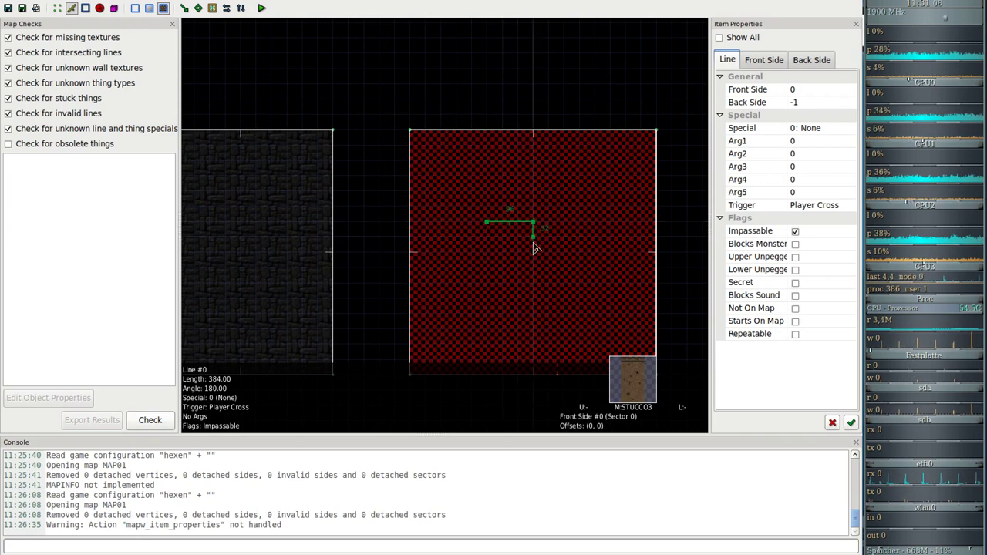
click(487, 255)
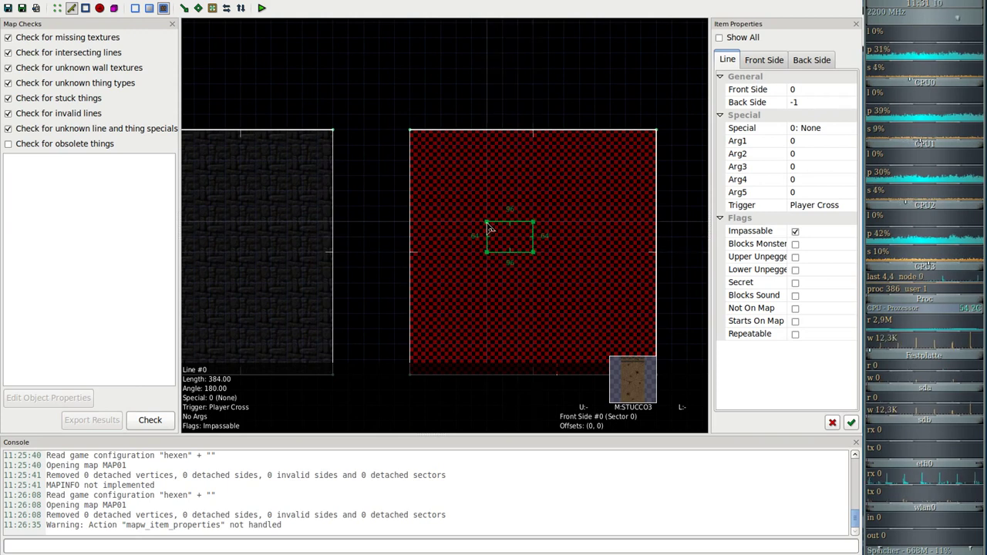
click(487, 224)
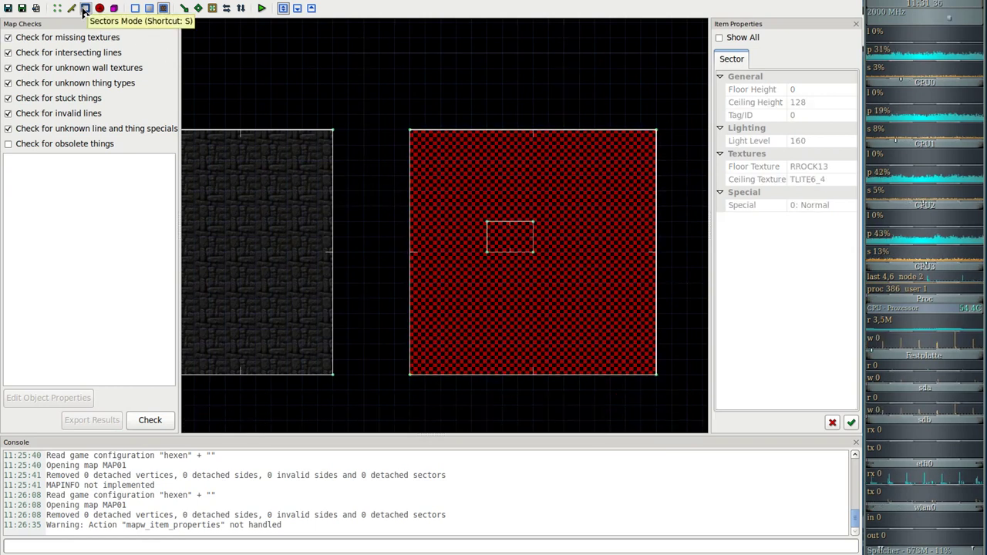
middle_drag(264, 87, 338, 89)
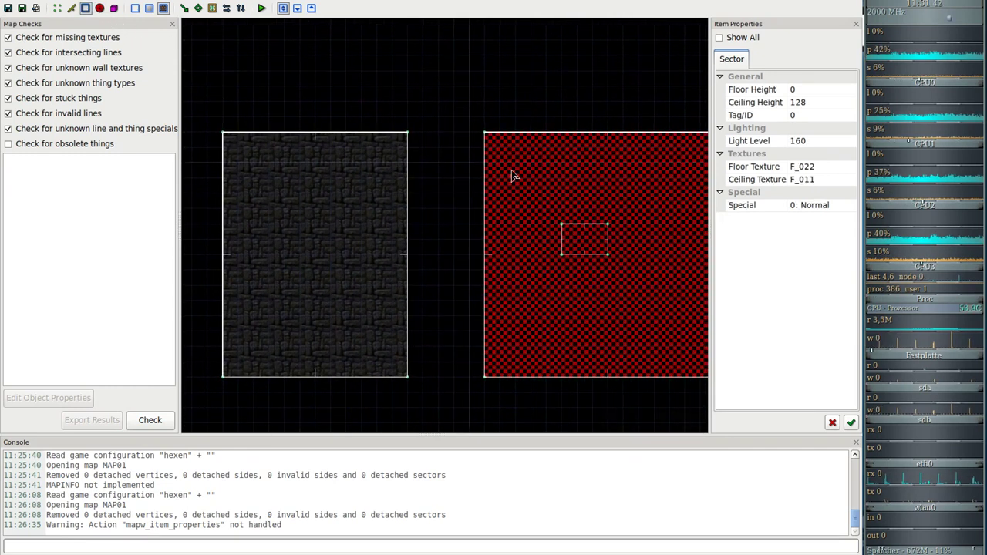
middle_drag(442, 144, 421, 139)
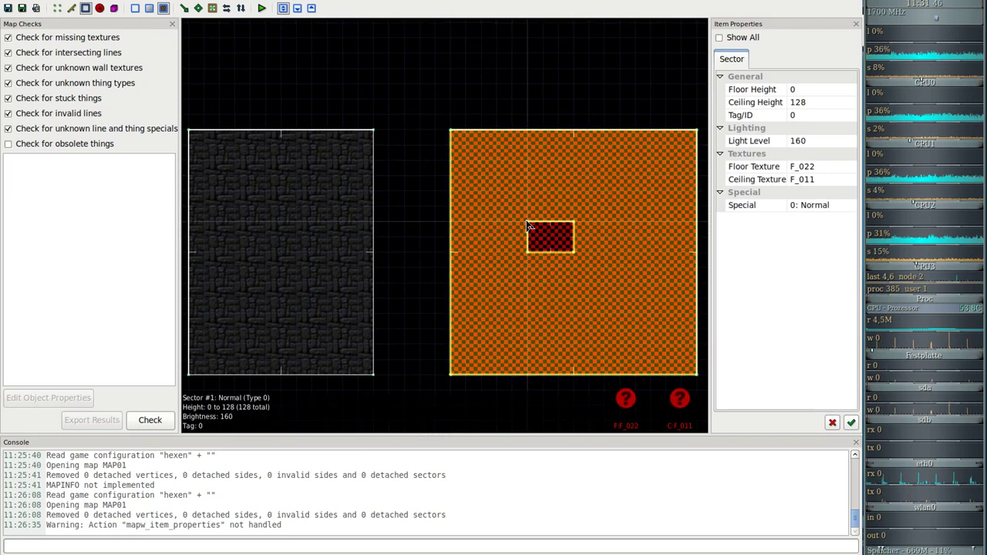
Delete the lower line of the small inner rectangle in lines mode
click(71, 9)
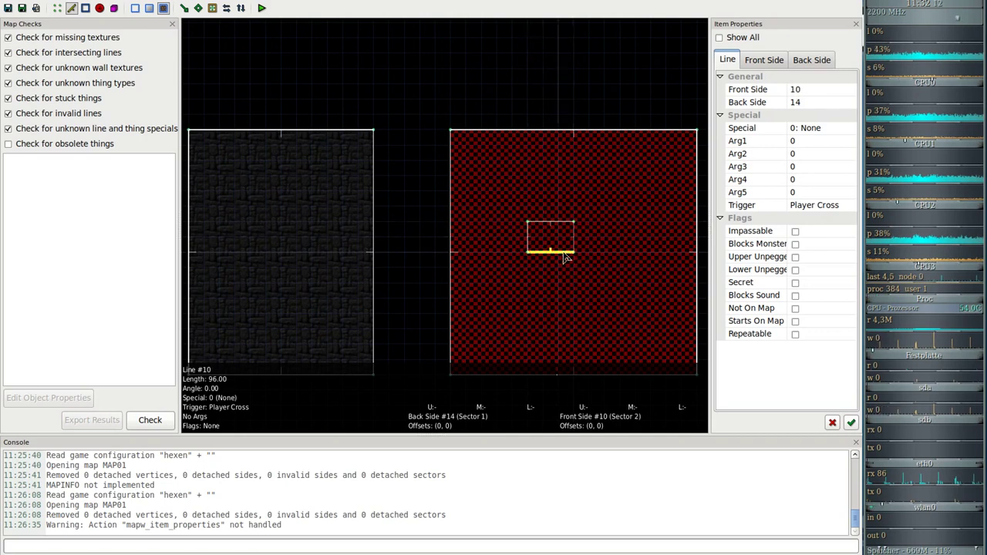
click(565, 254)
key(Delete)
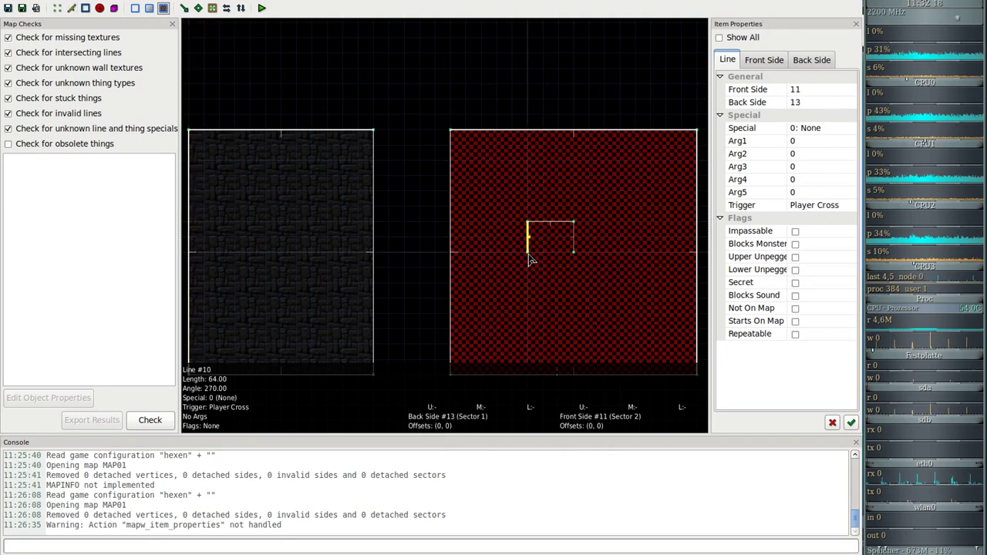
Close the open outline with five connected lines bulging downward and notching inward, making an irregular inner sector, and check it in sectors mode
key(space)
click(574, 253)
click(544, 298)
click(497, 282)
click(527, 267)
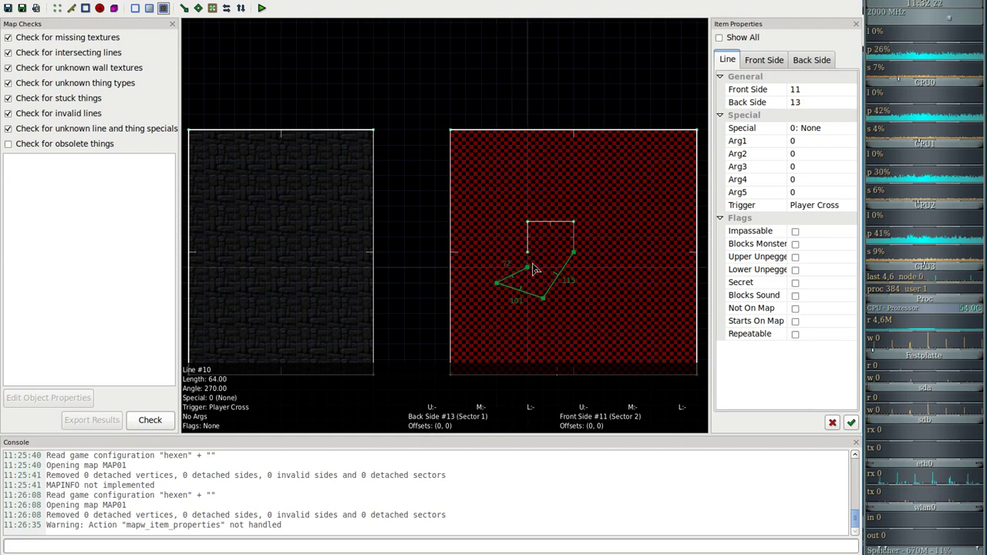
click(543, 237)
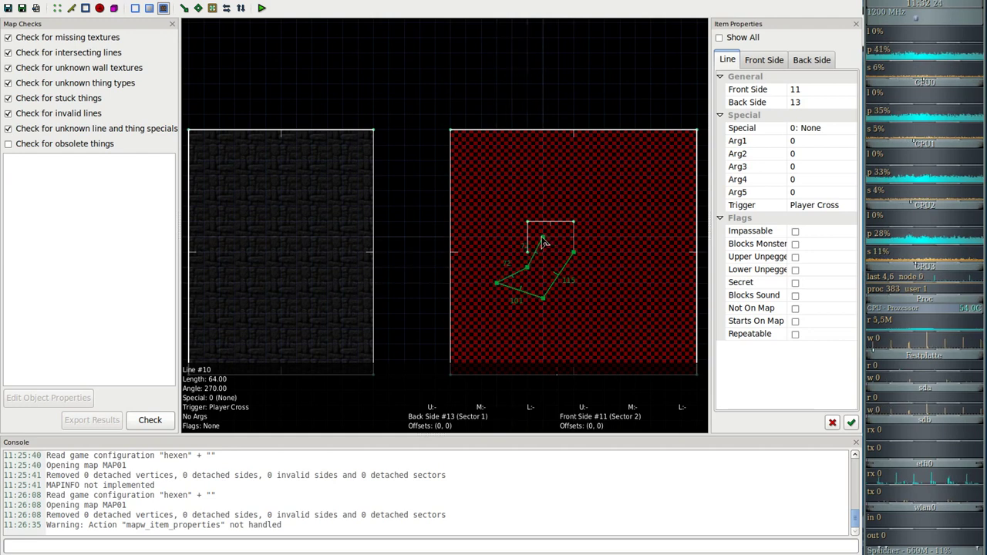
click(527, 253)
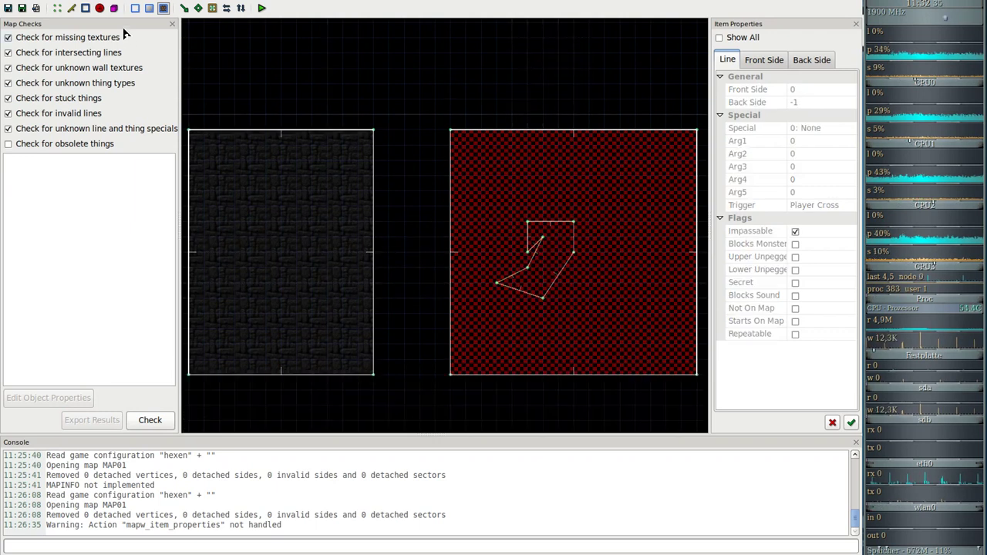
click(86, 8)
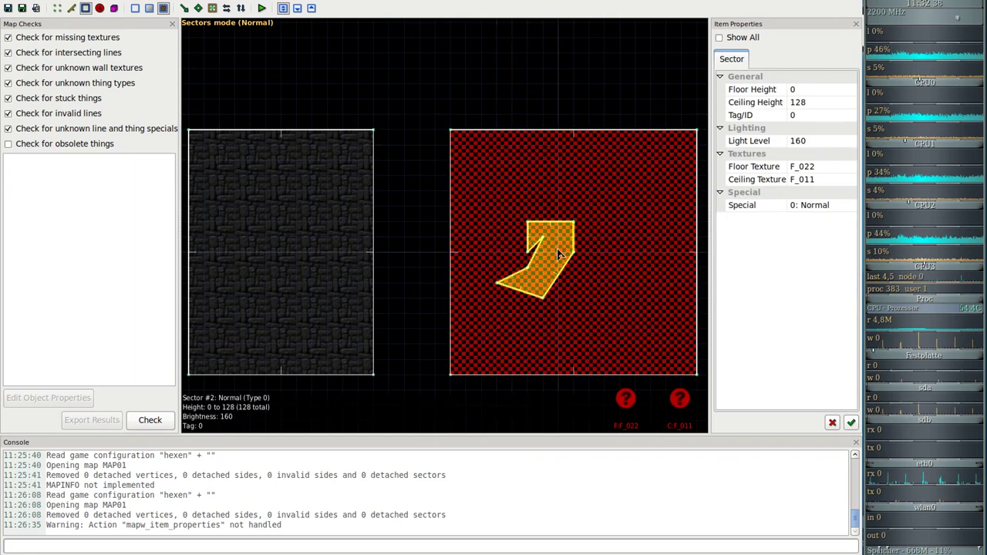
Assign the special 1: PolyObject Start Line to the 64-unit vertical line on the inner sector's right side
click(71, 7)
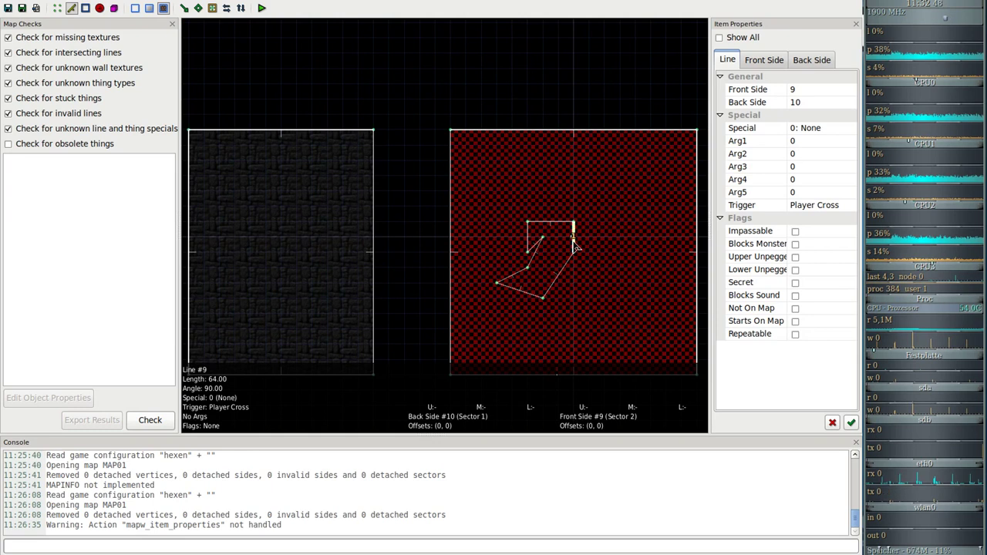
right_click(575, 245)
click(639, 401)
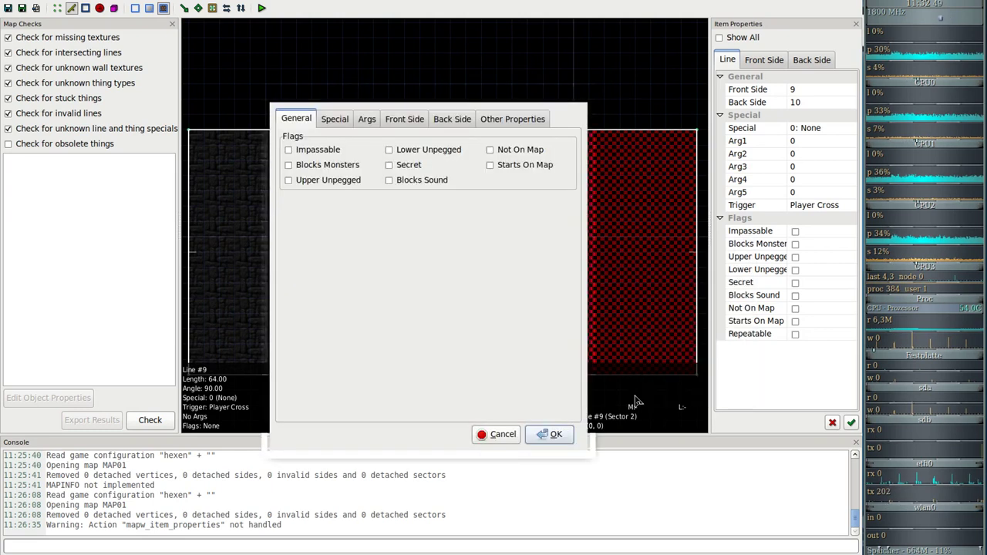
click(335, 120)
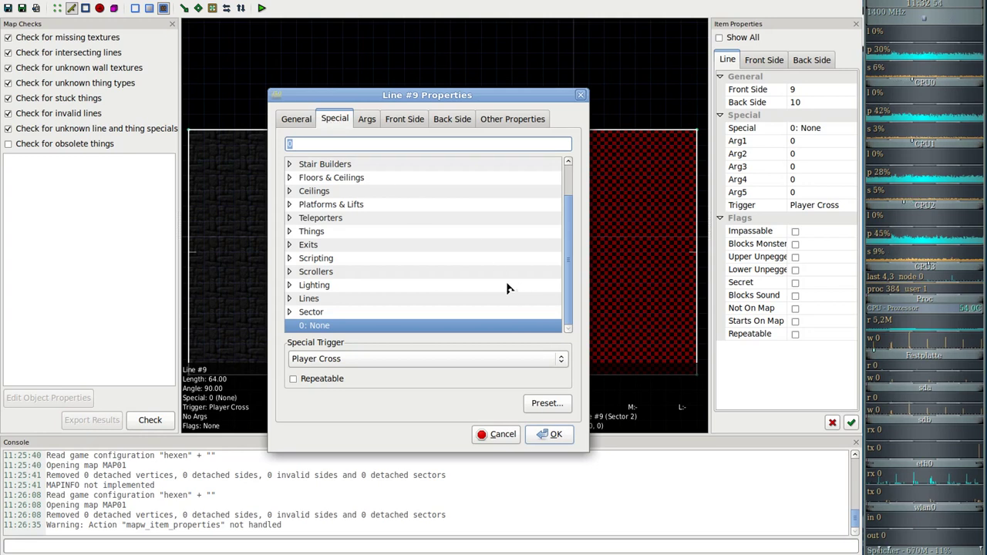
scroll(507, 289, up, 2)
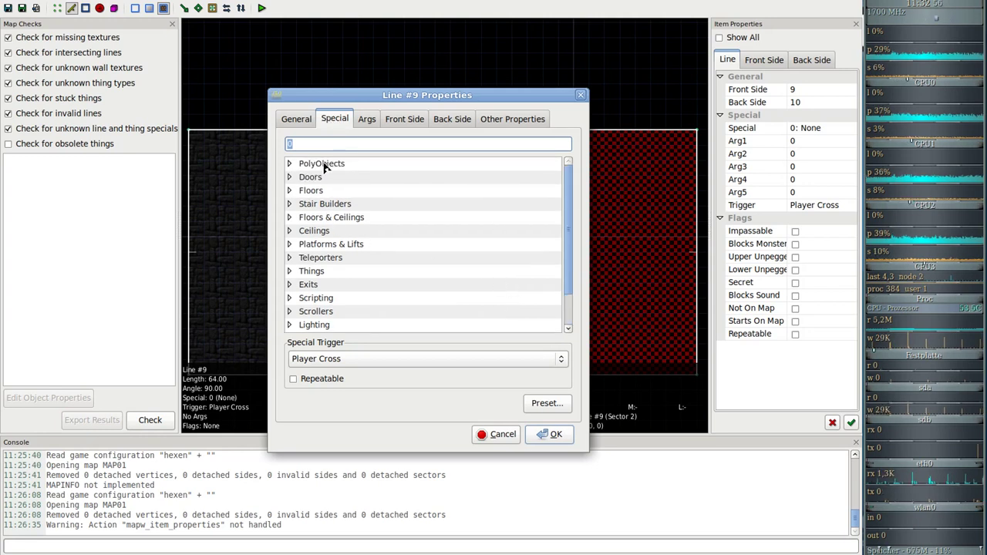
click(290, 163)
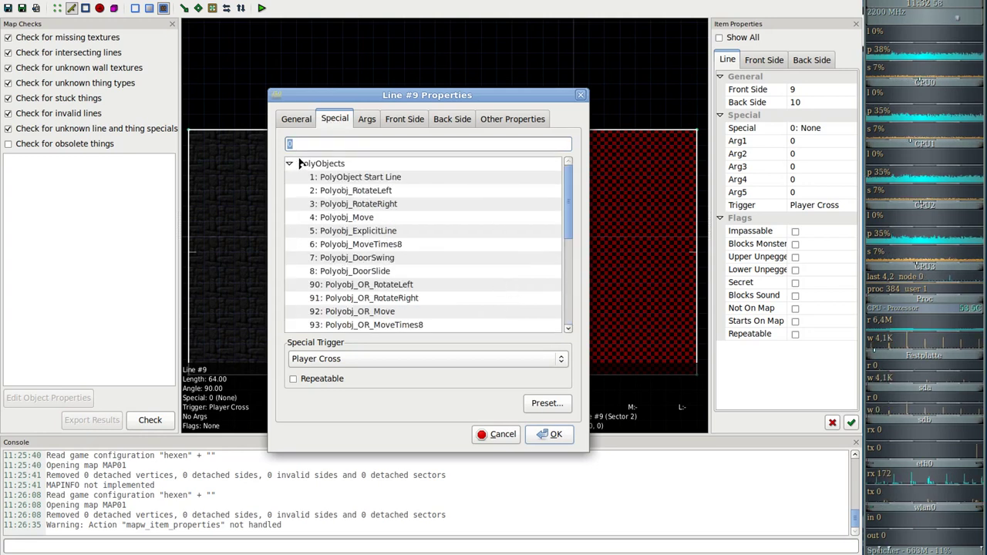
click(402, 179)
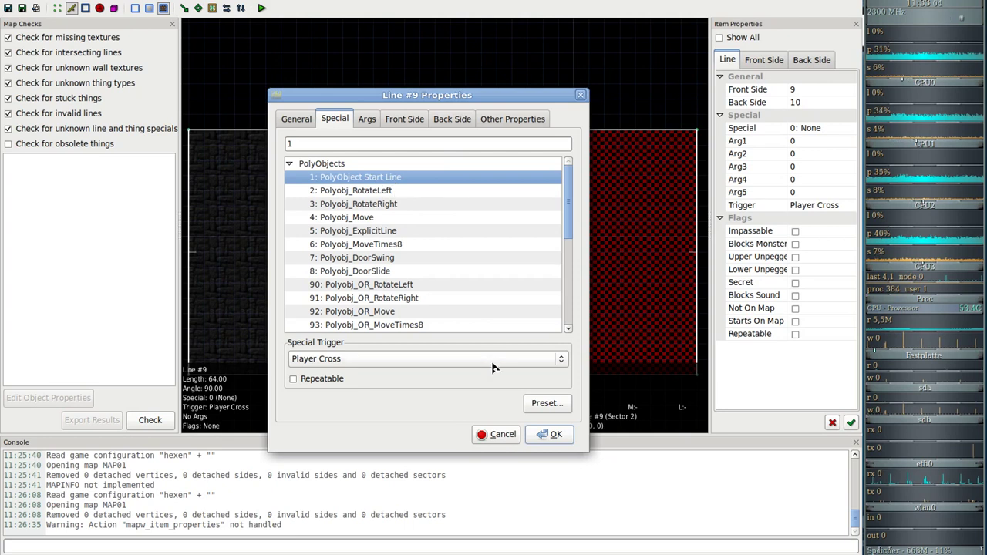
click(570, 440)
drag(529, 61, 567, 85)
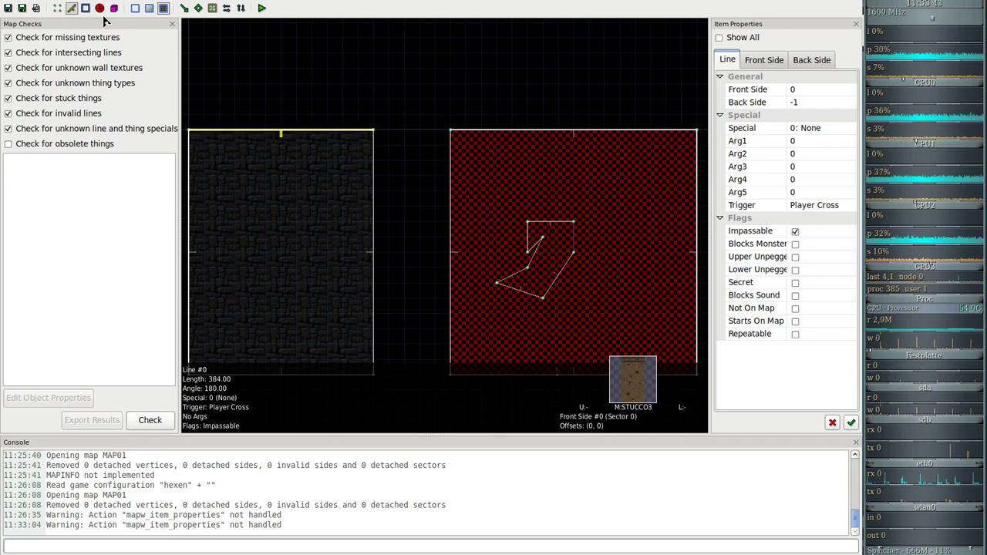
Place a thing at (416, 0) inside the irregular inner sector and set its type to 3000 Polyobject Anchor
click(99, 9)
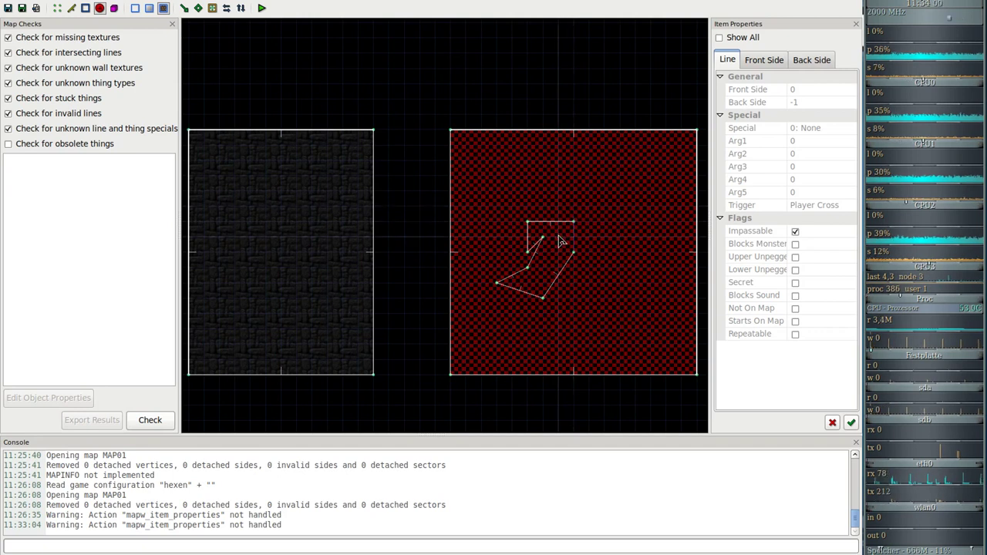
key(Insert)
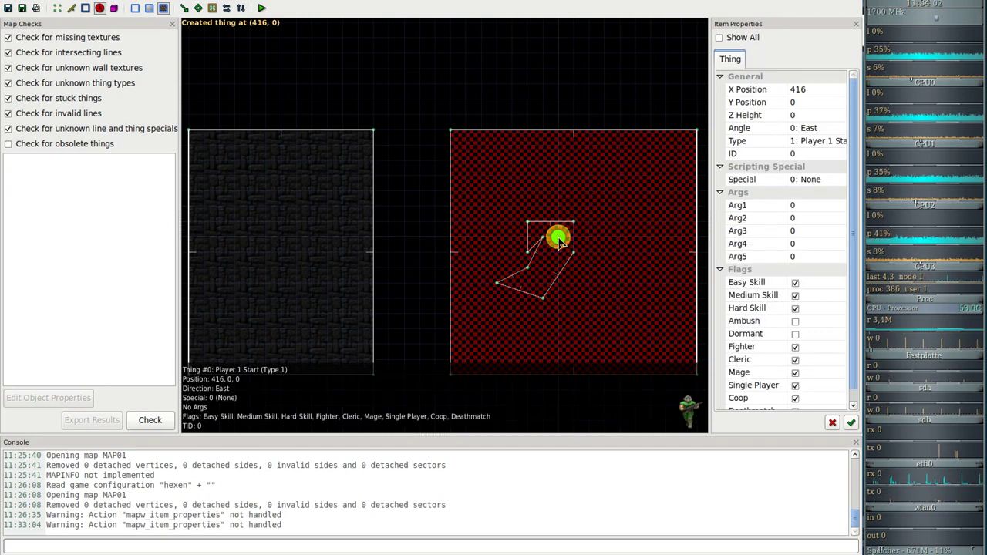
right_click(560, 238)
click(590, 349)
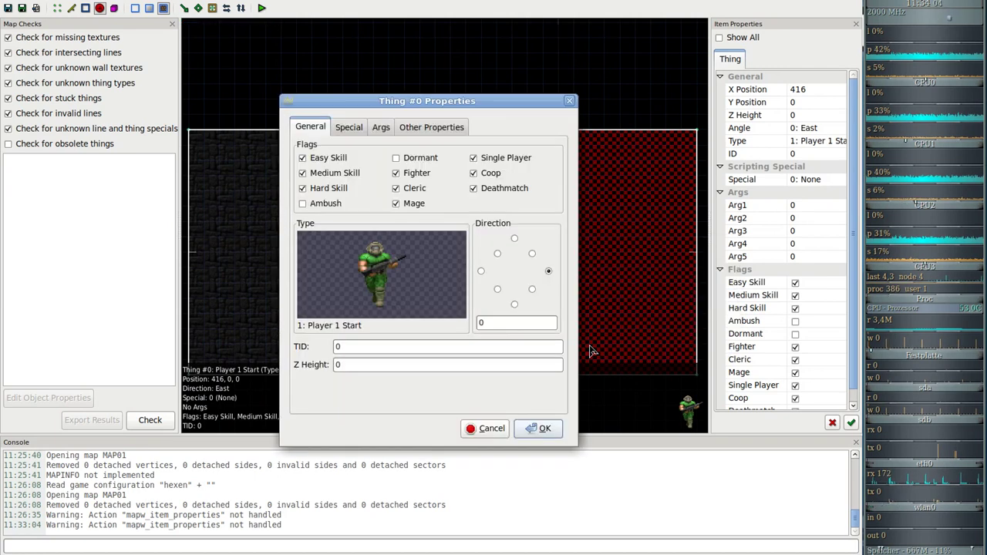
click(388, 265)
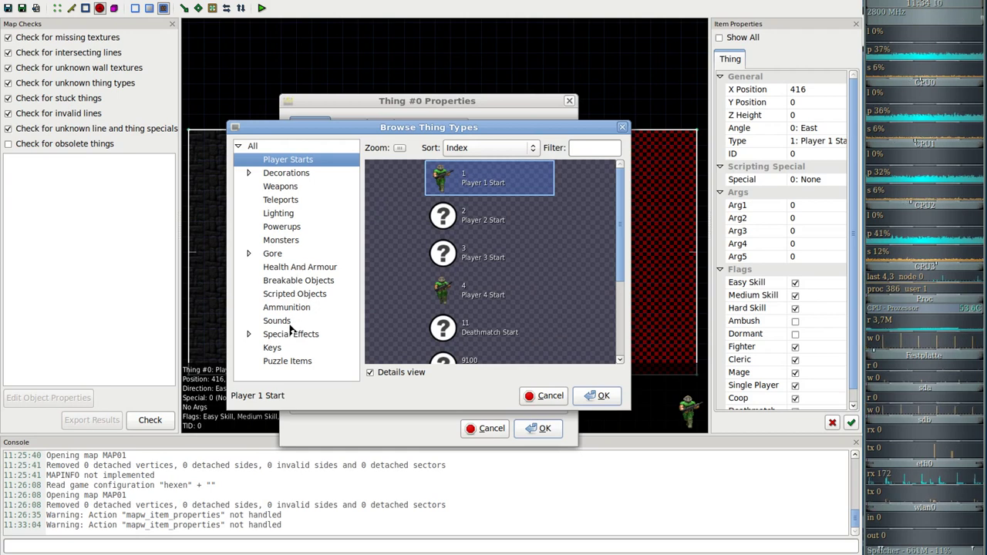
click(249, 335)
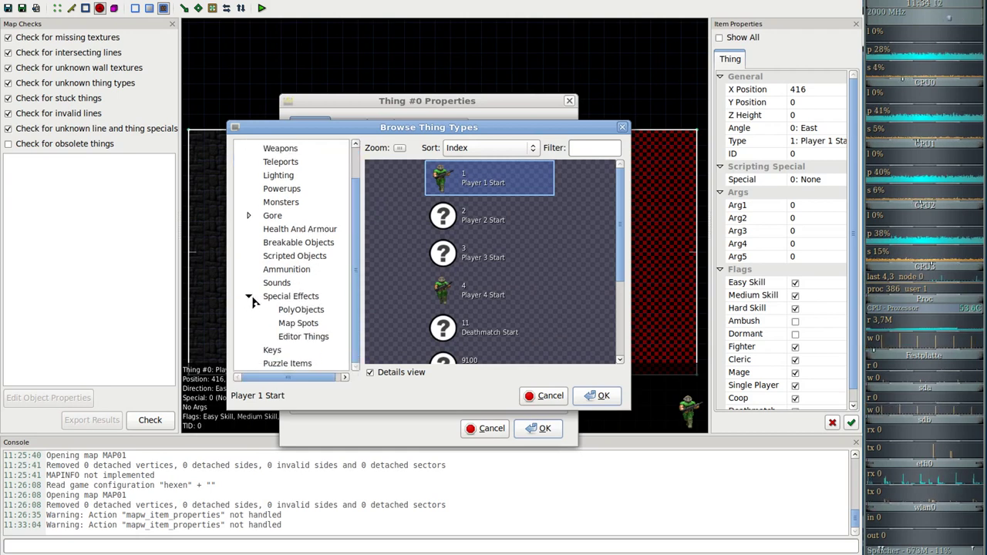
click(300, 310)
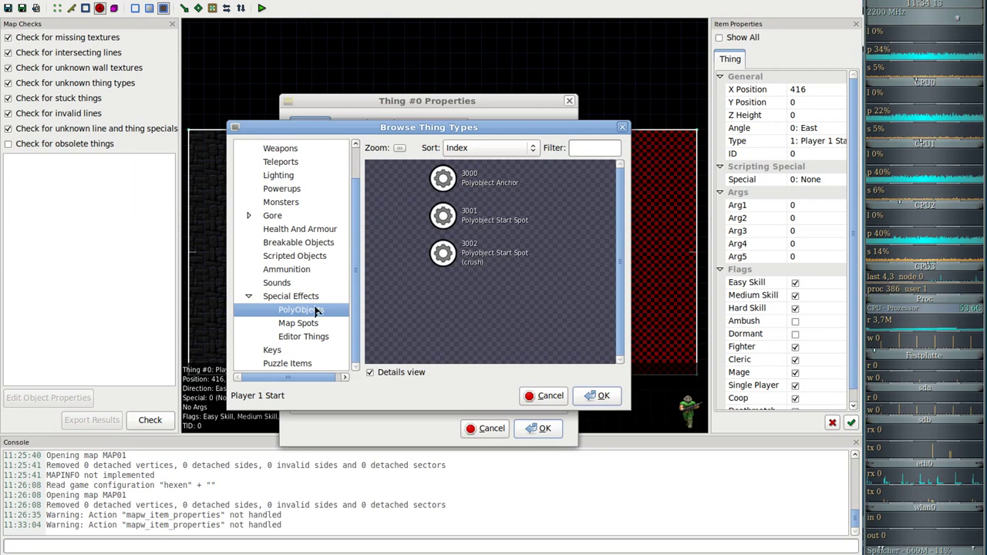
click(468, 190)
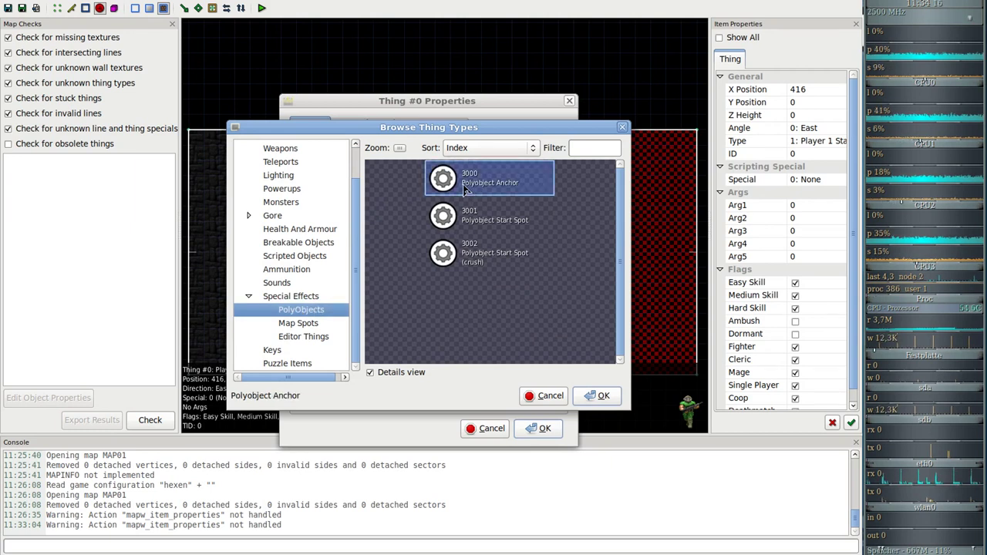
double_click(519, 190)
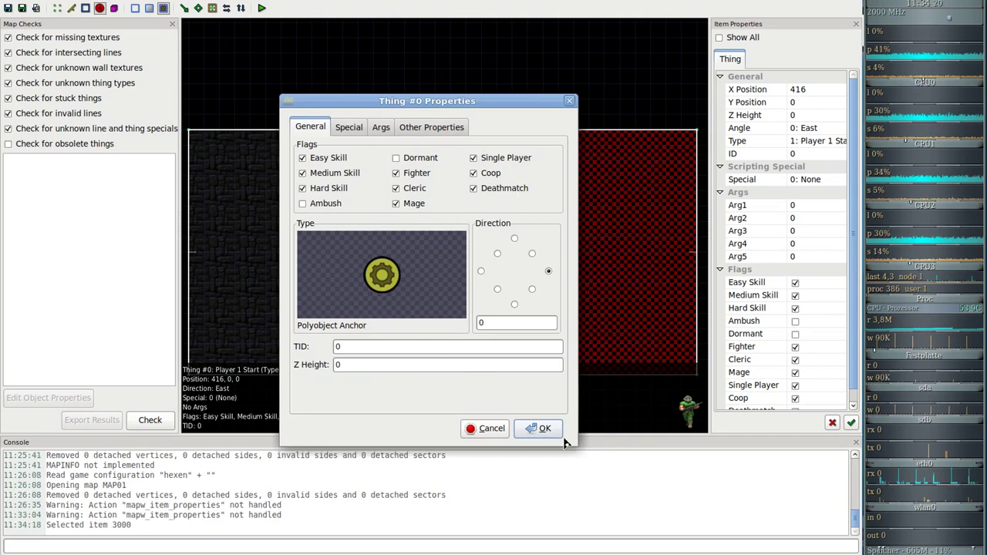
click(553, 433)
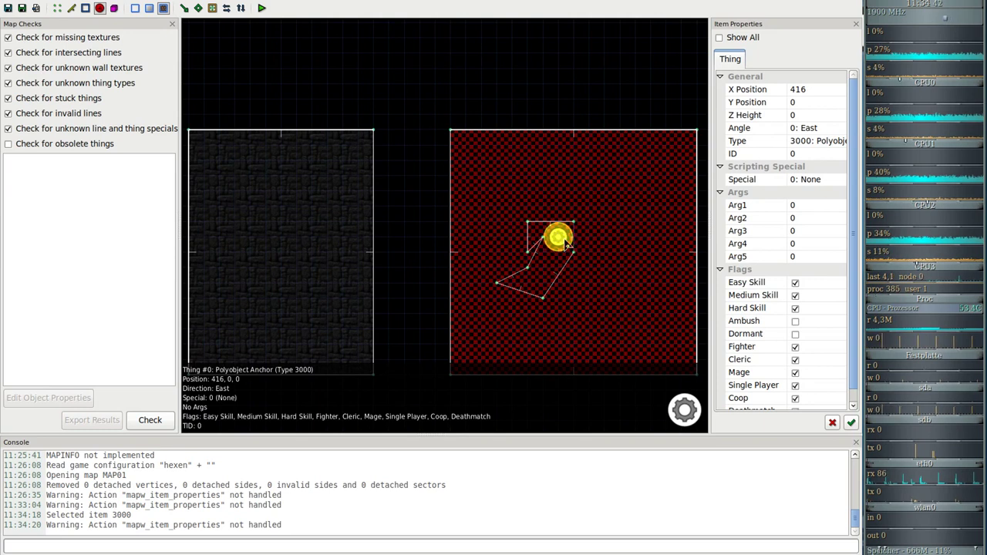
Set the PolyObject ID of the inner sector's PolyObject Start Line to 50, keeping special 1 selected
click(72, 9)
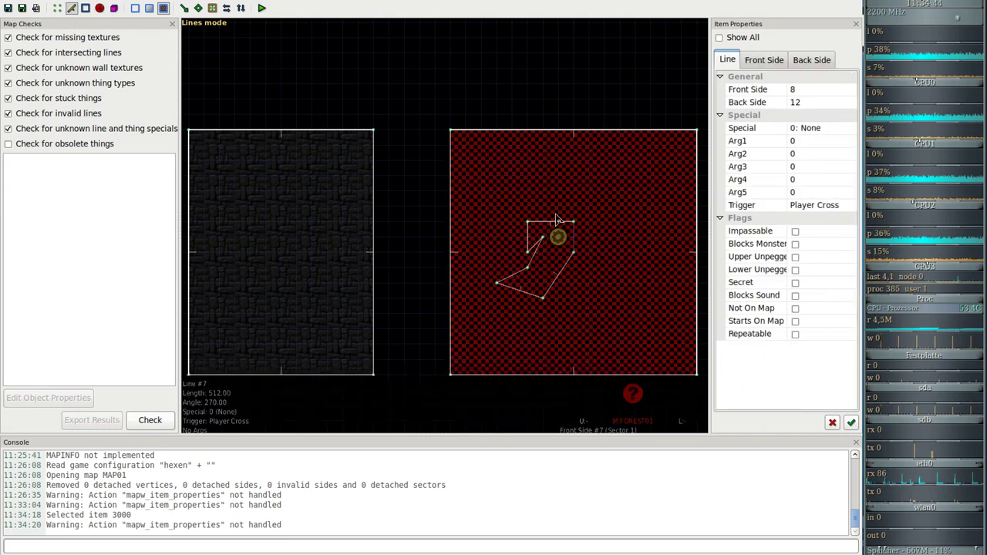
right_click(574, 239)
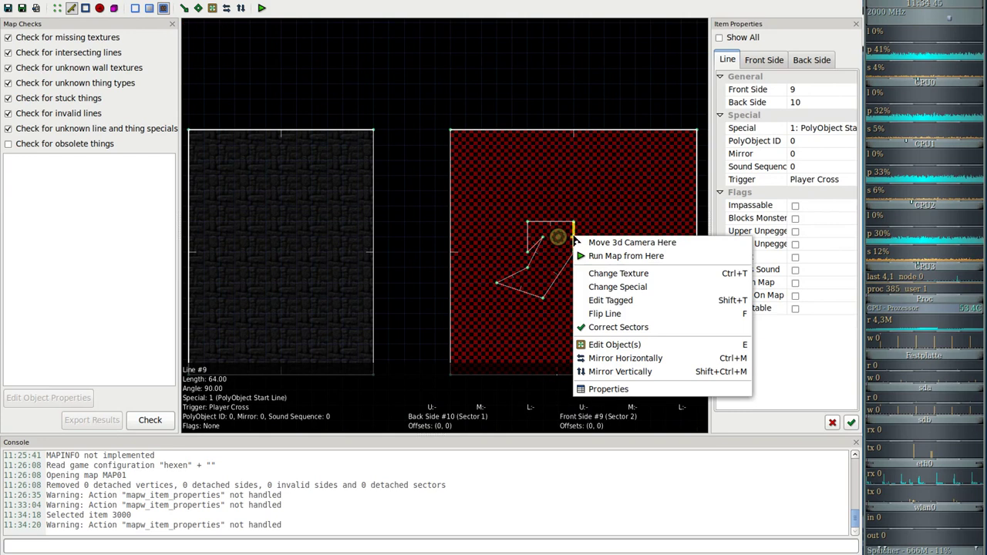
click(606, 388)
click(332, 119)
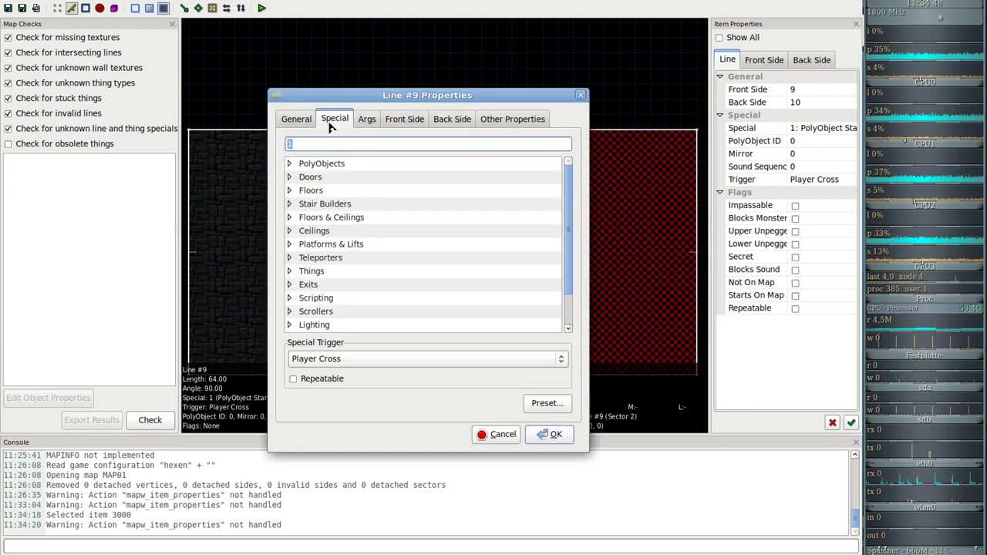
click(290, 164)
click(342, 182)
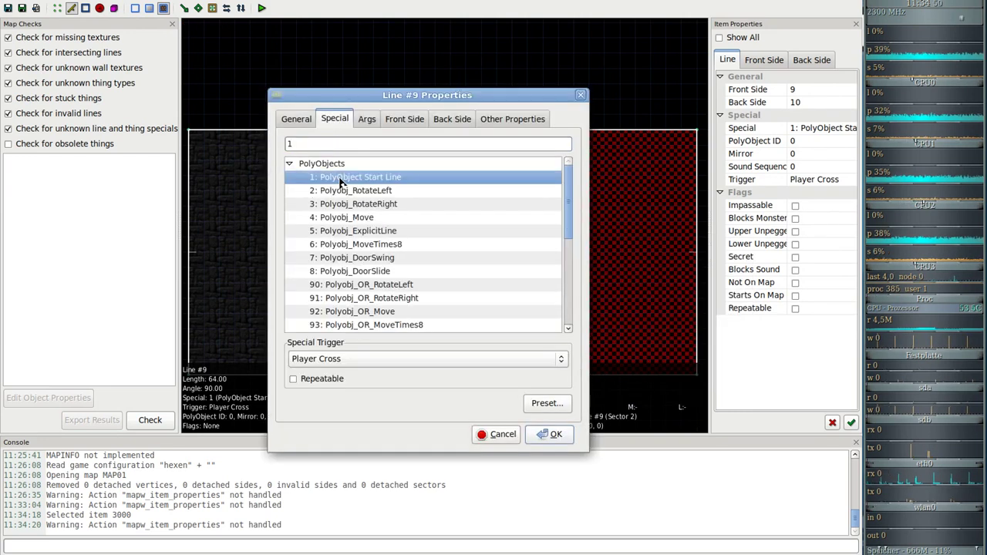
drag(454, 97, 410, 91)
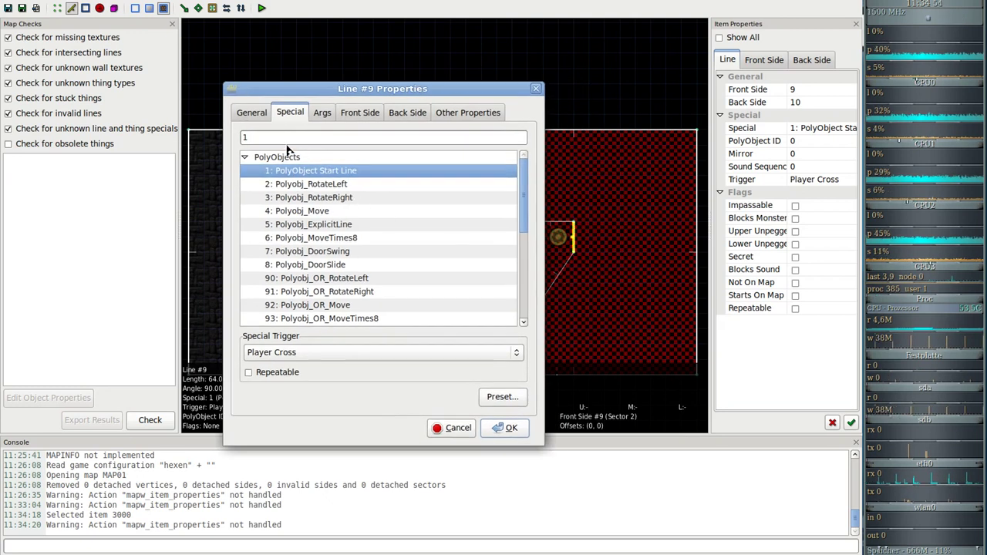
click(322, 112)
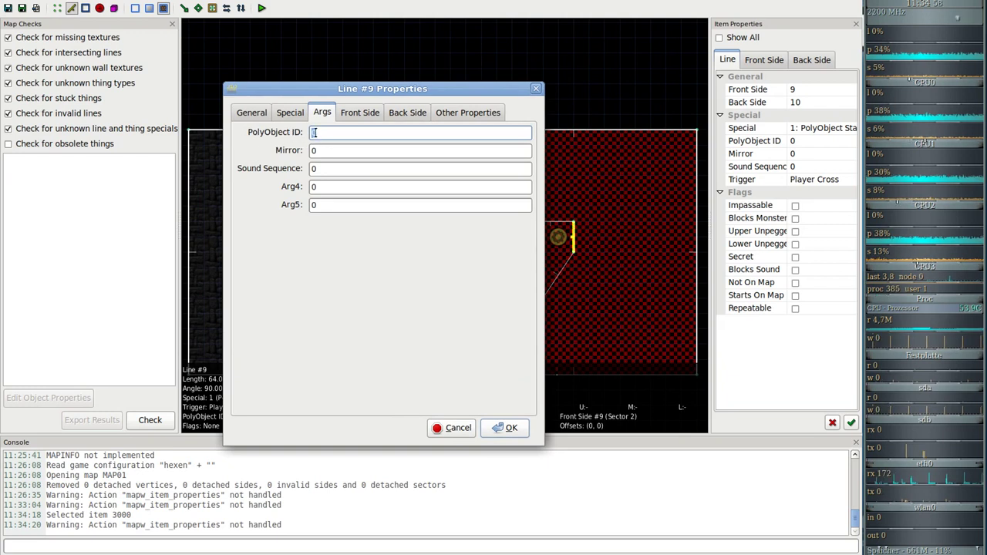
text(50)
drag(326, 133, 306, 167)
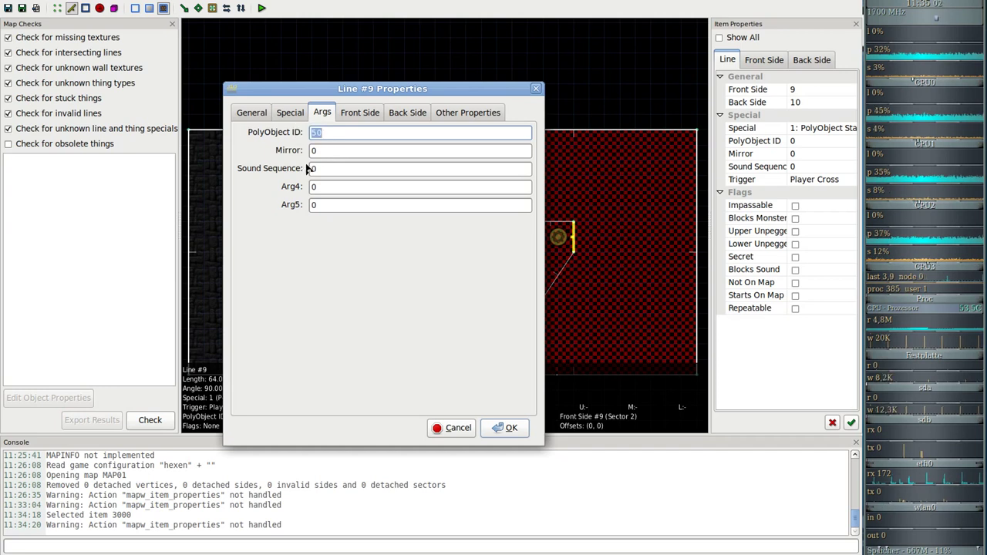
click(509, 429)
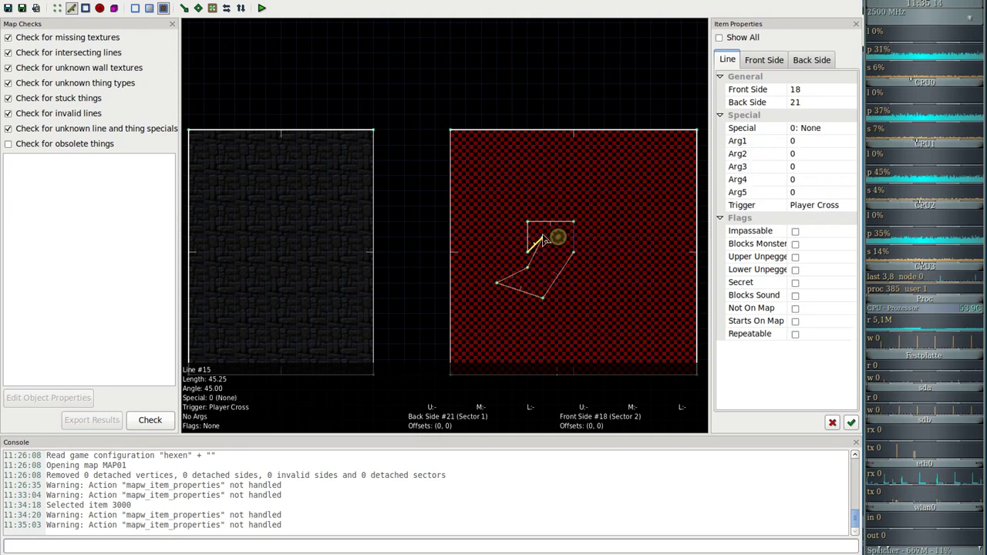
Set the direction angle of the Polyobject Anchor in the second room to 50
click(99, 8)
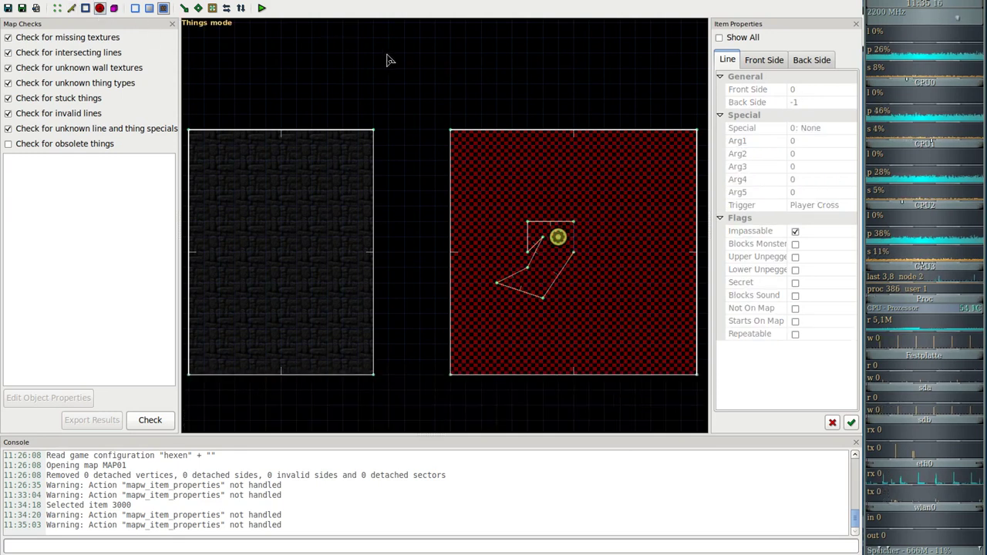
right_click(557, 236)
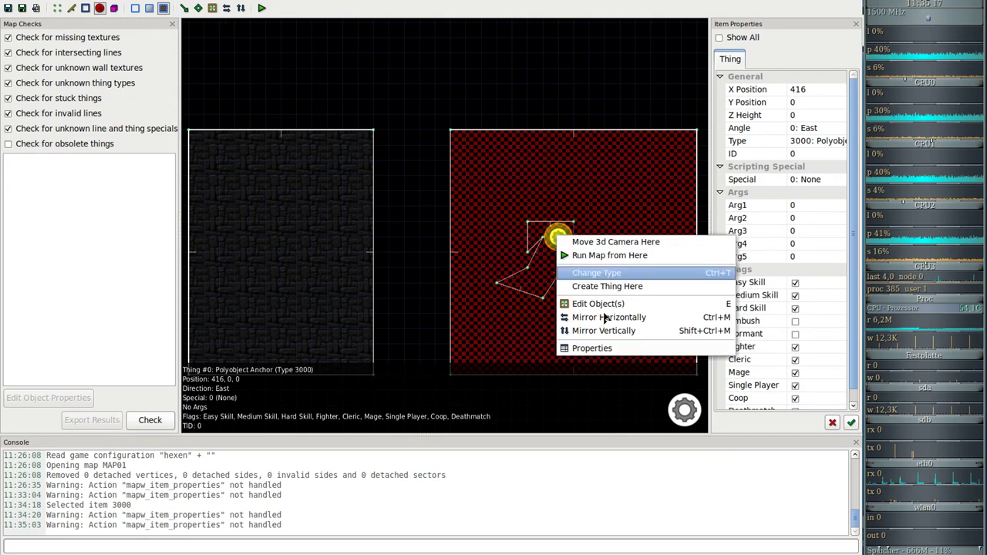
click(590, 351)
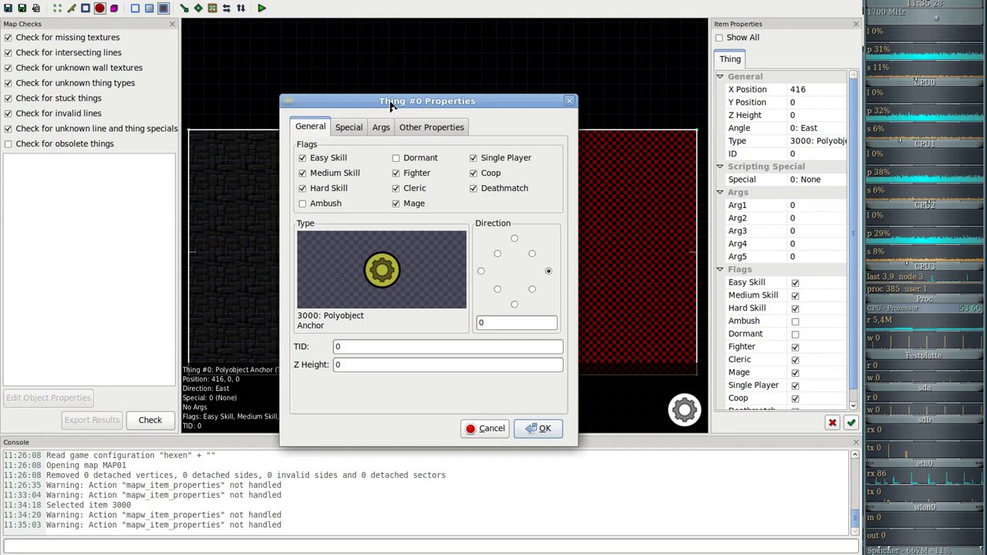
drag(388, 110, 353, 101)
click(307, 121)
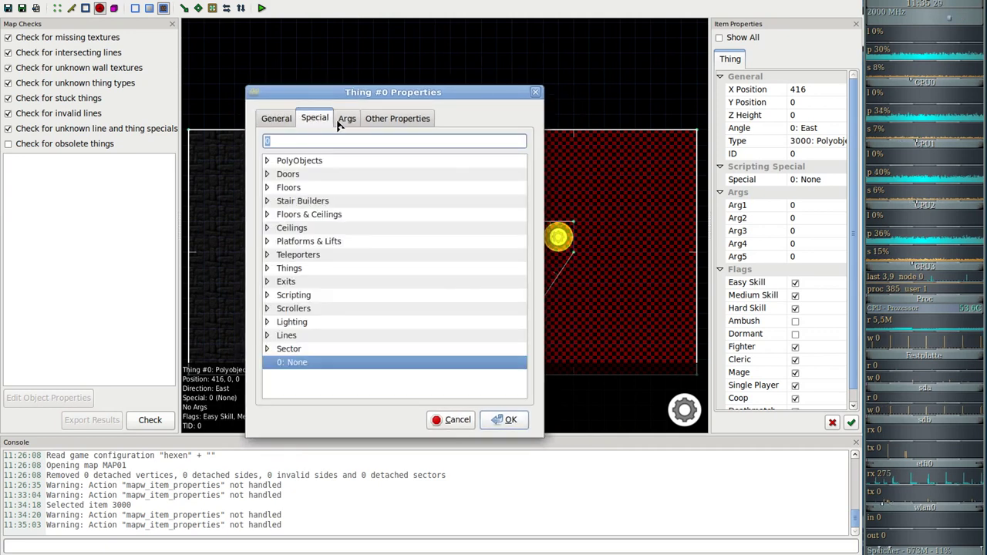
click(341, 122)
click(316, 122)
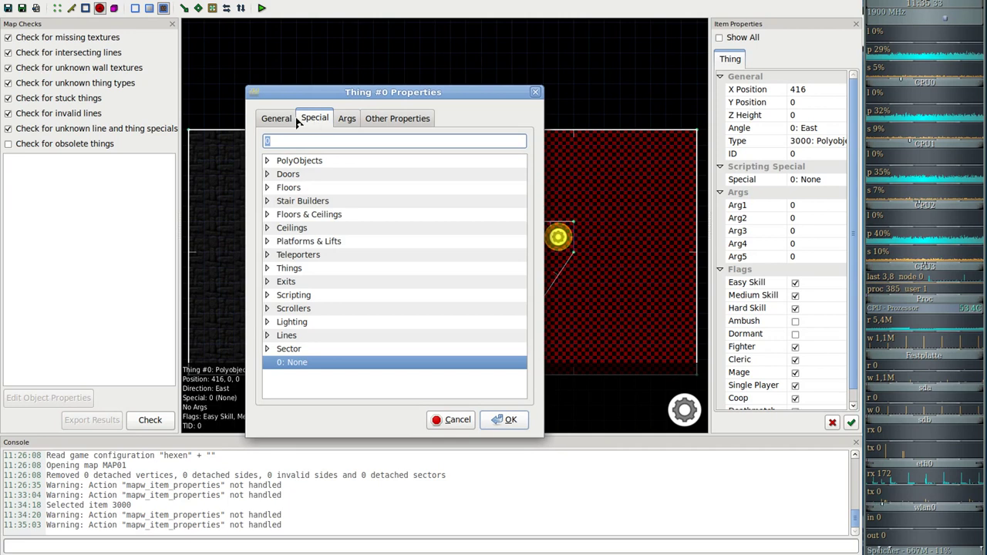
click(276, 120)
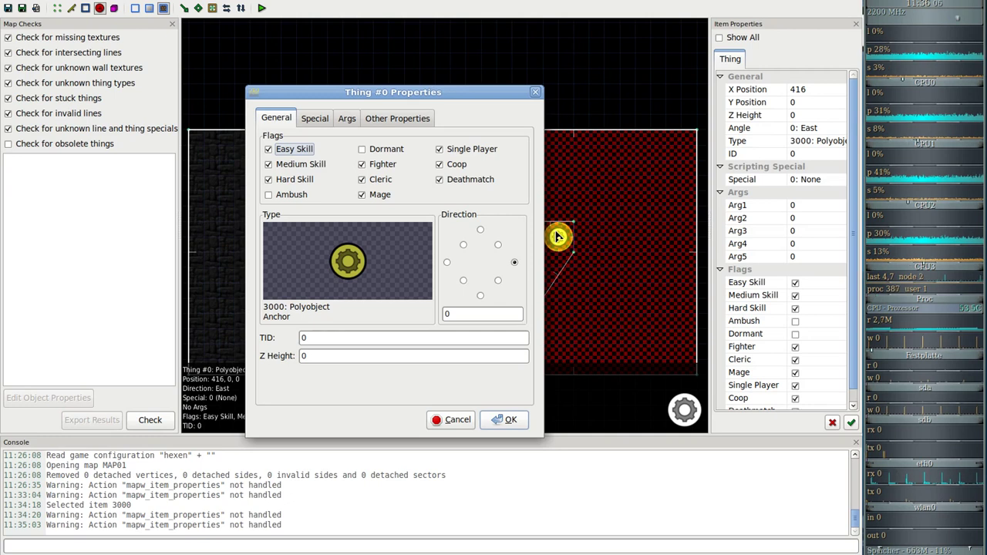
click(468, 313)
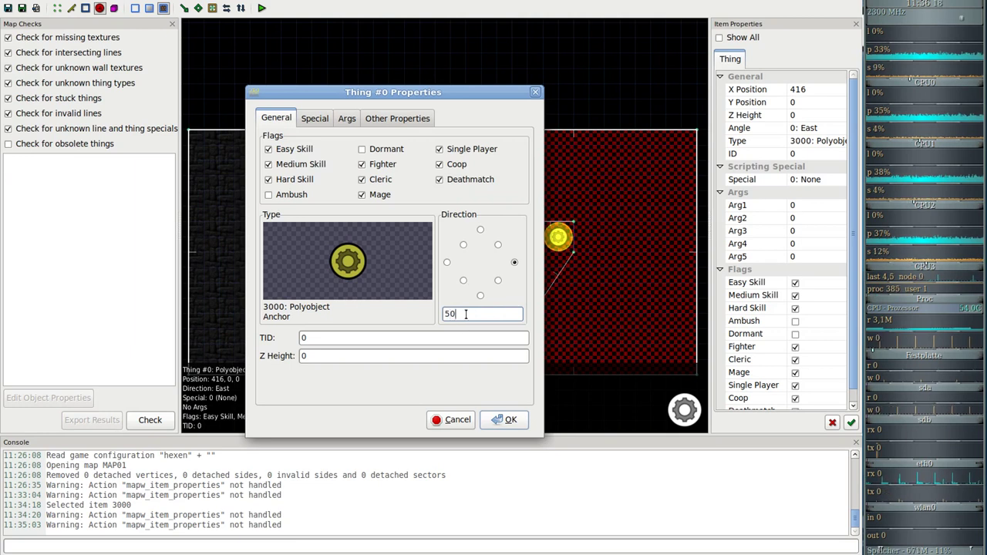
click(510, 420)
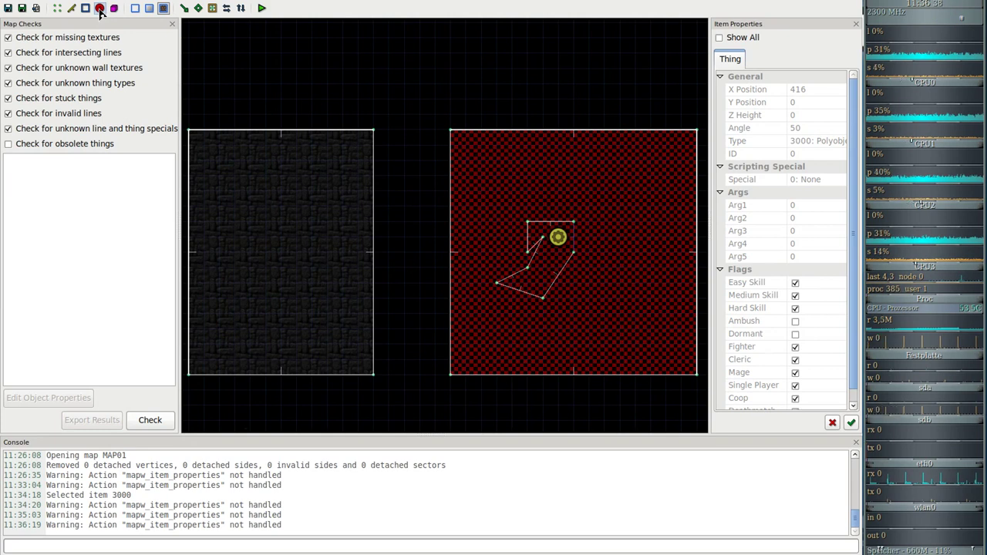
Add a thing at (-224, 160) in the upper part of the first room and make it a 3001 Polyobject Start Spot
key(Insert)
right_click(251, 160)
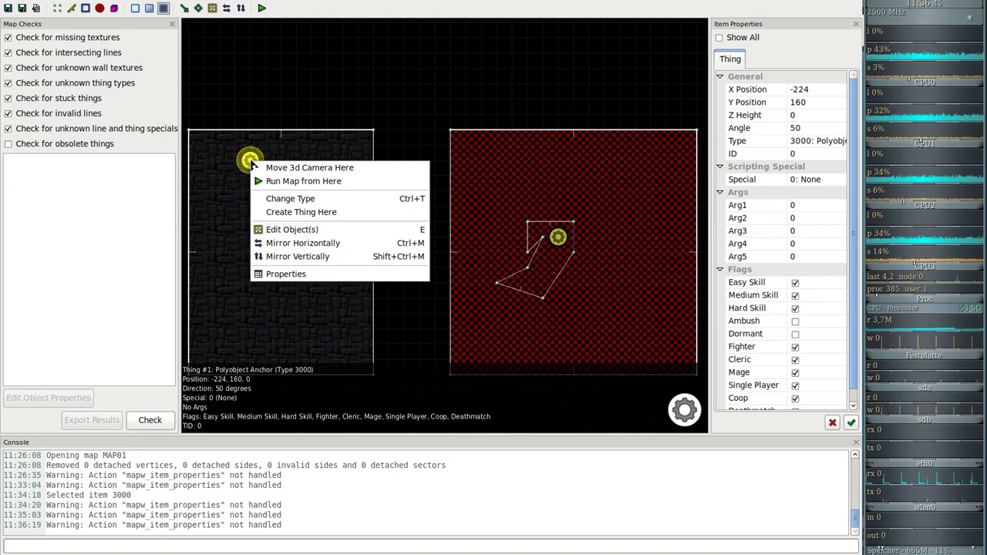
click(305, 273)
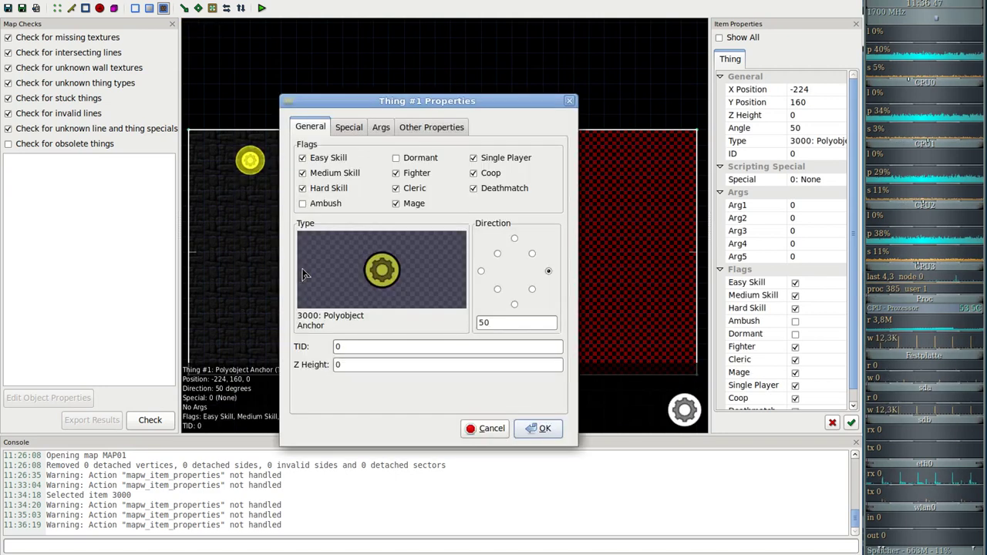
click(380, 281)
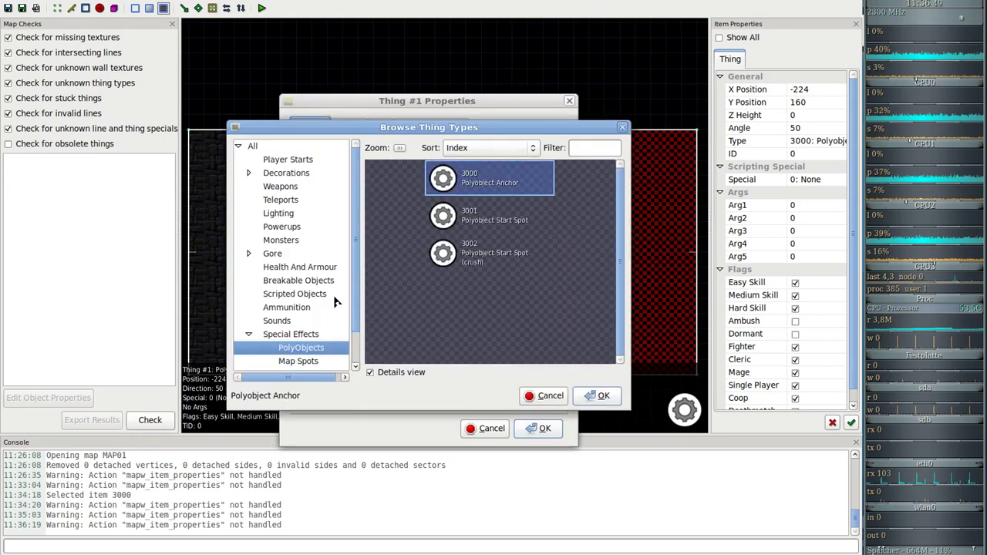
click(294, 337)
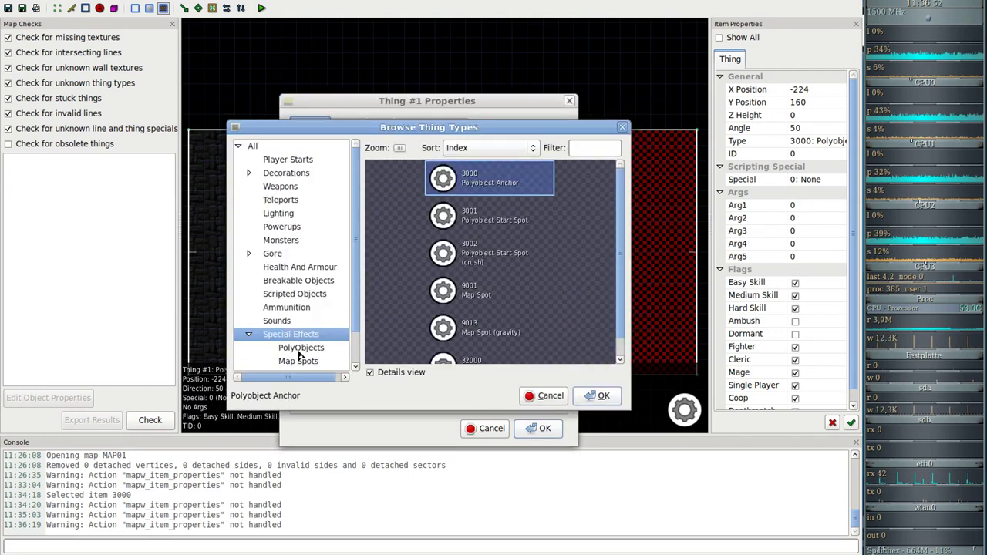
click(304, 350)
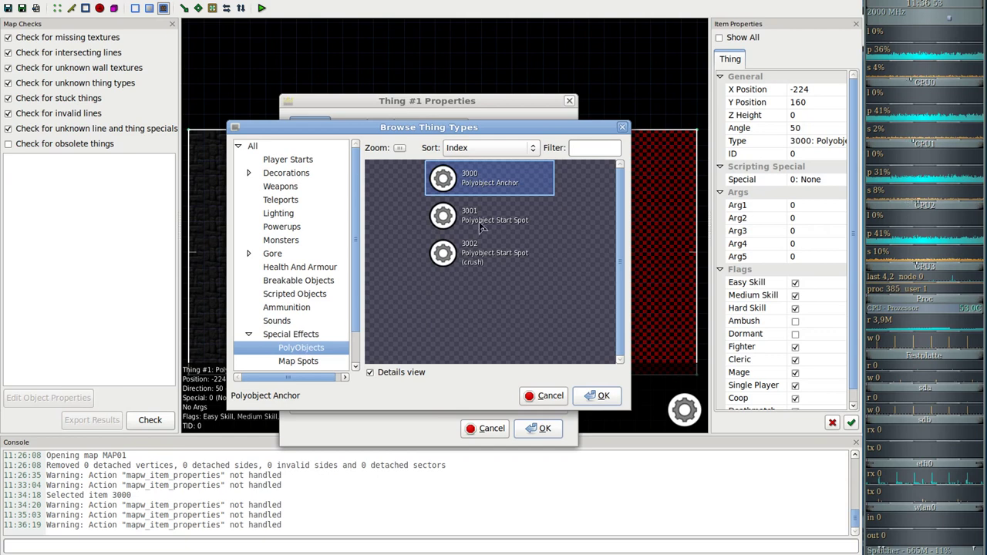
click(527, 221)
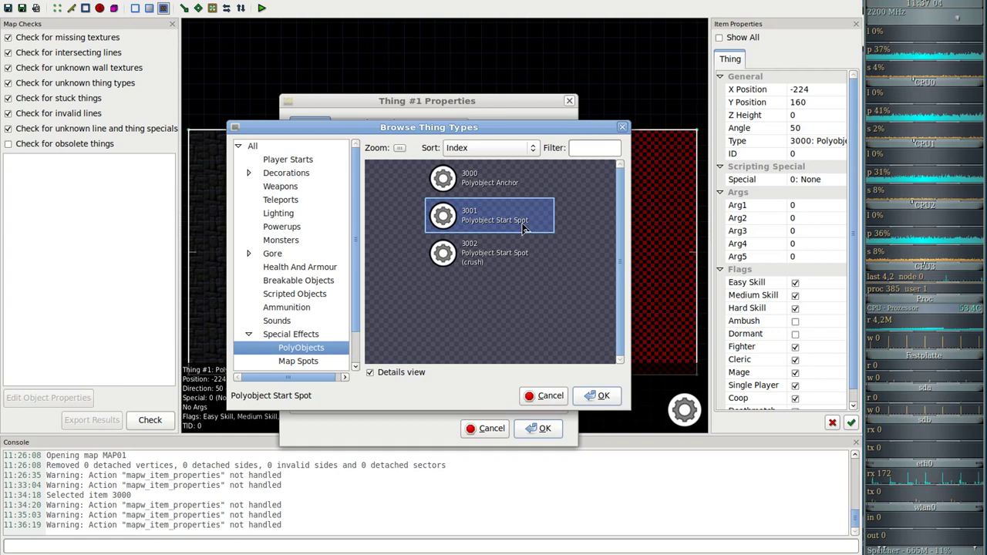
click(603, 396)
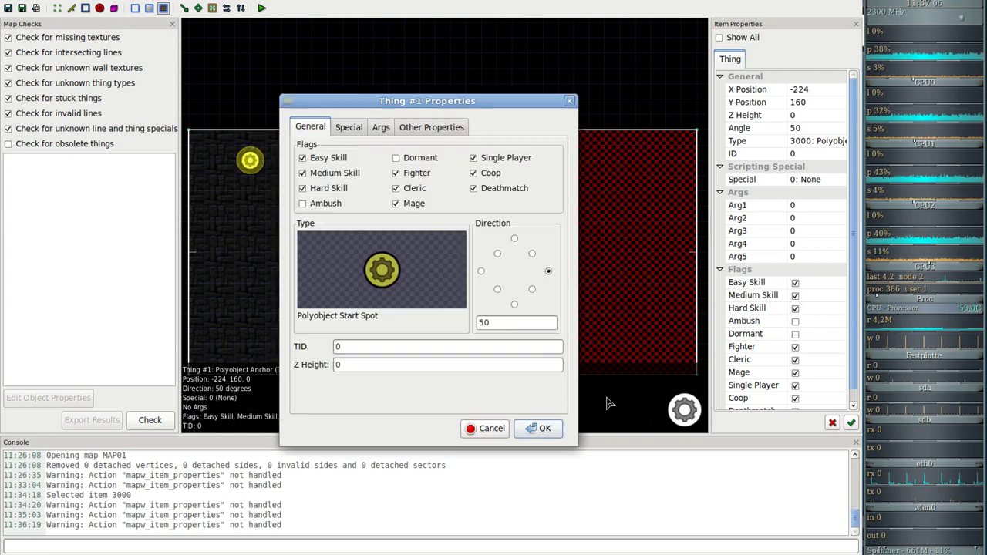
click(543, 429)
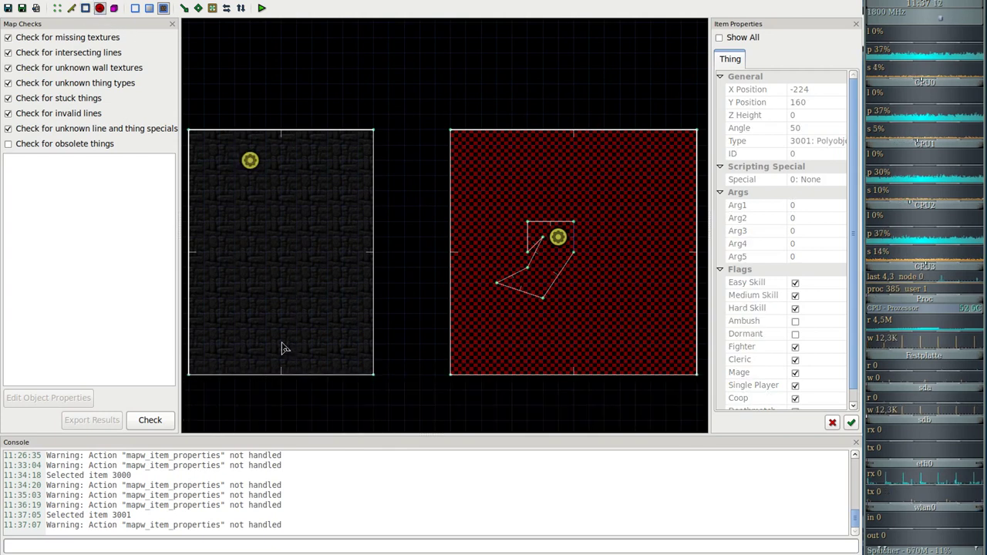
Add a Player 1 Start facing north at (-160, -224) in the lower part of the first room and save the map
key(Insert)
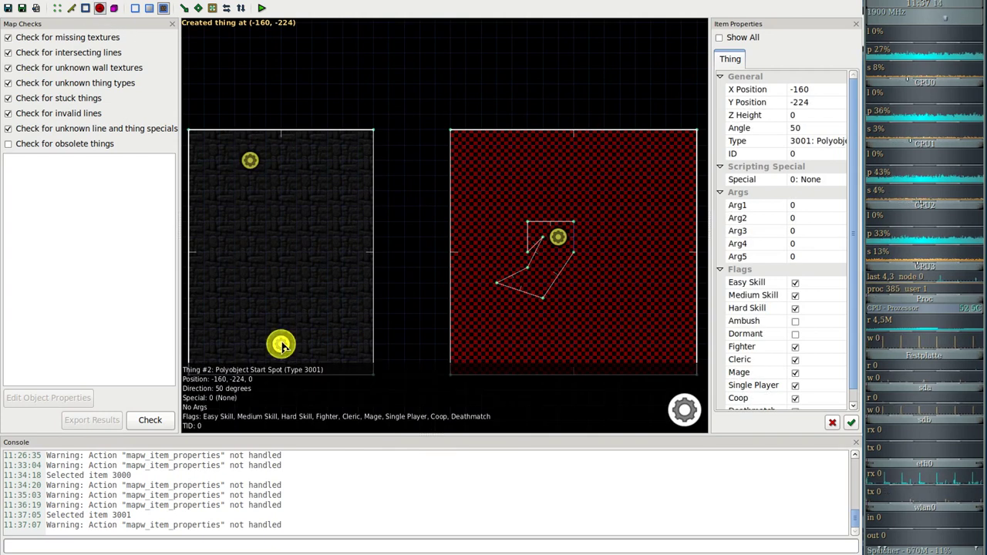
right_click(284, 348)
click(342, 454)
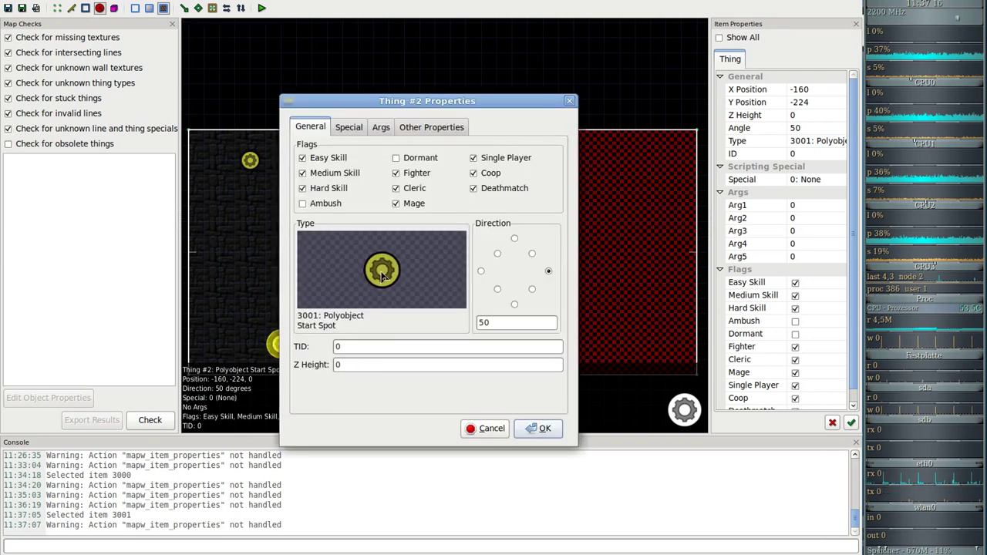
click(384, 276)
click(285, 159)
click(475, 179)
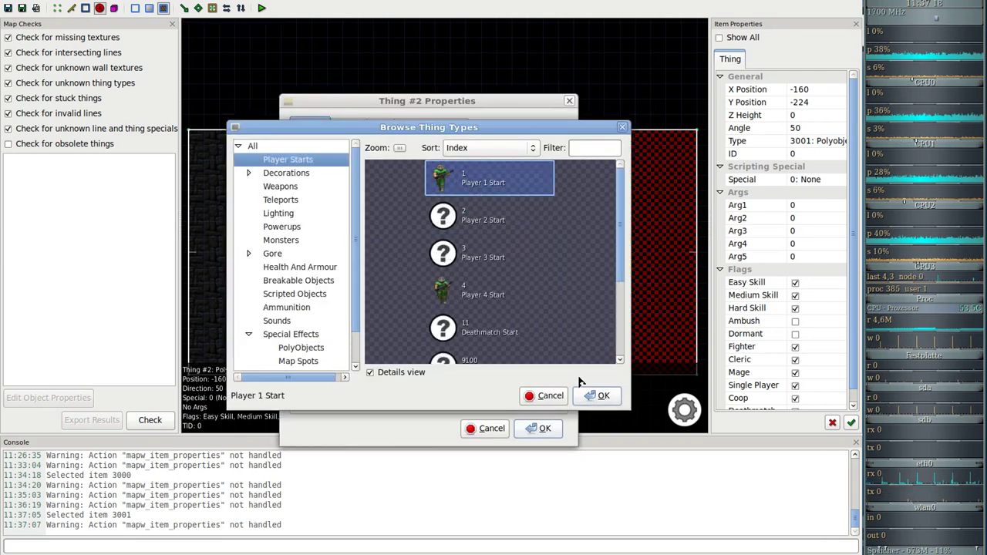
click(598, 395)
click(515, 240)
click(540, 428)
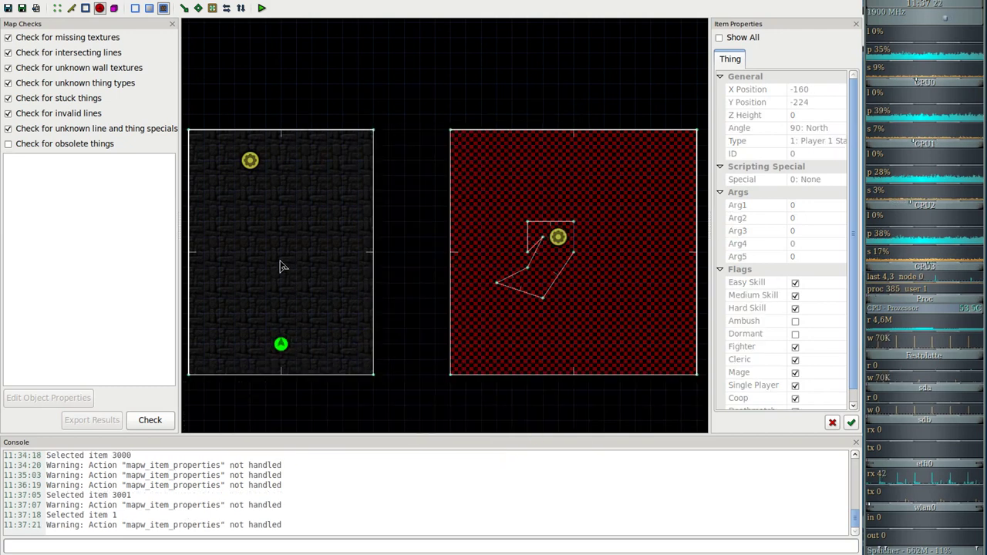
key(ctrl+s)
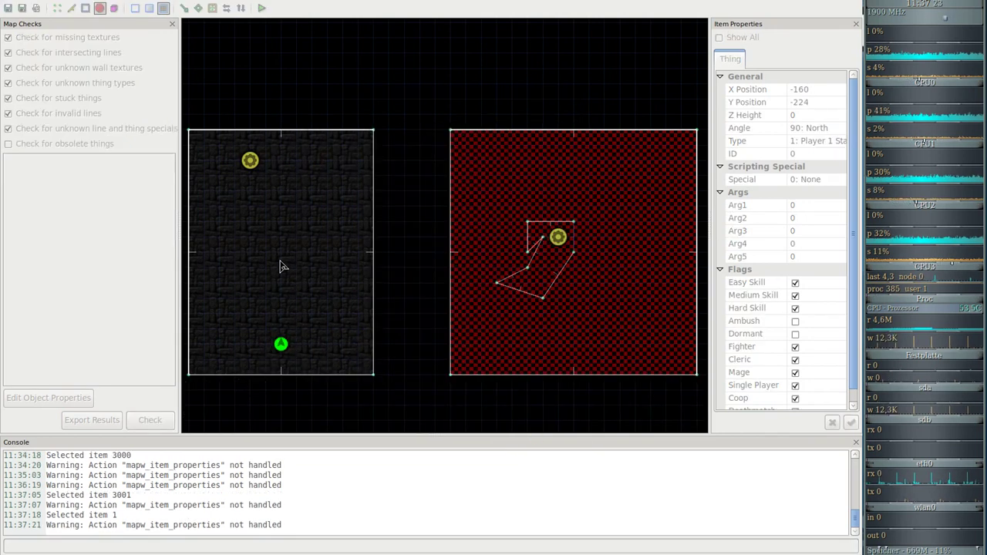
In 3D mode, raise the floor of the irregular inner sector to 40 and lower it to -8
key(q)
key(w)
key(w)
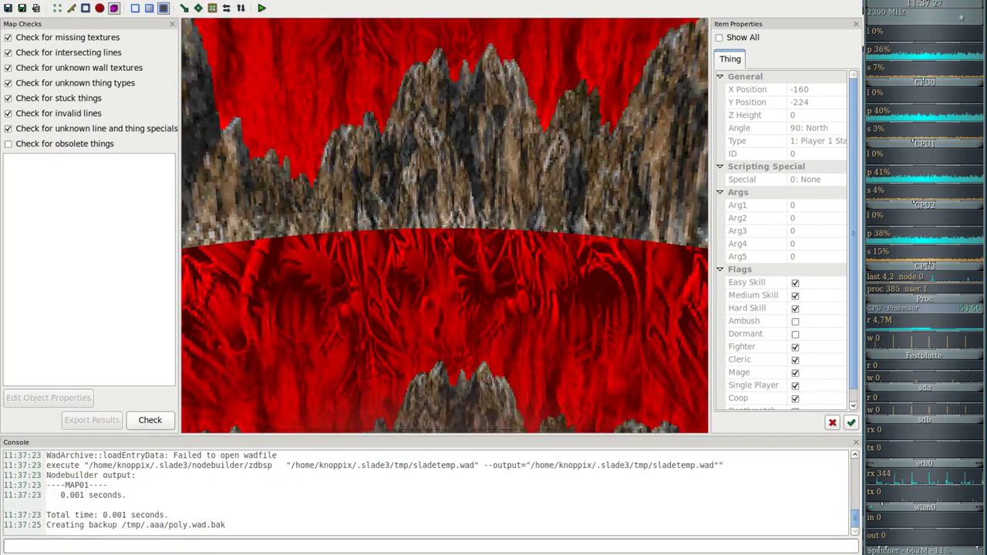
key(w)
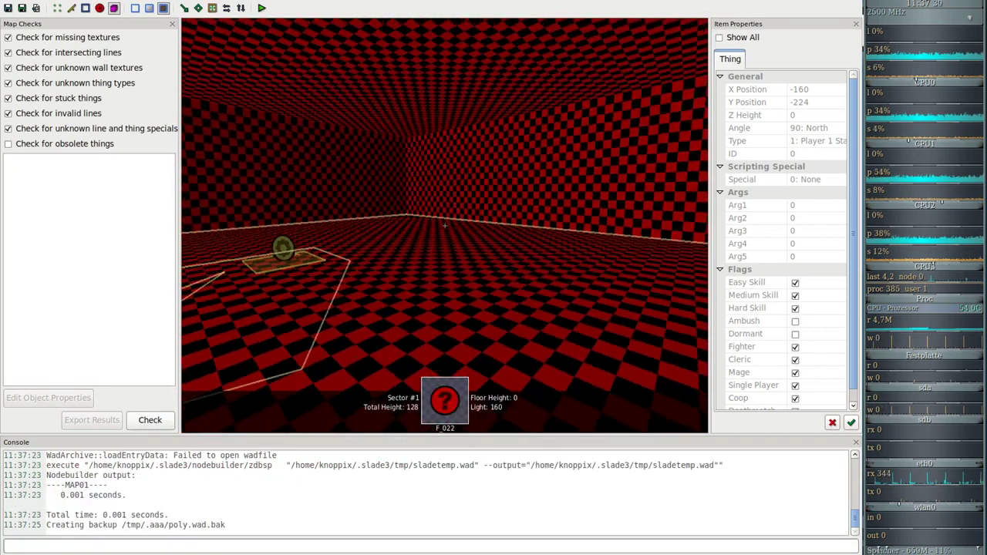
key(w)
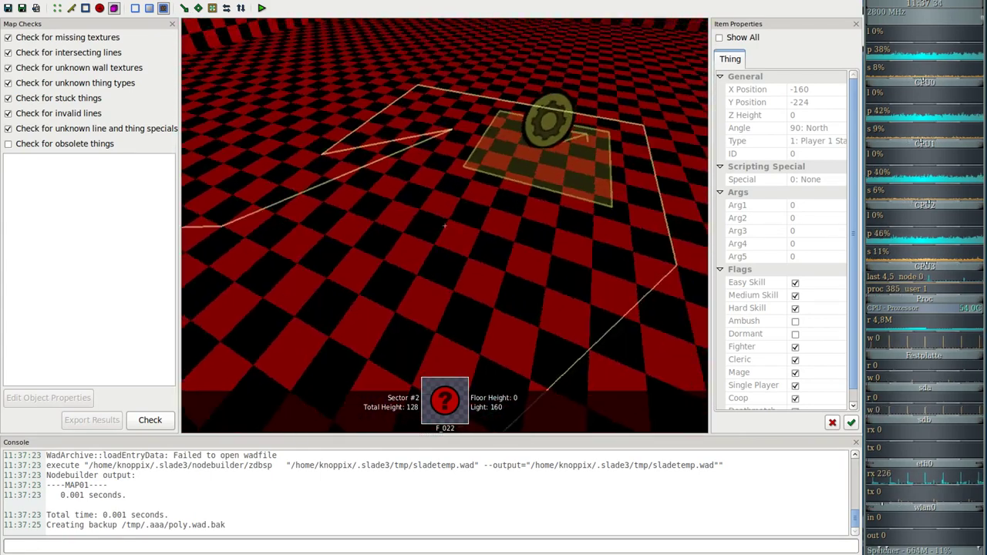
key(d)
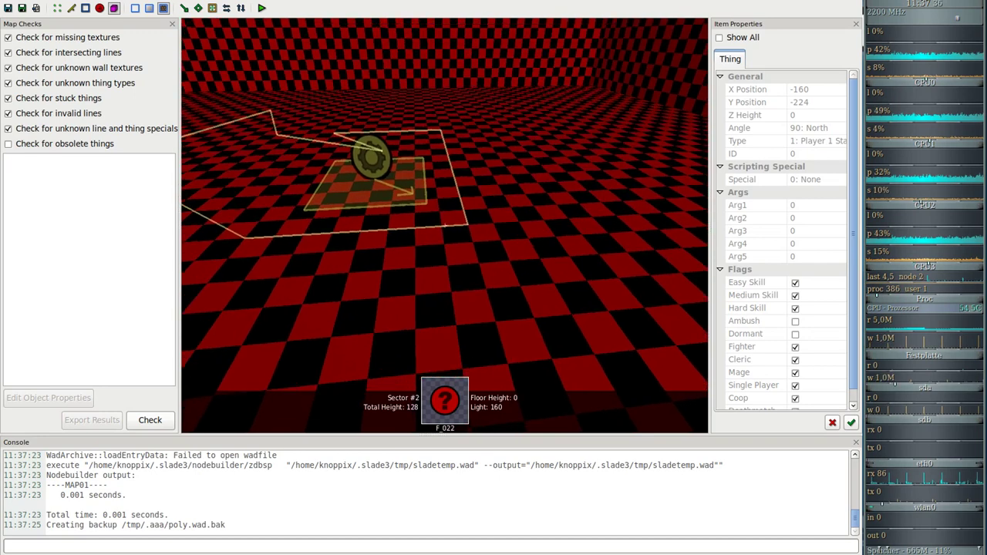
scroll(445, 225, up, 2)
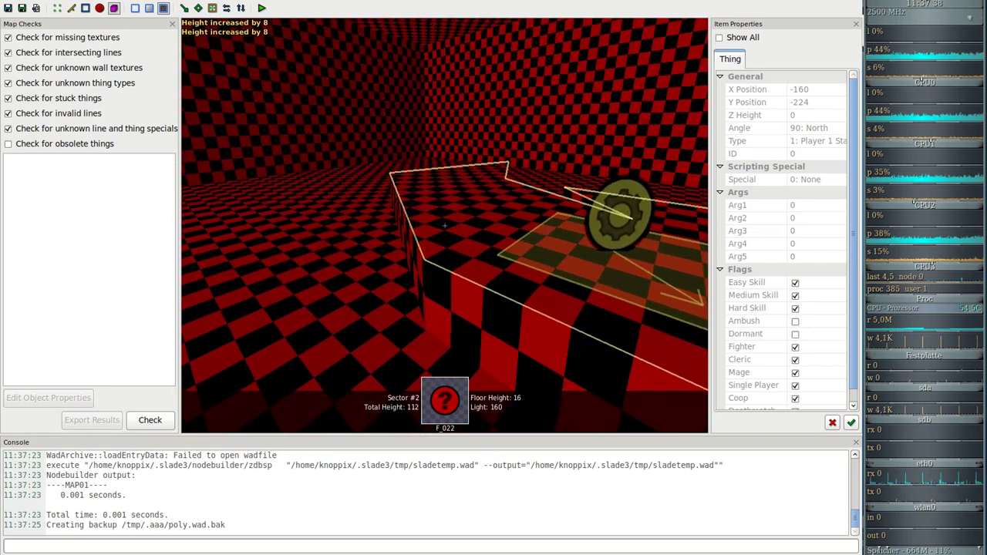
scroll(444, 226, up, 3)
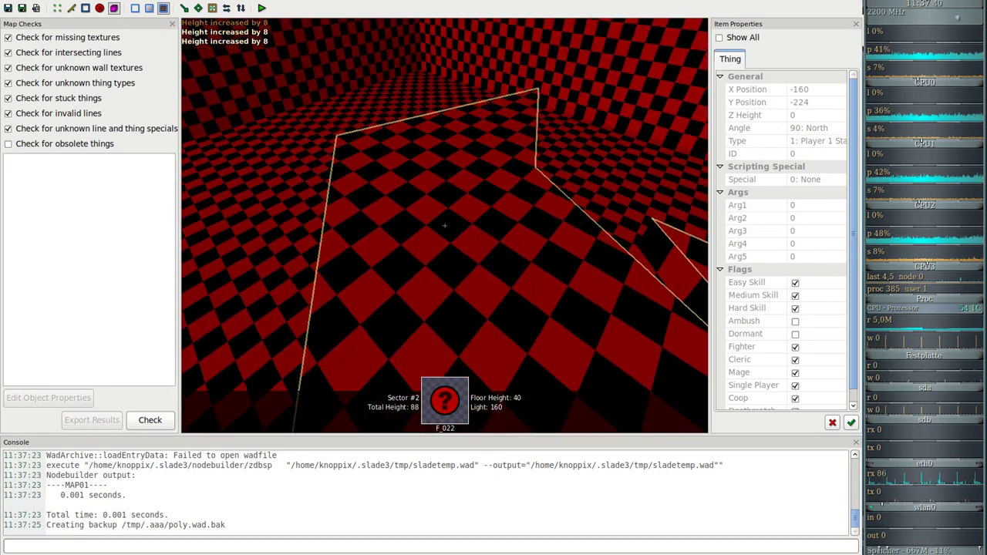
mouse_move(444, 225)
scroll(444, 225, down, 4)
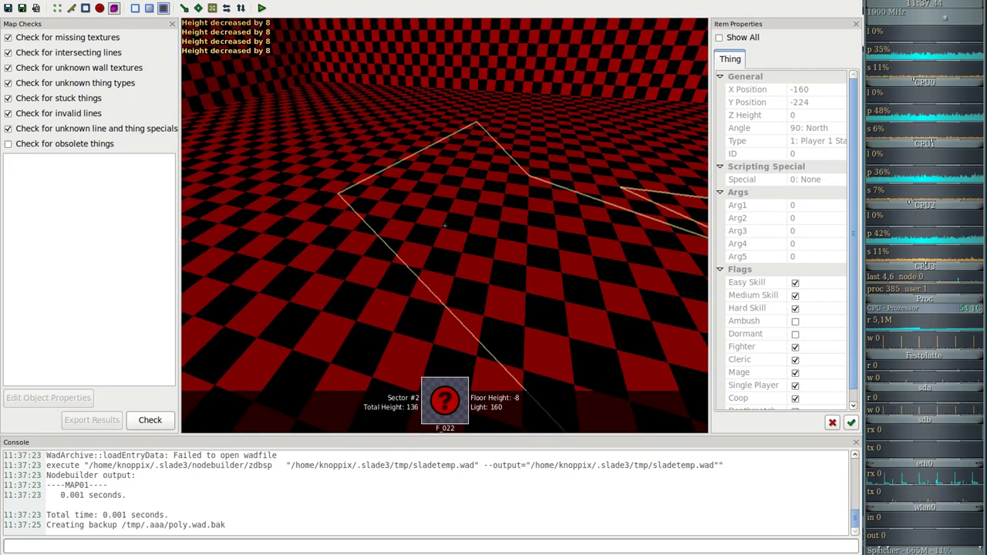
Return to the 2D map and delete the irregular inner sector in the second room
key(q)
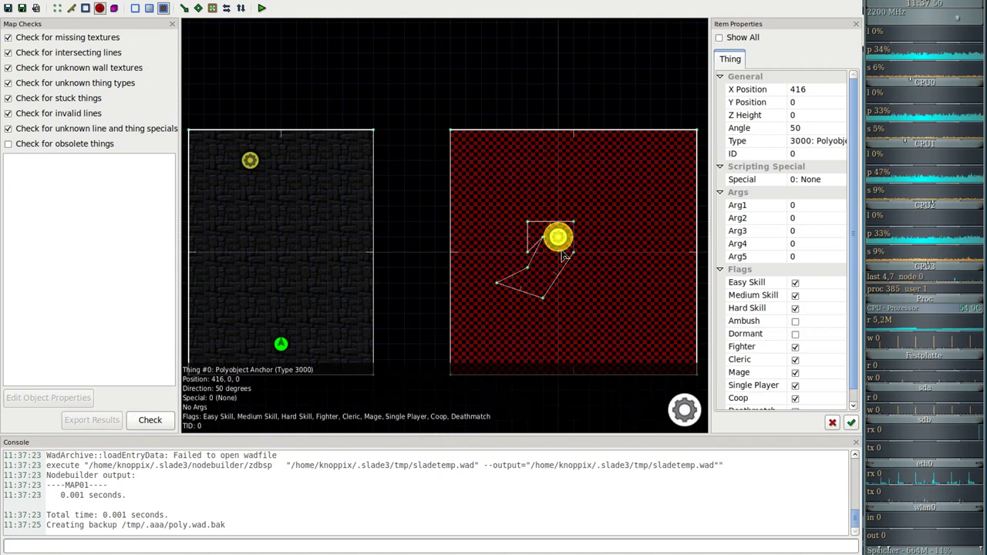
click(85, 8)
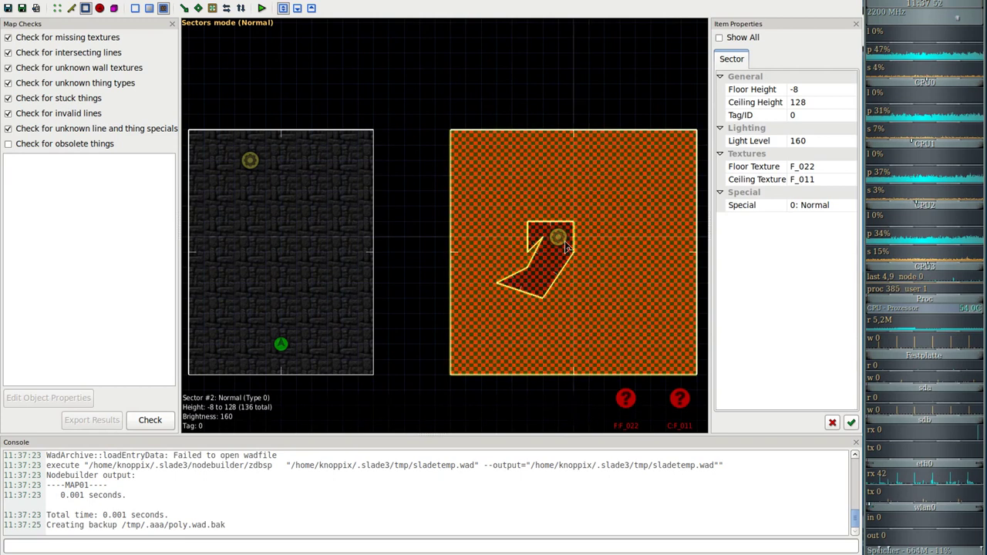
key(Delete)
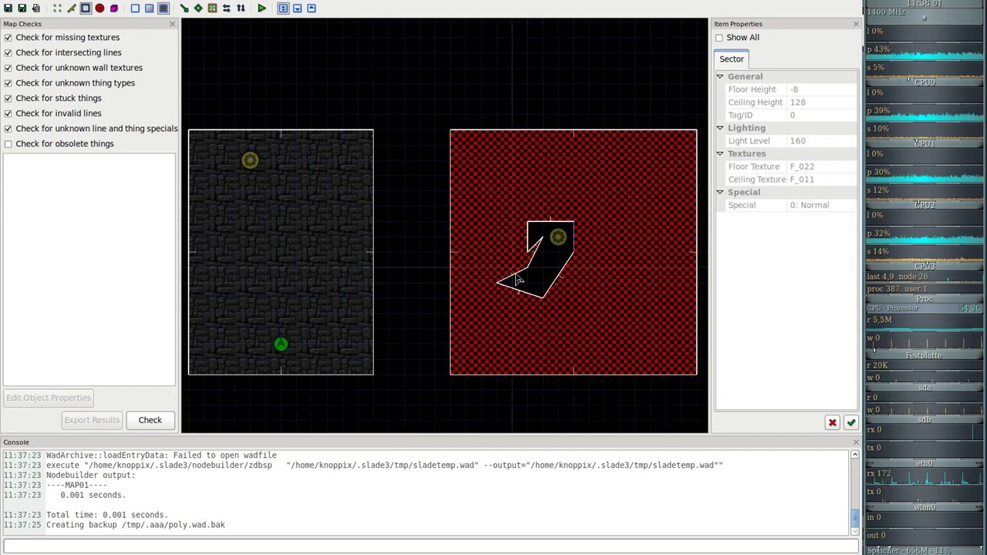
Examine the lines of the deleted inner sector and its untextured walls in 3D mode
click(71, 10)
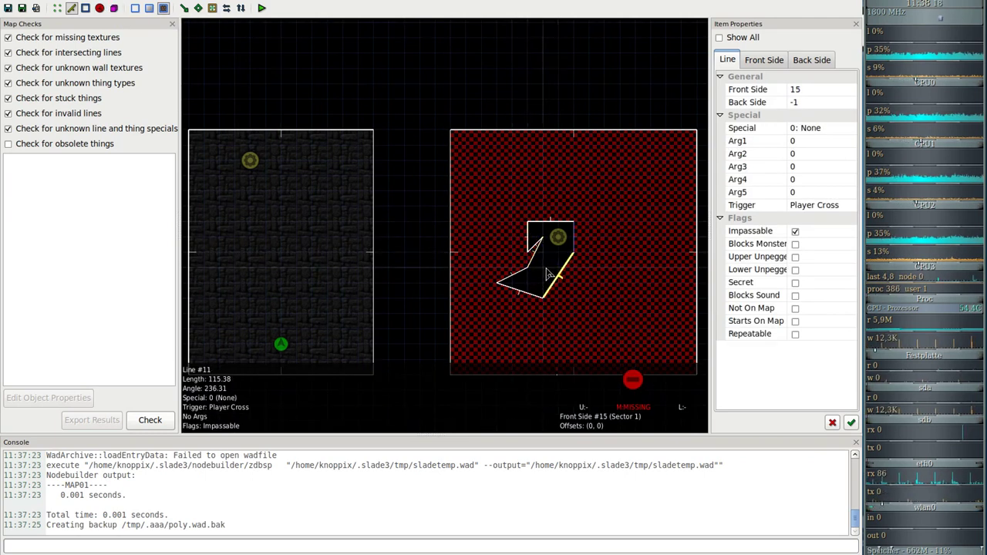
key(q)
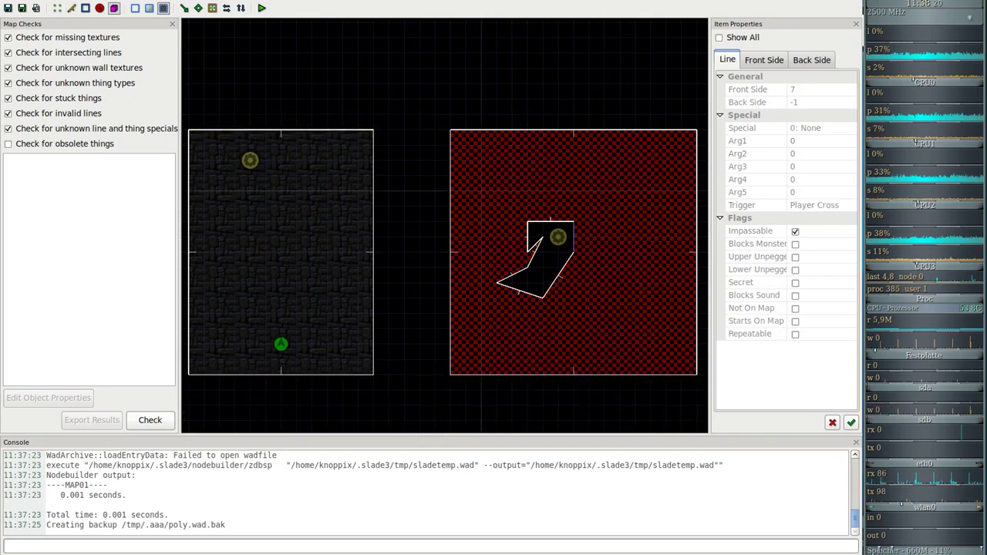
key(s)
key(w)
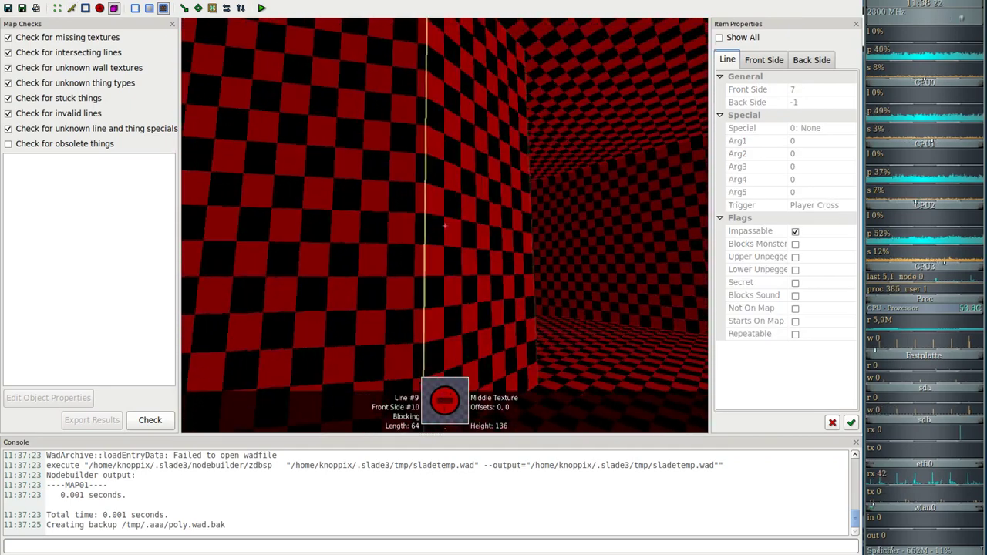
key(w)
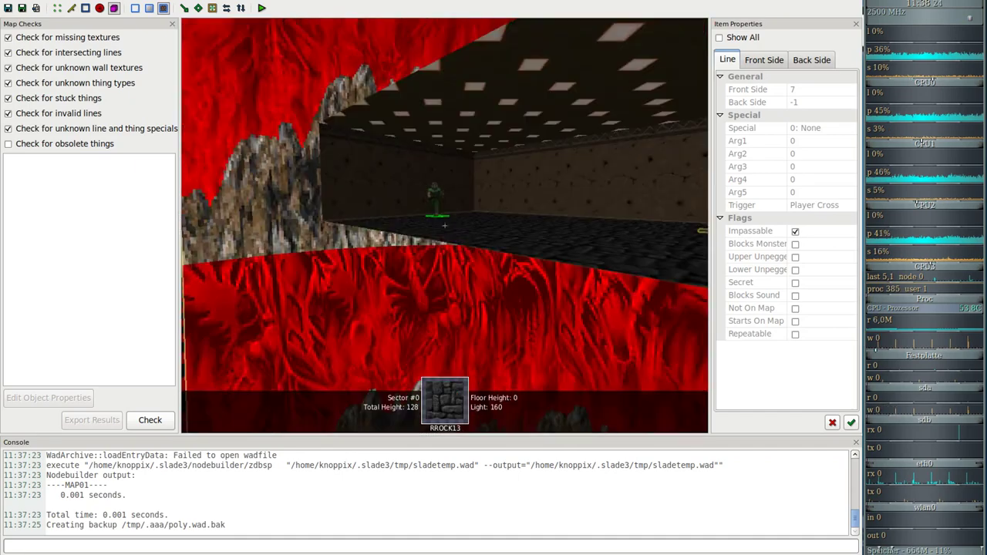
key(w)
key(w)
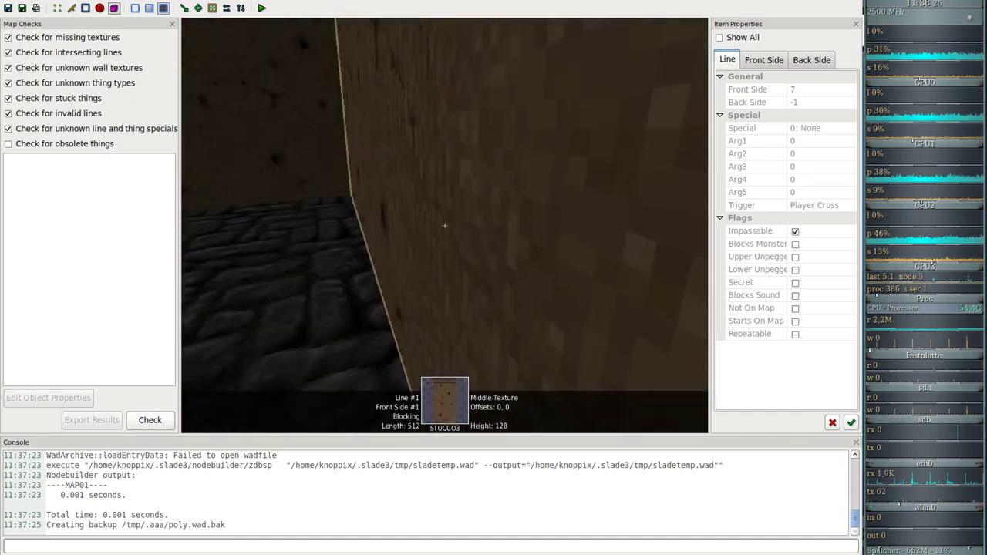
key(d)
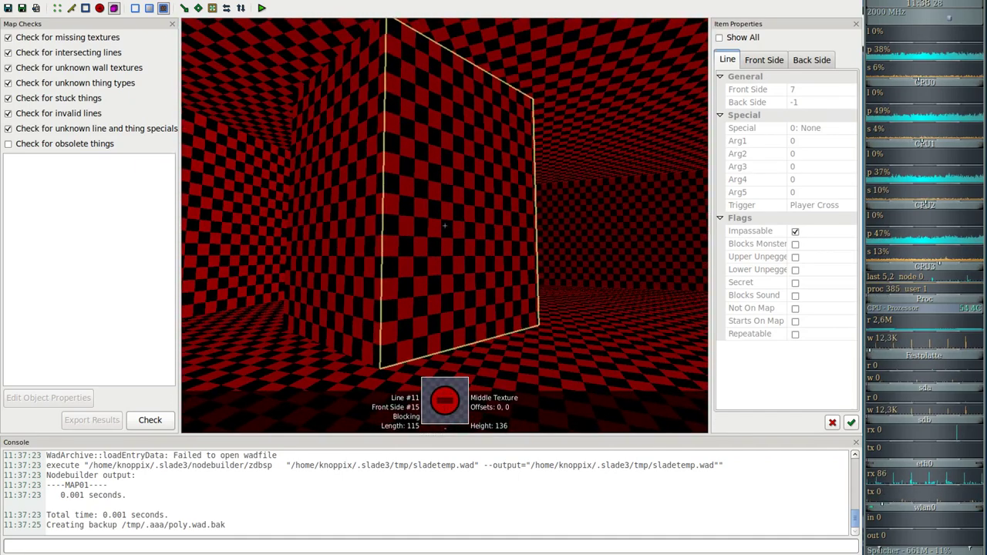
key(a)
key(d)
key(w)
key(Left)
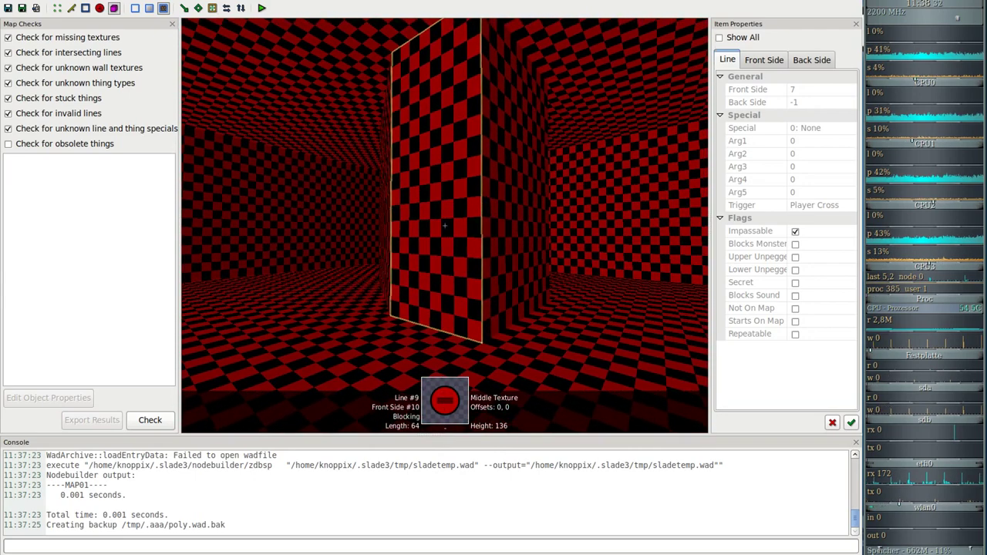
Apply the FIREBLU1 texture to all connected walls of the inner shape and clear the selection
shift+click(445, 226)
right_click(445, 226)
scroll(493, 228, up, 2)
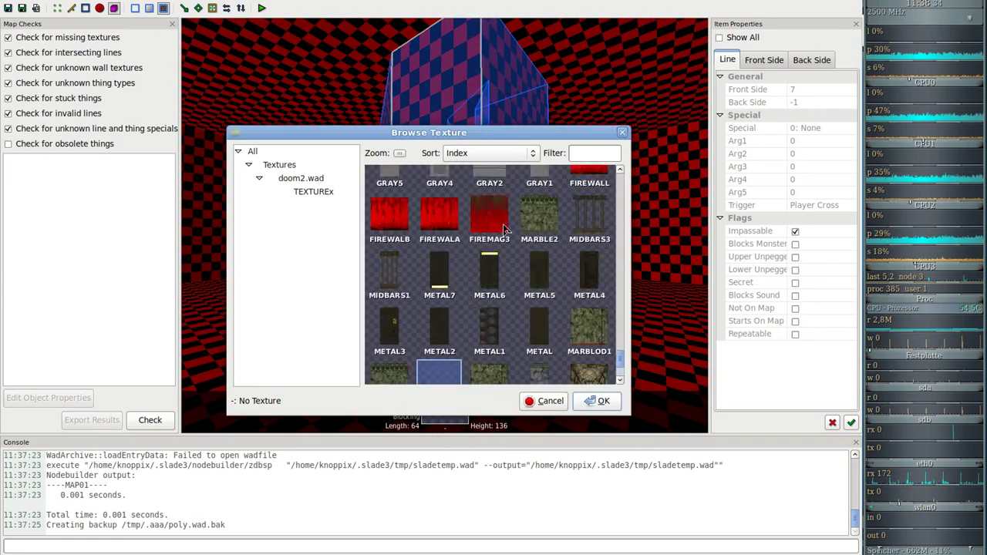
scroll(531, 245, up, 4)
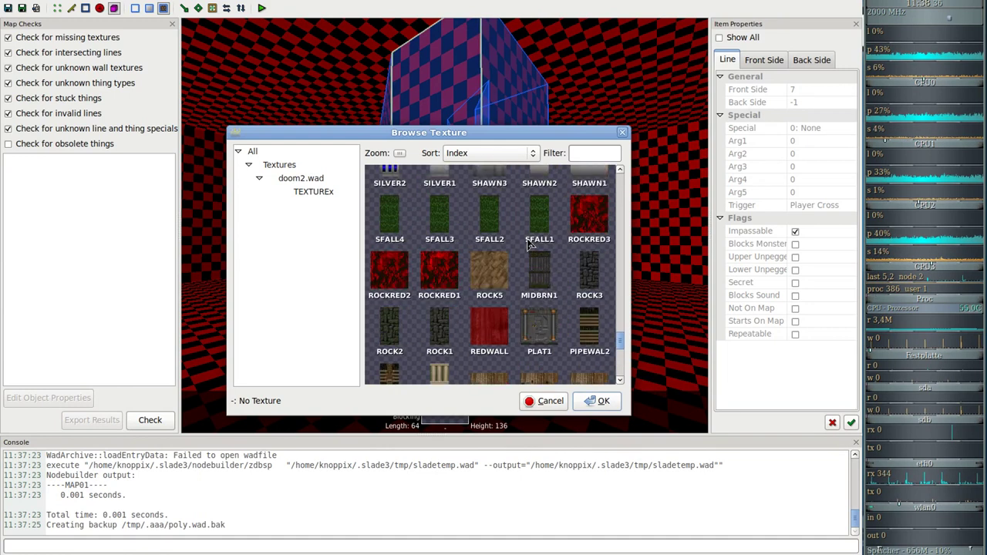
scroll(531, 245, up, 3)
scroll(531, 244, up, 3)
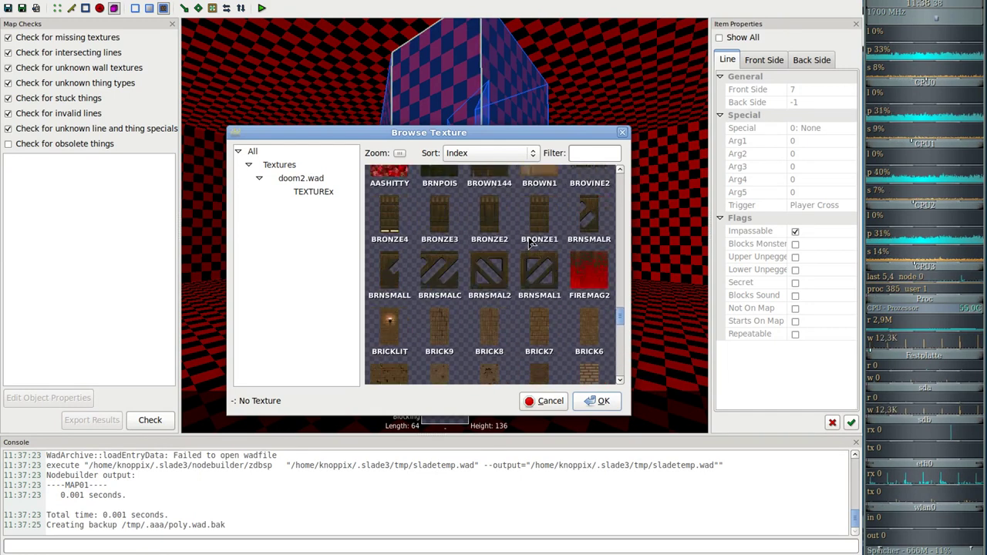
scroll(531, 245, up, 4)
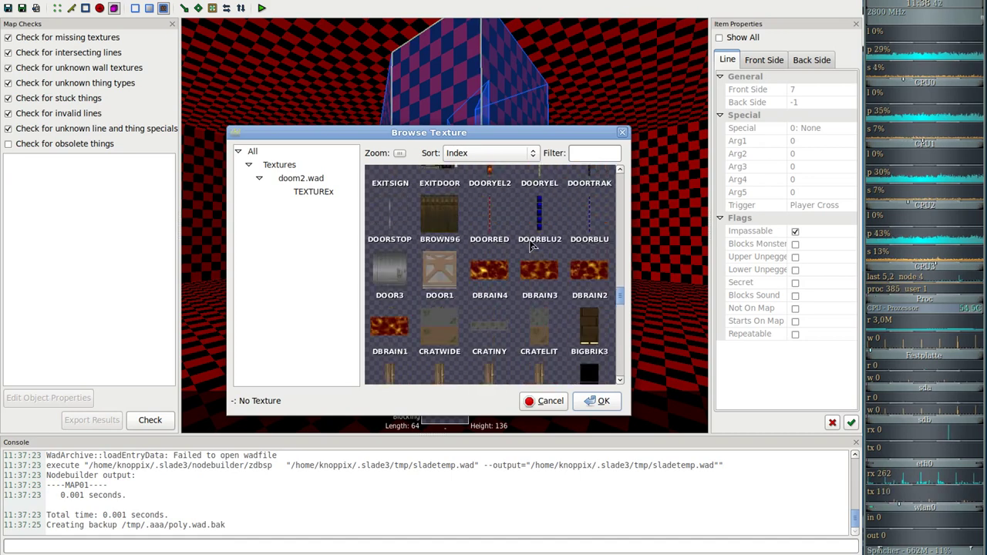
double_click(530, 245)
key(w)
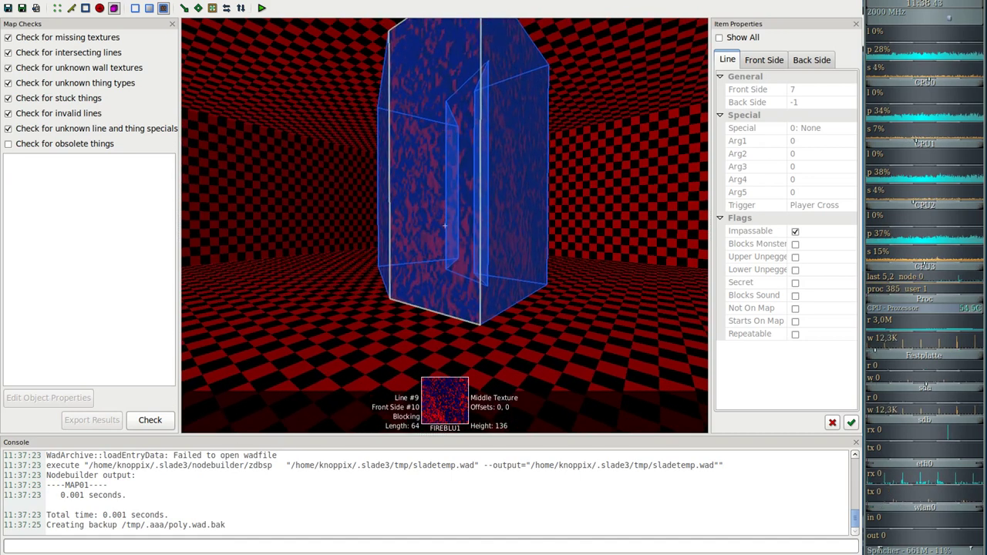
double_click(445, 225)
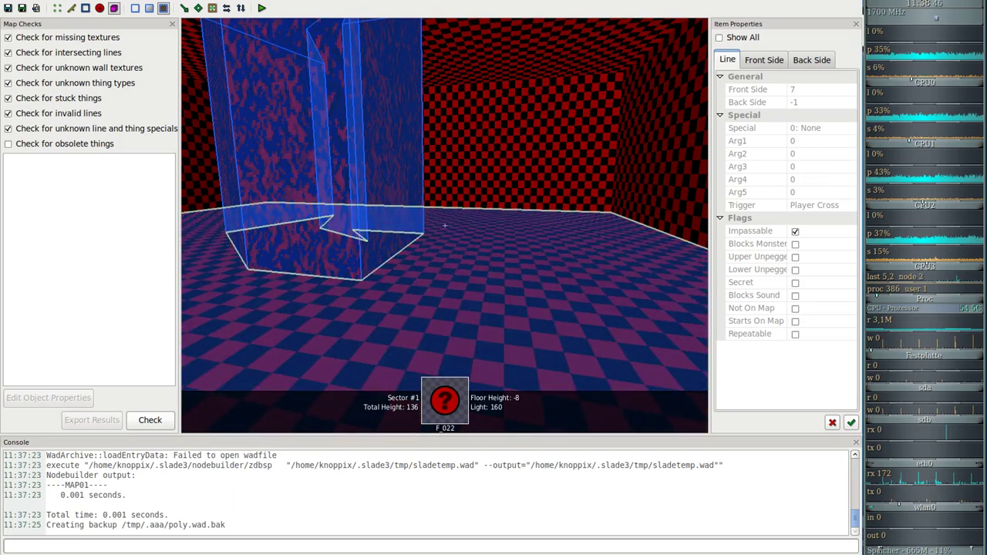
key(q)
key(q)
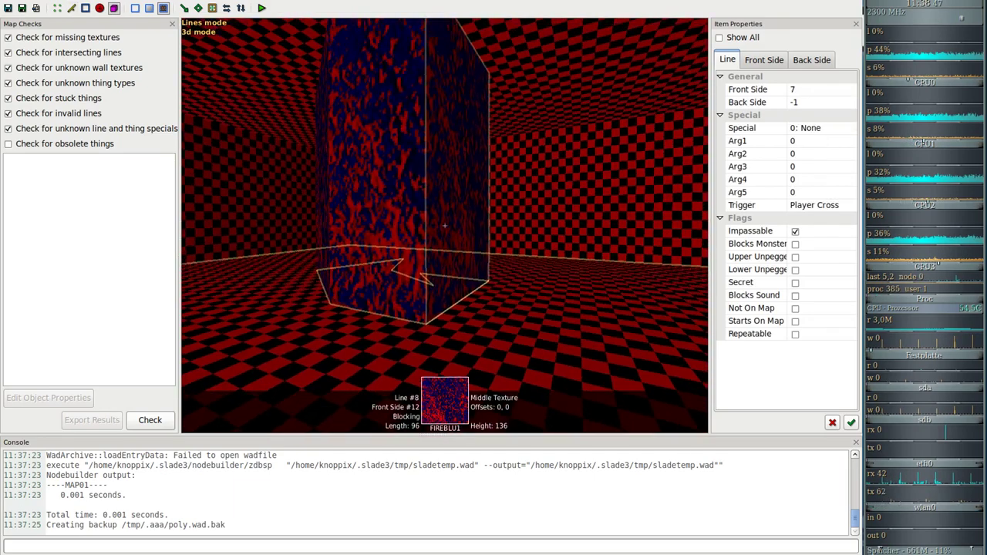
View the start spot in the first room in 3D, return to the 2D map and save it
key(w)
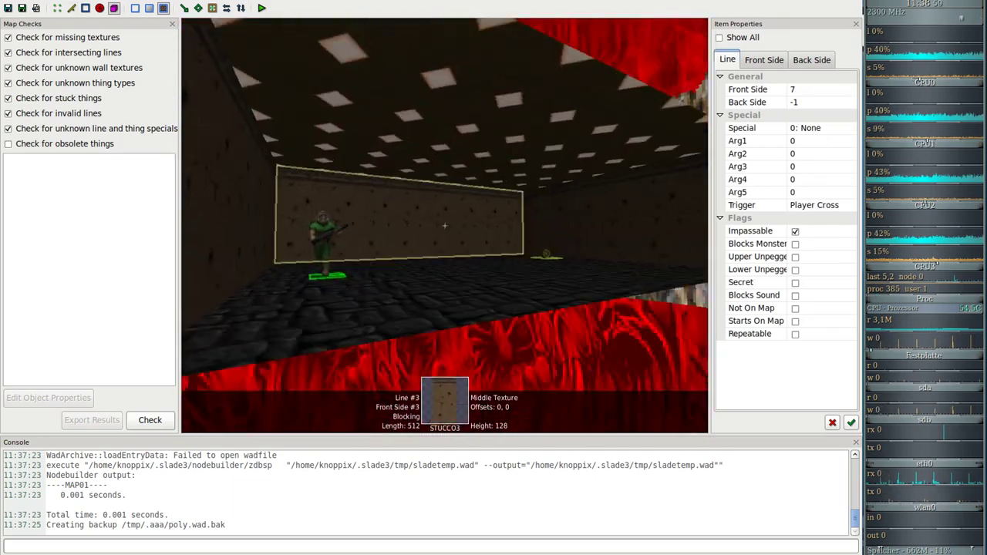
key(w)
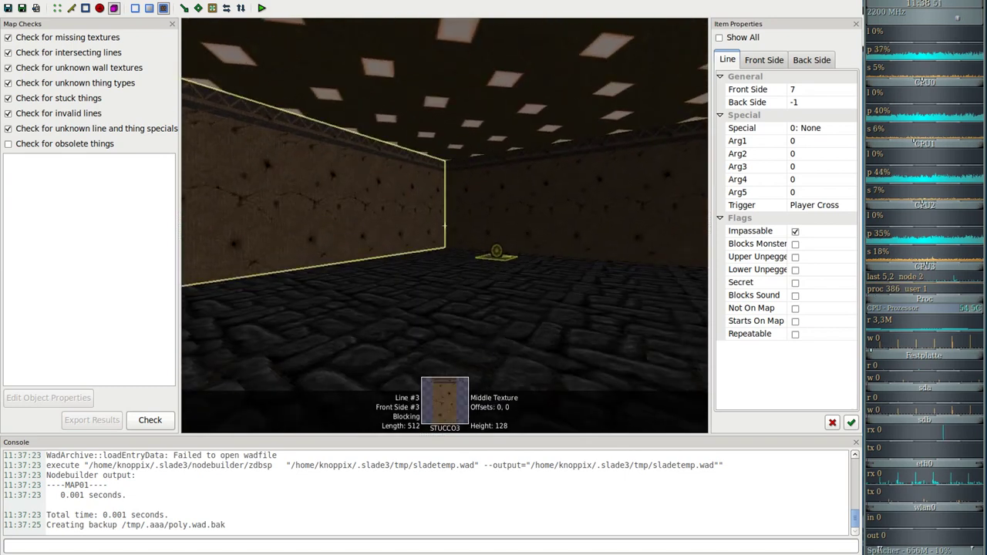
key(q)
key(ctrl+s)
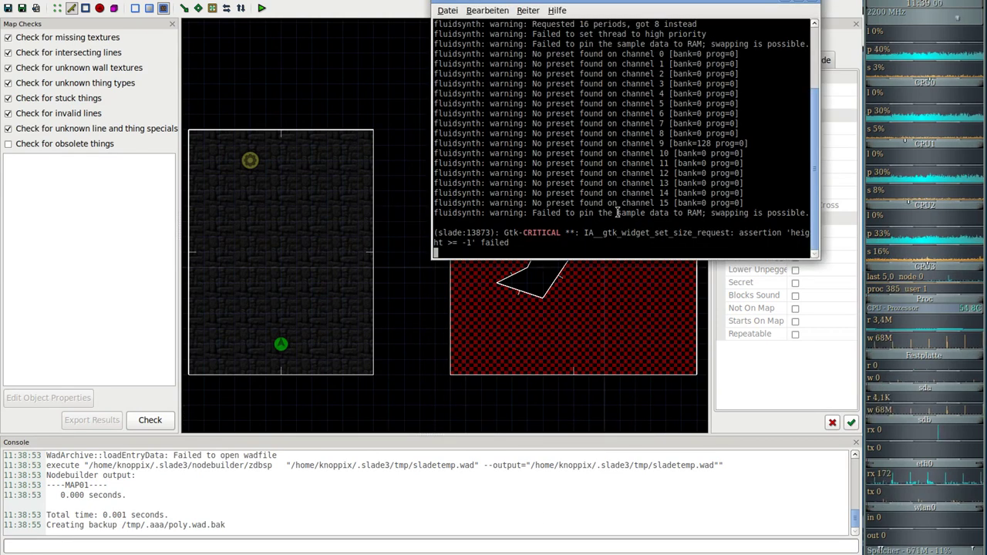
Open a new terminal and recall the last gzdoom launch command for editing its file arguments
key(ctrl+shift+n)
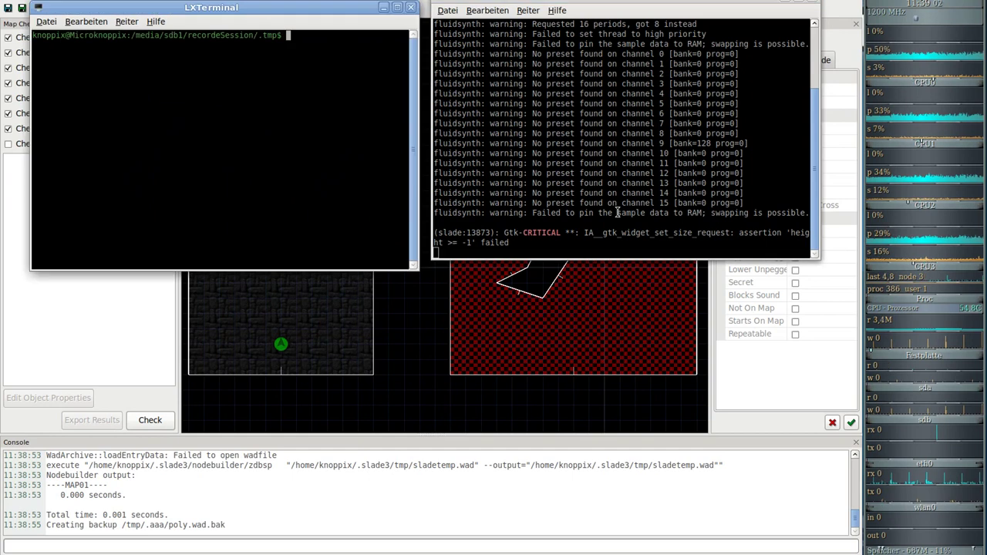
key(Up)
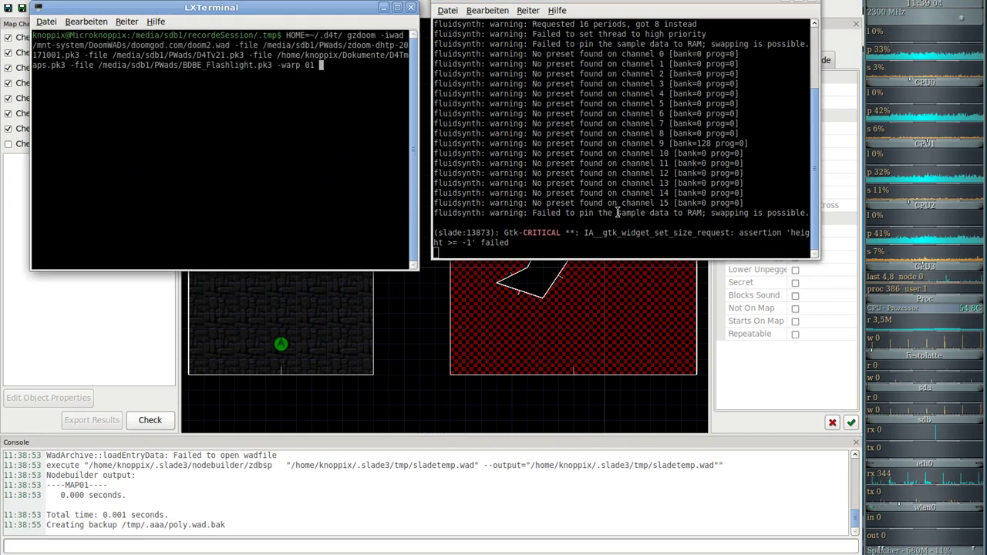
key(Left)
key(Left)
key(Left)
key(Left)
key(Left)
key(Left)
key(Left)
key(Left)
key(Left)
key(Left)
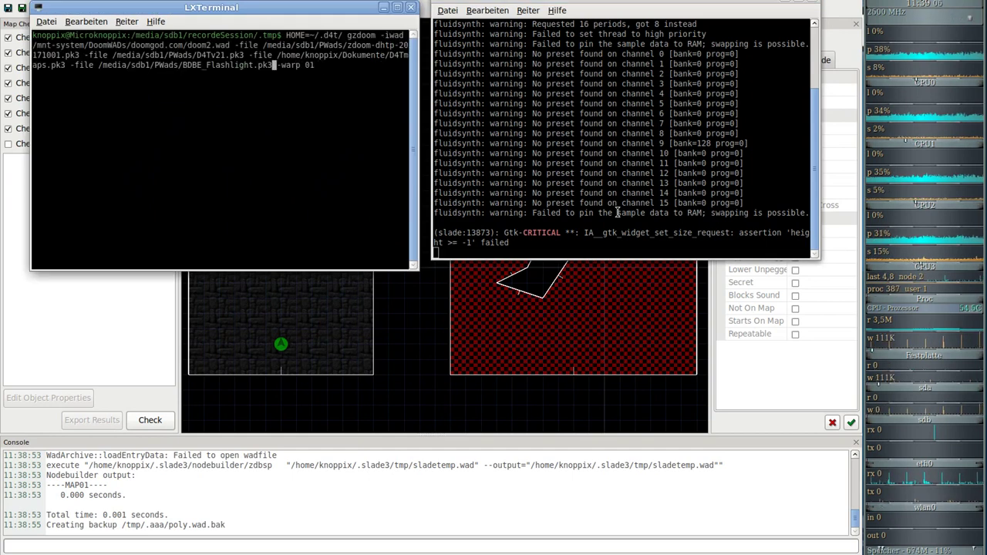
key(Left)
key(Left)
key(Left)
key(Left)
key(Left)
key(Left)
key(Left)
key(Left)
key(Left)
key(Left)
key(Left)
key(Left)
key(Left)
key(Left)
key(Left)
key(Left)
key(Left)
key(Left)
key(Left)
key(Left)
key(Left)
key(Left)
key(Left)
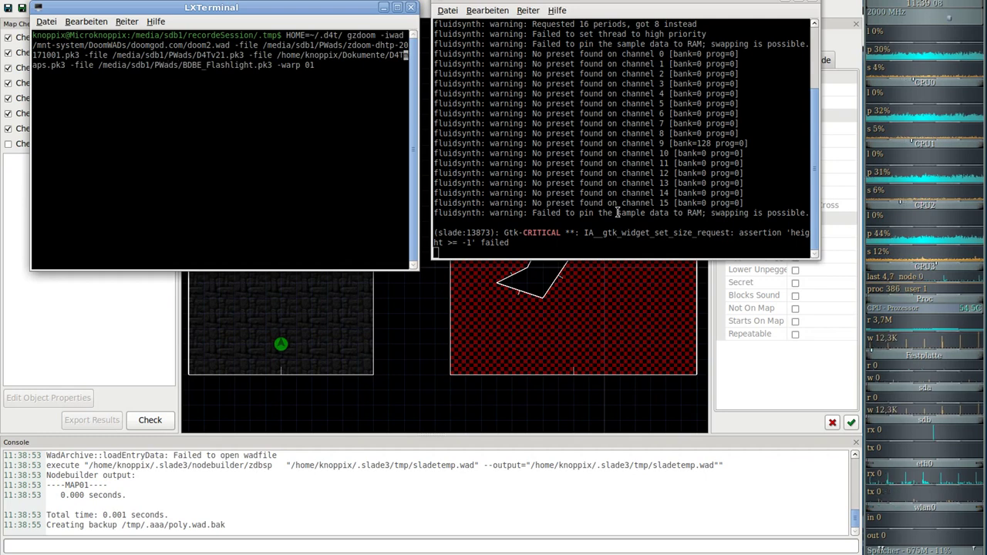
Remove the BDBE_Flashlight.pk3 file argument from the launch command, keeping -warp 01
key(Right)
key(Right)
key(Right)
key(Right)
key(Right)
key(Right)
key(Right)
key(Right)
key(Right)
key(Right)
key(Right)
key(Right)
key(Right)
key(Right)
key(Right)
key(Right)
key(Right)
key(Right)
key(Right)
key(Right)
key(Right)
key(Right)
key(Right)
key(Right)
key(Right)
key(Right)
key(Right)
key(Right)
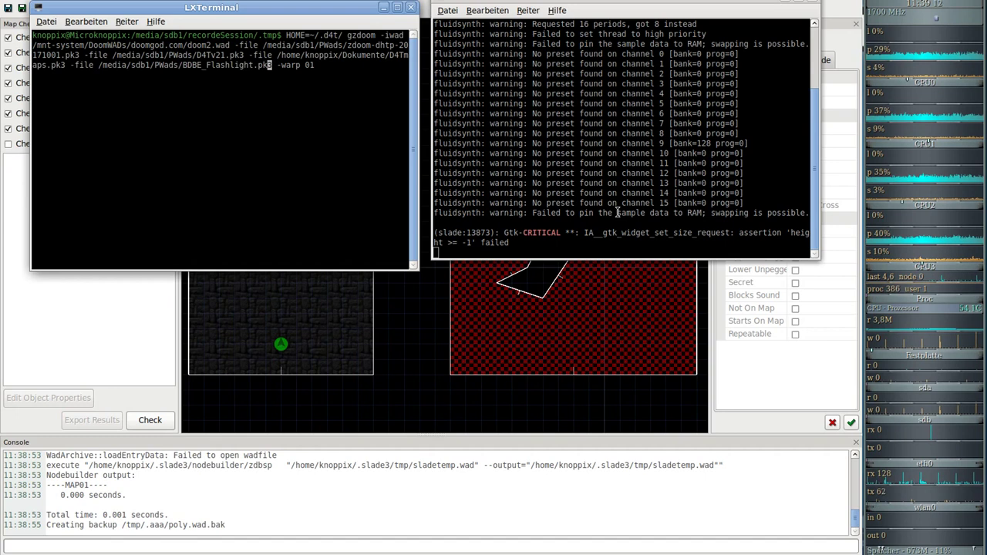
key(BackSpace)
key(BackSpace)
key(BackSpace)
key(BackSpace)
key(BackSpace)
key(BackSpace)
key(BackSpace)
key(BackSpace)
key(BackSpace)
key(BackSpace)
key(BackSpace)
key(BackSpace)
key(BackSpace)
key(BackSpace)
key(BackSpace)
key(BackSpace)
key(BackSpace)
key(BackSpace)
key(BackSpace)
key(BackSpace)
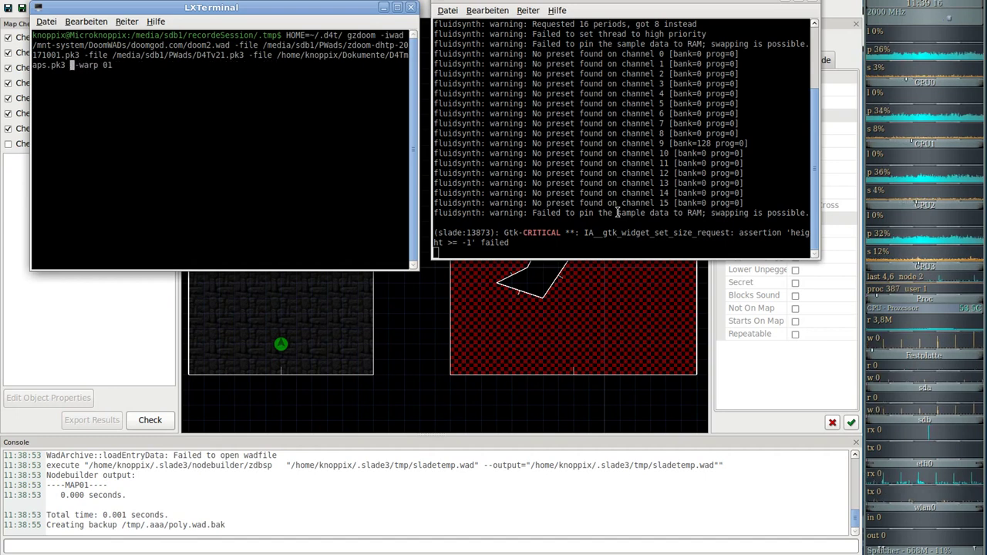
Delete the D4Tmaps.pk3 path after the last -file option in the launch command
key(BackSpace)
key(BackSpace)
key(BackSpace)
key(BackSpace)
key(BackSpace)
key(BackSpace)
key(BackSpace)
key(BackSpace)
key(BackSpace)
key(BackSpace)
key(BackSpace)
key(BackSpace)
key(BackSpace)
key(BackSpace)
key(BackSpace)
key(BackSpace)
key(BackSpace)
key(BackSpace)
key(BackSpace)
key(BackSpace)
key(BackSpace)
key(BackSpace)
key(BackSpace)
key(BackSpace)
key(BackSpace)
key(BackSpace)
key(BackSpace)
key(BackSpace)
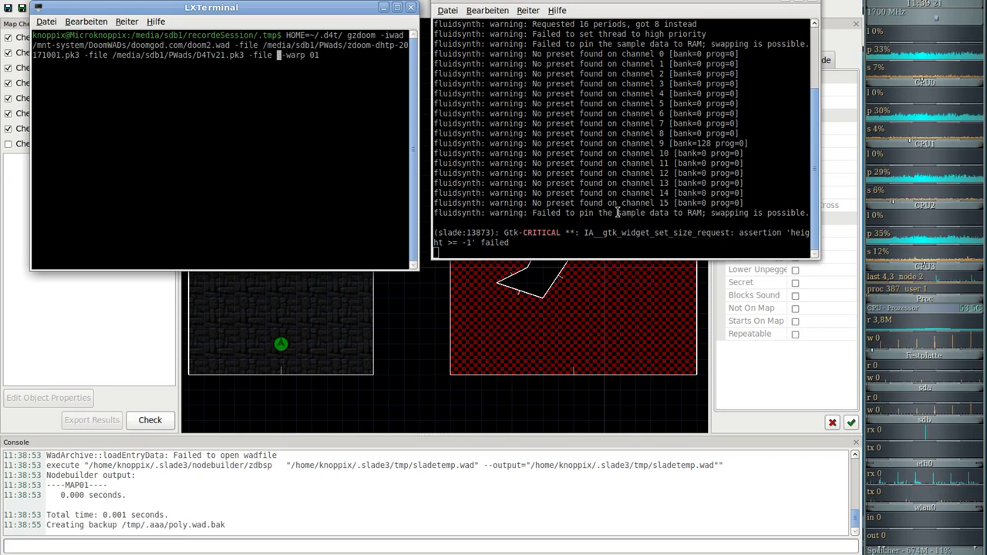
Enter /tmp/a/poly.wad as the path after the last -file option
text(/tmp/a)
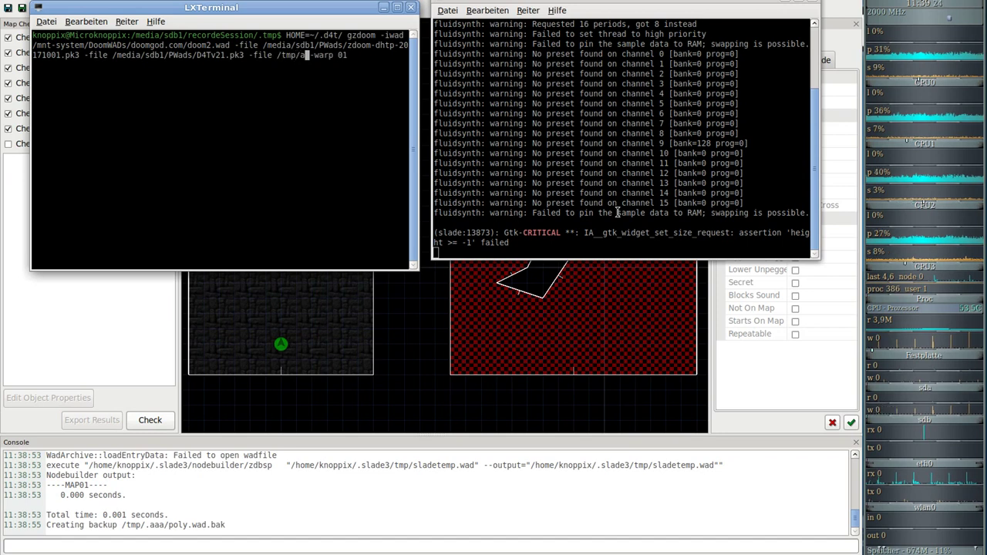
key(BackSpace)
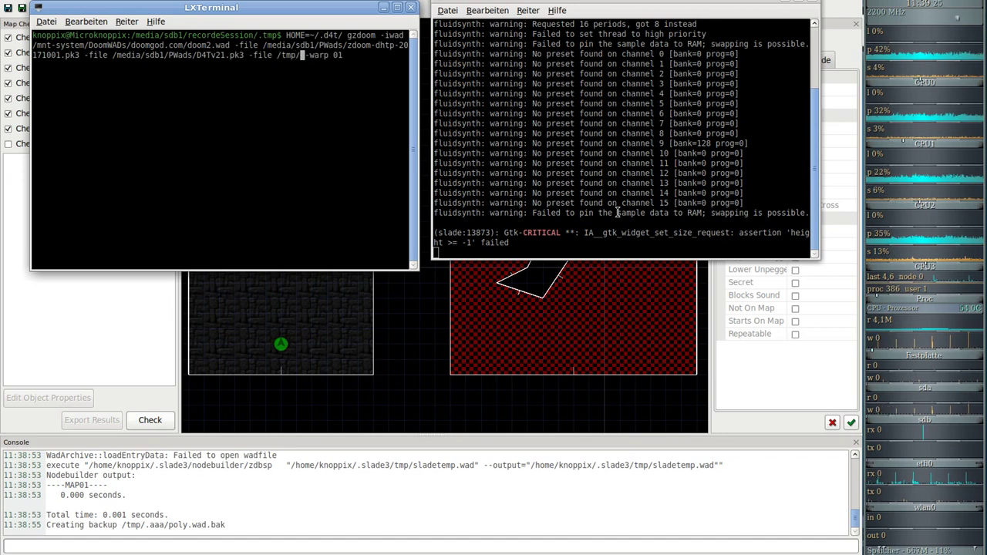
text(po)
key(BackSpace)
text(/poly.wad)
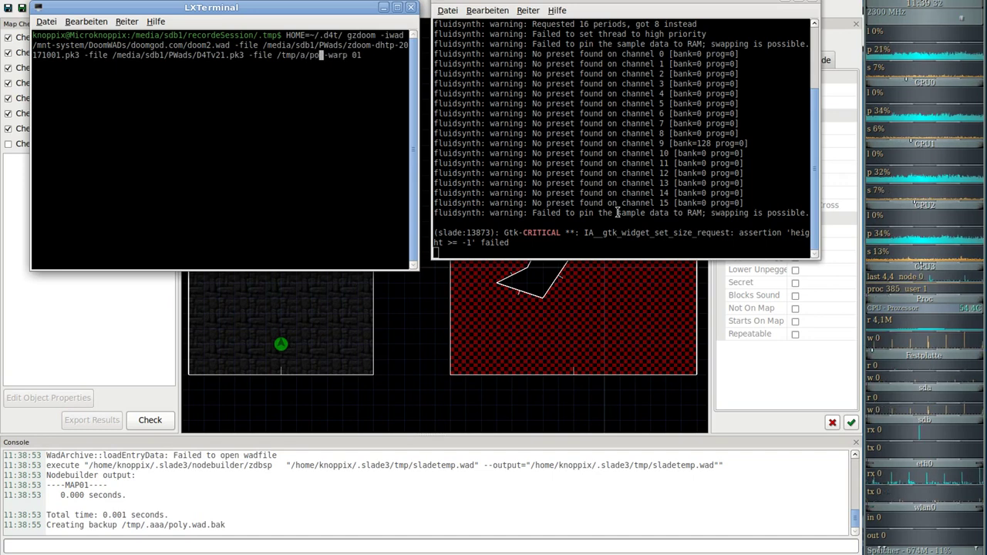
text(D)
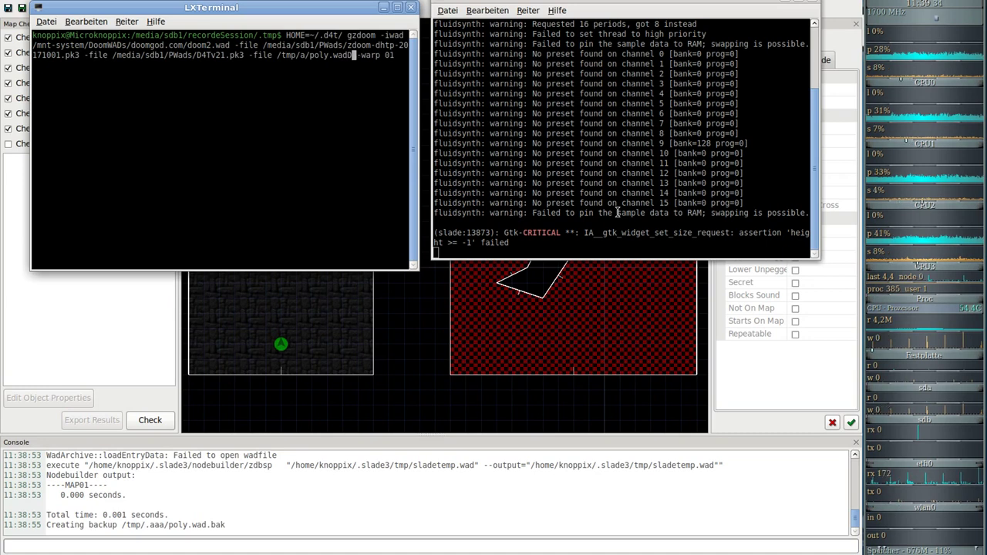
key(BackSpace)
Remove the zdoom-dhtp-20171001.pk3 and D4Tv21.pk3 file arguments from the launch command, keeping only -file /tmp/a/poly.wad
key(Left)
key(Left)
key(Left)
key(Left)
key(Left)
key(Left)
key(Left)
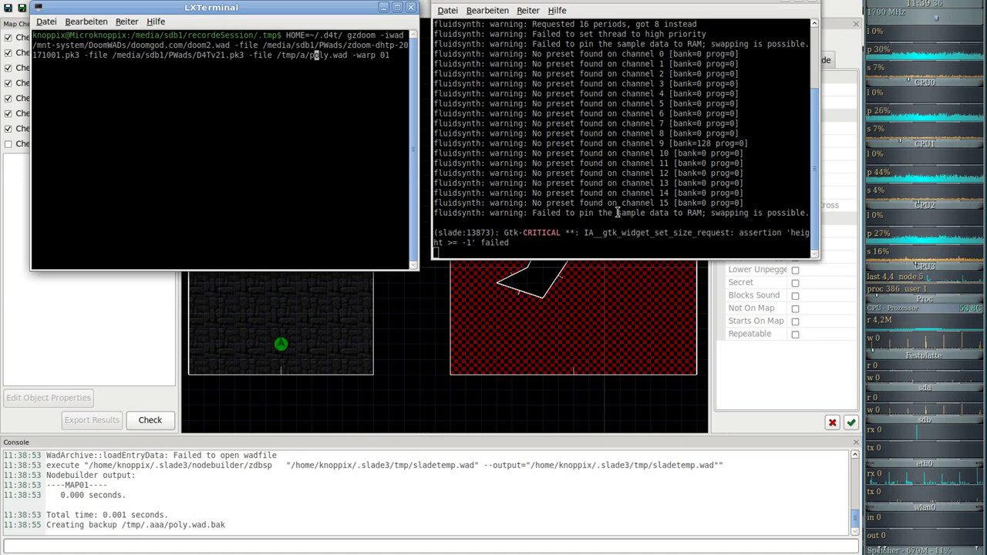
key(Left)
key(Left)
key(Left)
key(BackSpace)
key(BackSpace)
key(BackSpace)
key(BackSpace)
key(BackSpace)
key(BackSpace)
key(BackSpace)
key(BackSpace)
key(BackSpace)
key(BackSpace)
key(BackSpace)
key(BackSpace)
key(BackSpace)
key(BackSpace)
key(BackSpace)
key(BackSpace)
key(BackSpace)
key(BackSpace)
key(BackSpace)
key(BackSpace)
key(BackSpace)
key(BackSpace)
key(BackSpace)
key(BackSpace)
key(BackSpace)
key(BackSpace)
key(BackSpace)
key(BackSpace)
key(BackSpace)
key(BackSpace)
key(BackSpace)
key(BackSpace)
key(BackSpace)
key(BackSpace)
key(BackSpace)
key(BackSpace)
key(BackSpace)
key(BackSpace)
key(BackSpace)
key(BackSpace)
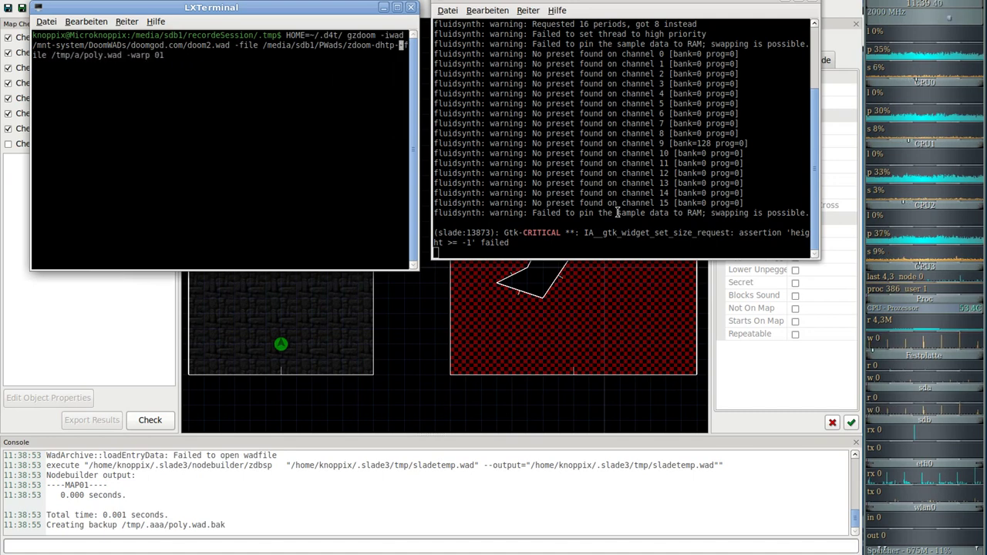
key(BackSpace)
key(BackSpace)
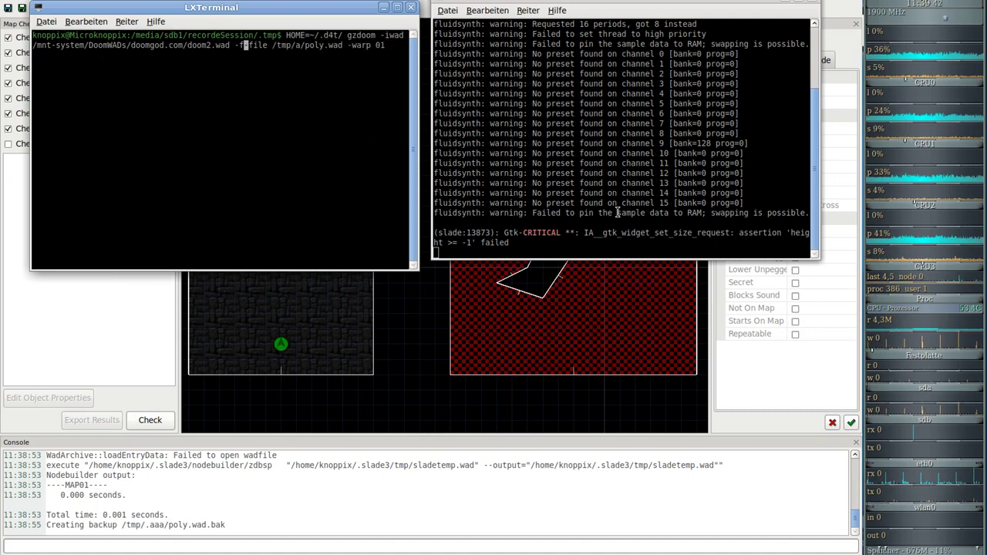
Delete the HOME=~/.d4t/ prefix from the start of the gzdoom launch command
key(Home)
key(Delete)
key(Delete)
key(Delete)
key(Delete)
key(Delete)
key(Delete)
key(Delete)
key(Delete)
key(Delete)
key(Delete)
key(Delete)
key(Delete)
key(Delete)
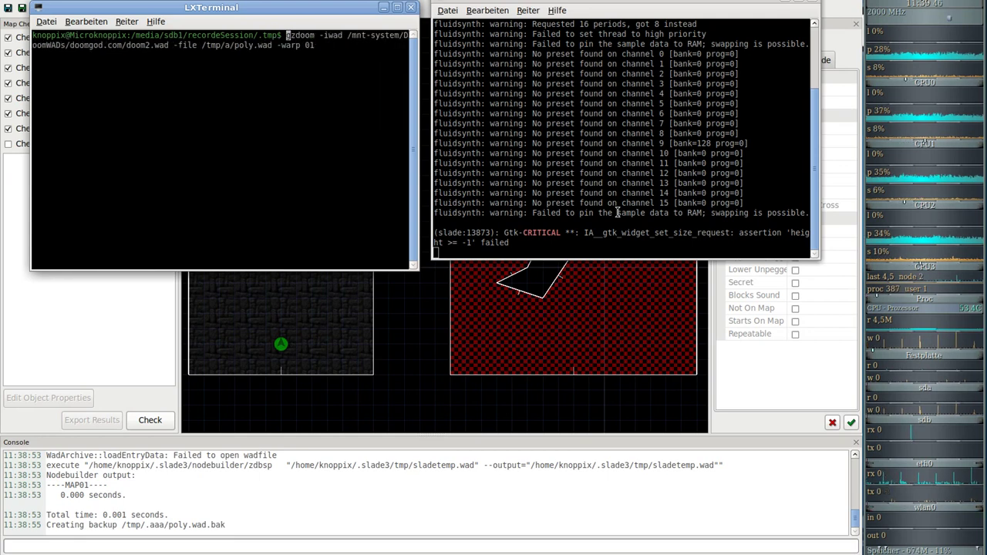
Run the gzdoom command with doom2.wad and /tmp/a/poly.wad, warping to map 01
key(Right)
key(Right)
key(Right)
key(Right)
key(Right)
key(Right)
key(Right)
key(Right)
key(Right)
key(Right)
key(Right)
key(Right)
key(Right)
key(Right)
key(Right)
key(Right)
key(Right)
key(Right)
key(Right)
key(Right)
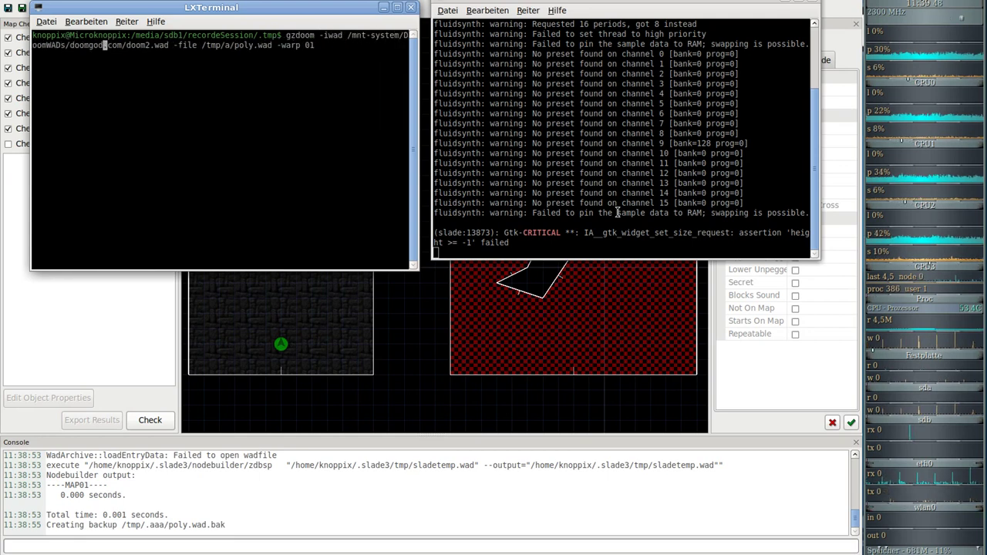
key(Right)
key(Right)
key(Return)
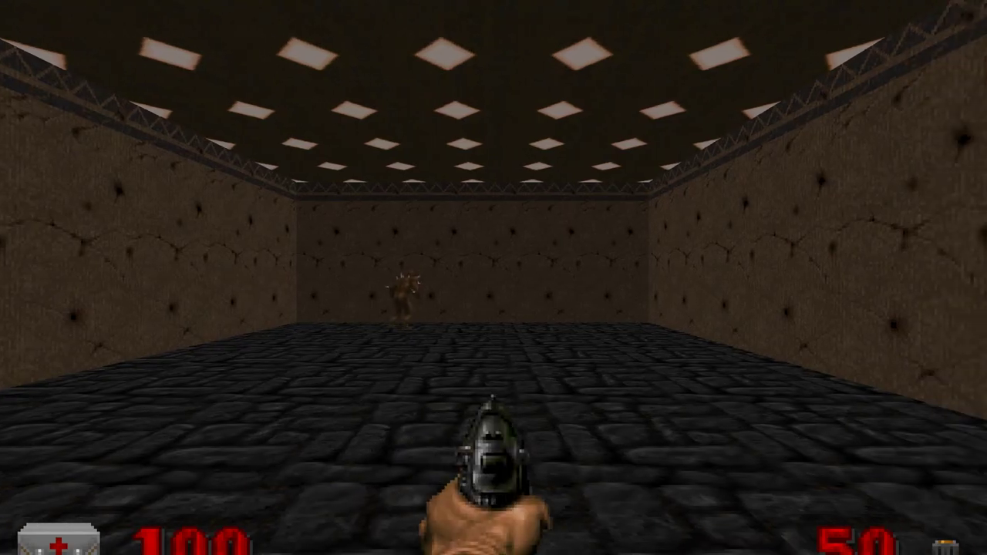
Walk around the first room in the running map to check the polyobject start spot, and quit the game
key(w)
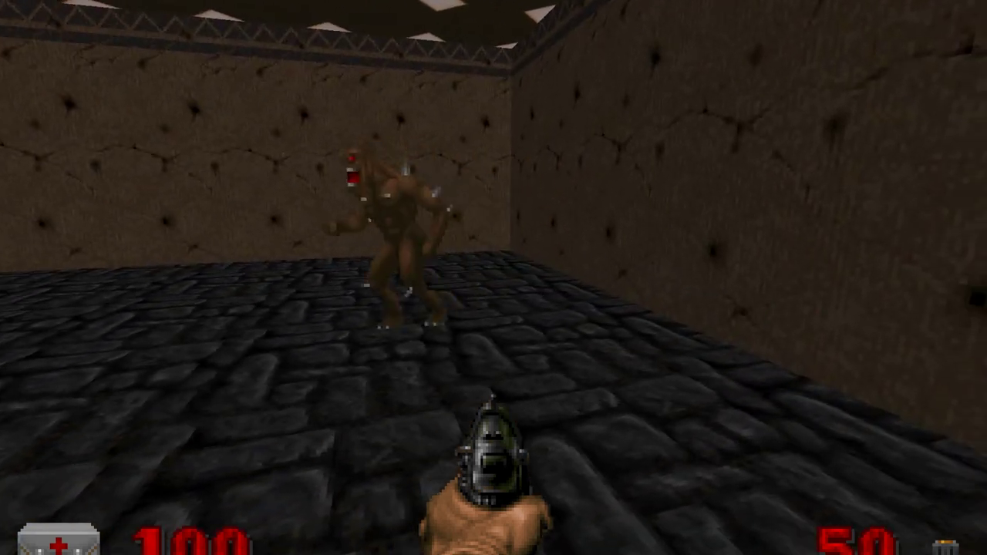
key(s)
key(a)
key(s)
key(s)
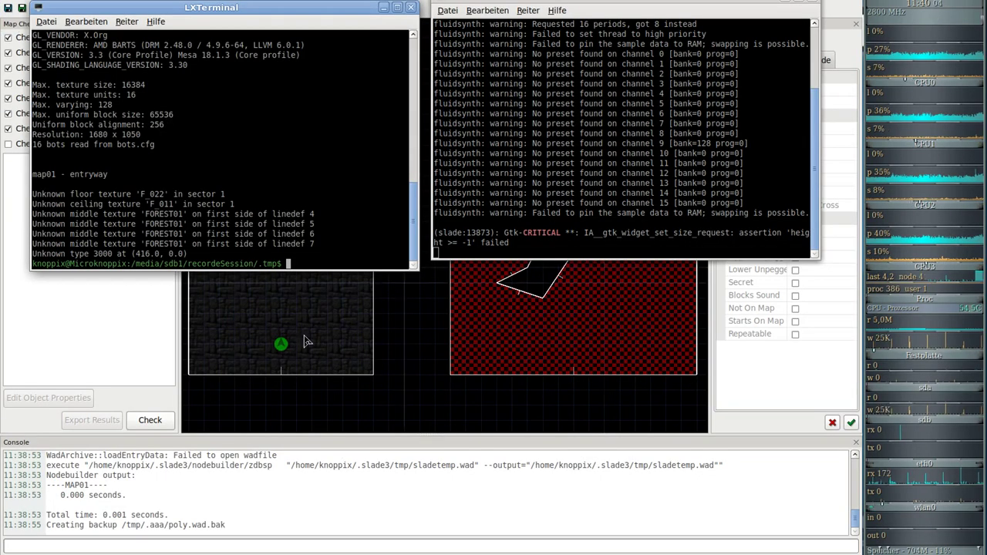
Return to SLADE's map editor and check the Polyobject Start Spot's type and direction in its thing properties
click(112, 361)
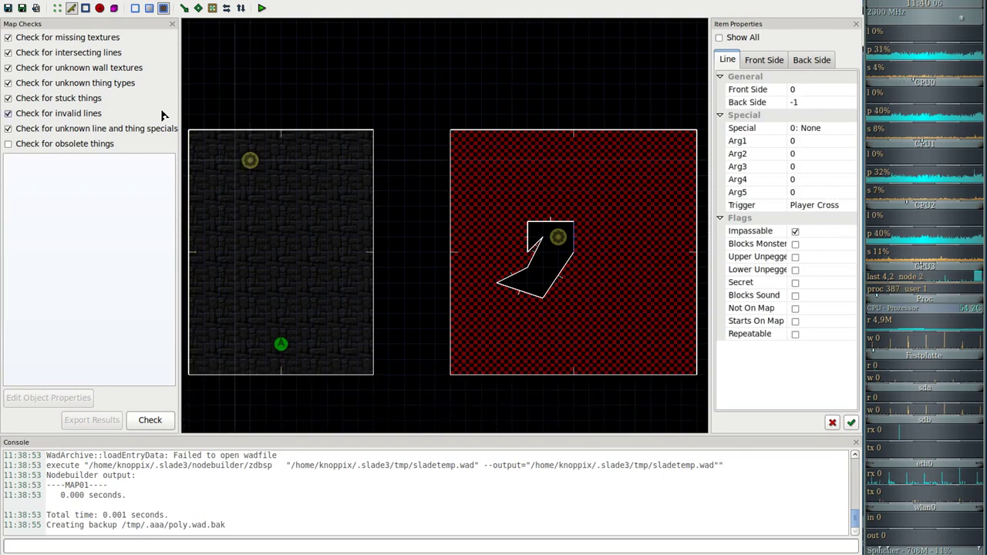
key(t)
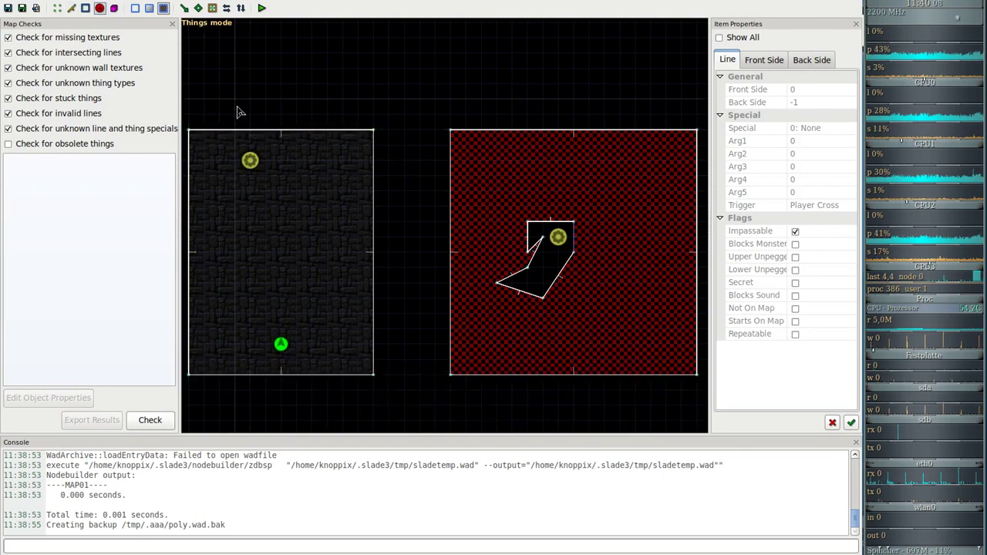
right_click(250, 165)
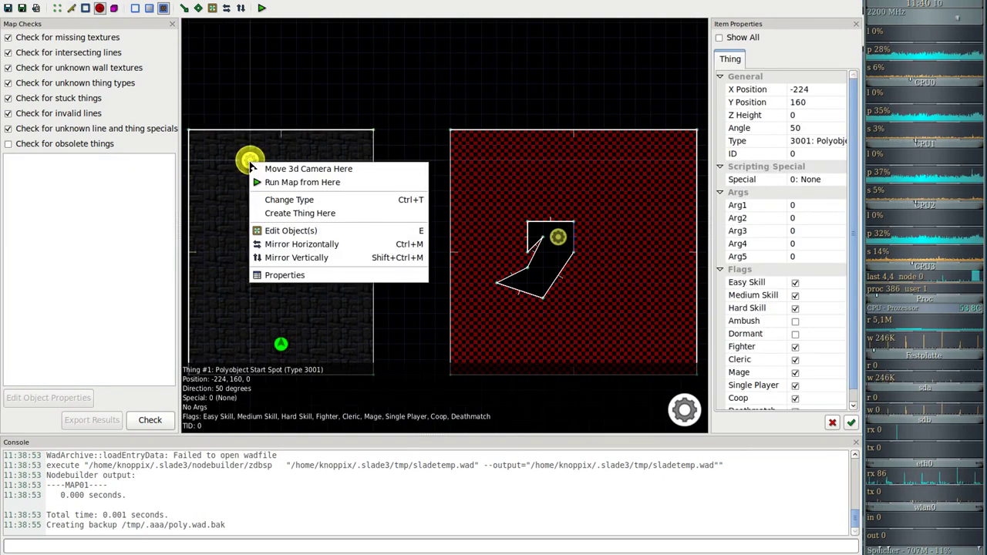
click(296, 276)
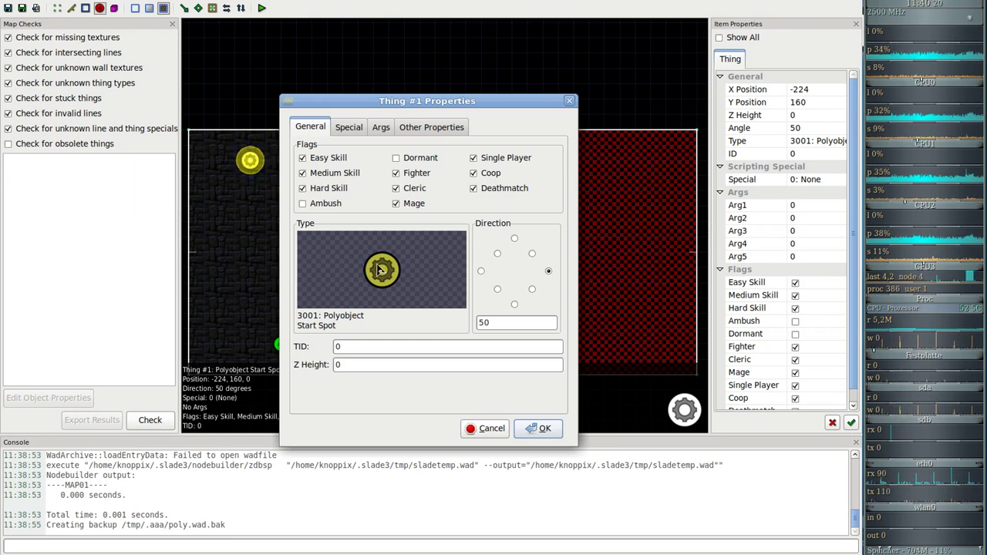
drag(512, 324, 454, 317)
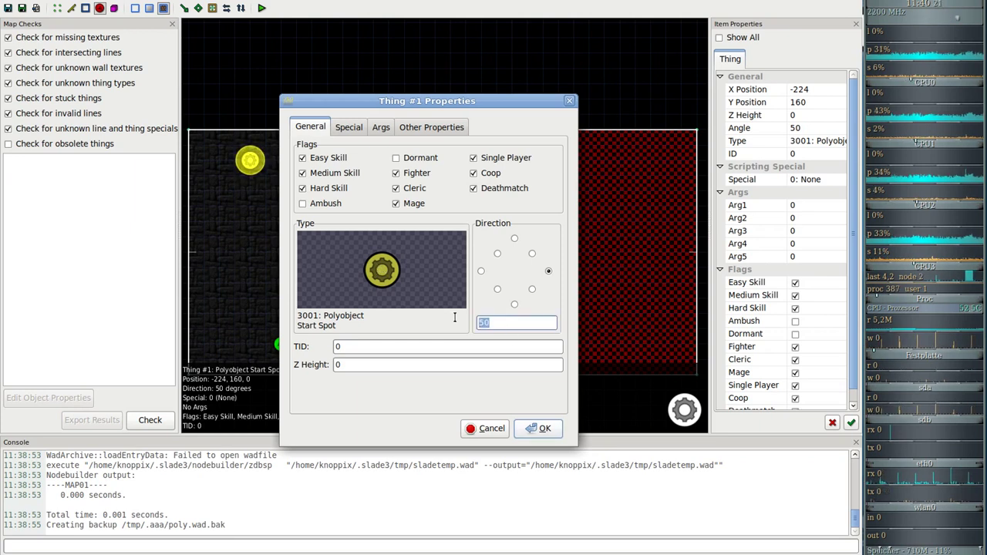
click(551, 429)
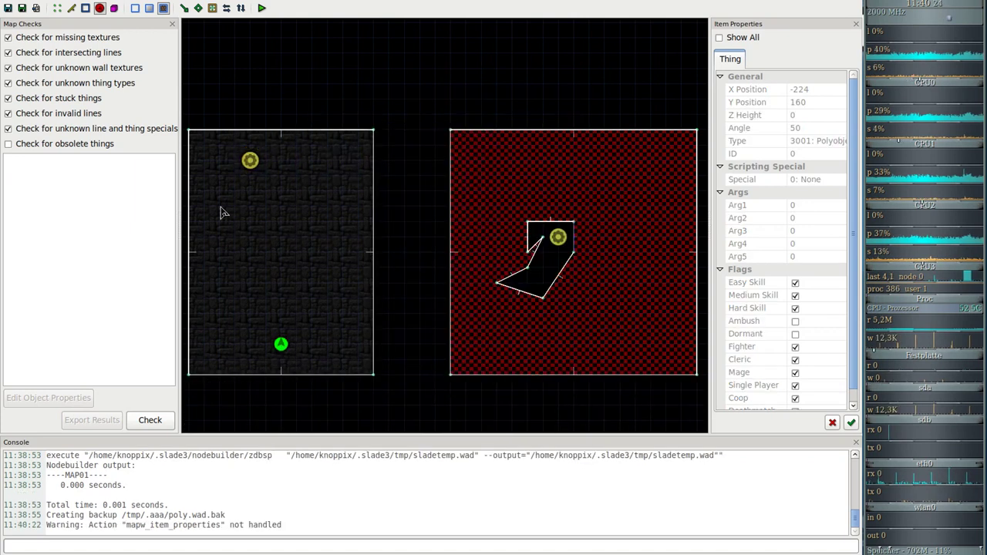
Close the map editor with the MAP01 changes saved, and save the poly.wad archive
mouse_move(244, 166)
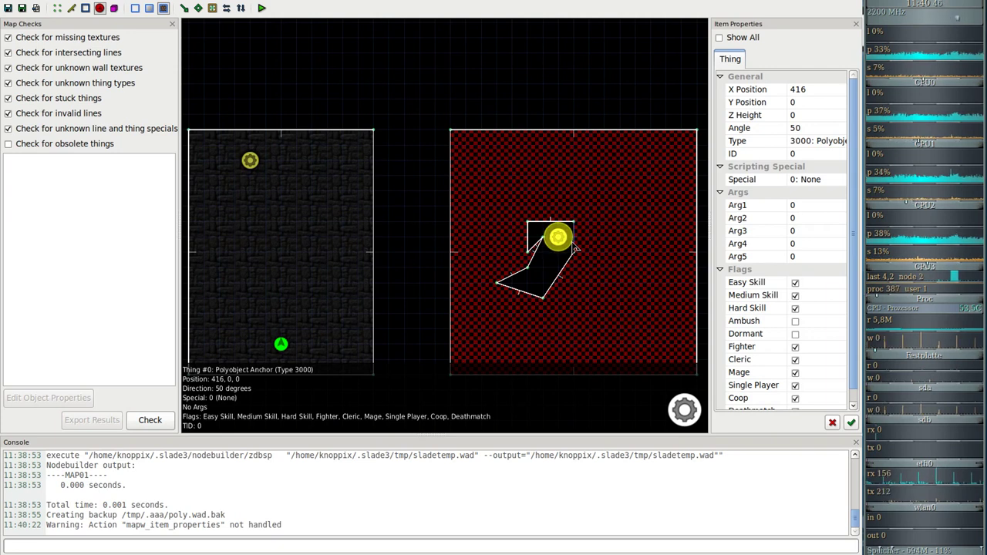
drag(528, 45, 564, 74)
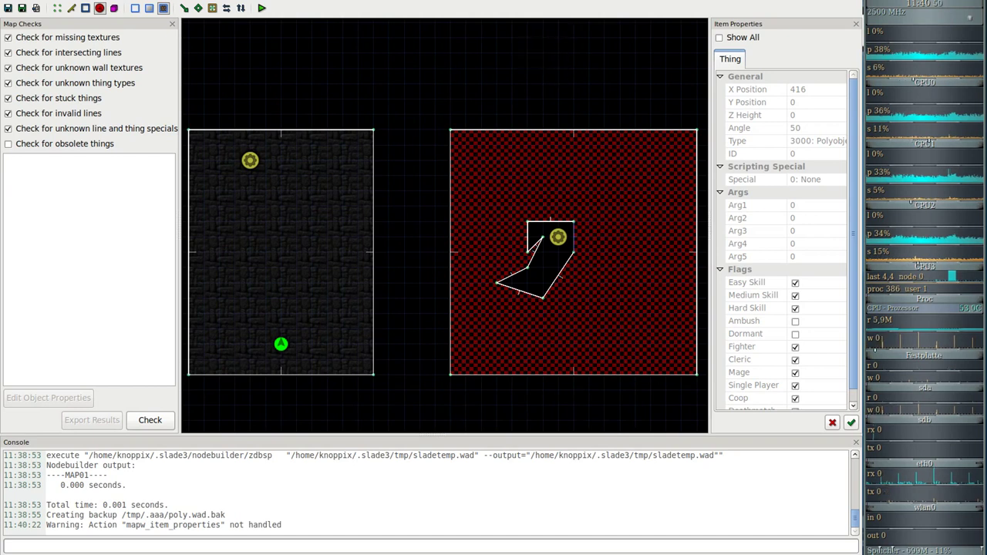
click(855, 1)
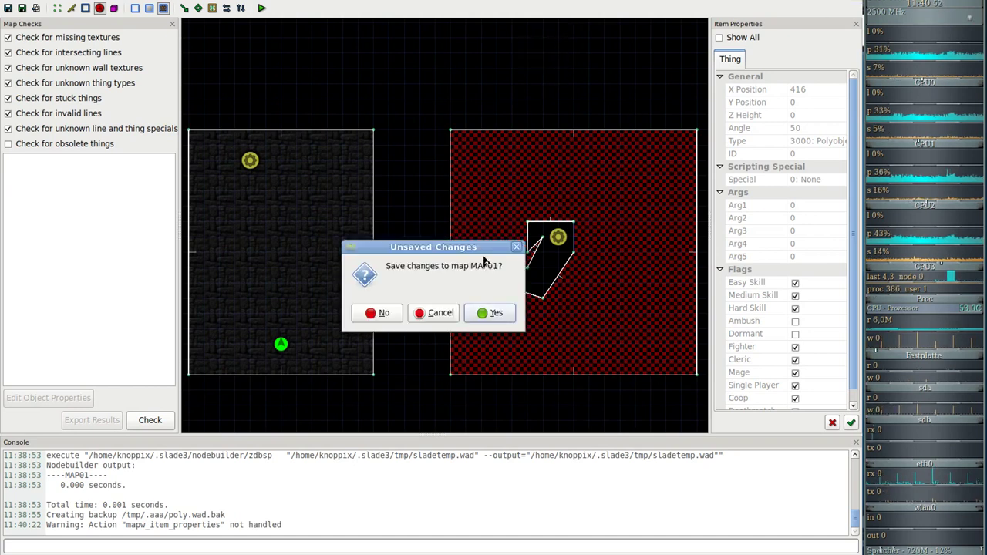
click(488, 313)
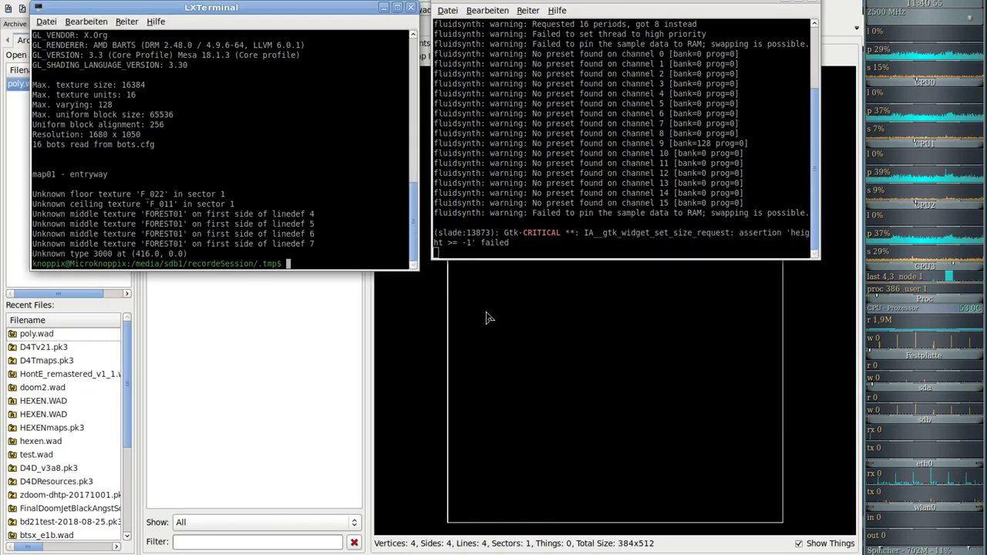
click(562, 512)
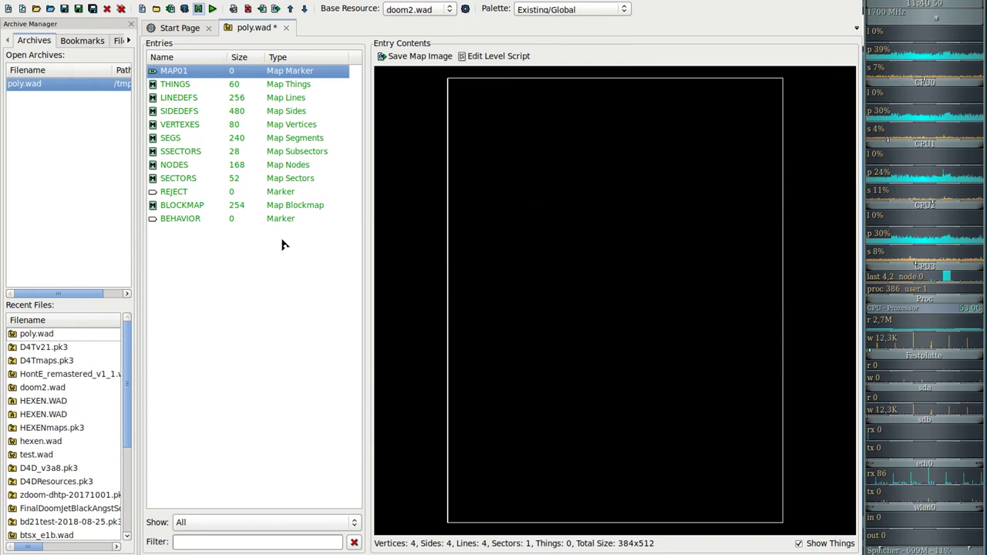
key(ctrl+s)
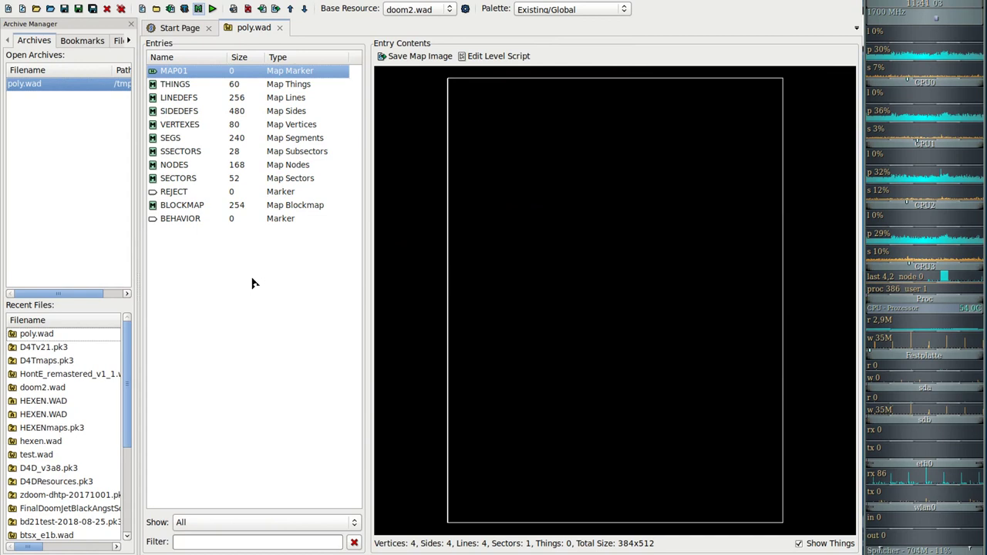
Reopen MAP01 in the map editor with Doom 2 as the game and ZDoom as the port
double_click(175, 70)
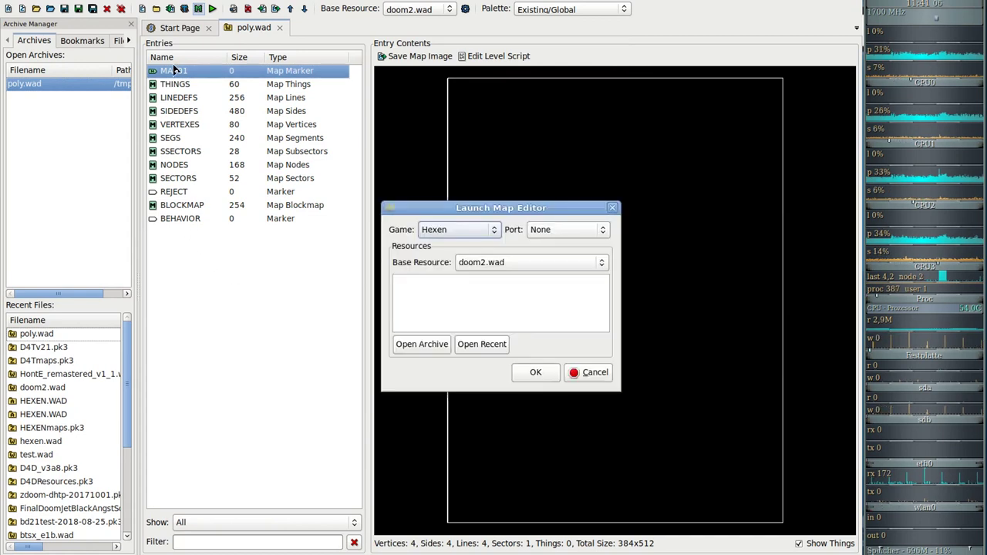
click(457, 234)
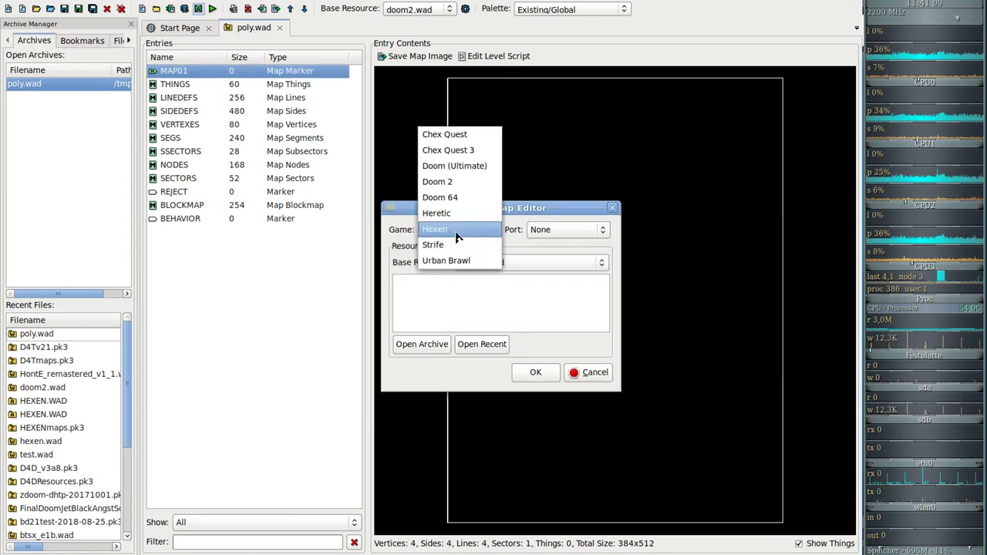
click(462, 183)
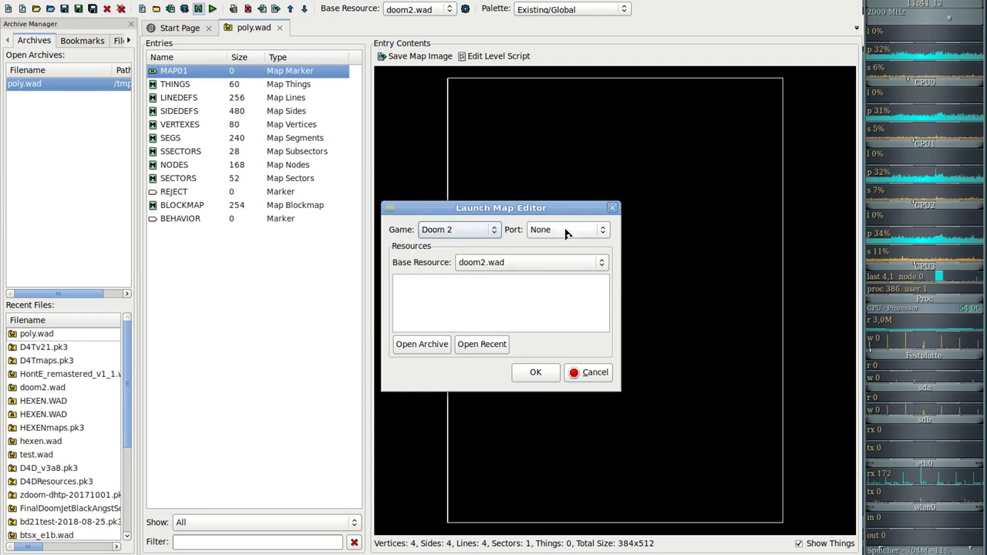
click(594, 229)
click(562, 263)
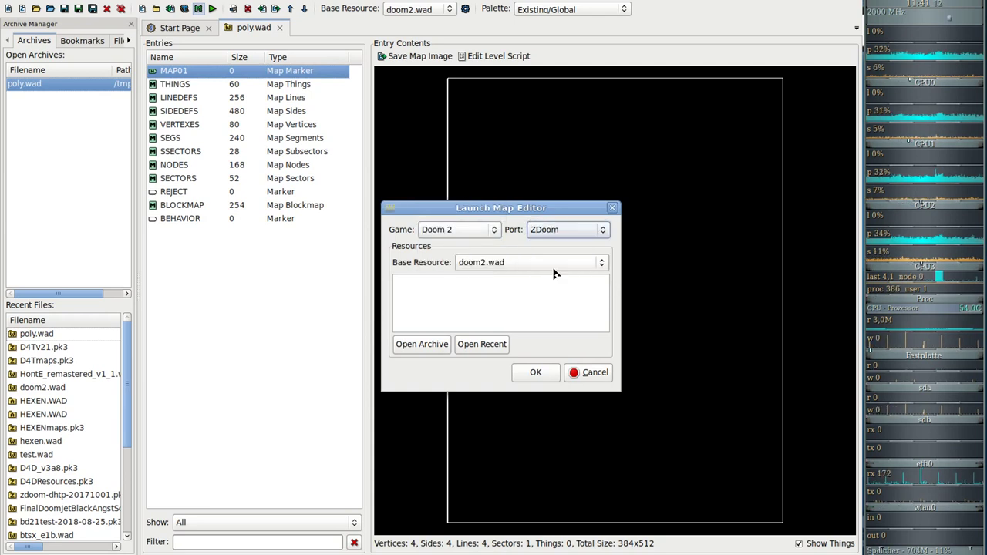
click(536, 373)
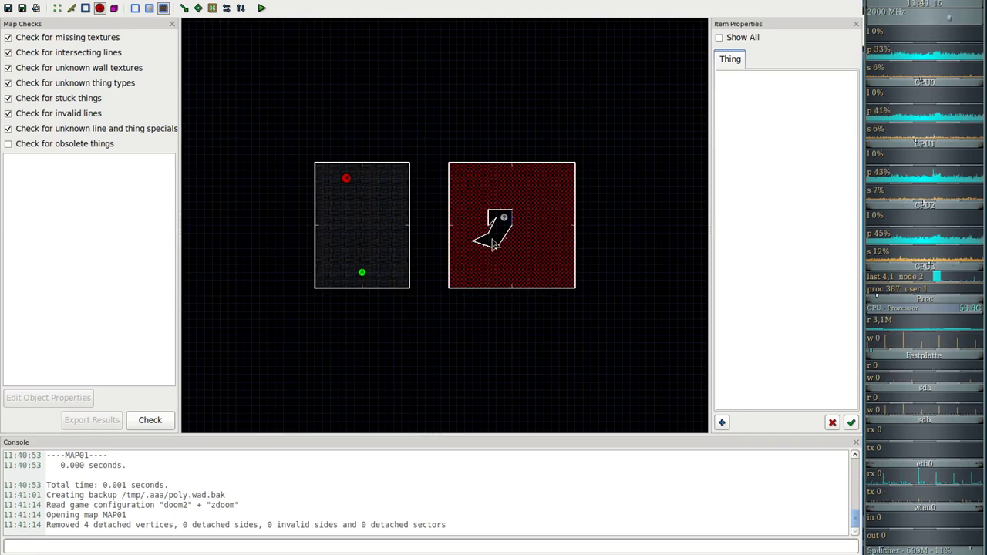
Open the thing type browser from the properties of the imp in the stone-floored room
scroll(360, 214, up, 3)
click(334, 149)
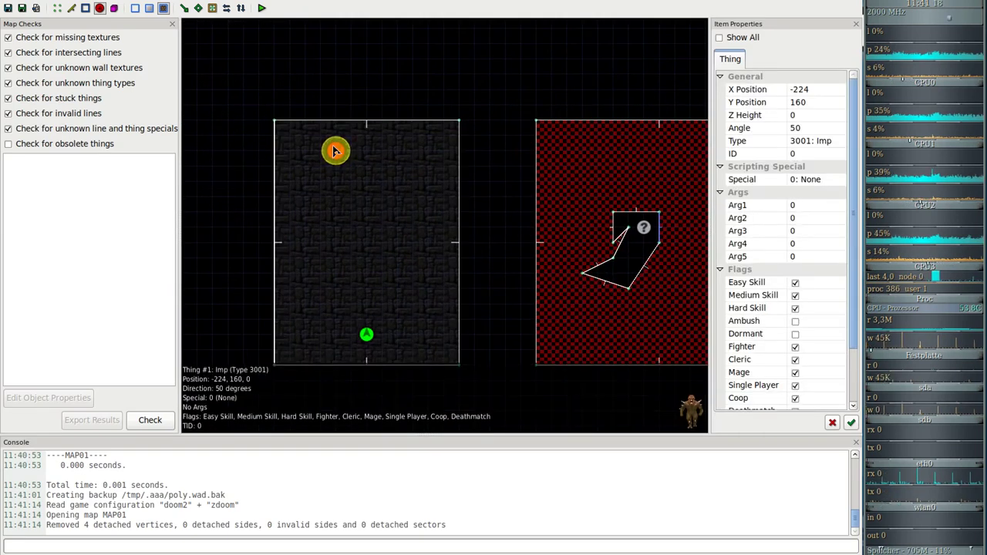
right_click(335, 149)
click(381, 264)
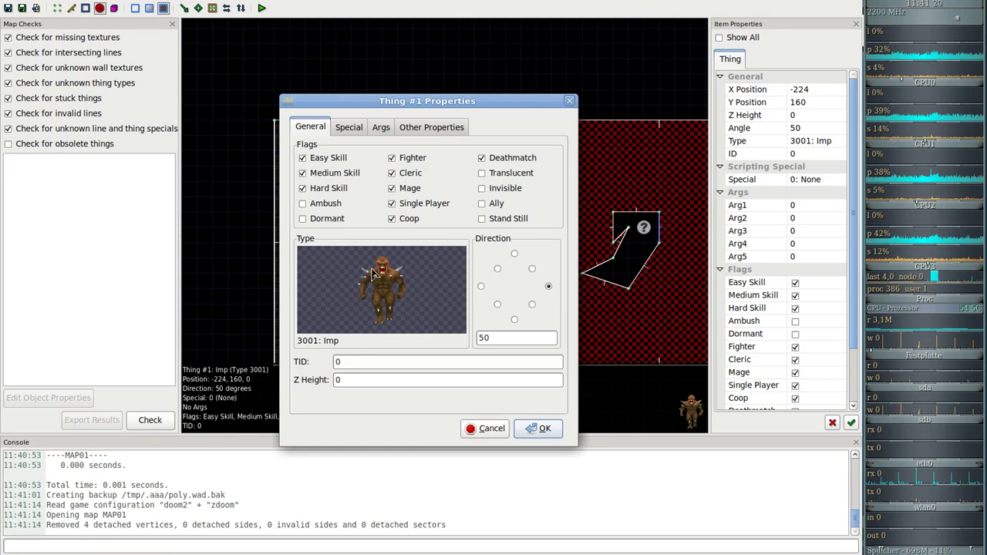
click(377, 281)
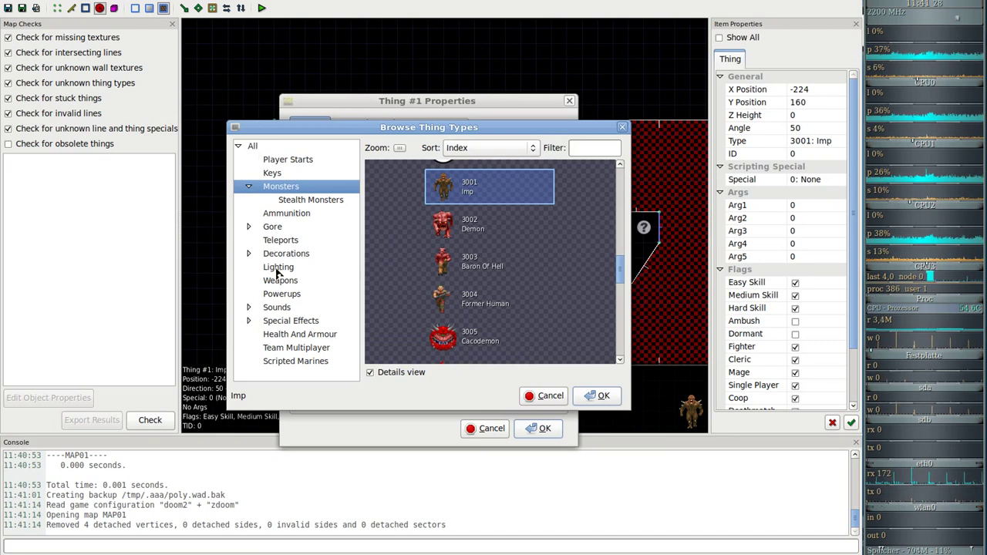
Look through the Special Effects and Decorations categories of the thing type browser for the polyobject types
click(248, 321)
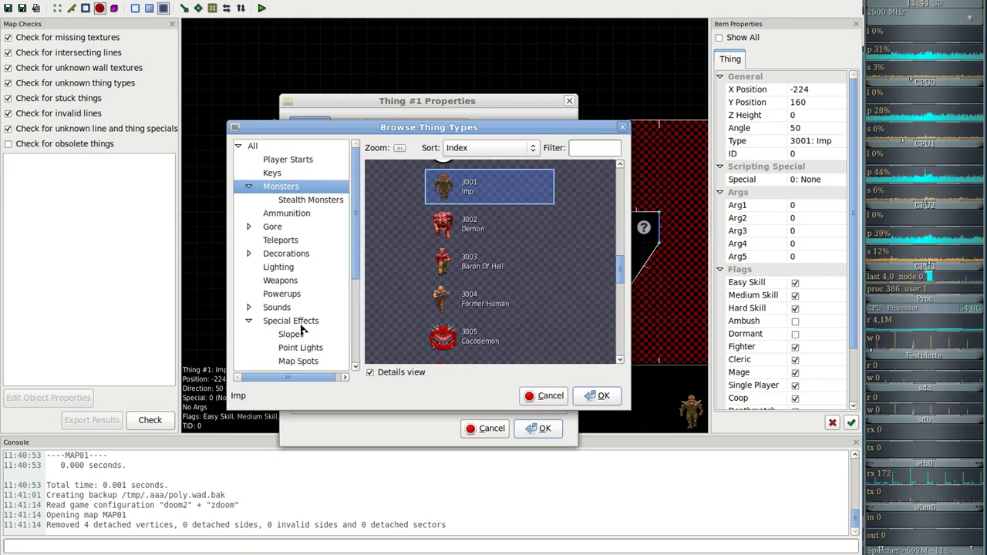
scroll(301, 330, down, 3)
scroll(318, 326, up, 2)
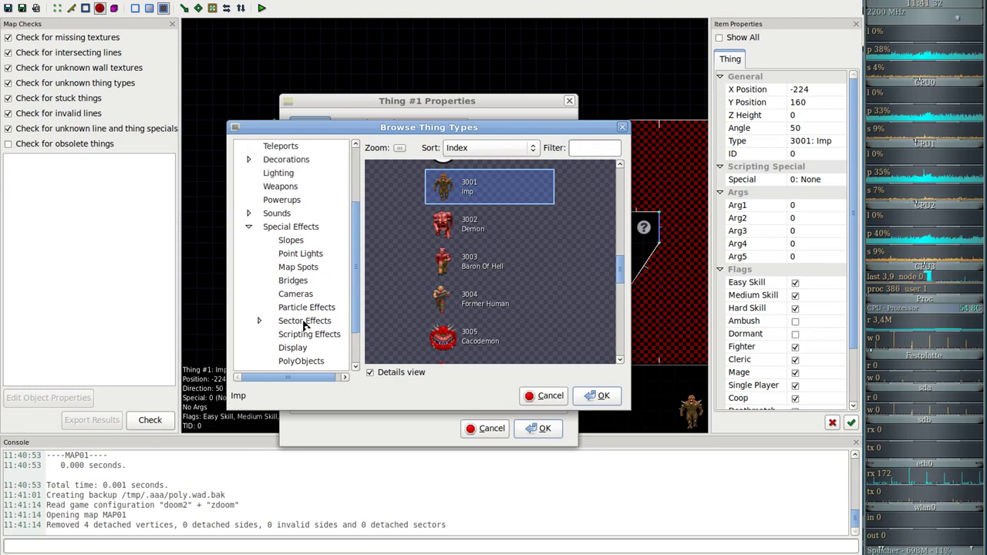
click(249, 264)
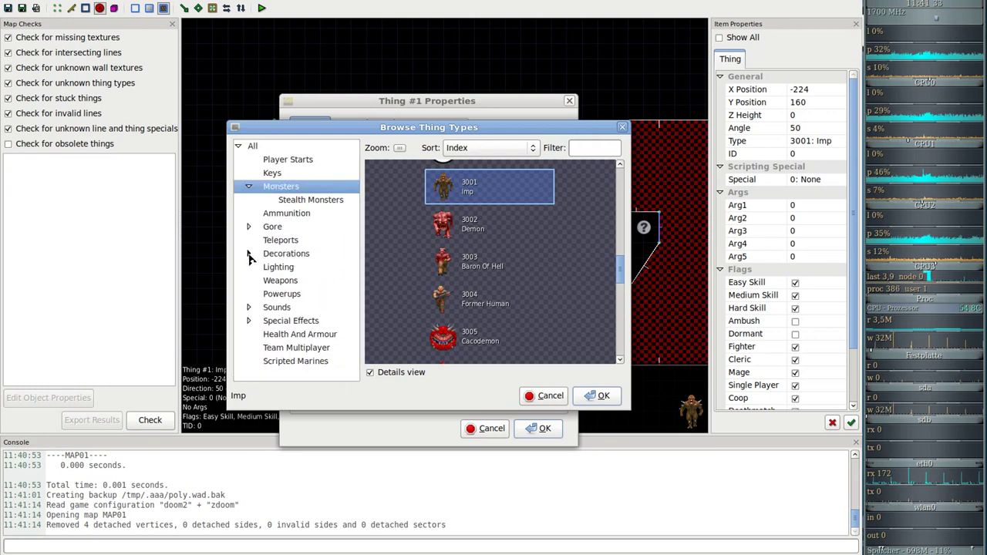
click(248, 254)
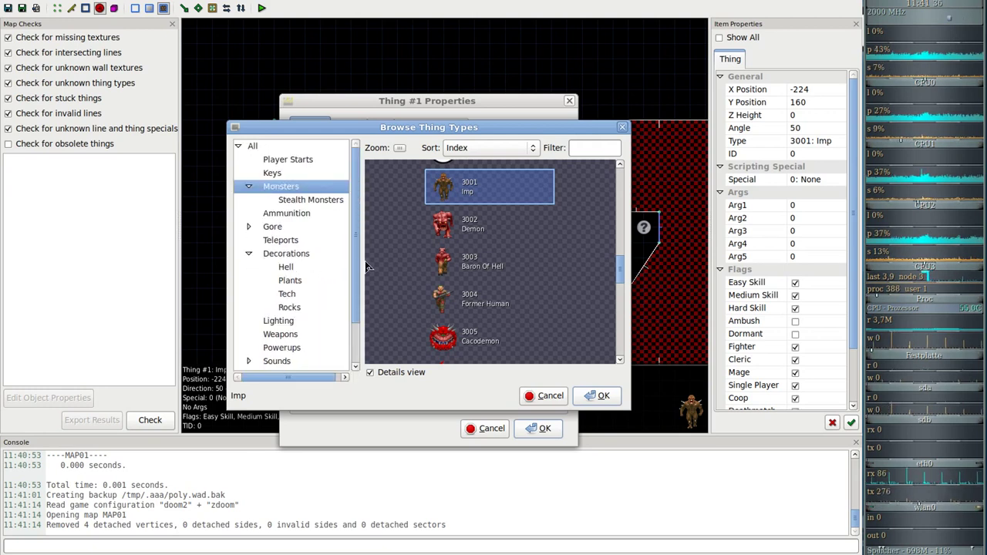
drag(356, 312, 355, 364)
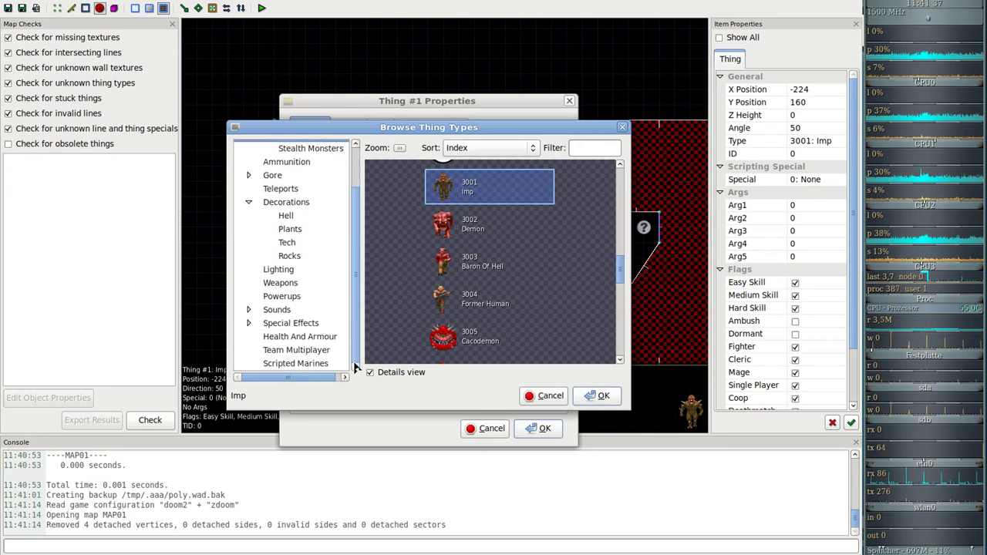
drag(355, 370, 357, 305)
Filter the thing types by "poly" and locate the PolyObjects category under Special Effects
click(601, 148)
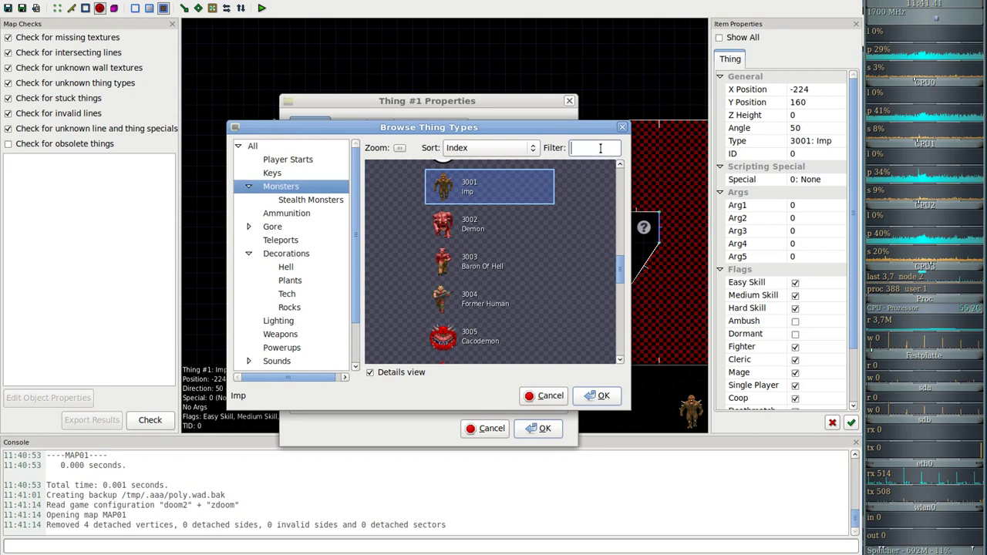
text(po)
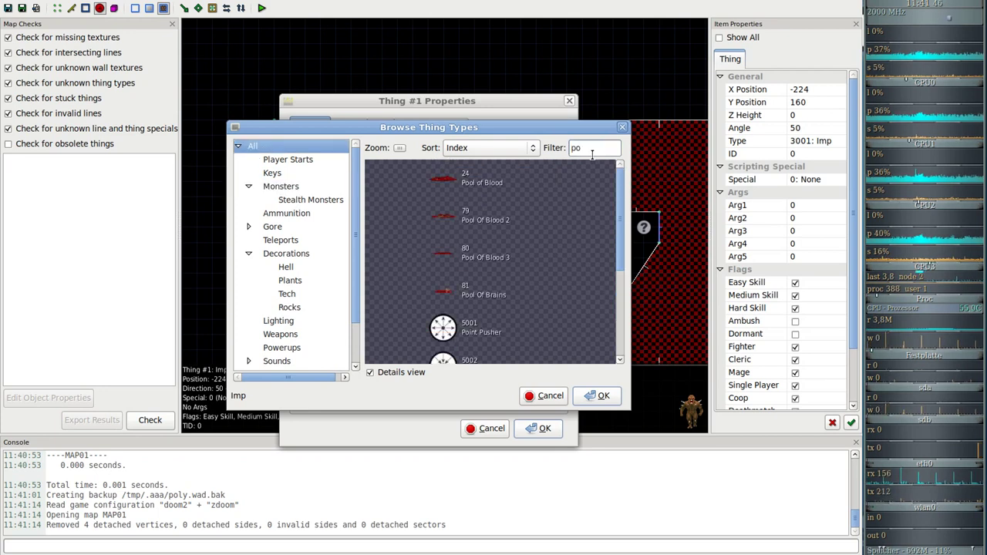
text(ly)
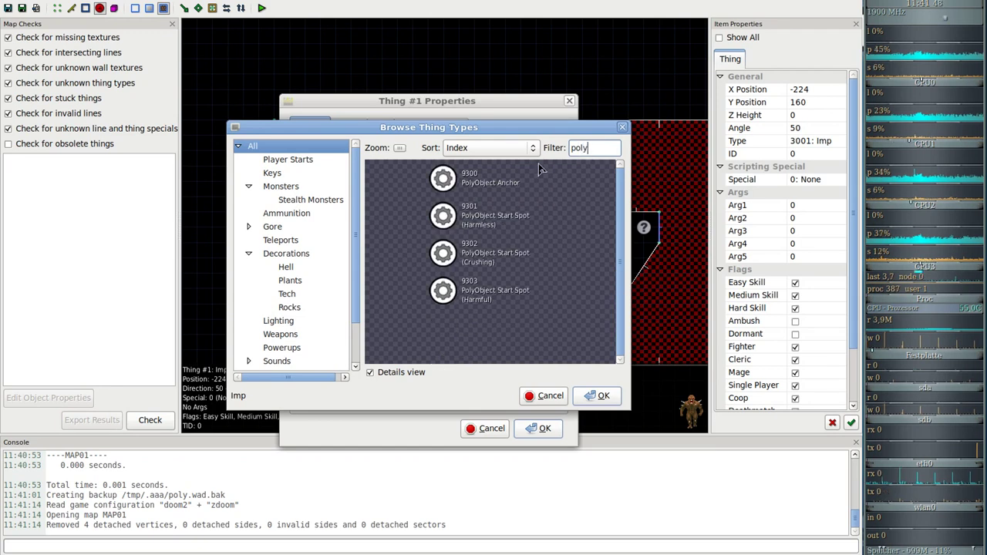
click(507, 173)
drag(359, 240, 358, 295)
click(249, 324)
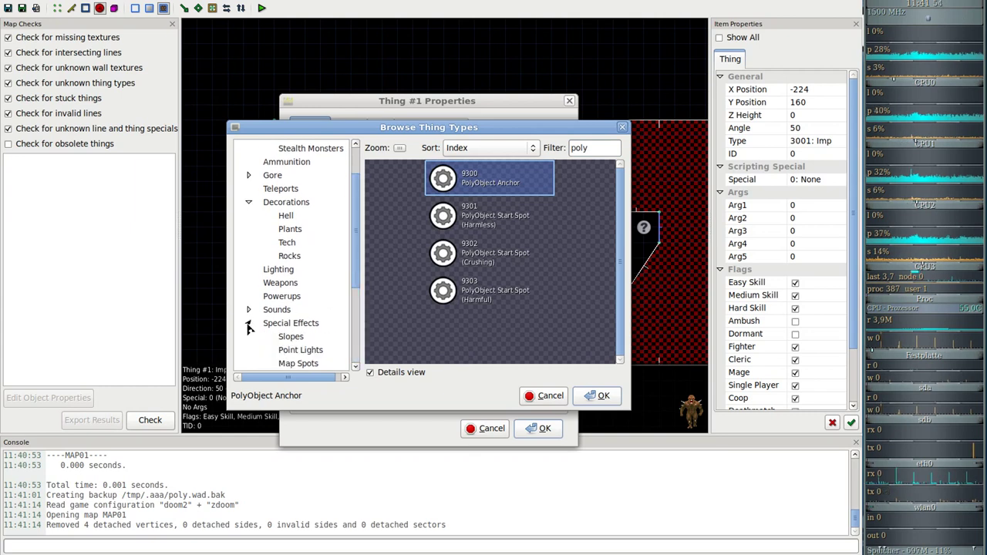
drag(351, 283, 351, 351)
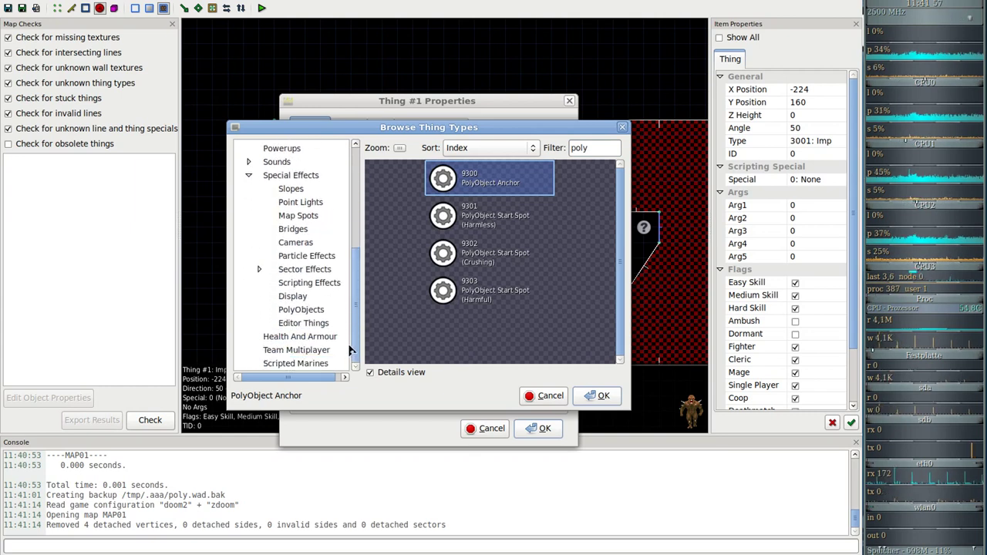
click(312, 312)
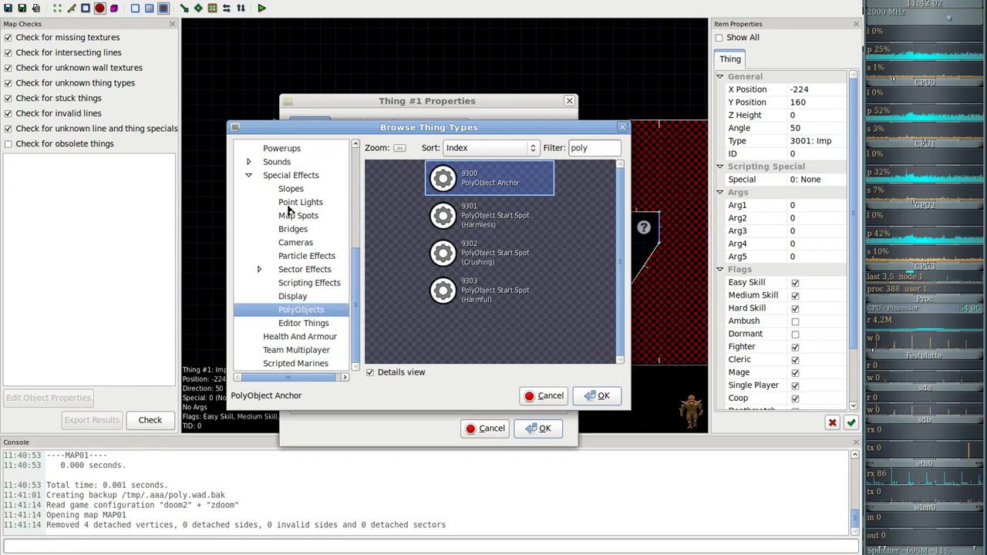
Clear the thing type filter and collapse the expanded thing categories
double_click(615, 148)
key(BackSpace)
click(249, 269)
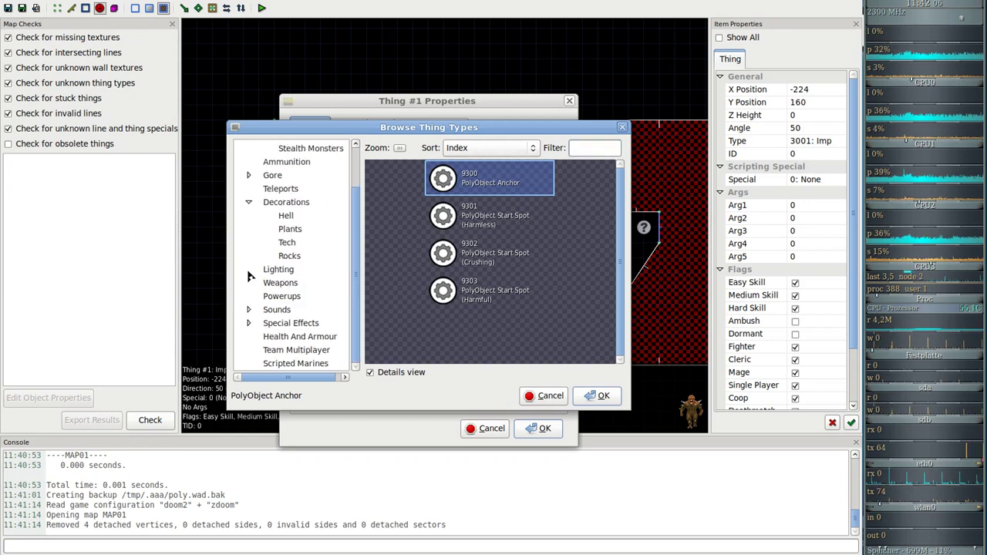
click(248, 202)
click(248, 188)
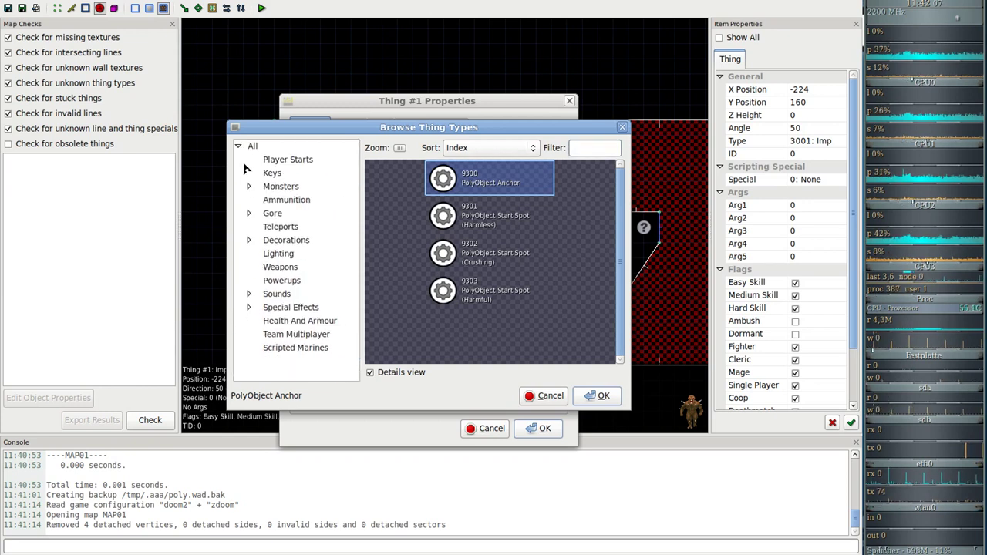
Change the imp's type to 9301 PolyObject Start Spot (Harmless) from the PolyObjects category and apply its properties
click(248, 307)
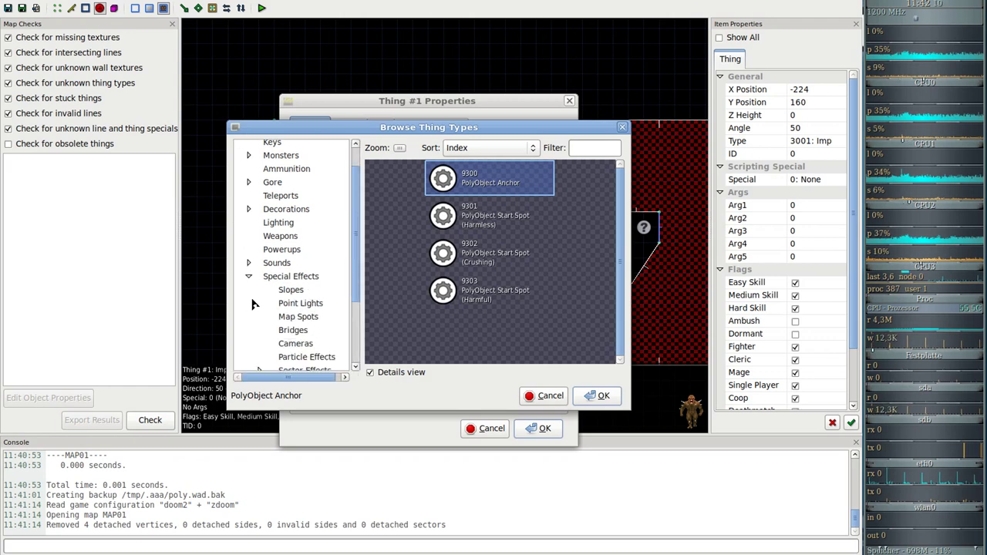
click(294, 311)
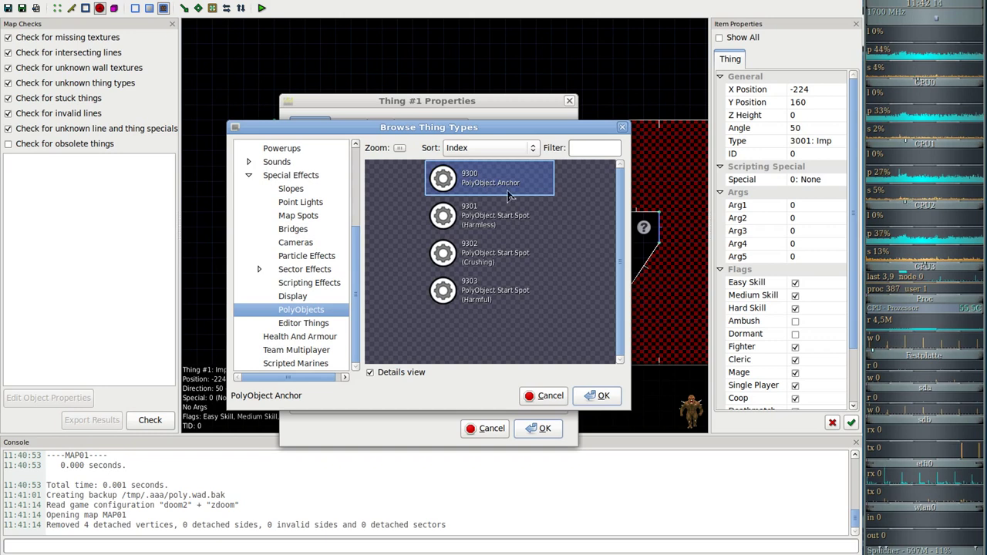
click(506, 223)
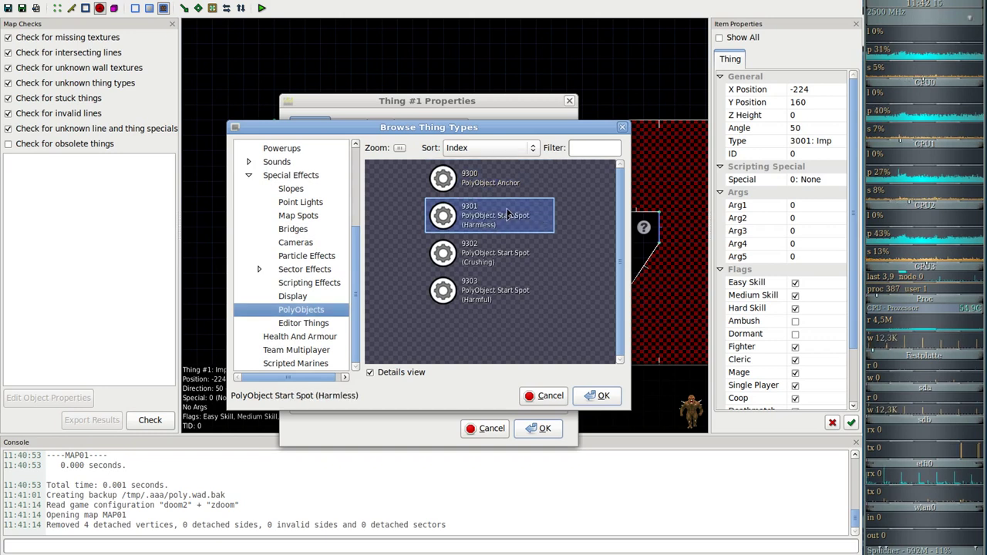
double_click(509, 218)
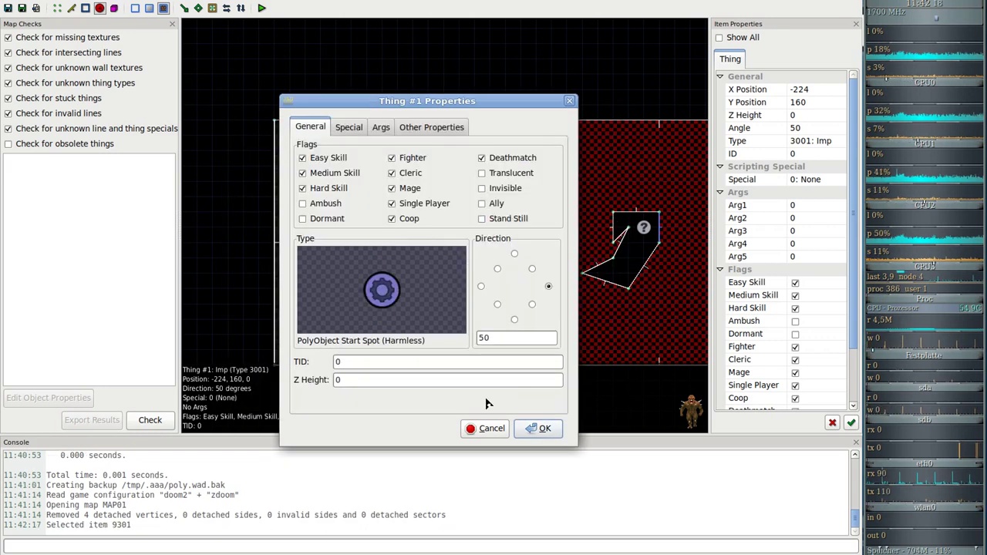
drag(496, 337, 456, 339)
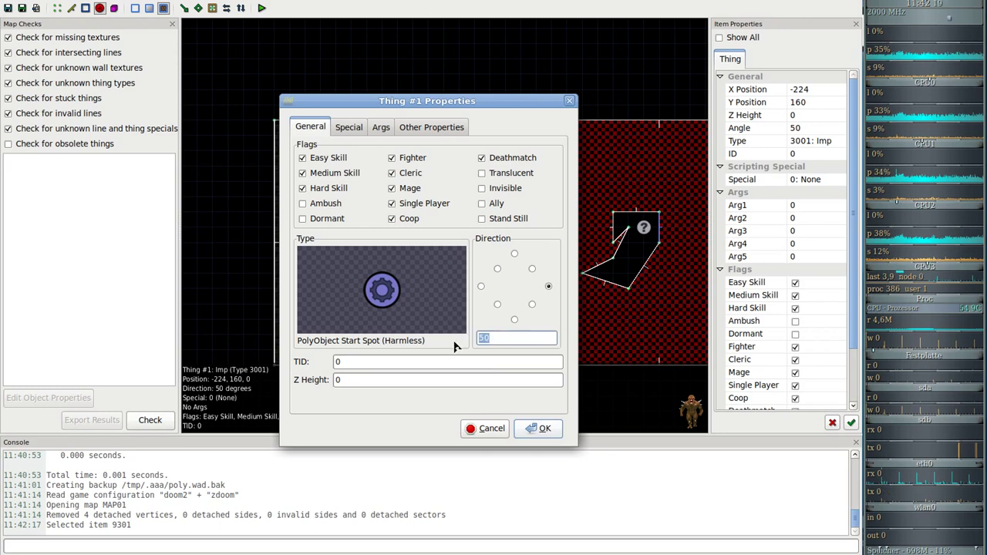
click(553, 427)
Browse the PolyObjects types under Special Effects for the unknown type 3000 thing inside the small angular shape
right_click(644, 226)
click(679, 340)
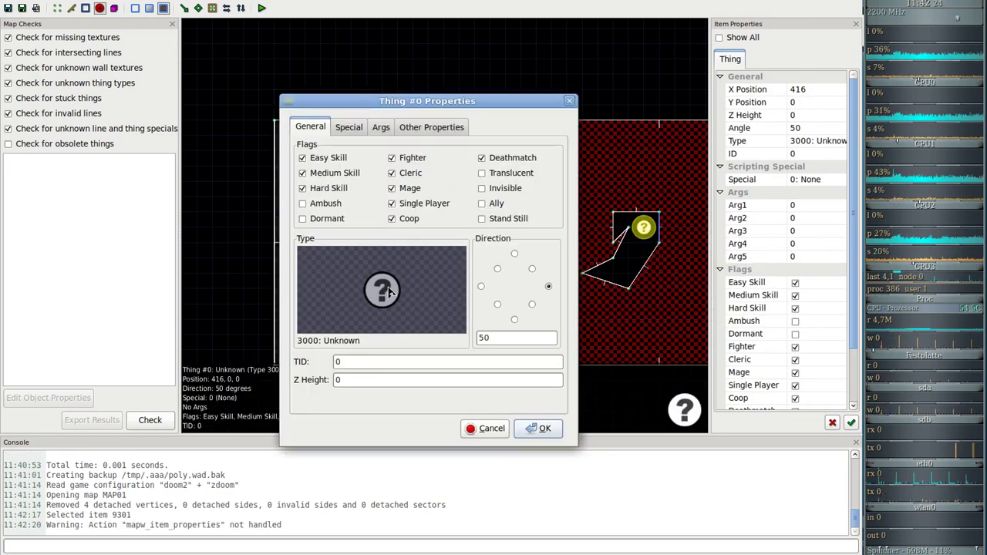
click(385, 293)
click(238, 147)
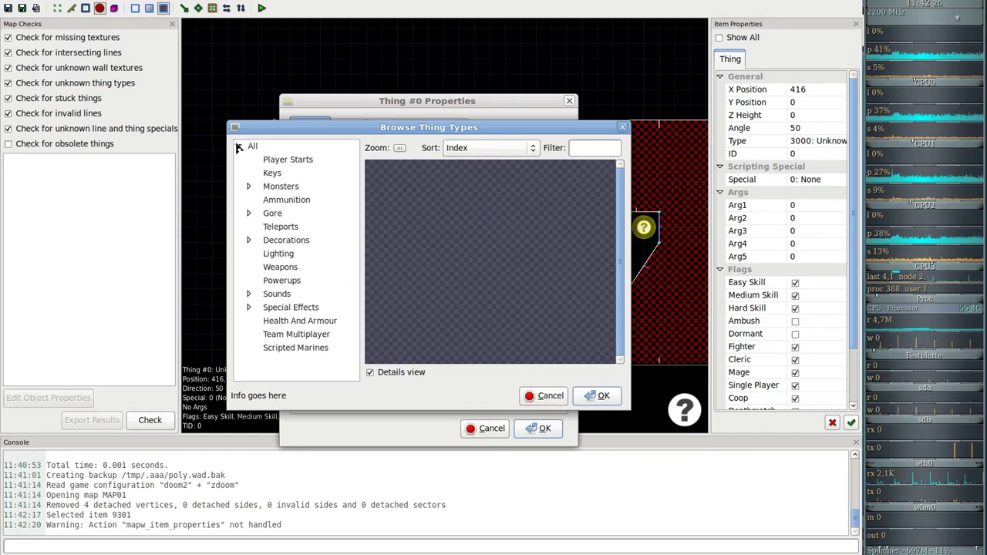
click(248, 307)
scroll(300, 309, down, 3)
click(294, 317)
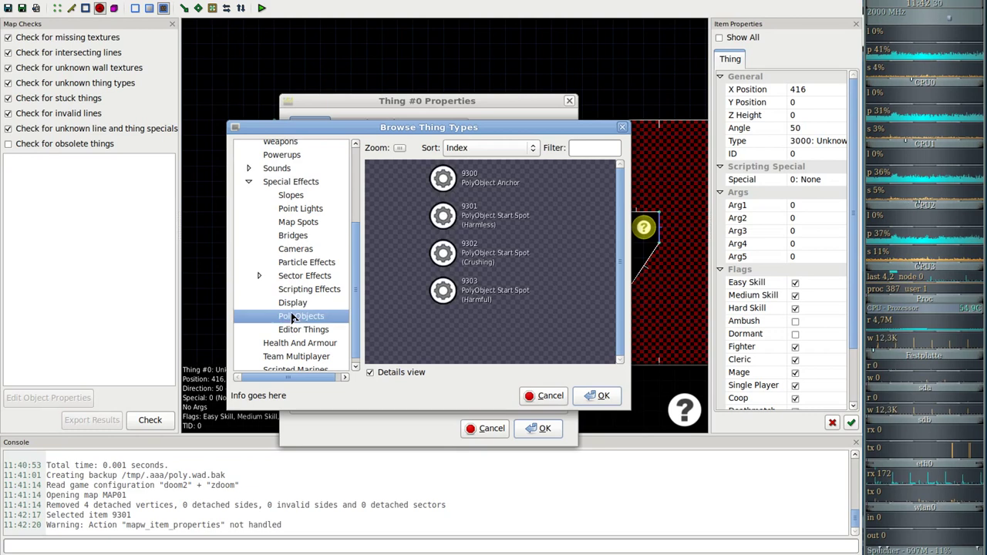
Change the unknown thing inside the small shape in the red control room to type 9300, PolyObject Anchor
double_click(478, 178)
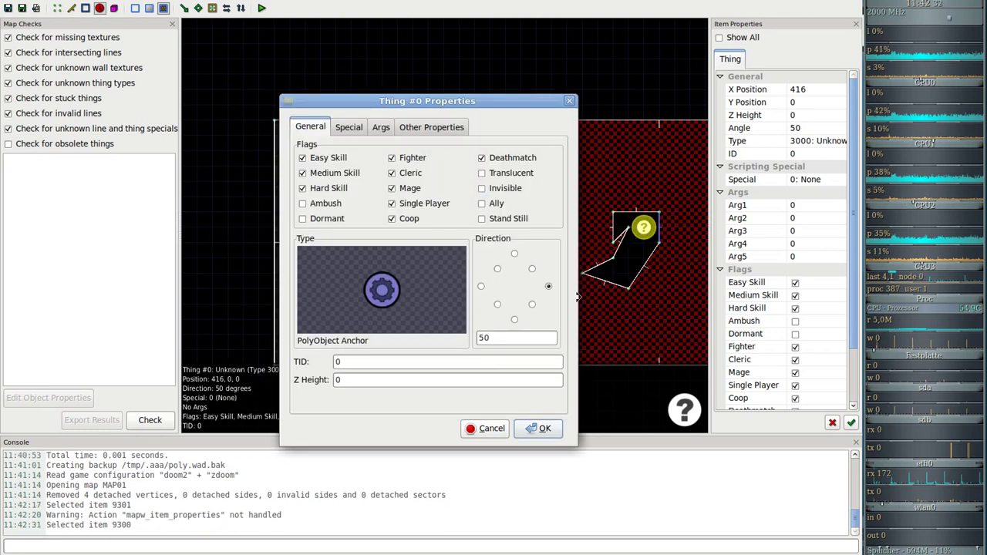
click(554, 431)
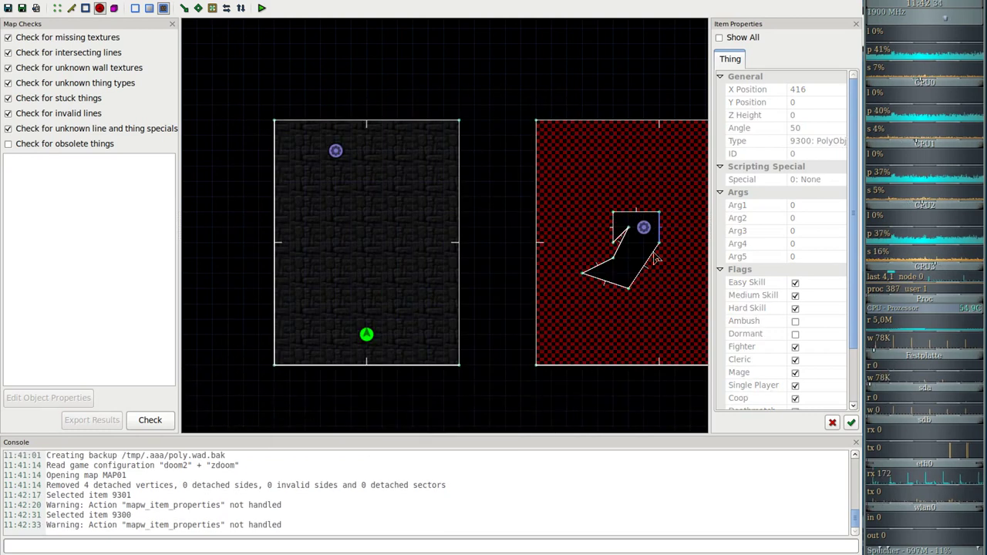
Review the special and arguments of the PolyObject start line on the vertical edge beside the anchor
key(l)
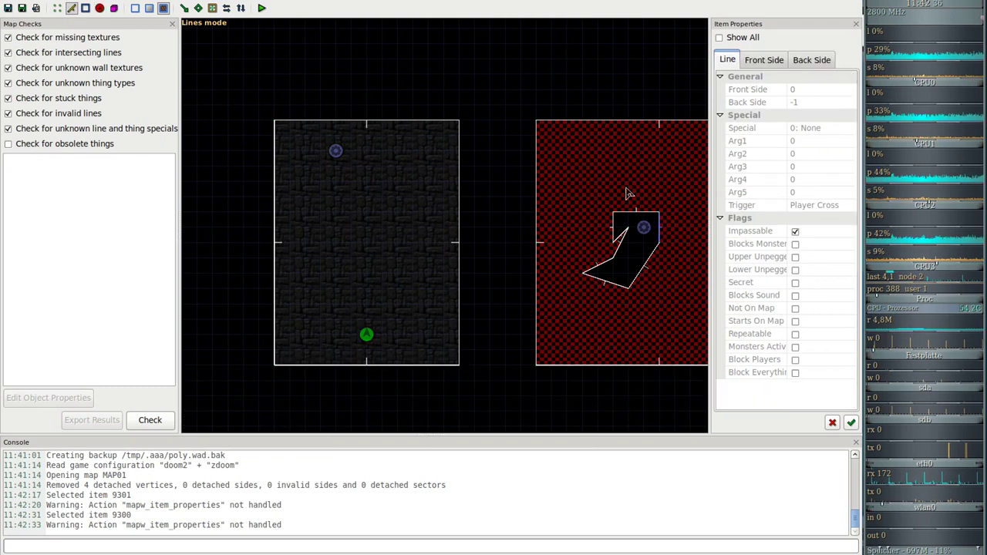
right_click(660, 229)
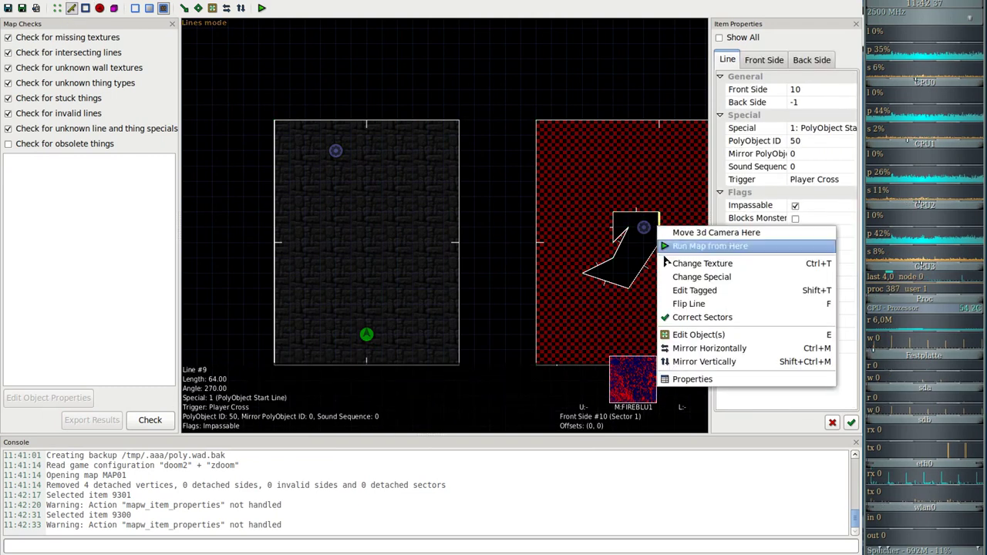
click(686, 380)
click(335, 121)
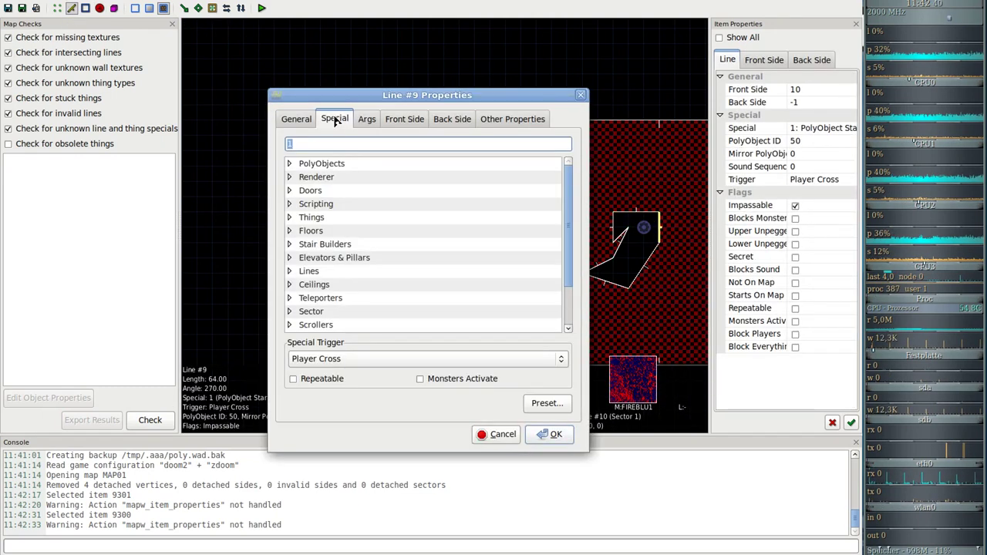
click(291, 163)
click(335, 178)
click(366, 119)
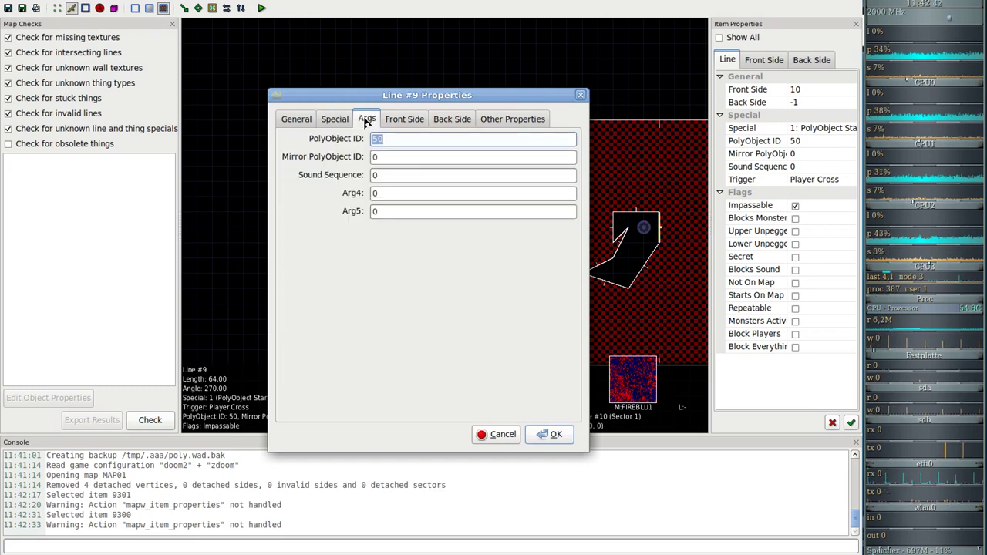
click(555, 434)
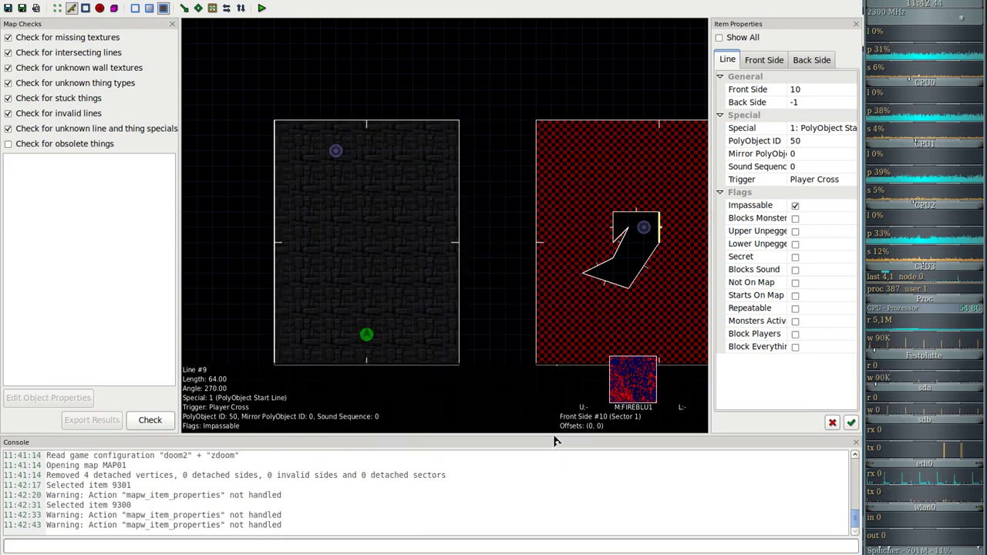
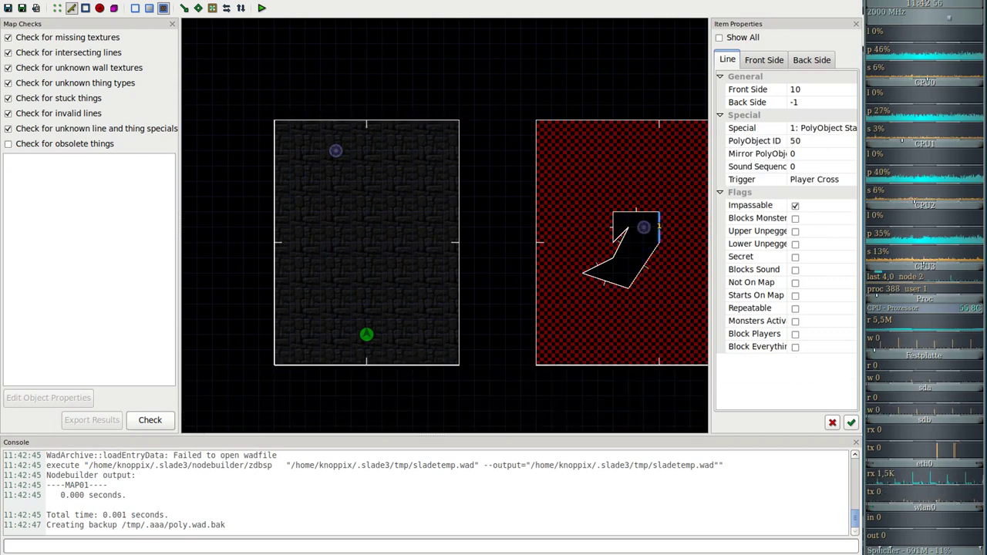
Save the map, switch to LXTerminal and rerun the previous command to launch the map in the game
key(alt+Tab)
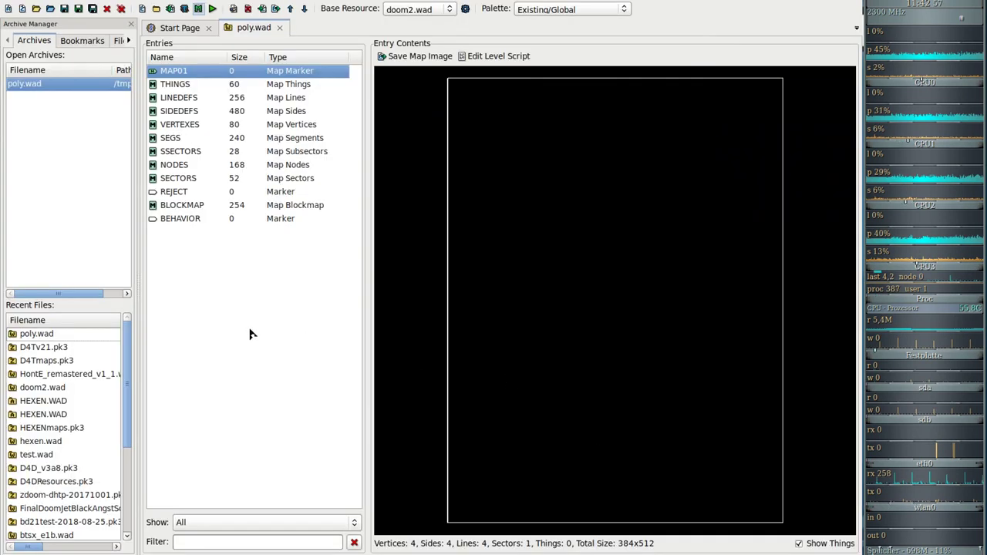
key(alt+Tab)
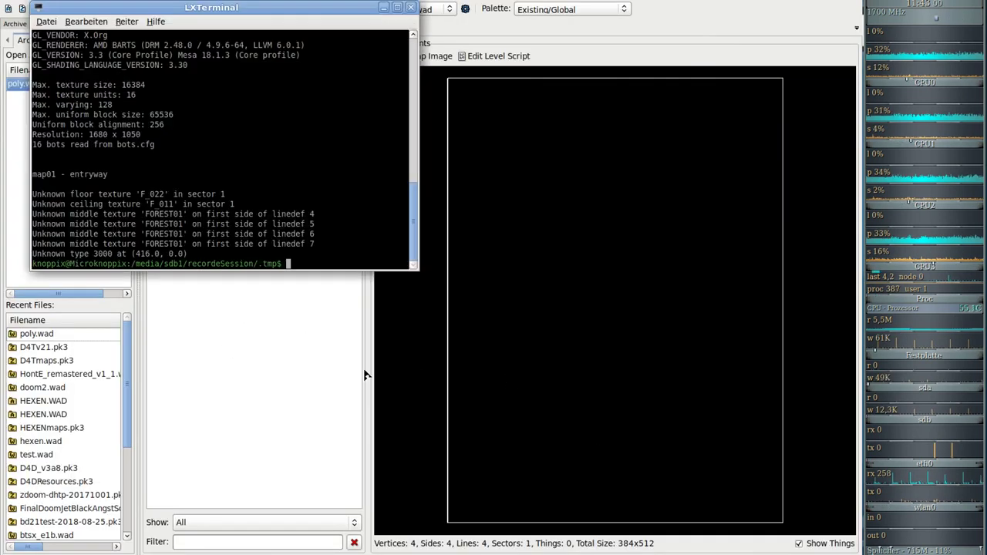
key(alt+Tab)
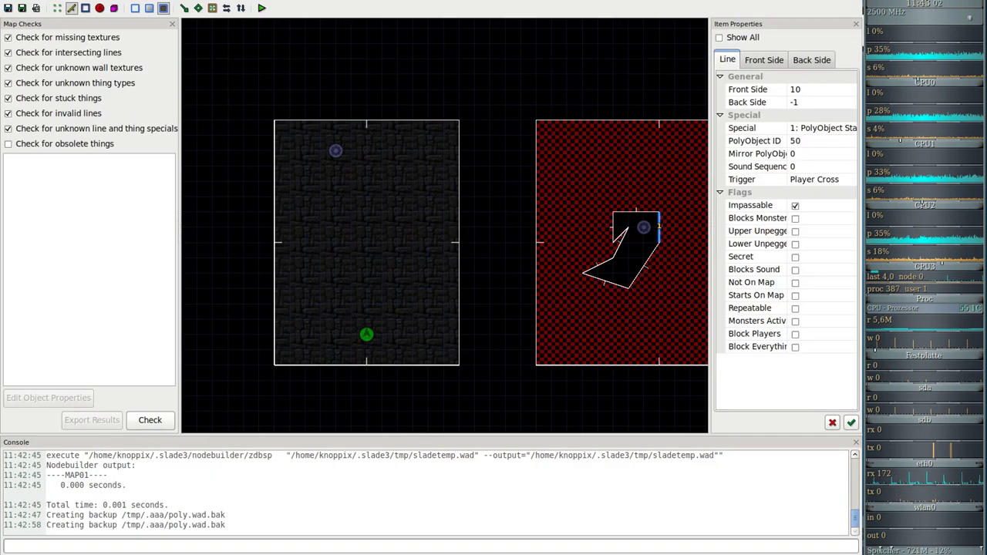
key(alt+Tab)
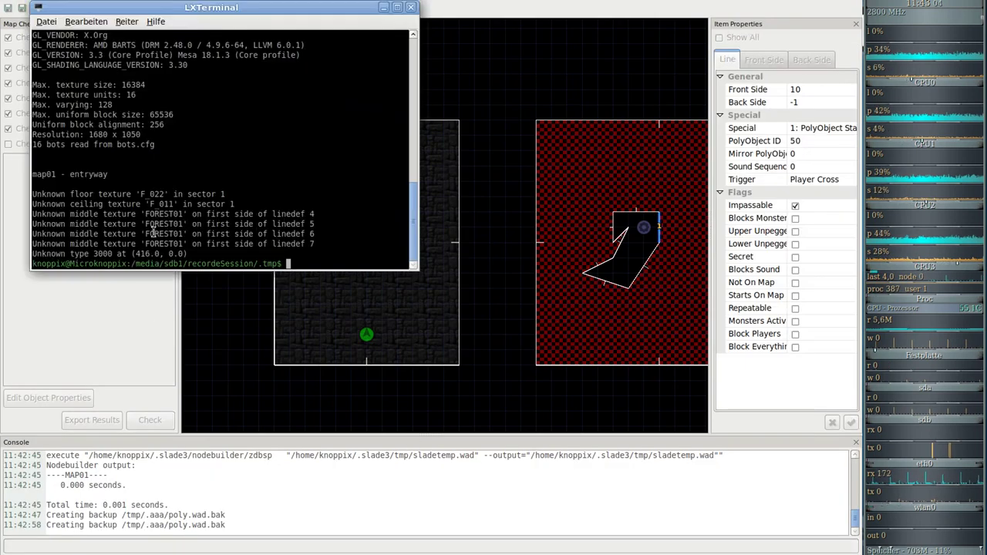
key(Up)
key(Return)
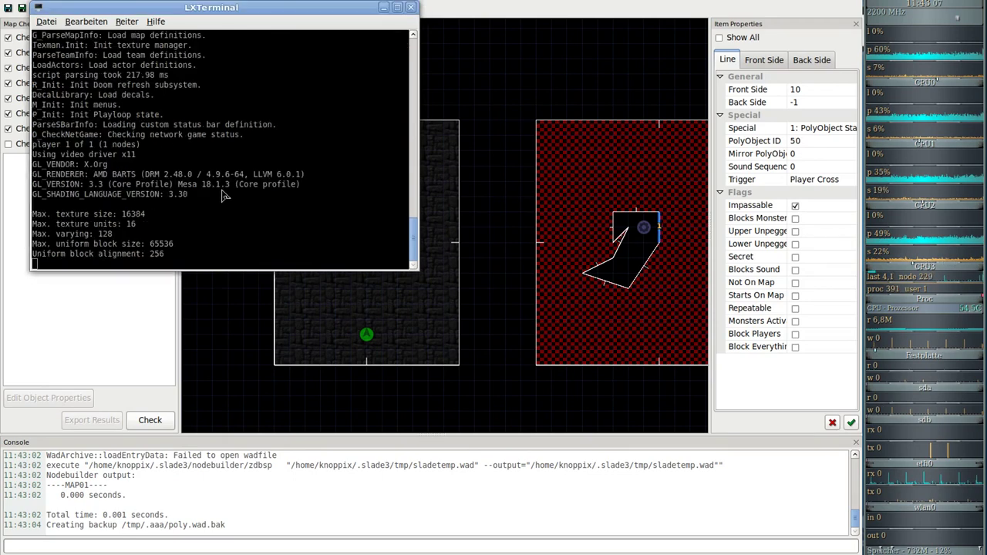
Walk around the red-and-blue polyobject in the running game to examine its sides, and quit the game
key(w)
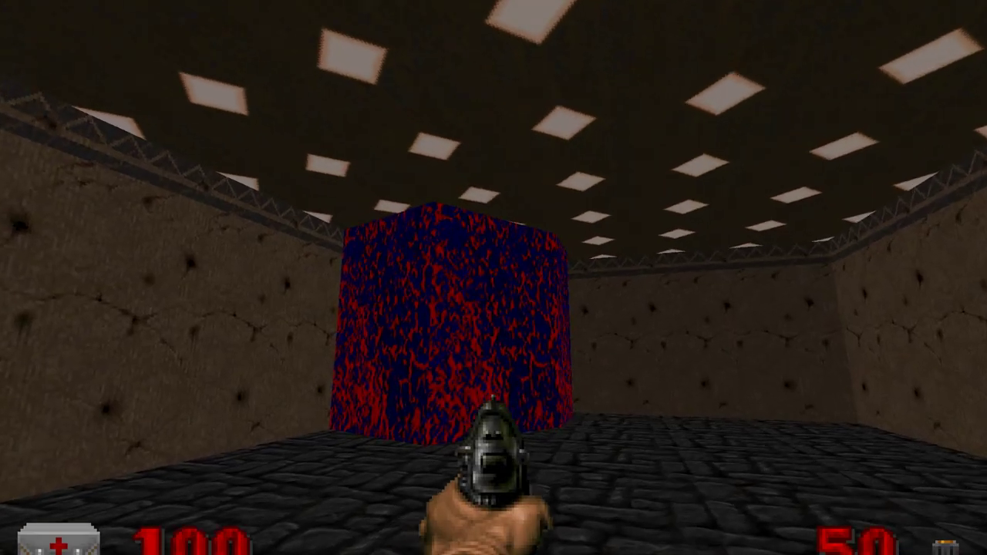
key(w)
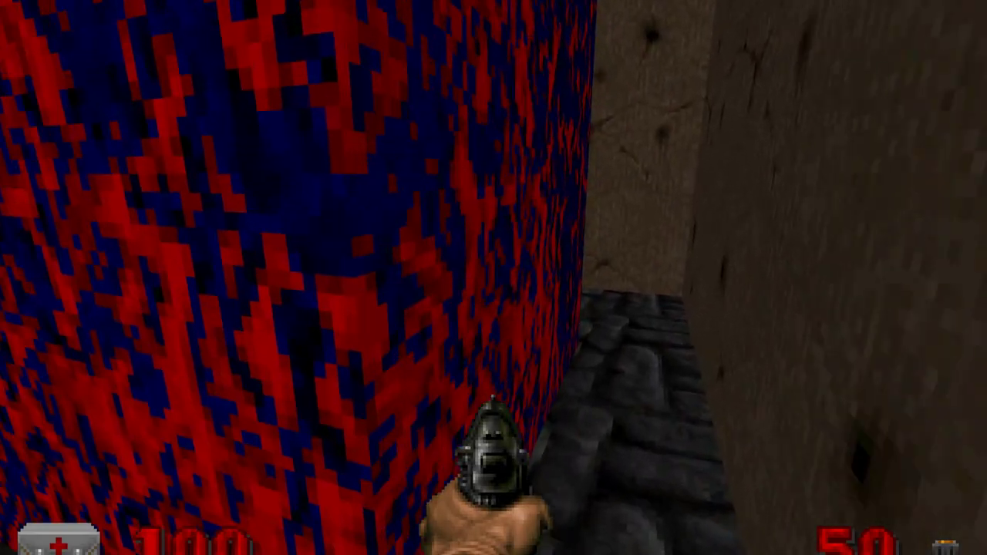
key(s)
key(Down)
key(Right)
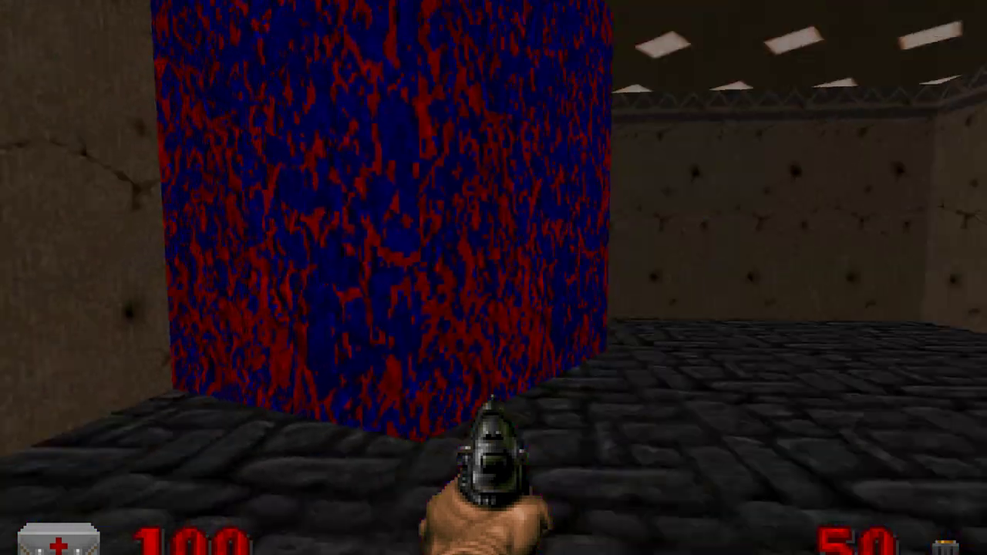
key(Down)
key(Left)
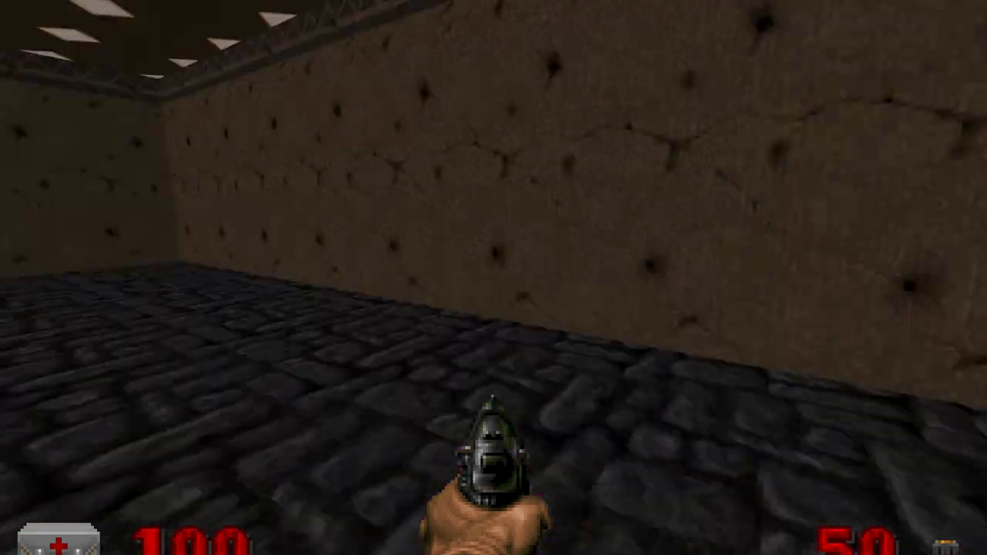
key(Right)
key(Down)
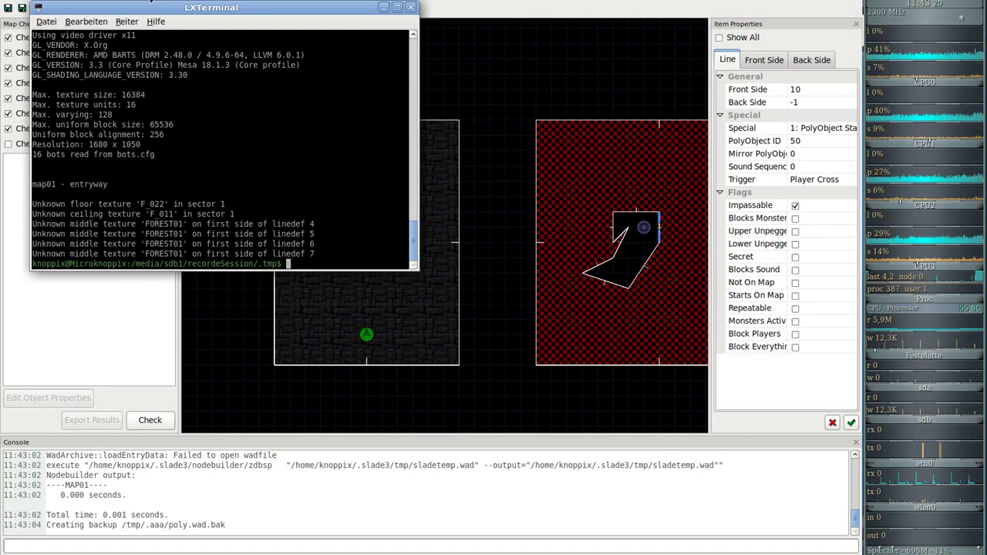
Move the LXTerminal window away from the polyobject and close it
drag(195, 8, 417, 248)
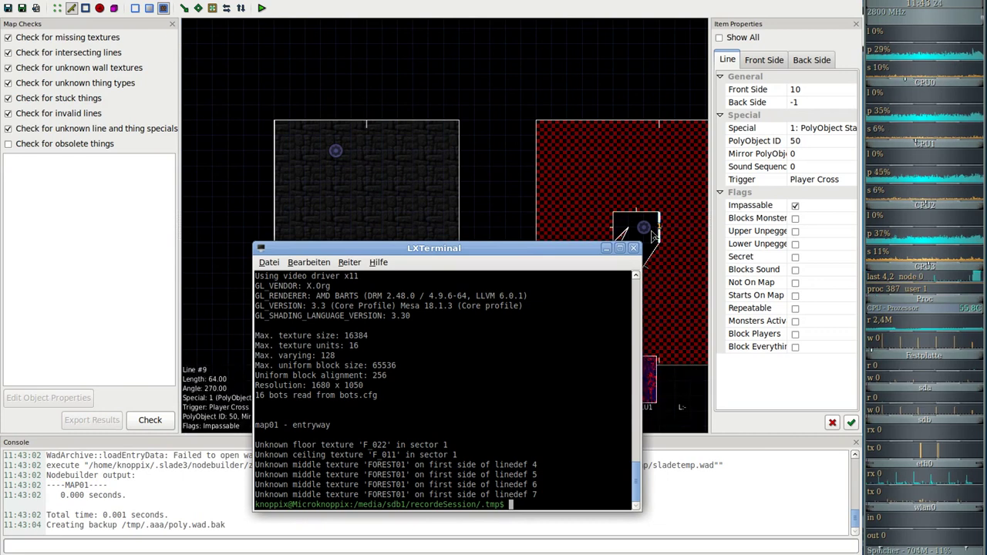
drag(584, 249, 576, 276)
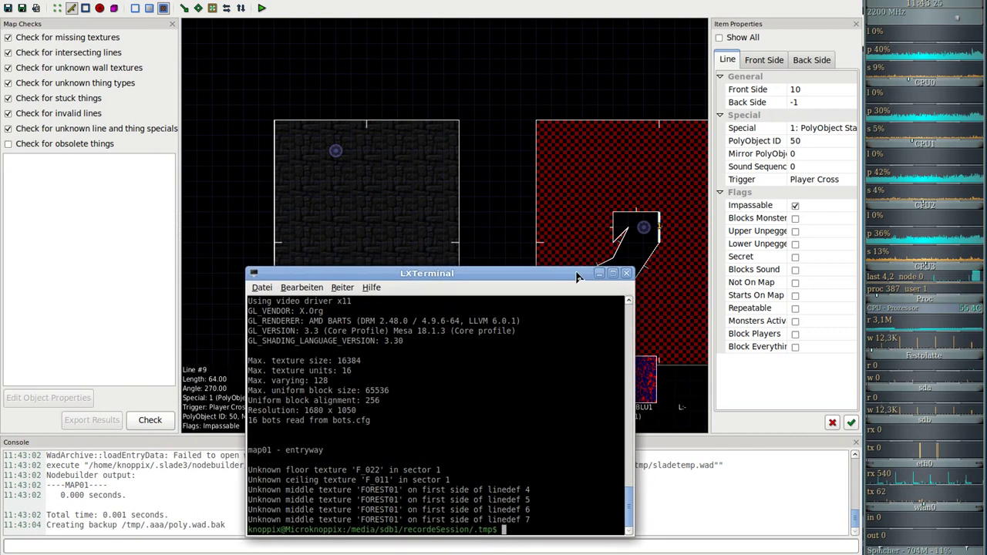
click(627, 274)
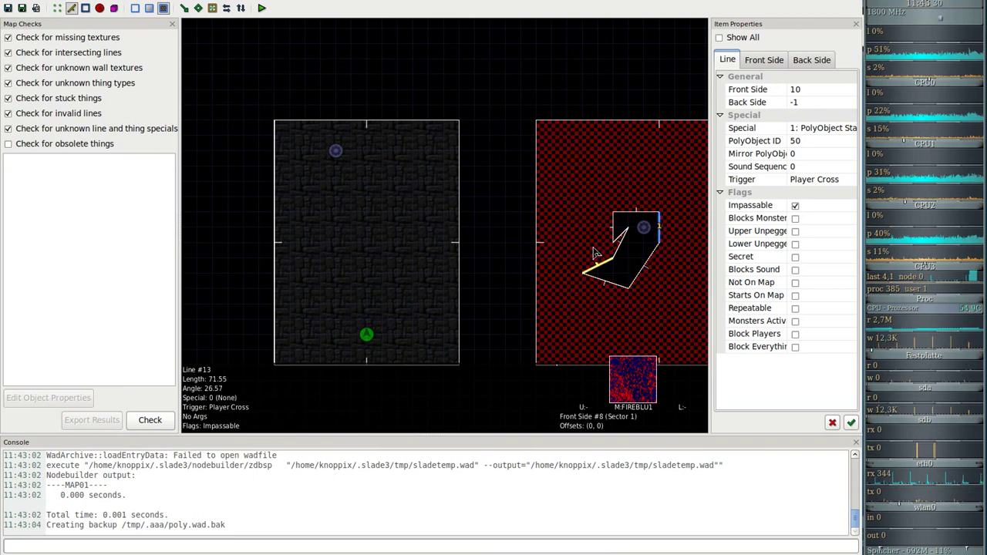
drag(577, 185, 678, 315)
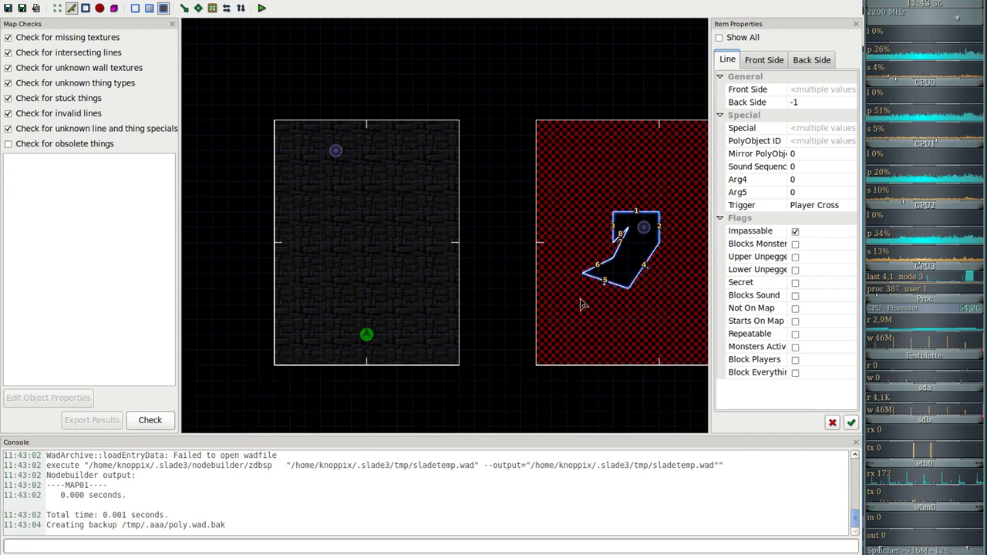
drag(492, 78, 796, 362)
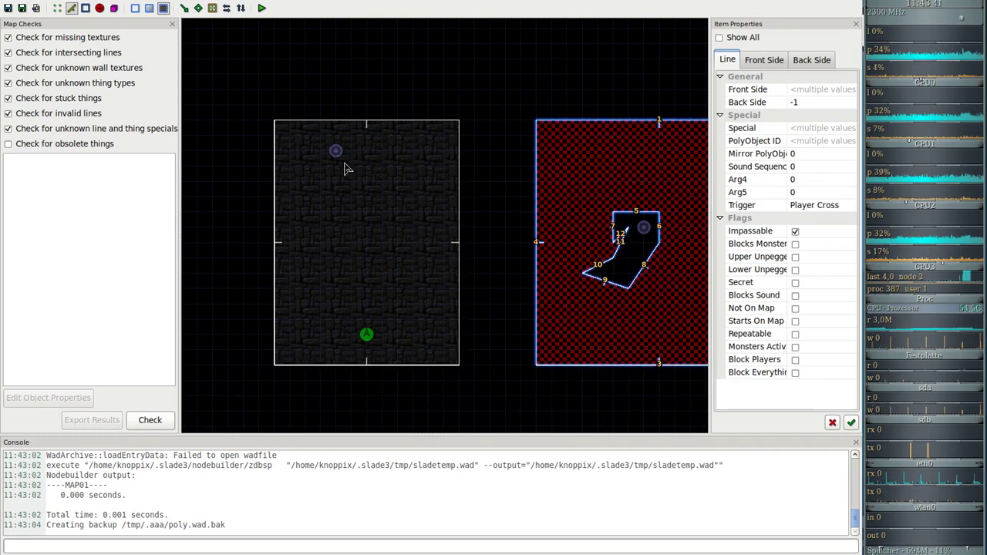
drag(355, 169, 325, 142)
key(t)
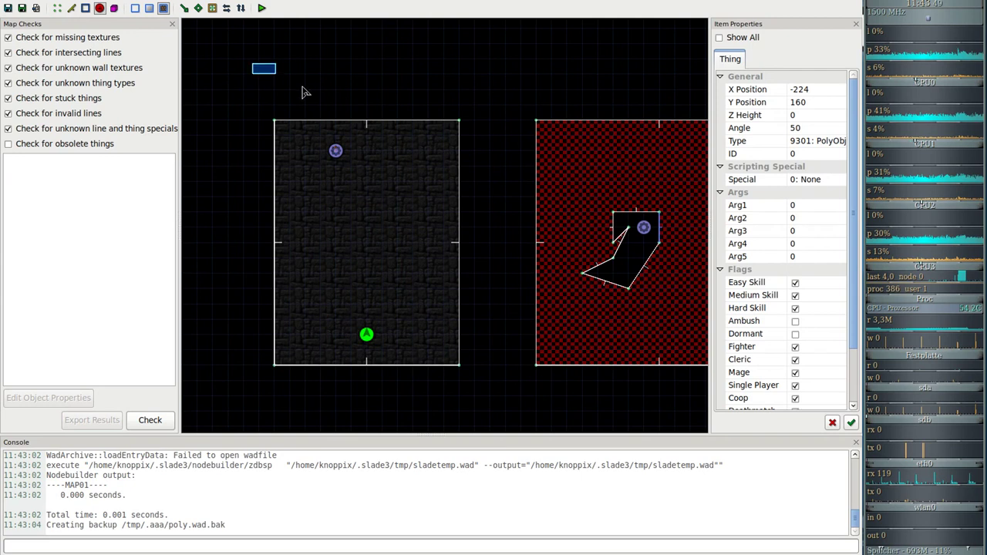
drag(305, 92, 401, 116)
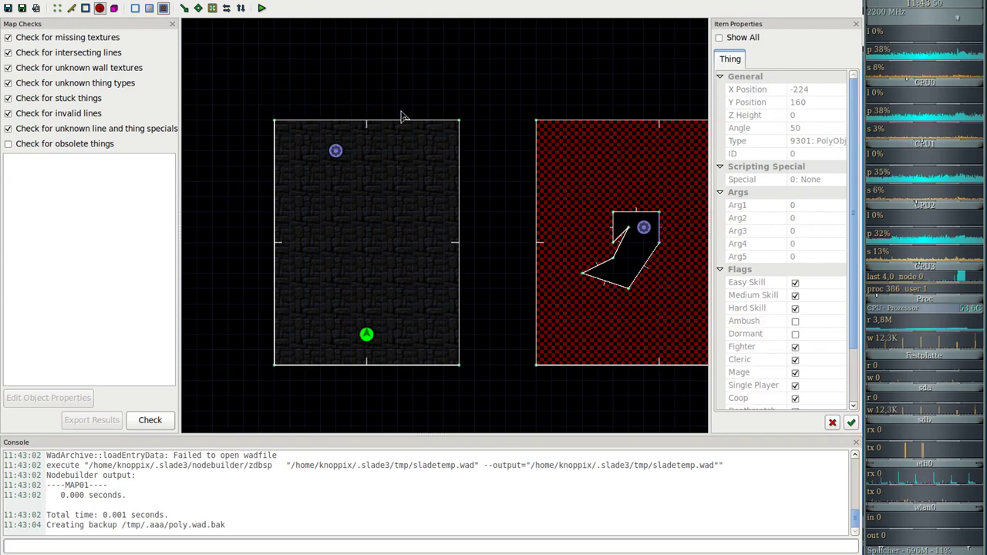
Draw a small closed rectangle about 64 units long near the centre of the player's room
click(71, 10)
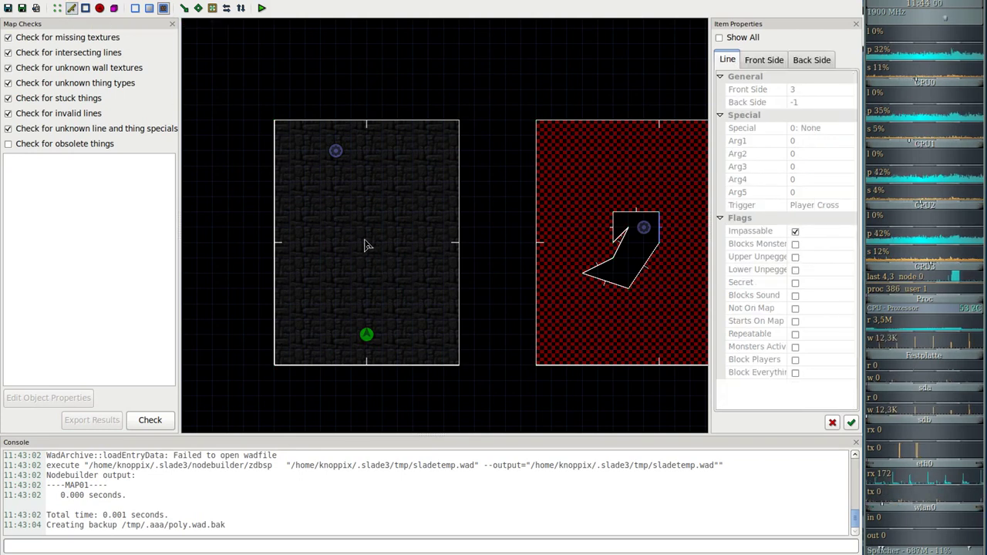
key(space)
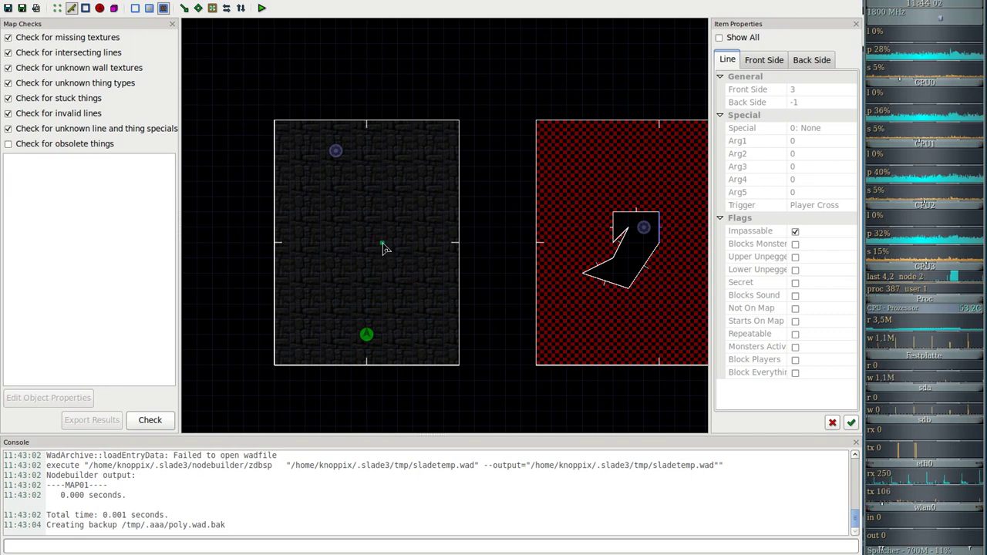
click(413, 245)
click(385, 258)
click(382, 245)
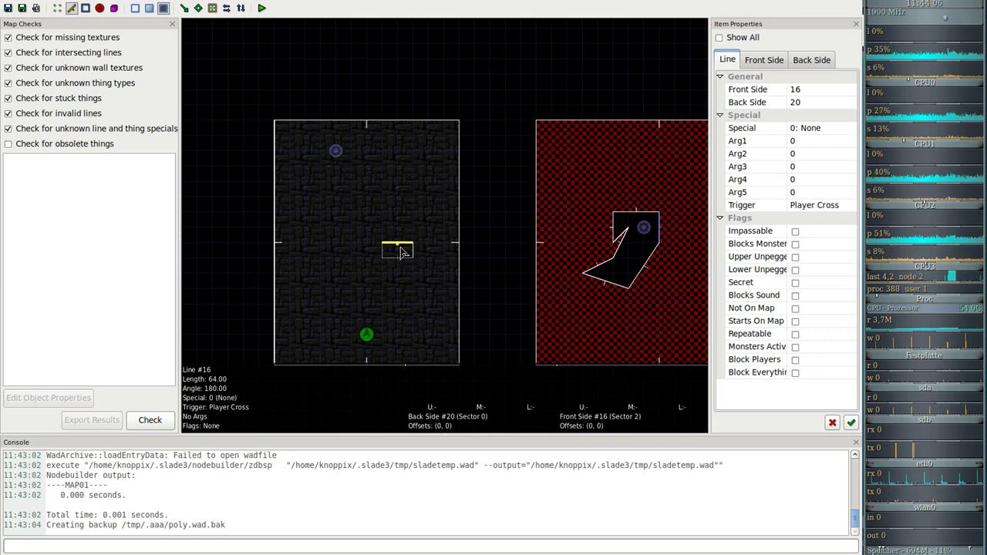
Raise the floor of the new rectangular sector to a height of 32 in the 3D view
key(q)
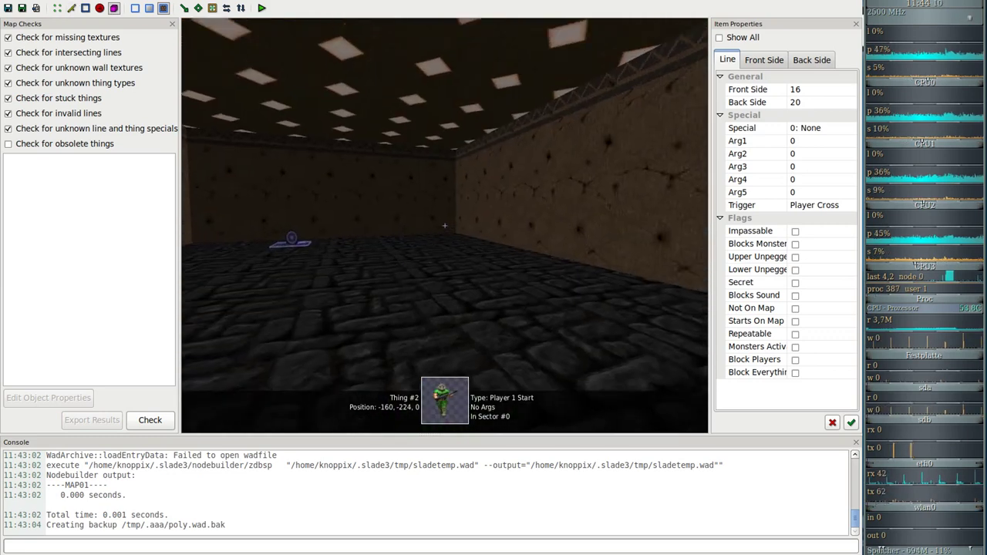
key(w)
scroll(445, 226, up, 3)
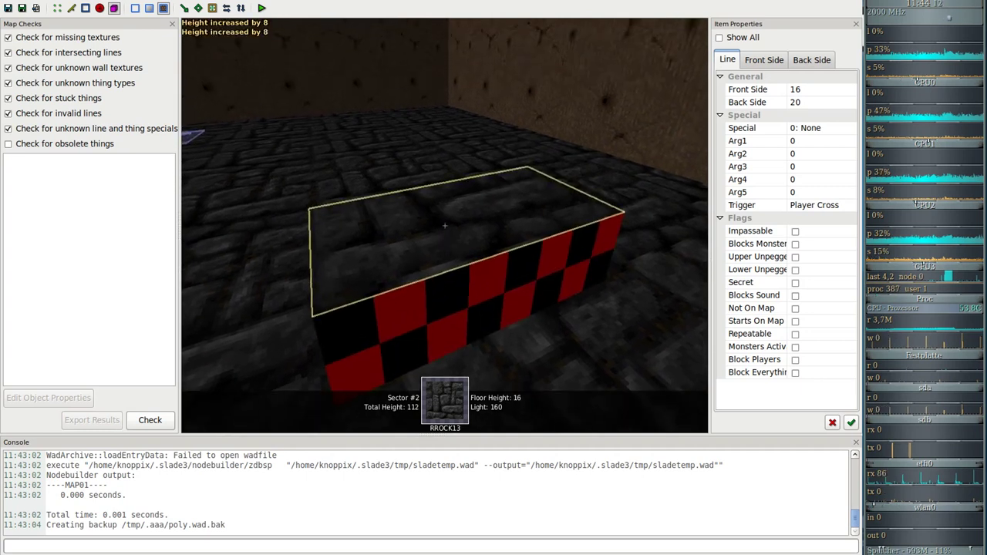
scroll(444, 225, up, 1)
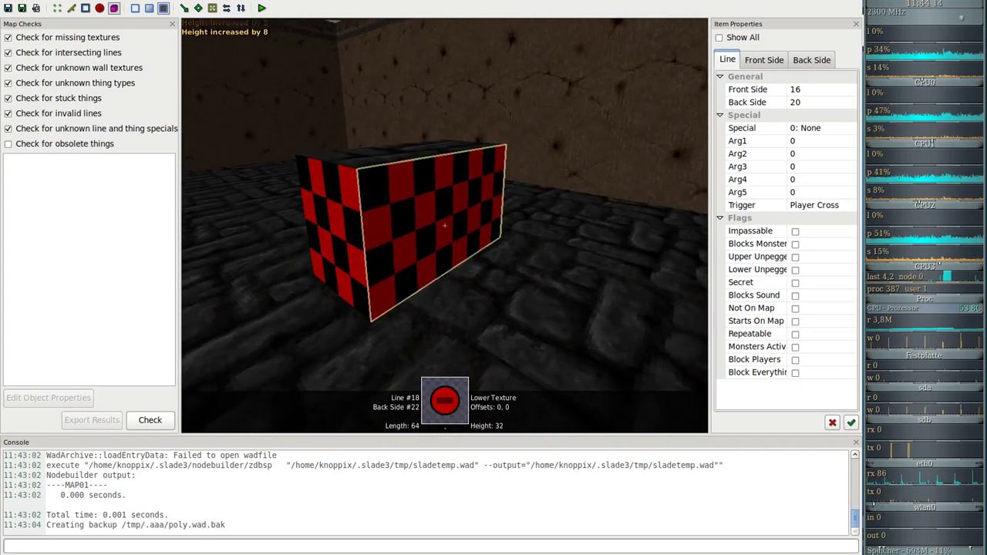
Apply the ROCK2 texture to the lower walls on all four sides of the raised block in the 3D view
right_click(445, 225)
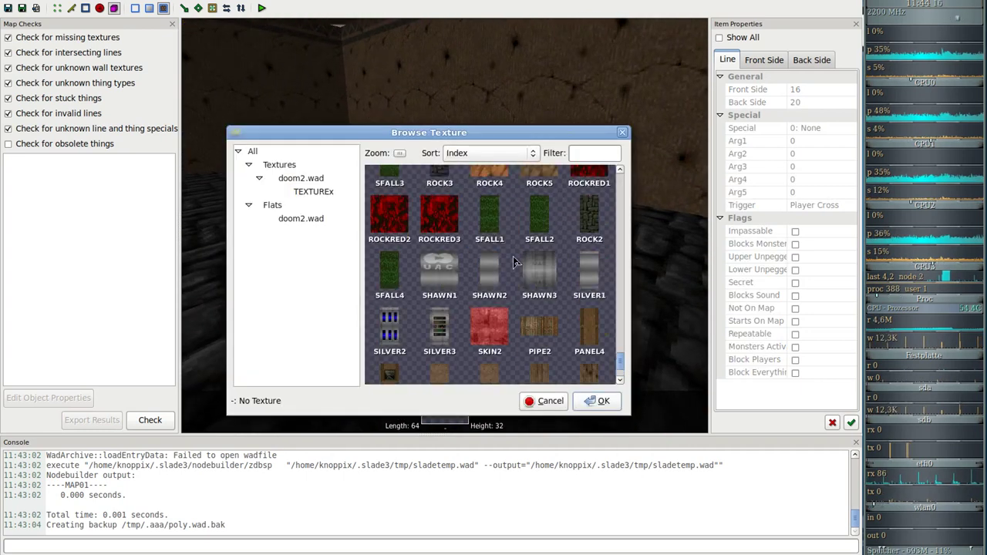
double_click(589, 220)
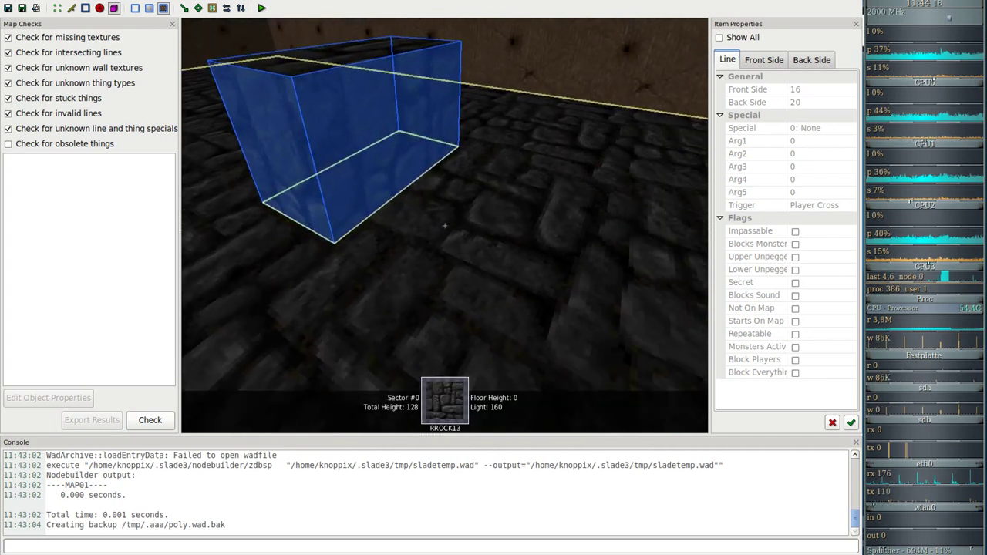
key(s)
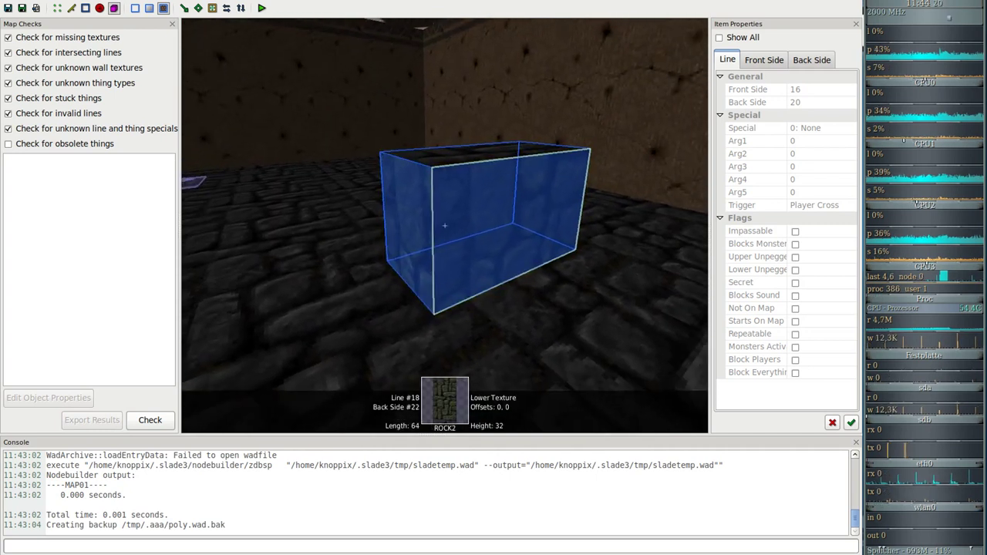
click(445, 225)
key(a)
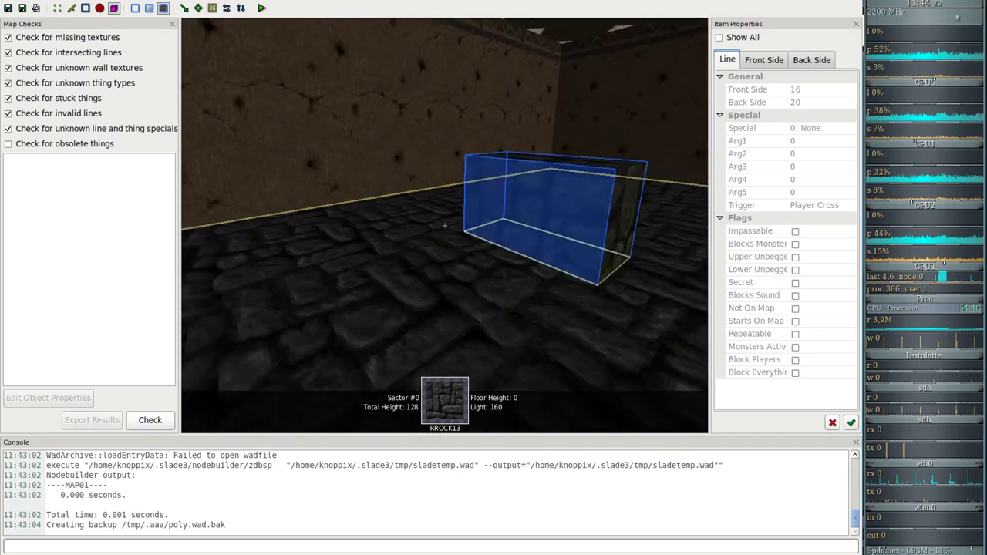
key(a)
click(445, 225)
key(w)
click(445, 225)
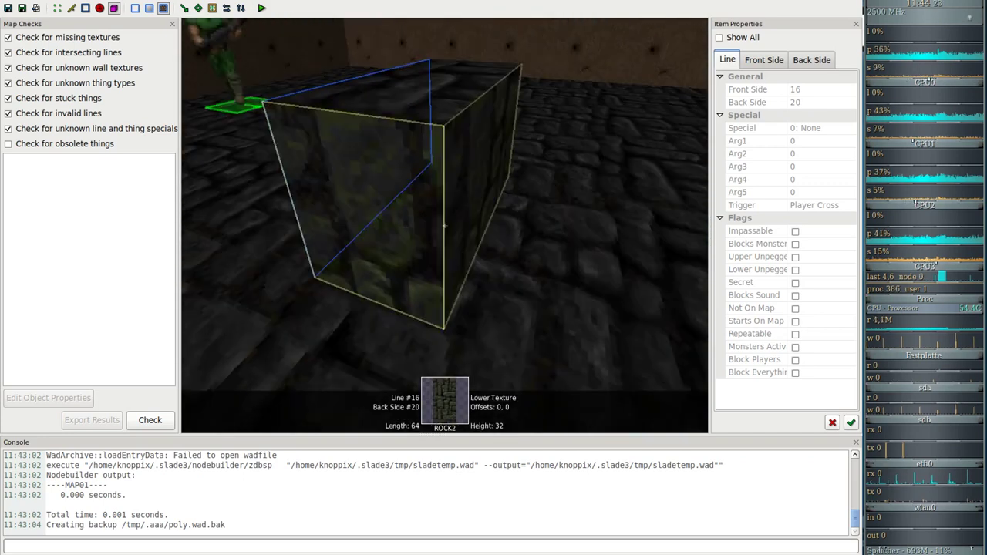
Replace the lower texture on the block's long side, line 18, with the SW2DIRT switch texture
key(a)
right_click(445, 225)
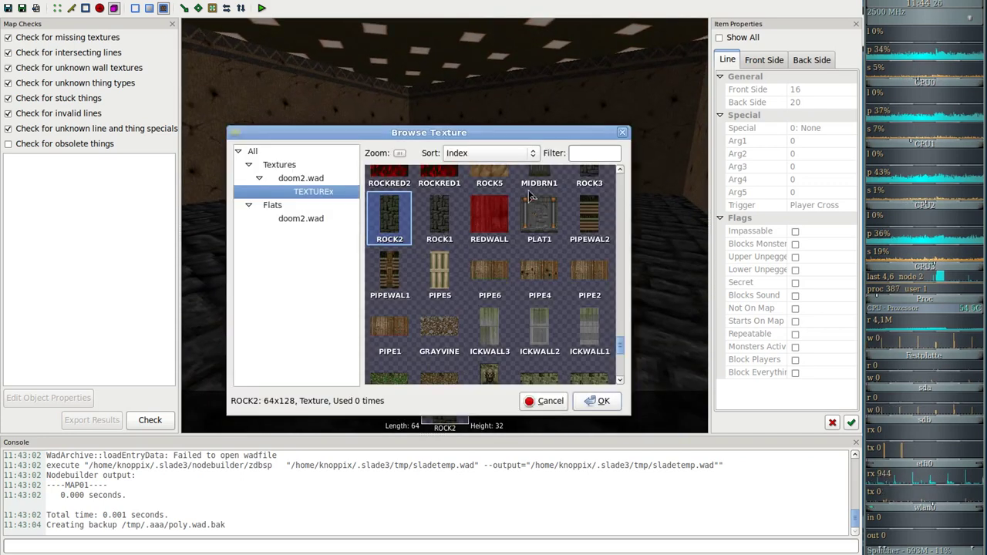
scroll(551, 186, up, 3)
scroll(551, 191, up, 3)
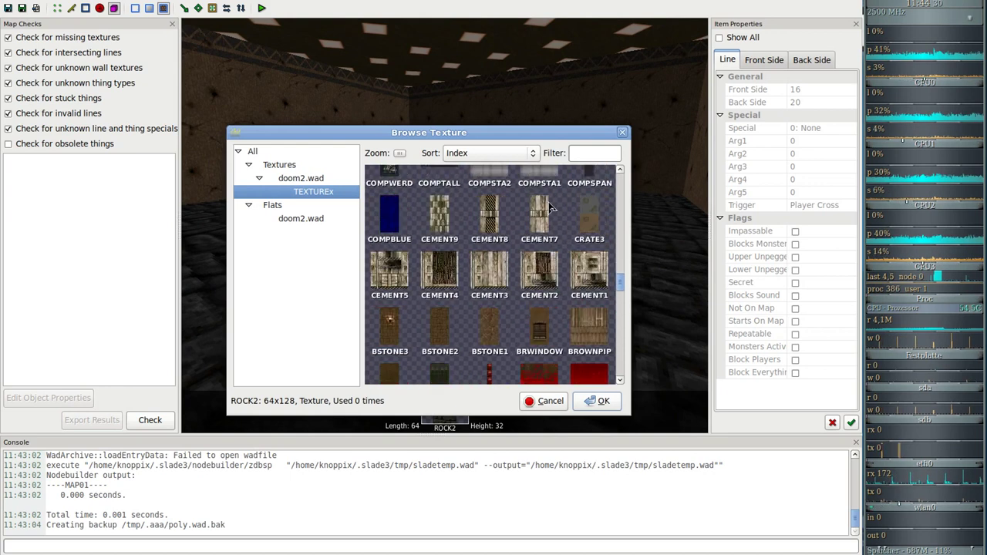
scroll(497, 283, up, 2)
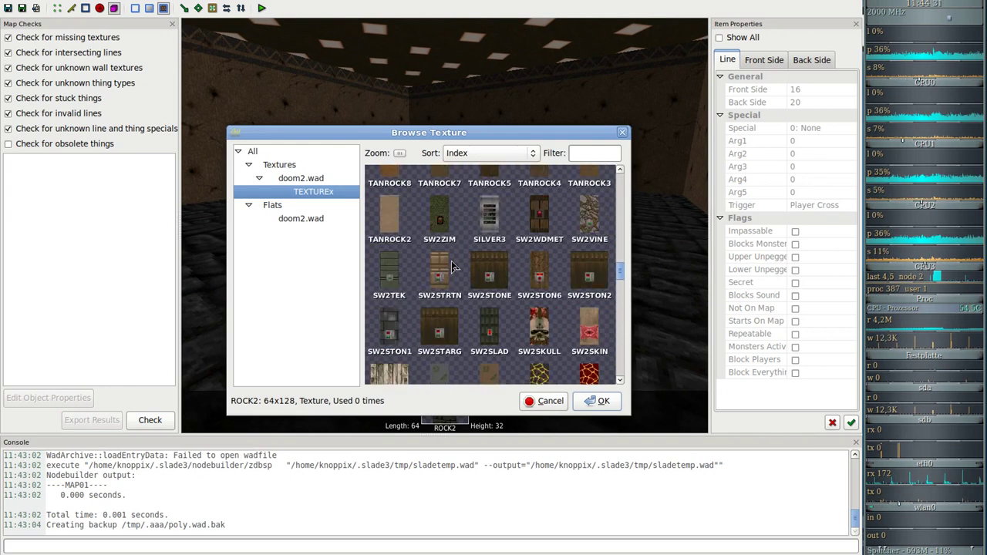
scroll(454, 267, up, 1)
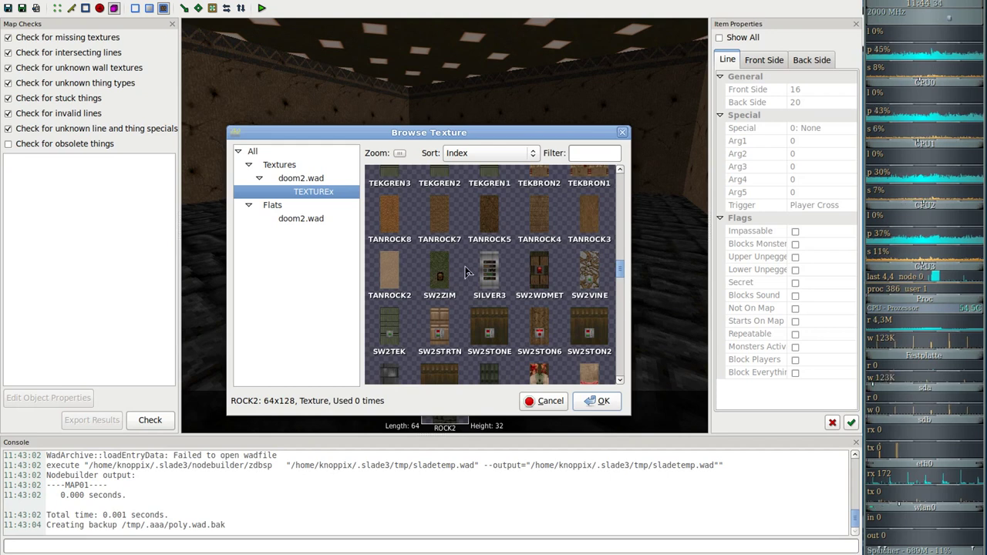
scroll(473, 271, up, 1)
scroll(473, 271, up, 1)
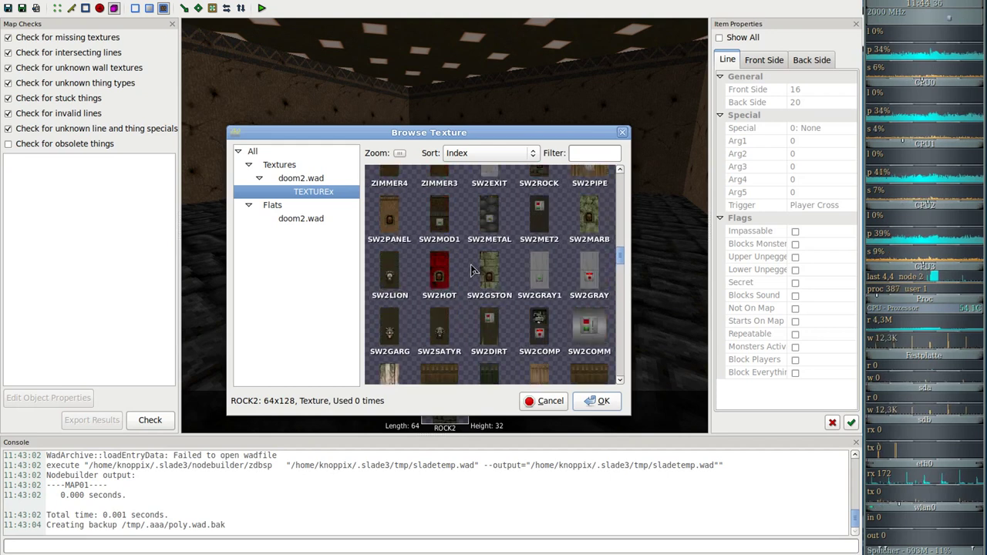
scroll(473, 271, up, 4)
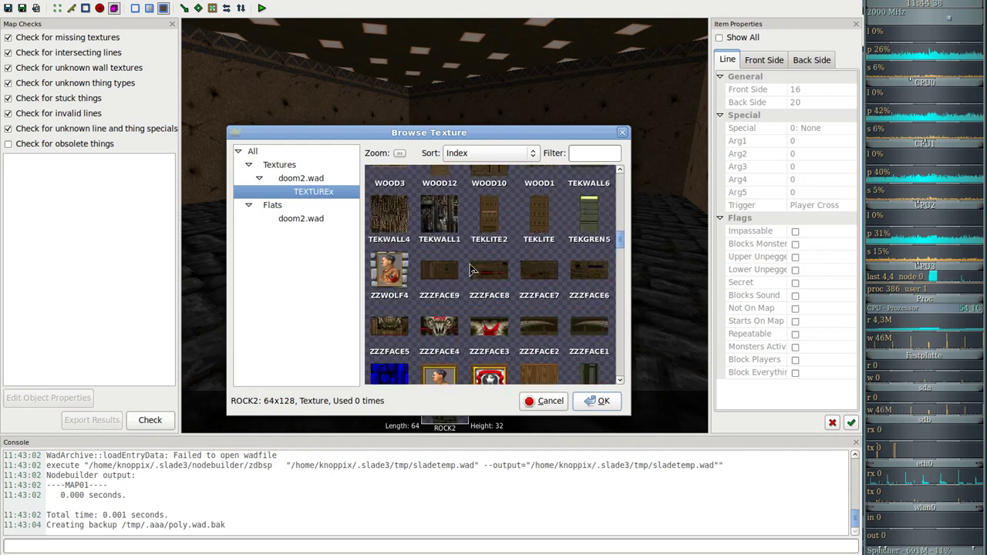
scroll(473, 270, up, 2)
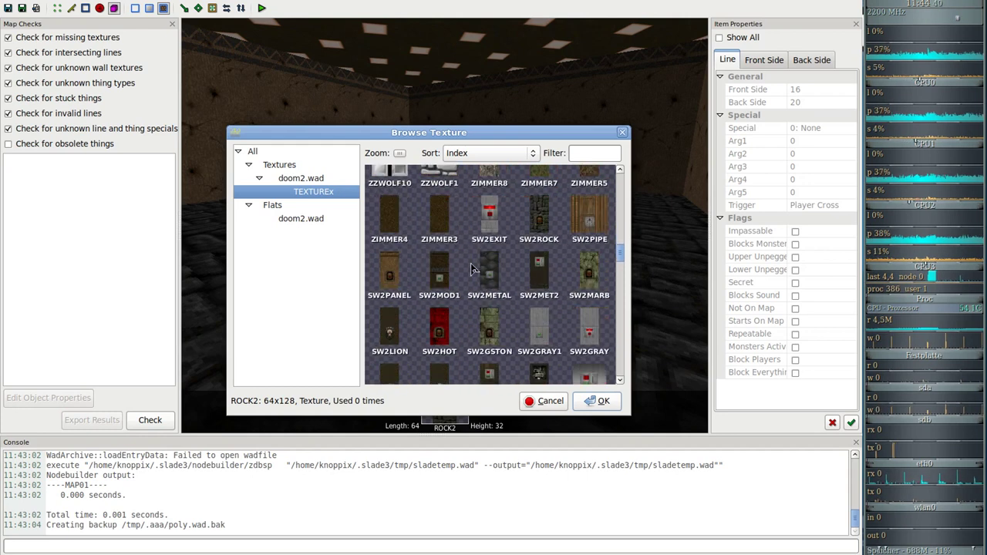
double_click(488, 278)
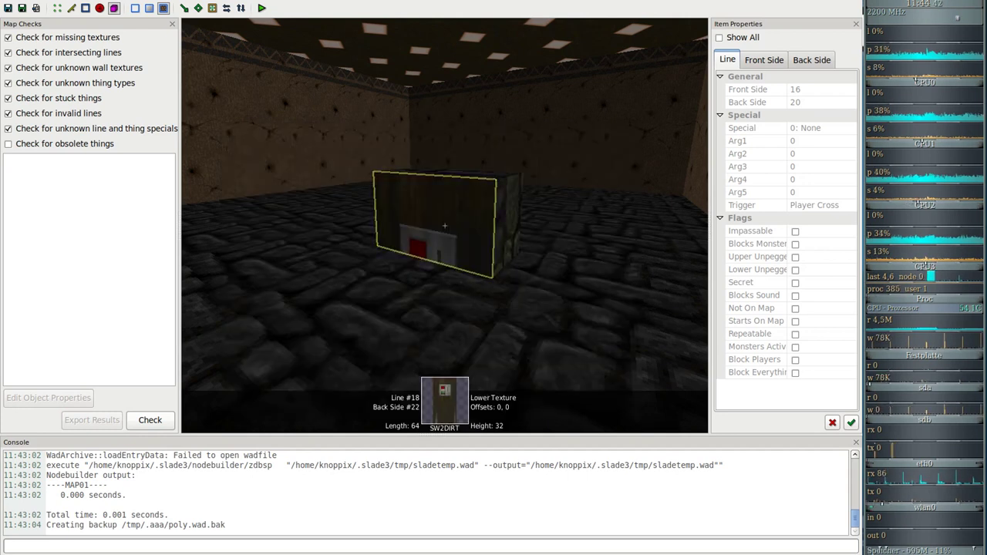
Raise the block to a height of 56 and leave the 3D view
scroll(444, 226, up, 1)
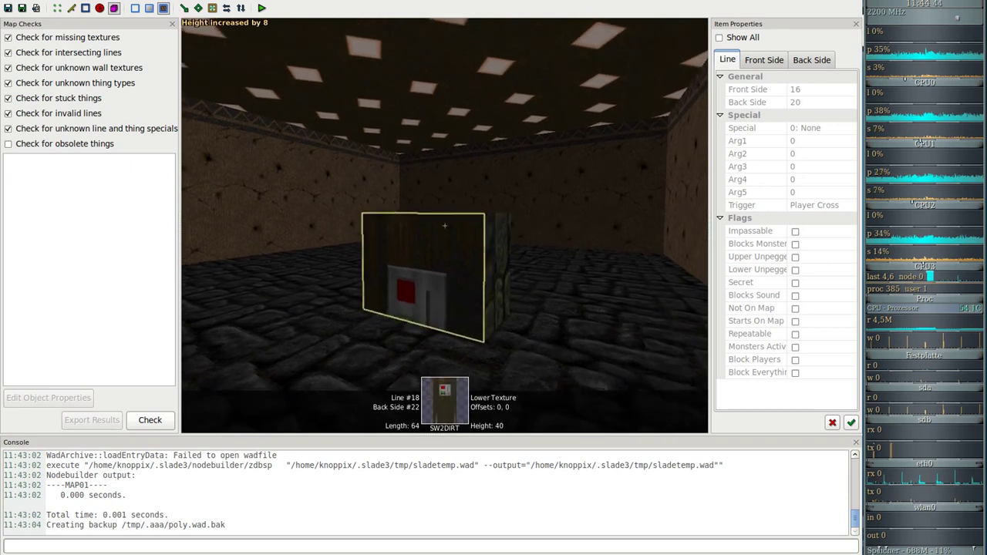
key(w)
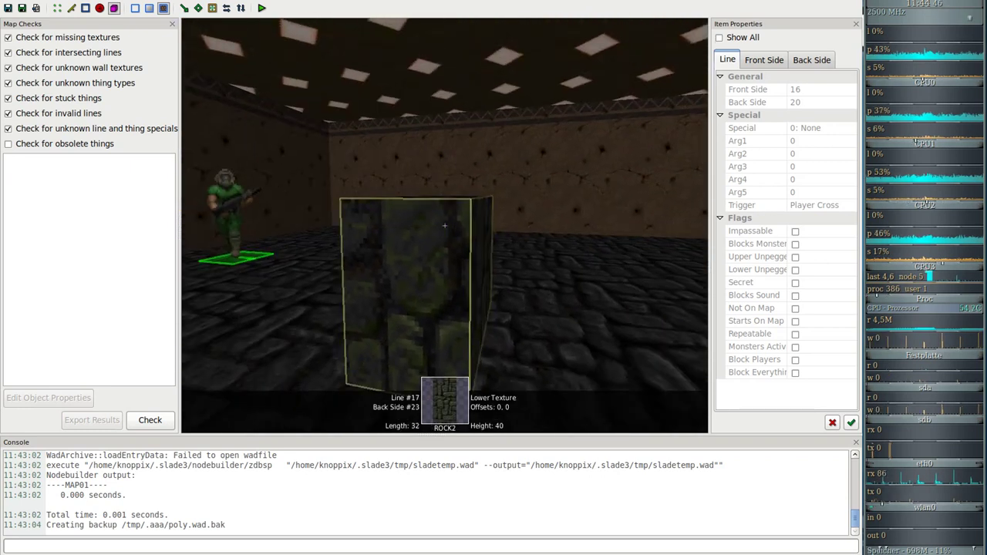
scroll(444, 226, up, 1)
scroll(444, 226, up, 1)
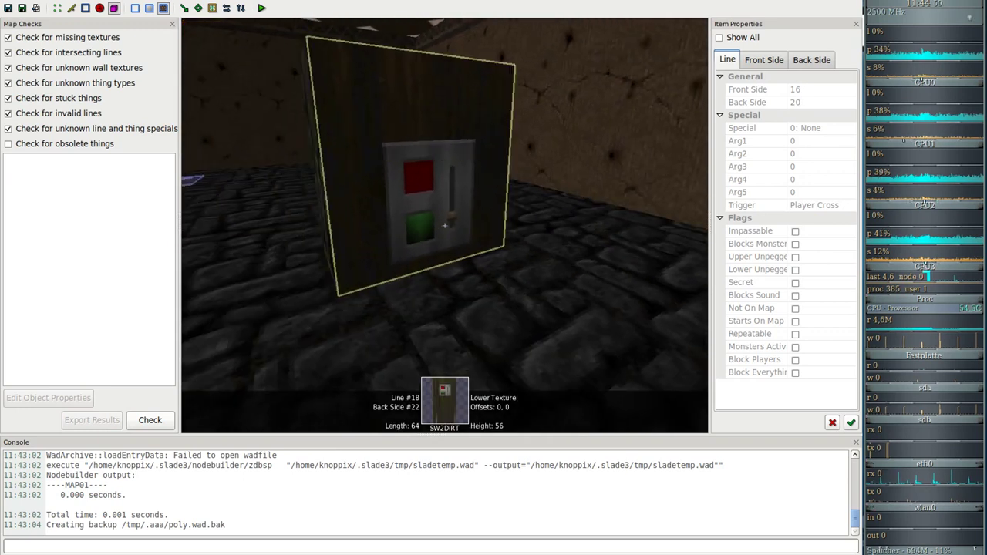
key(q)
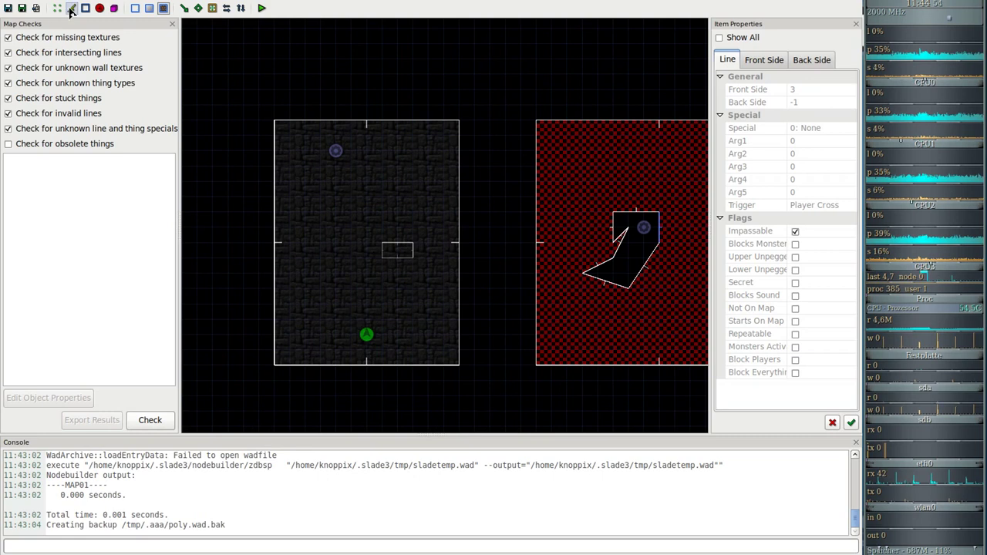
Assign the Polyobj_Move special with the Player Use trigger to the block's switch-textured line in its properties
right_click(394, 259)
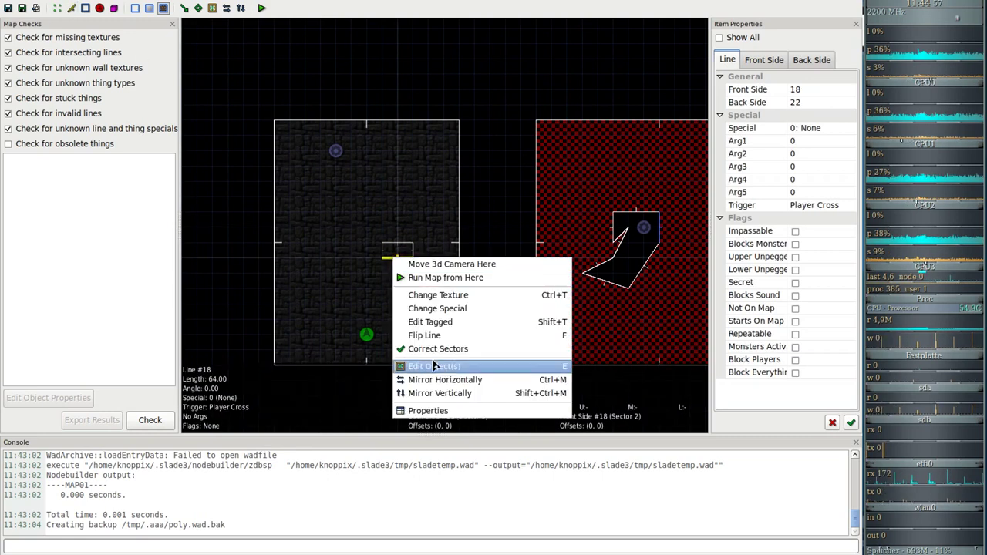
click(435, 412)
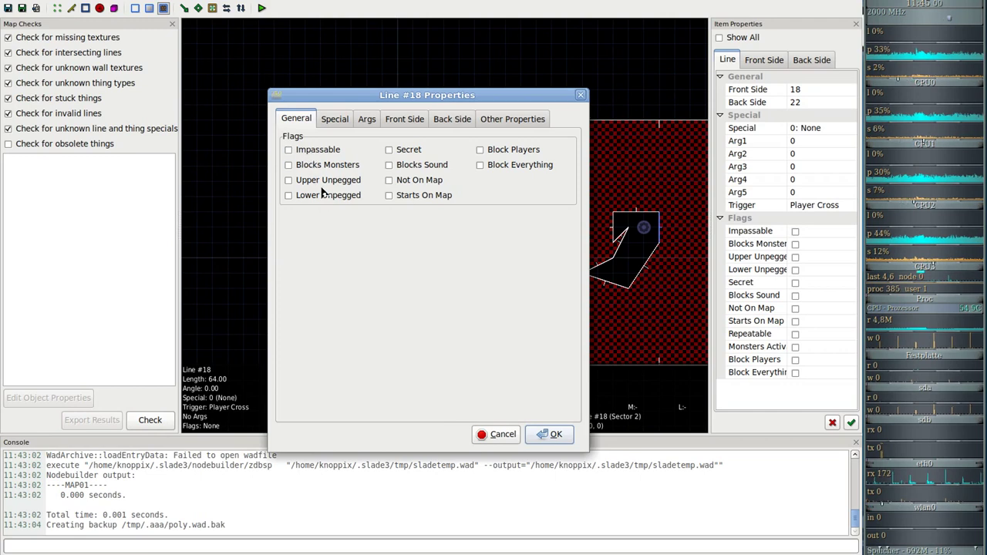
click(334, 124)
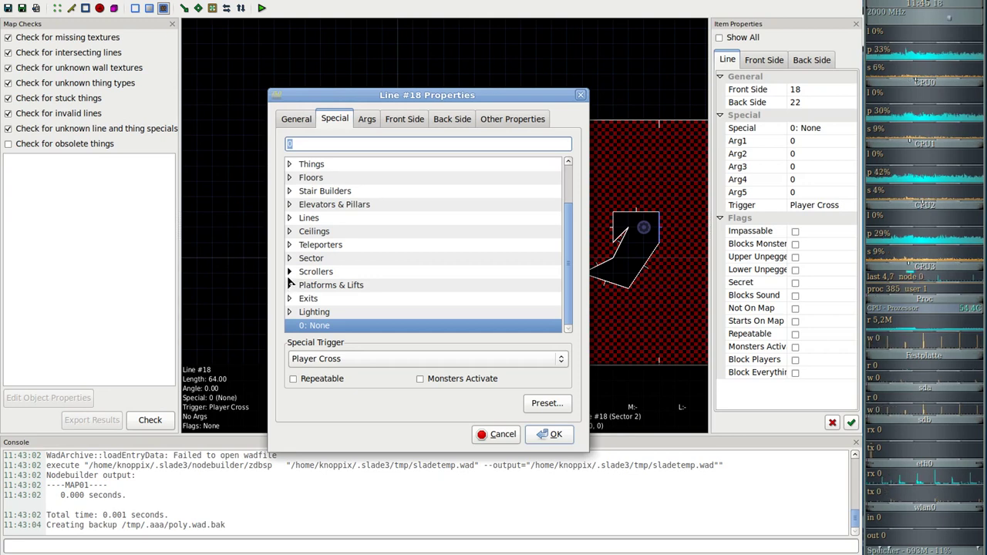
scroll(291, 284, up, 3)
click(290, 165)
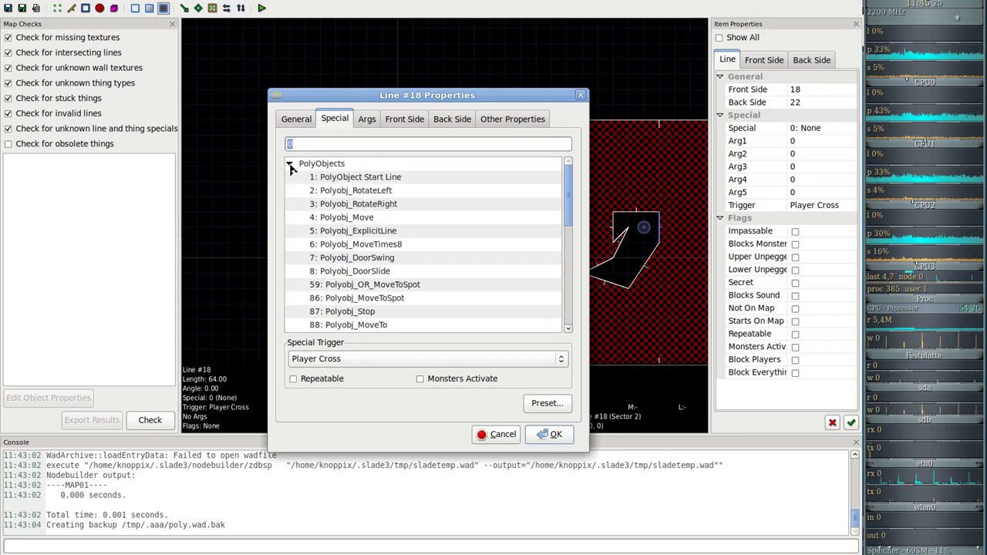
click(327, 166)
drag(326, 99, 472, 163)
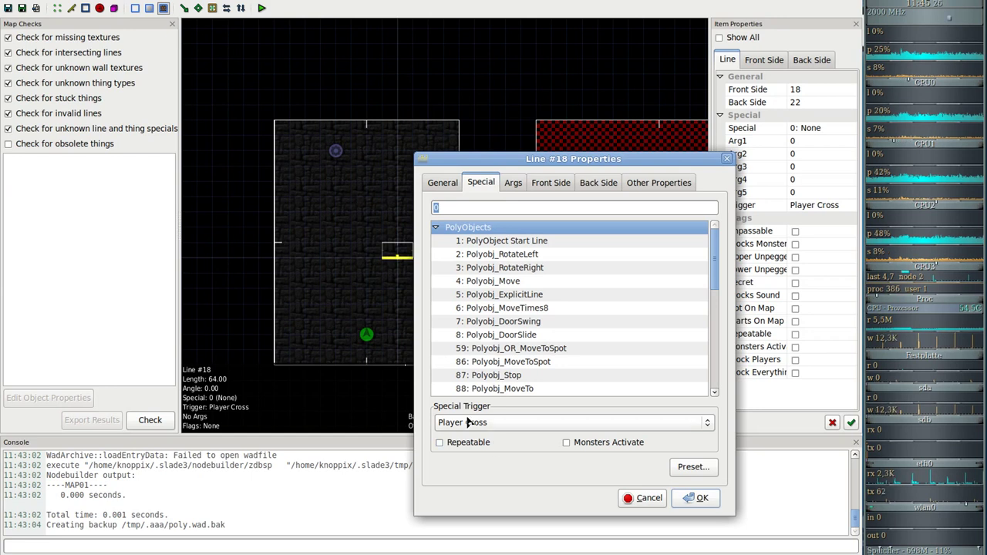
click(498, 423)
click(528, 440)
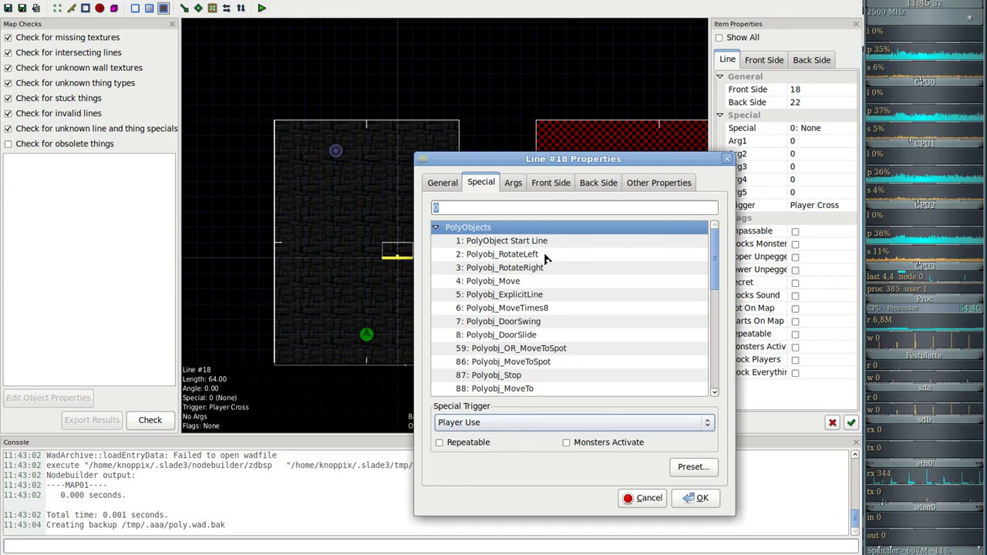
click(543, 282)
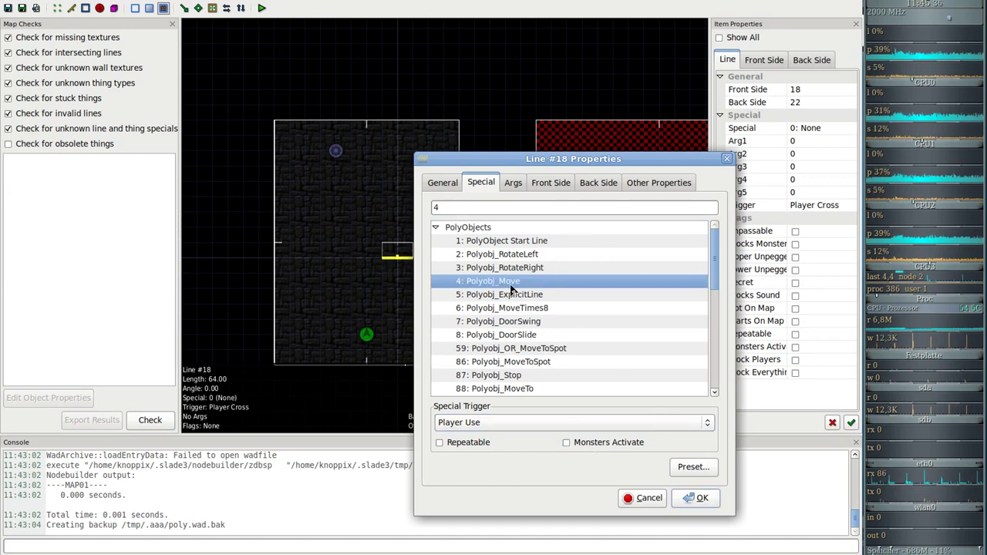
Set the special's PolyObject ID to 50 and its speed to 10
click(513, 183)
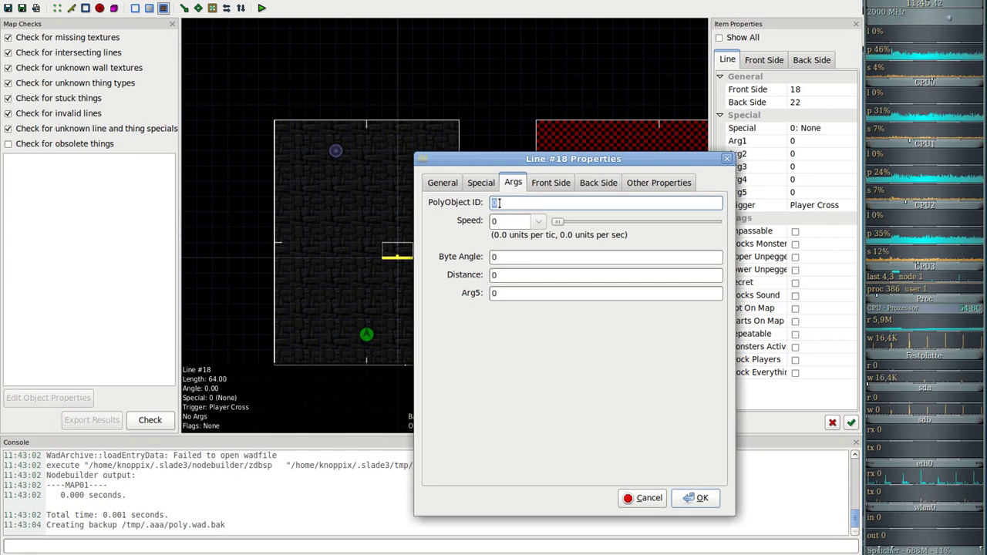
text(50)
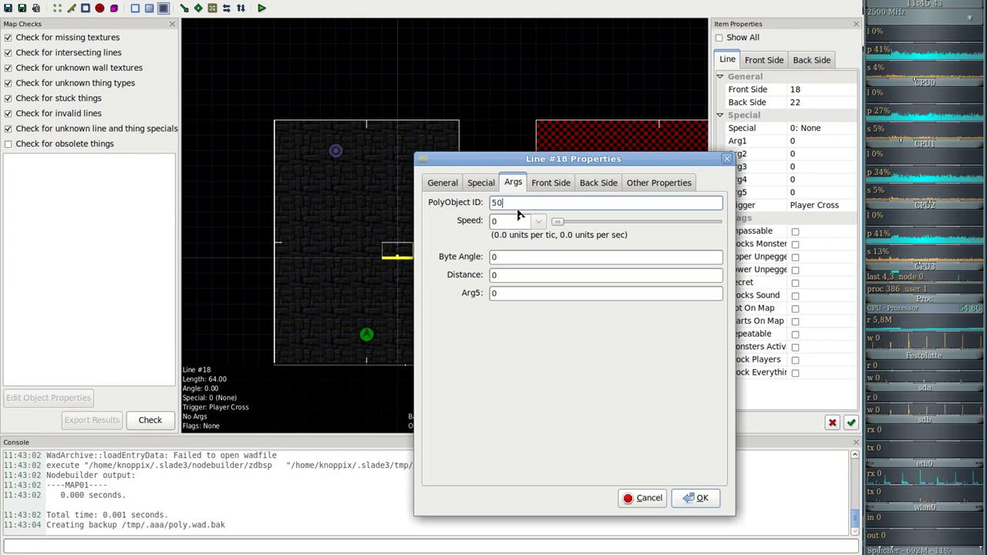
double_click(505, 204)
click(525, 204)
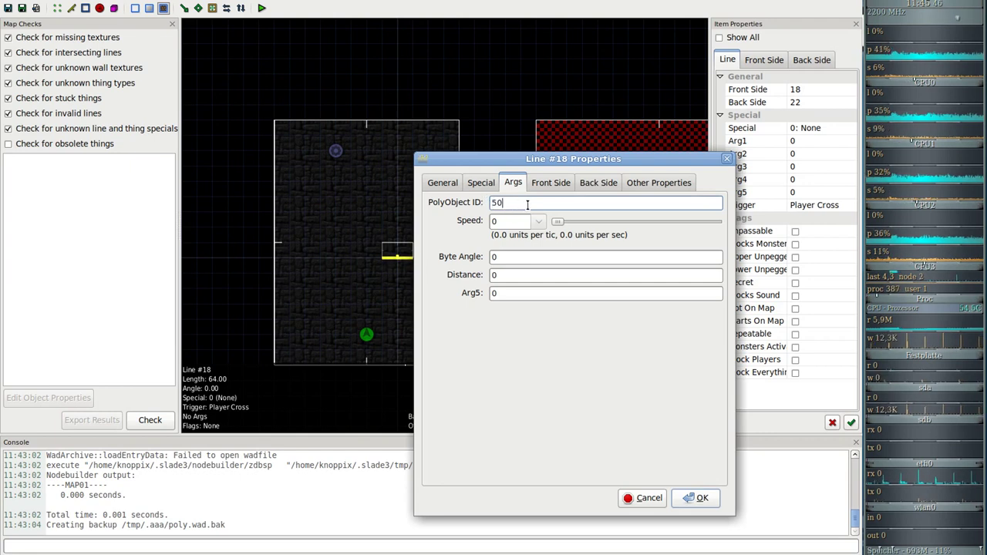
key(Tab)
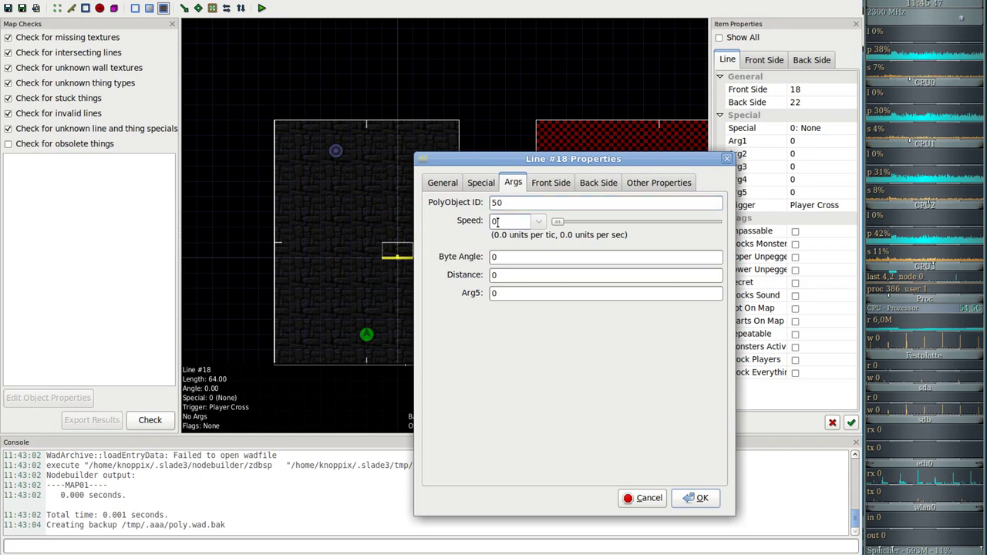
text(10)
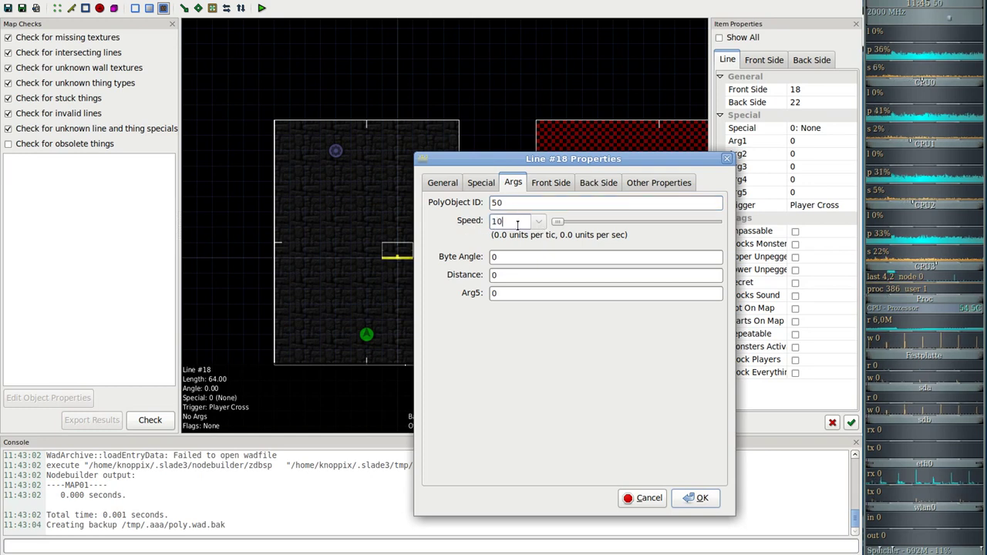
click(518, 261)
mouse_move(568, 222)
mouse_down()
mouse_move(683, 221)
mouse_move(564, 225)
mouse_up()
key(Tab)
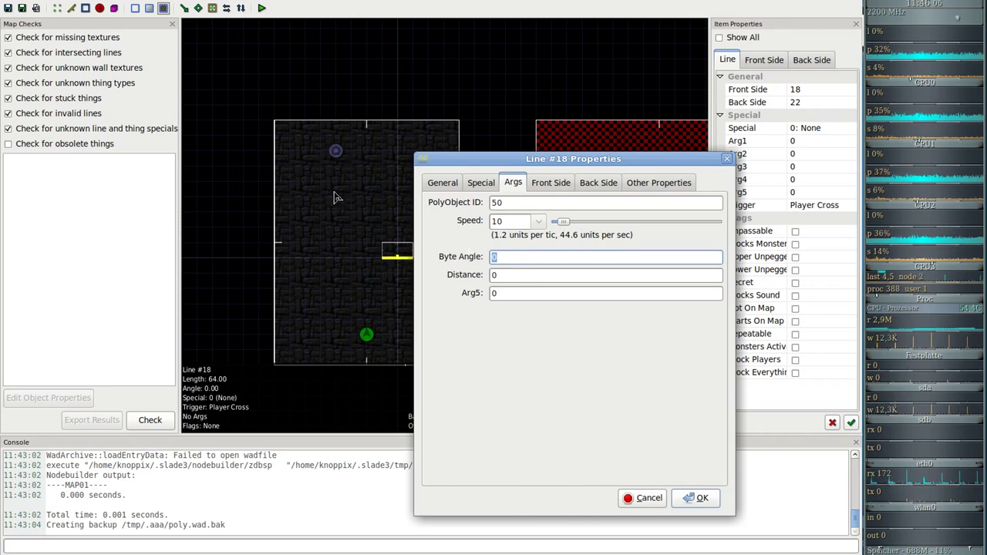
Set the byte angle of the polyobject move to 192
click(509, 254)
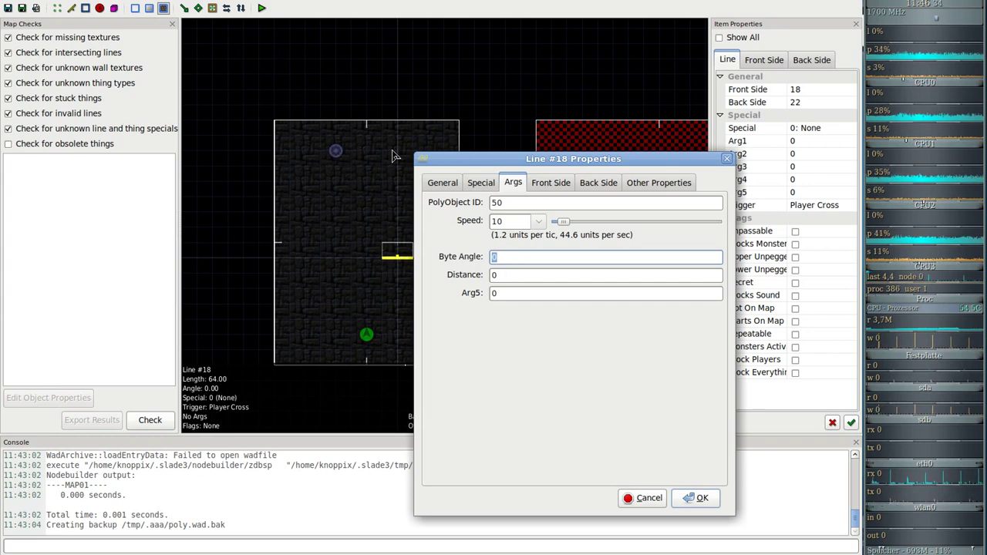
text(36)
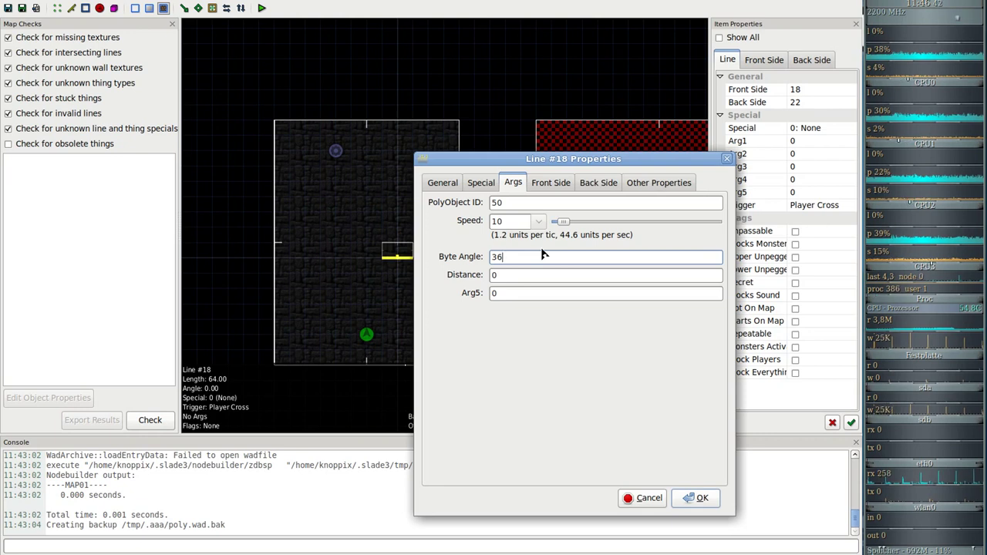
key(BackSpace)
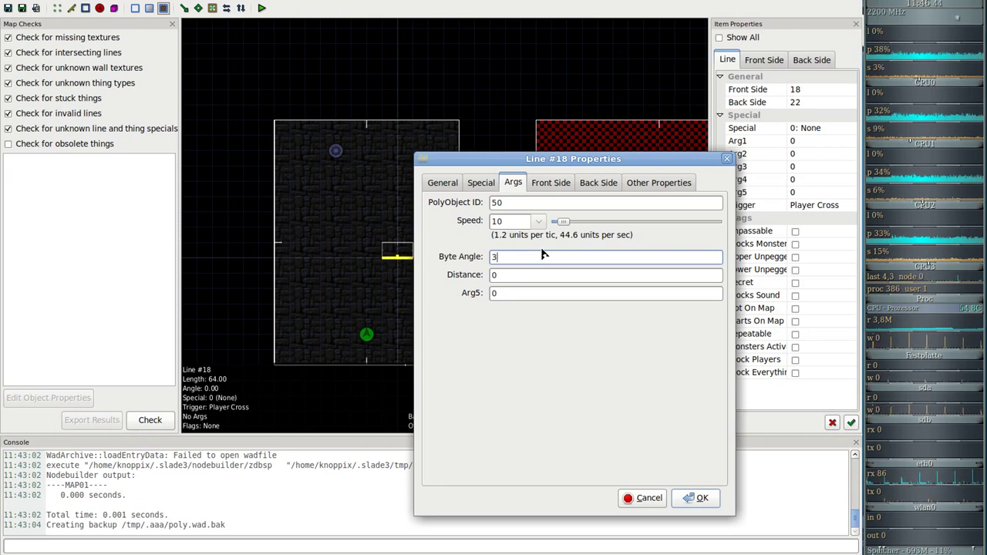
text(255)
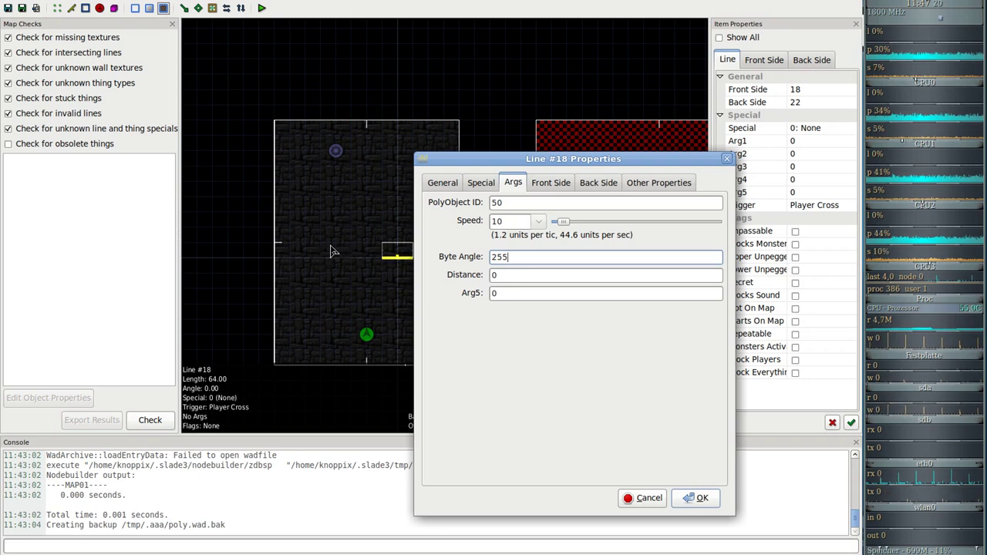
text(192)
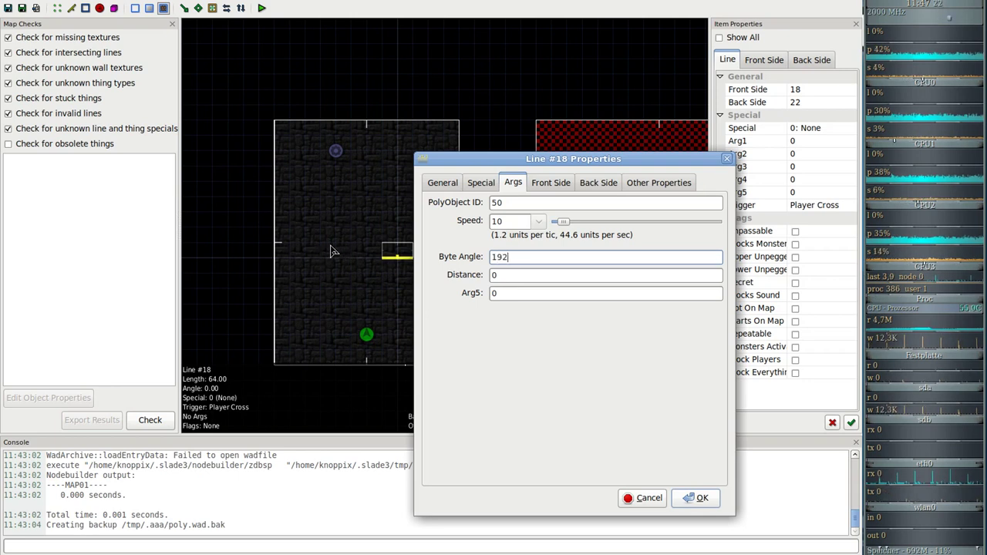
Set the distance of the polyobject move to 255
key(Tab)
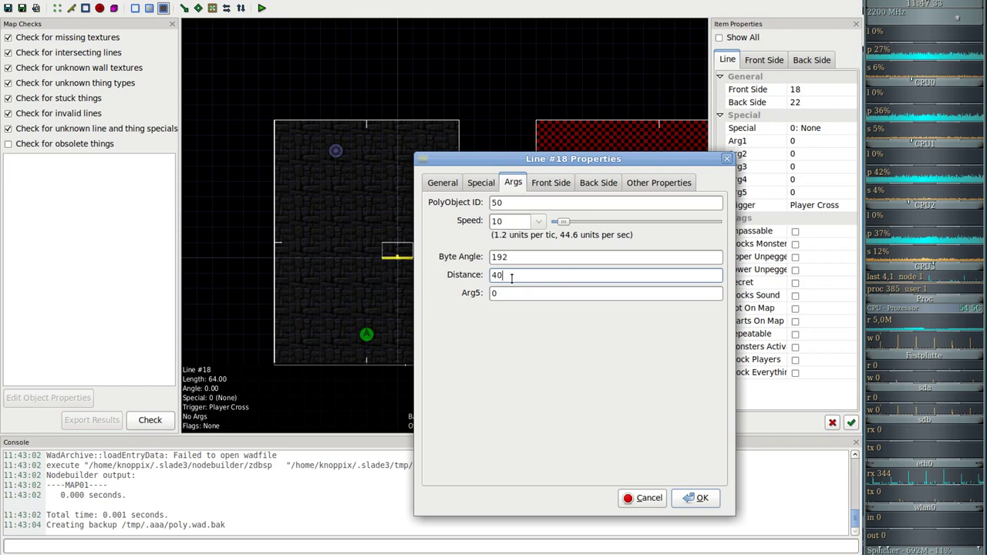
drag(505, 276, 392, 291)
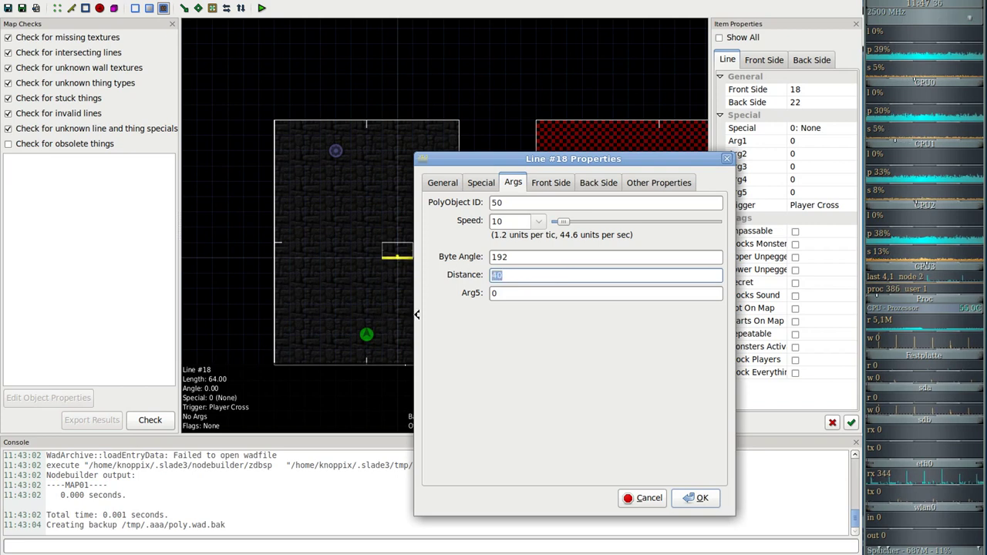
text(255)
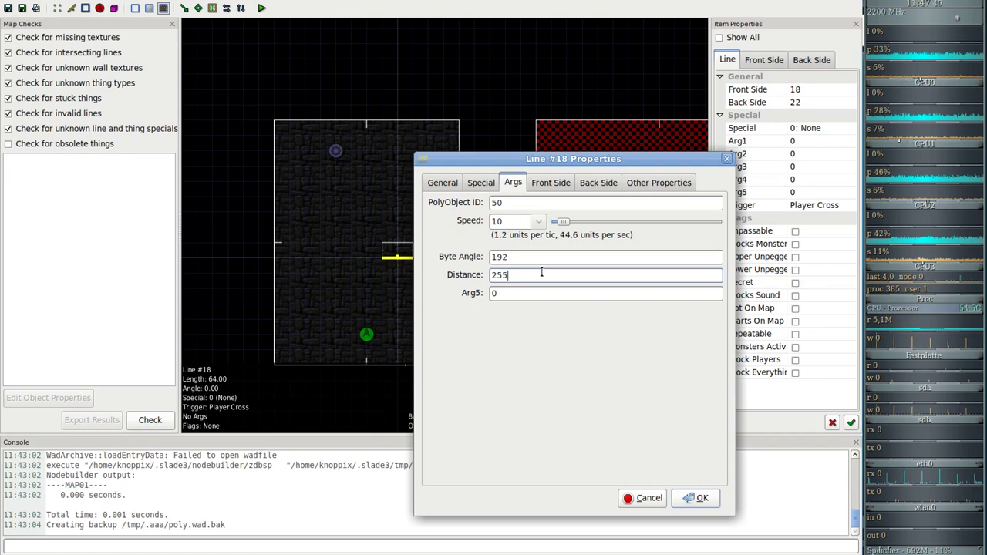
drag(533, 273, 475, 264)
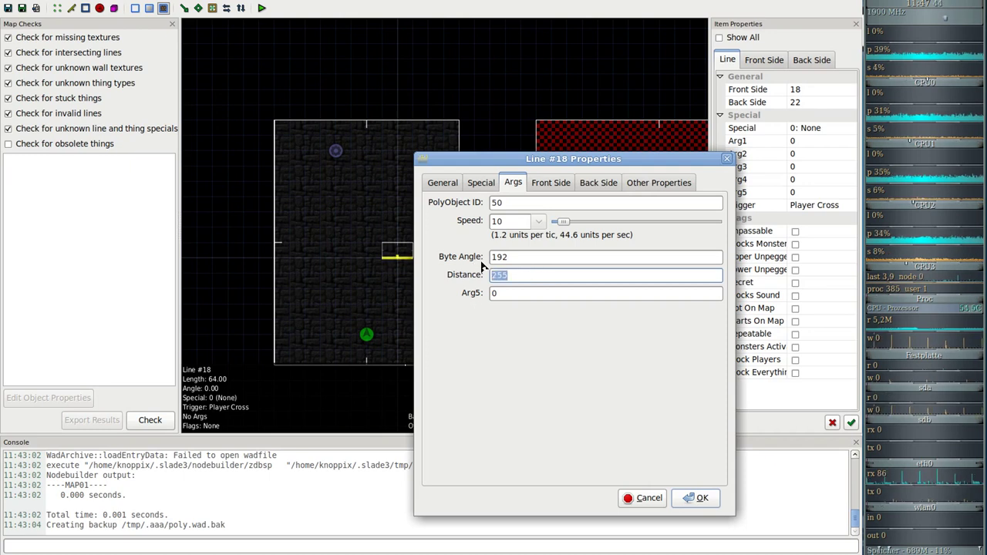
Change the switch line's special to Polyobj_MoveTimes8, set its eighth of distance to 50, and apply the properties
click(484, 184)
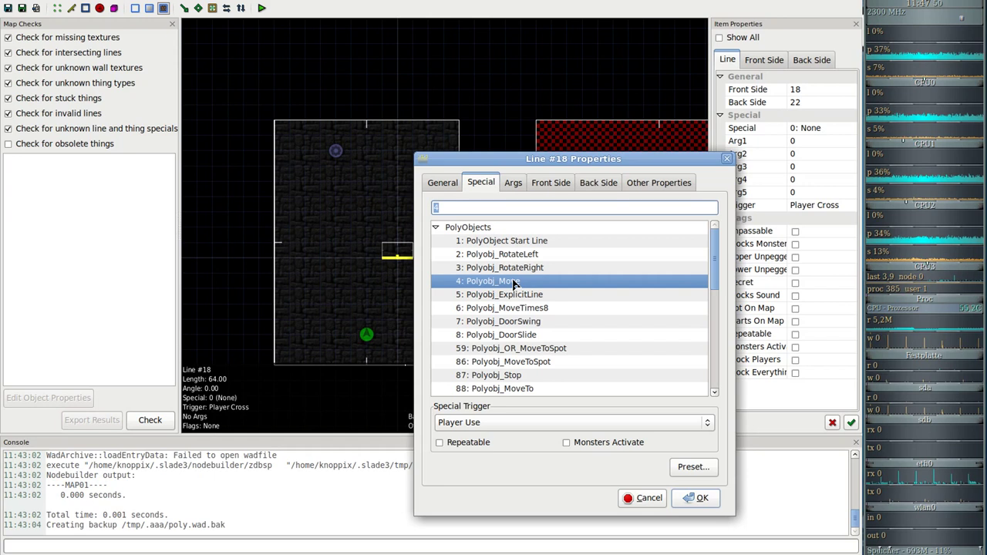
click(513, 309)
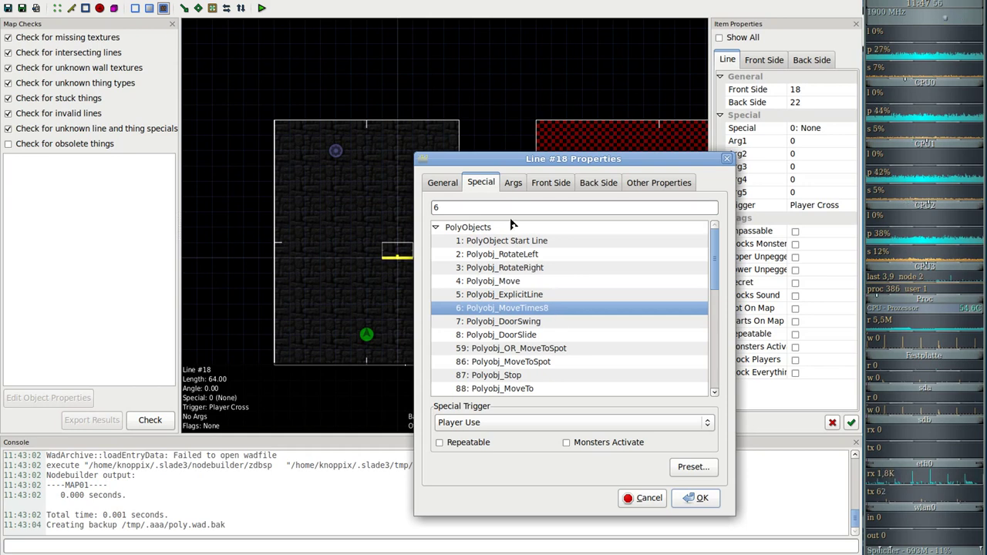
click(513, 184)
double_click(535, 276)
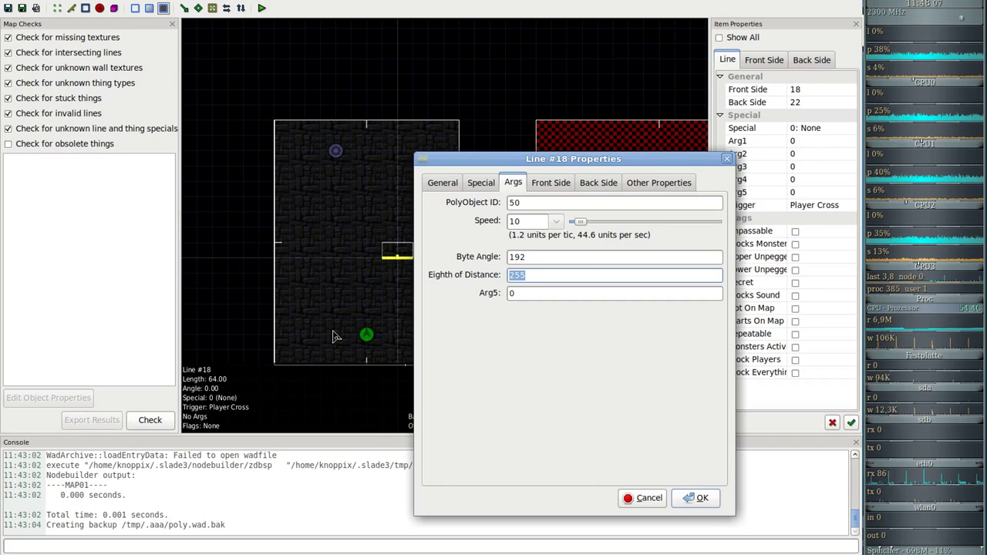
text(50)
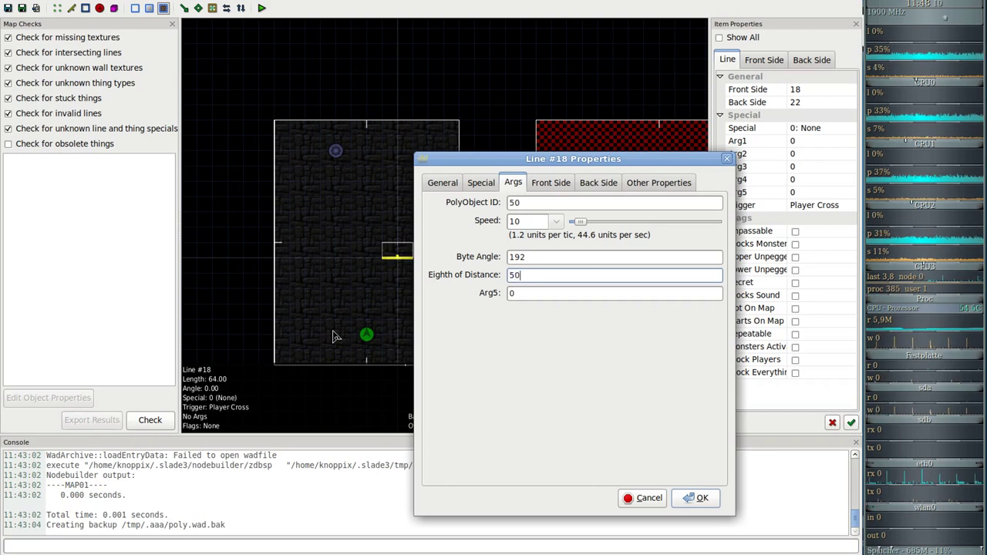
click(551, 295)
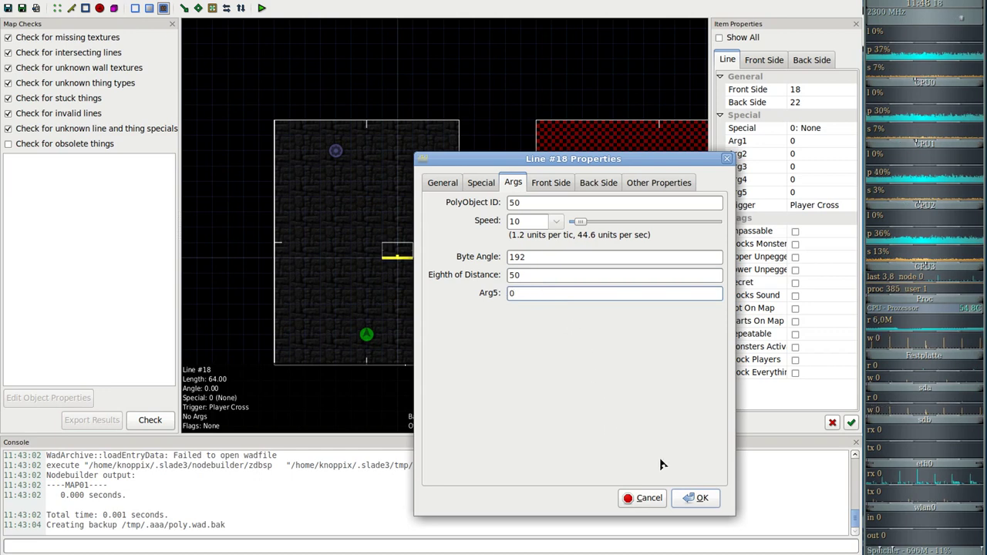
click(698, 500)
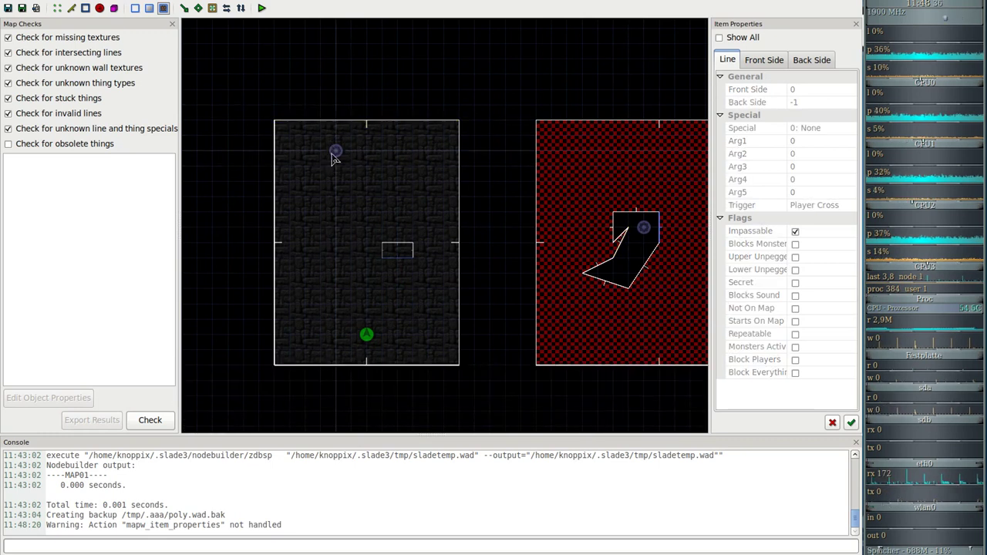
Reopen the switch line's properties and review its assigned polyobject special and trigger
right_click(395, 257)
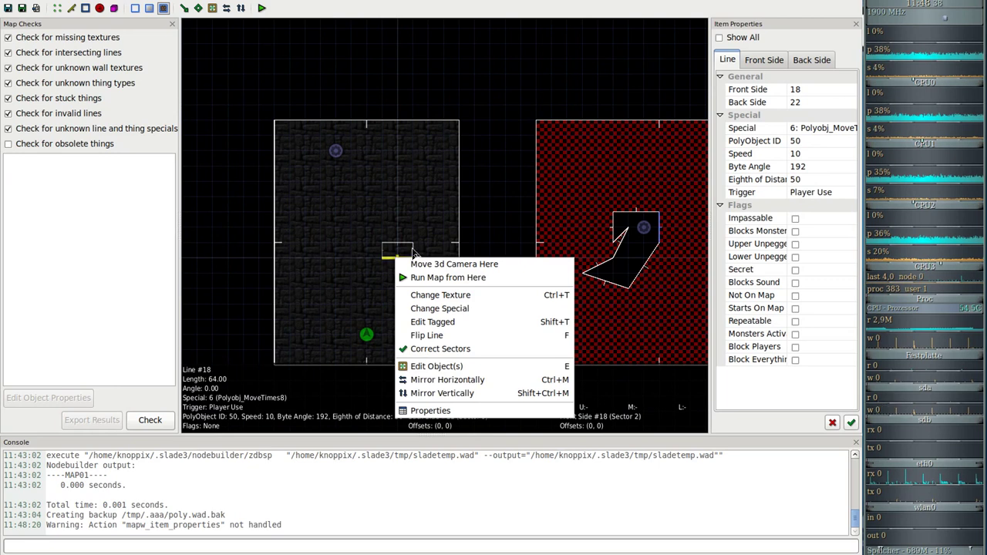
click(431, 411)
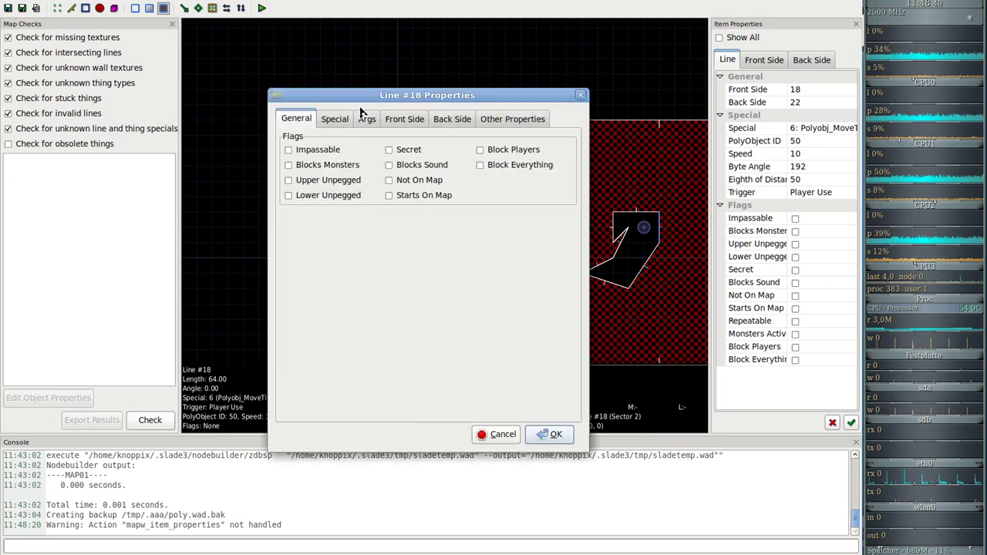
click(334, 123)
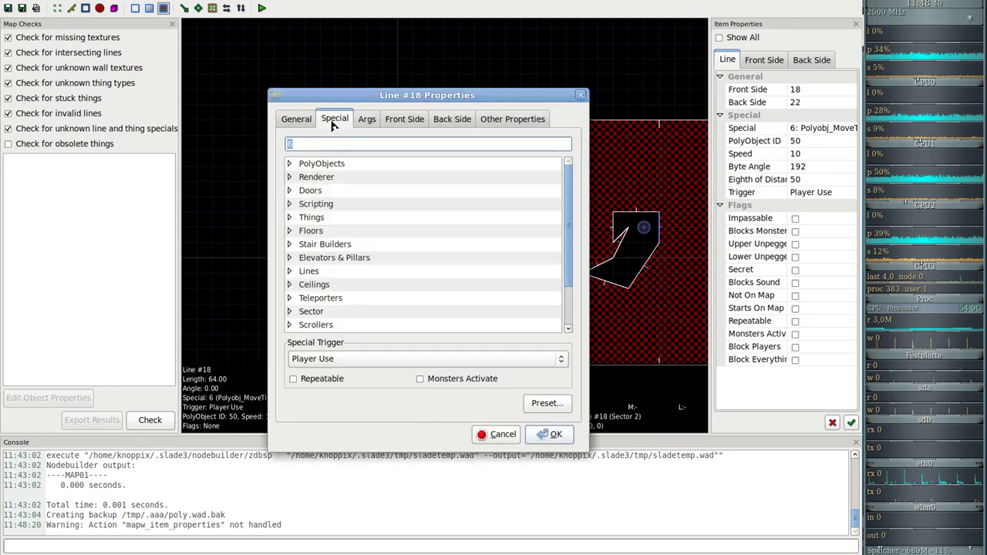
click(302, 361)
click(318, 360)
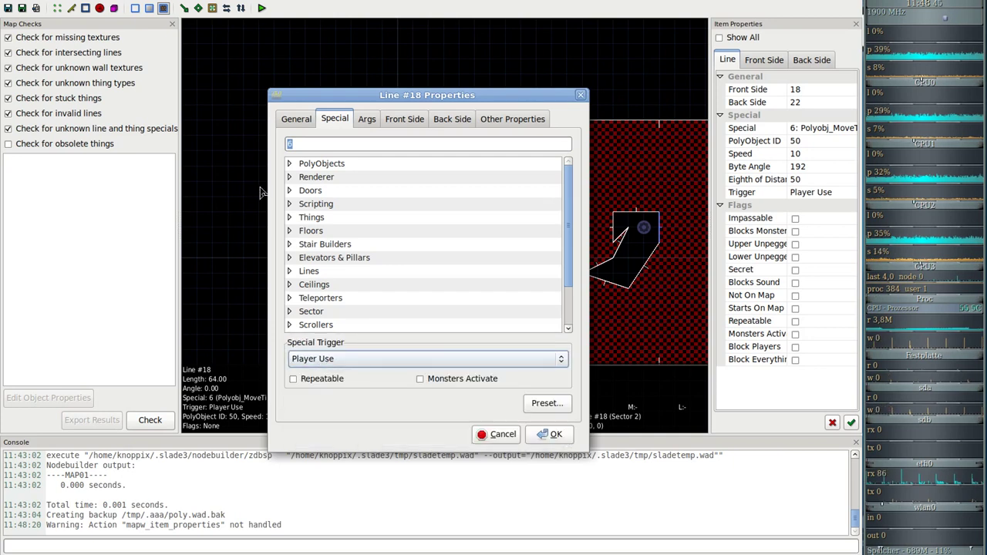
click(289, 164)
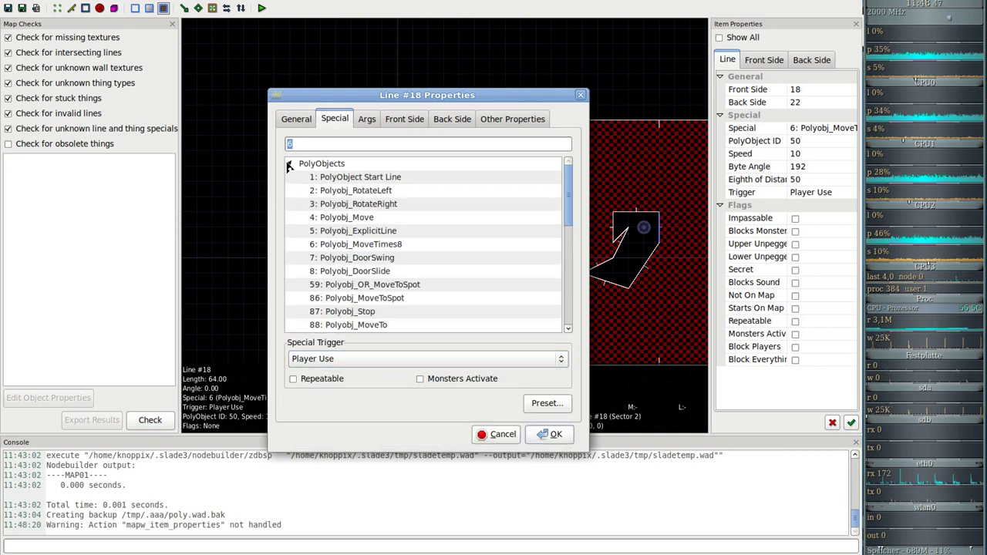
click(388, 246)
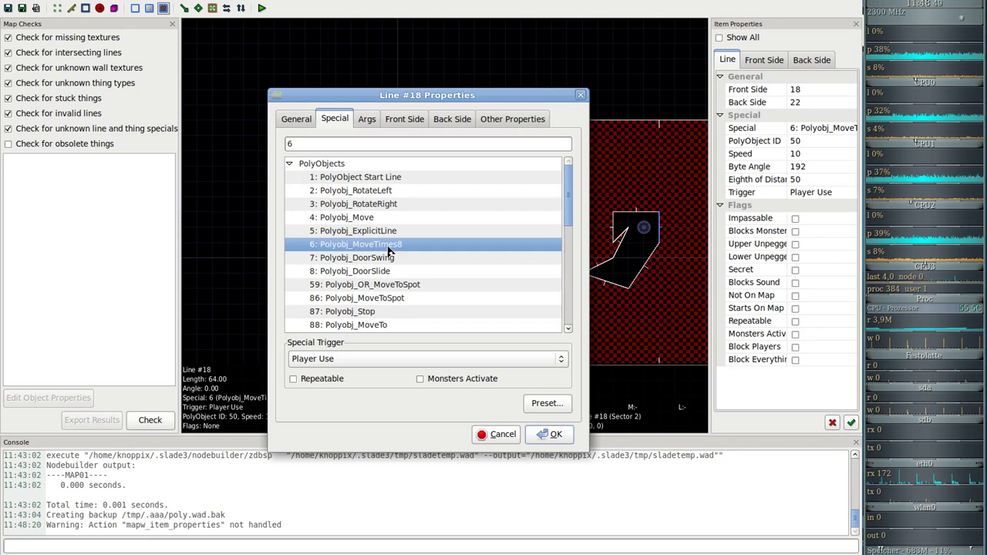
Review the special's PolyObject ID, speed, byte angle and eighth of distance, and close the line's properties
click(363, 121)
drag(375, 213, 350, 211)
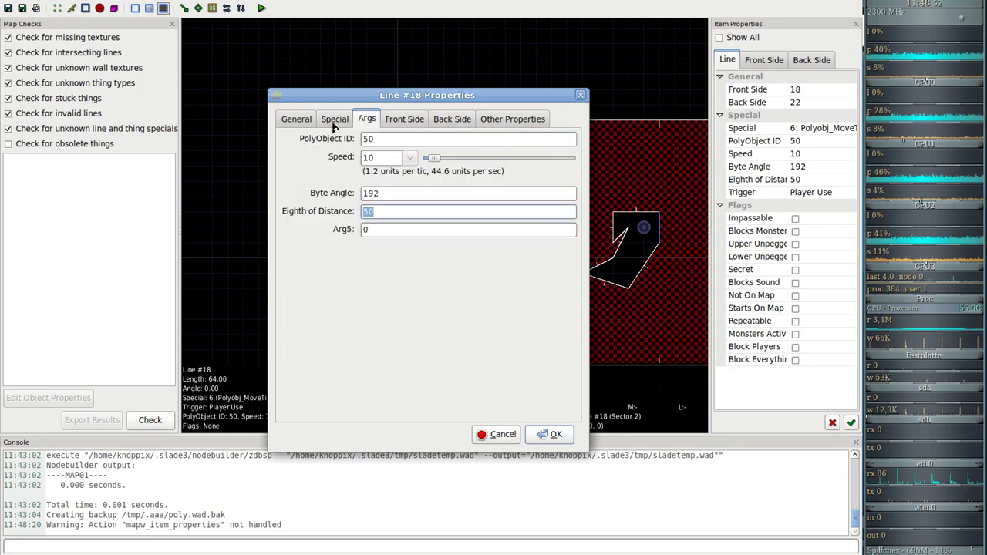
click(335, 121)
click(367, 120)
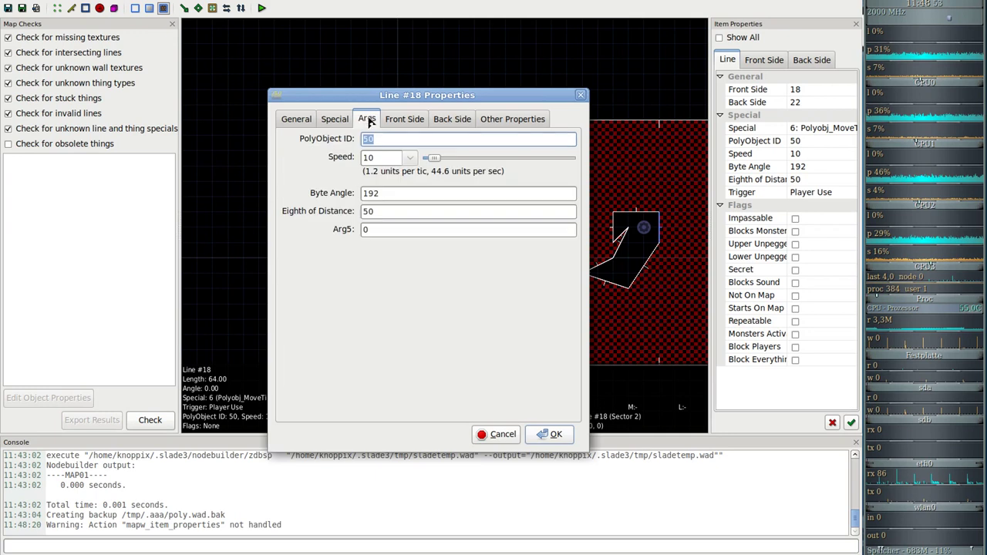
drag(376, 102, 566, 110)
key(Tab)
key(Tab)
key(Tab)
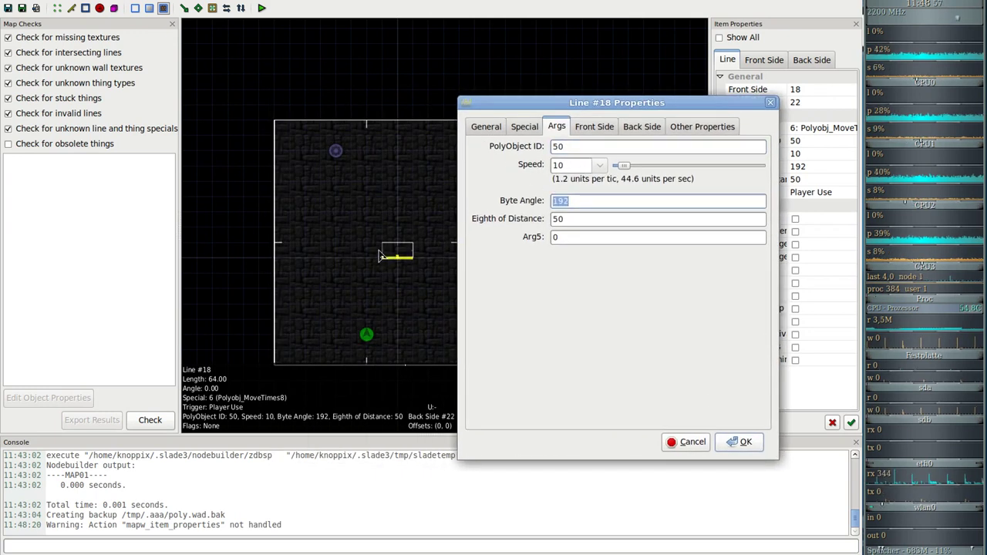
double_click(571, 165)
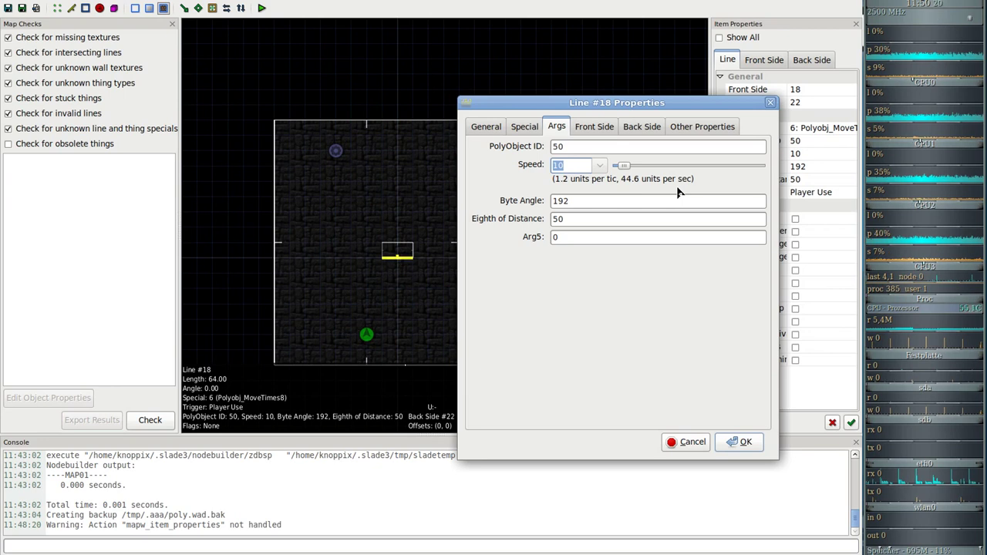
click(744, 443)
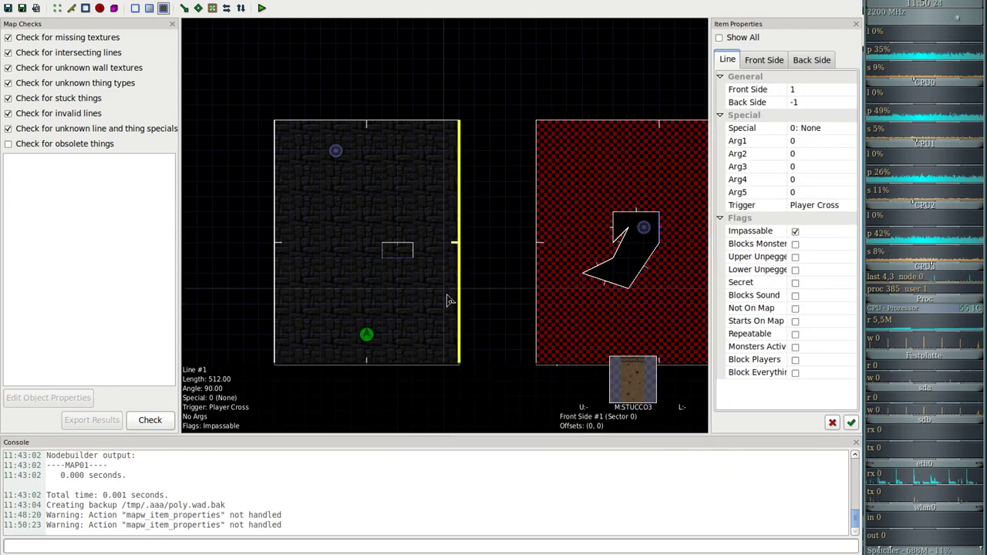
Save the map and launch it in the game by rerunning the previous command in the terminal
key(ctrl+s)
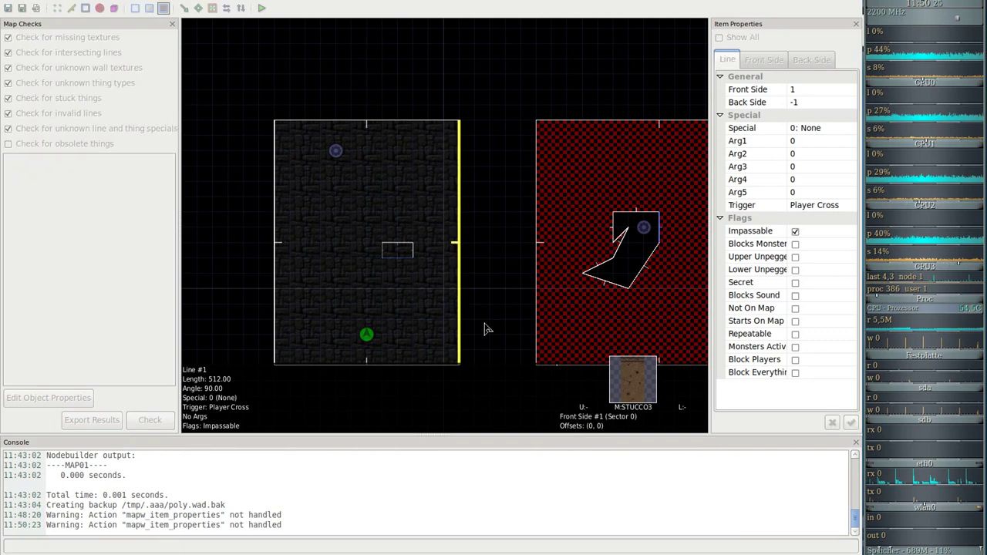
key(alt+Tab)
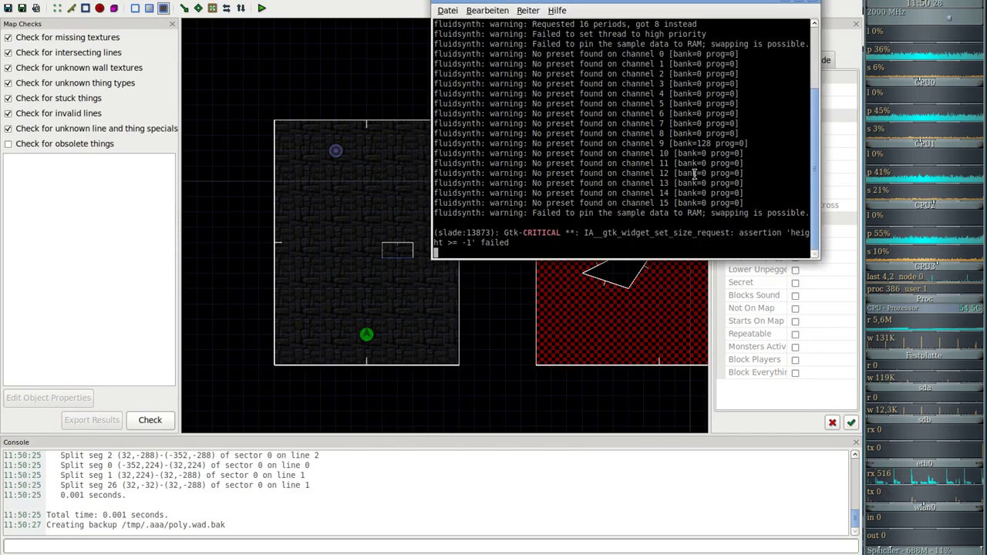
key(alt+Tab)
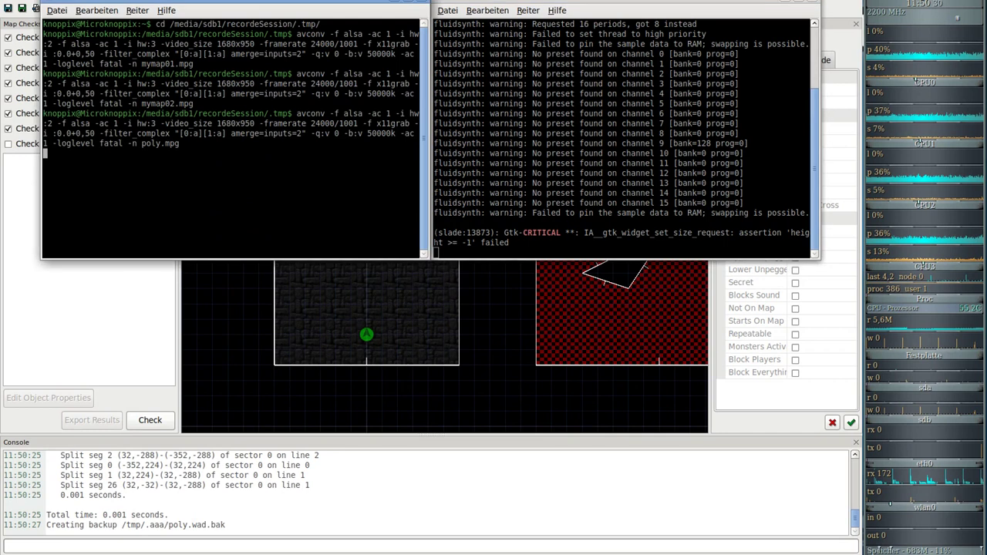
double_click(692, 223)
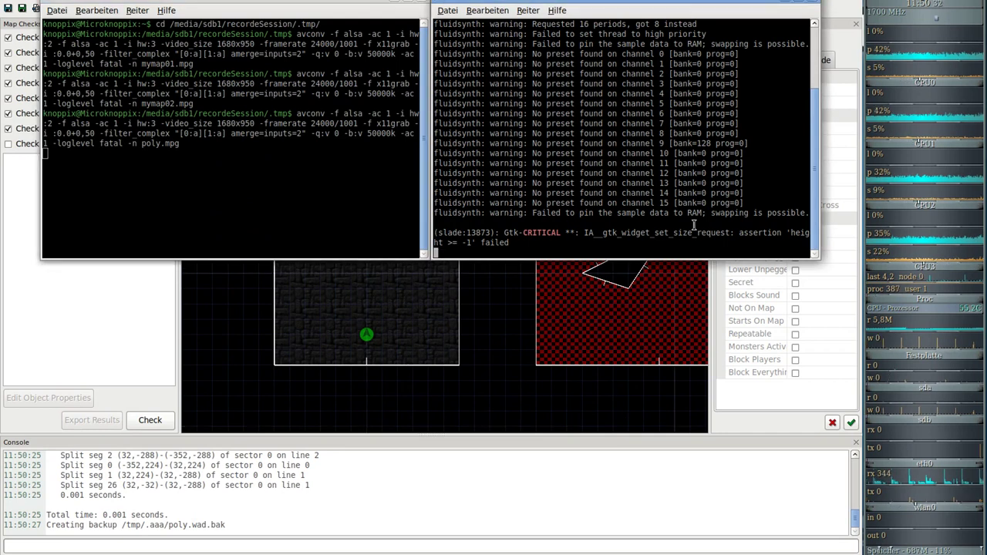
click(85, 322)
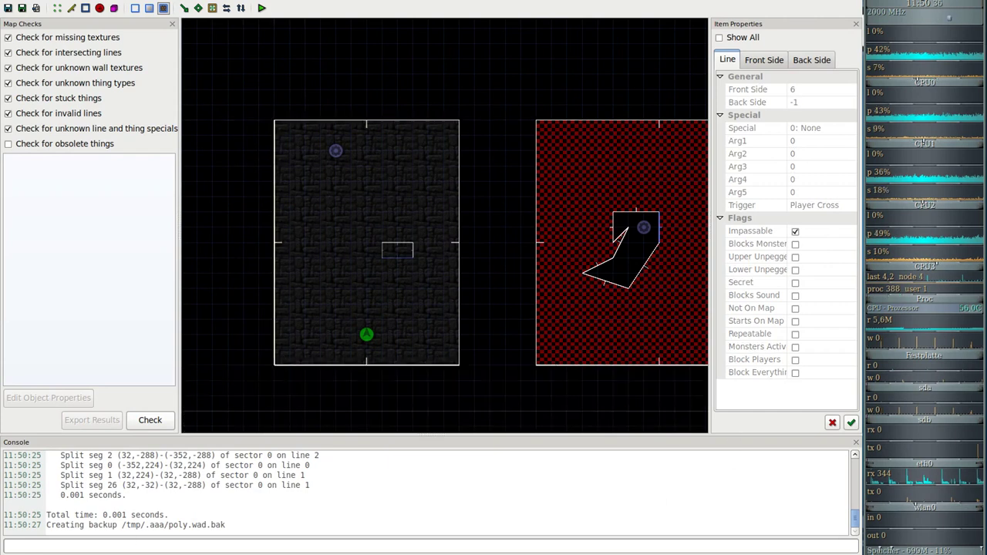
key(alt+Tab)
key(Up)
key(Return)
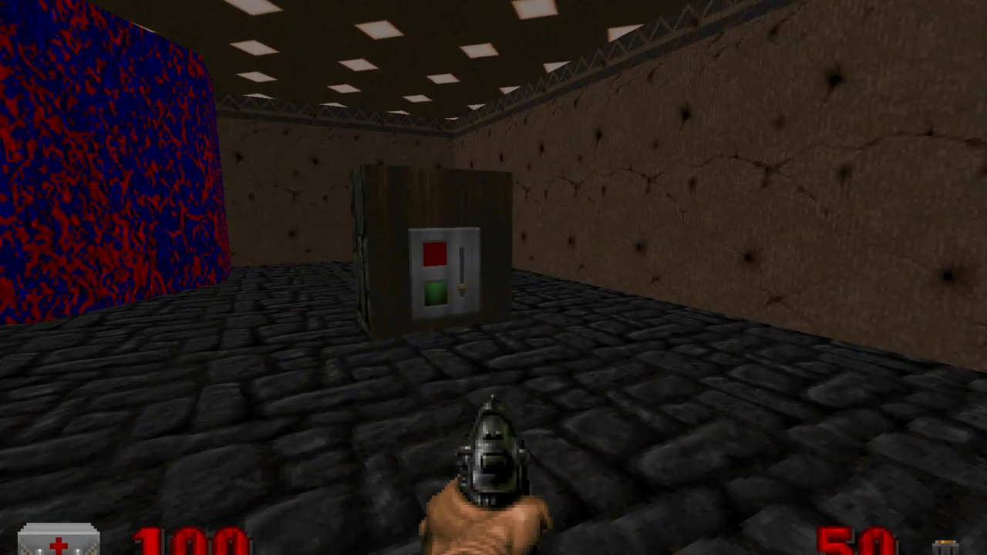
Walk around the raised switch block in the game and test its switch against the red-and-blue polyobject
key(w)
key(d)
key(w)
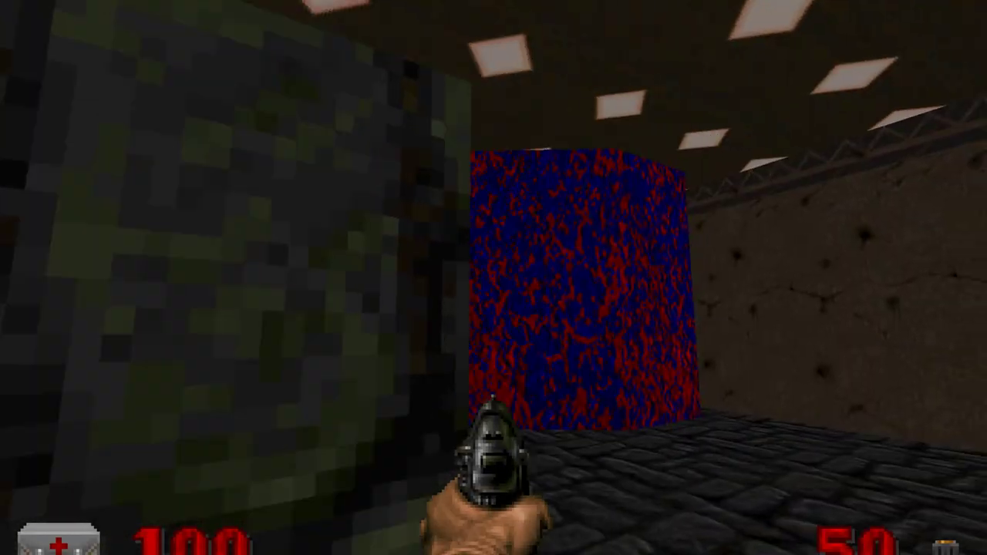
key(Left)
key(Up)
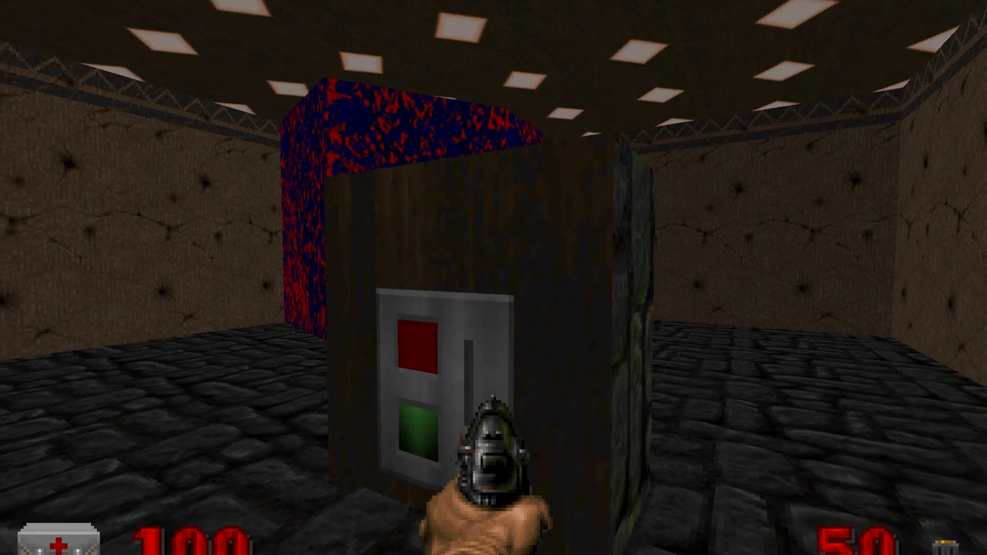
key(Up)
key(Left)
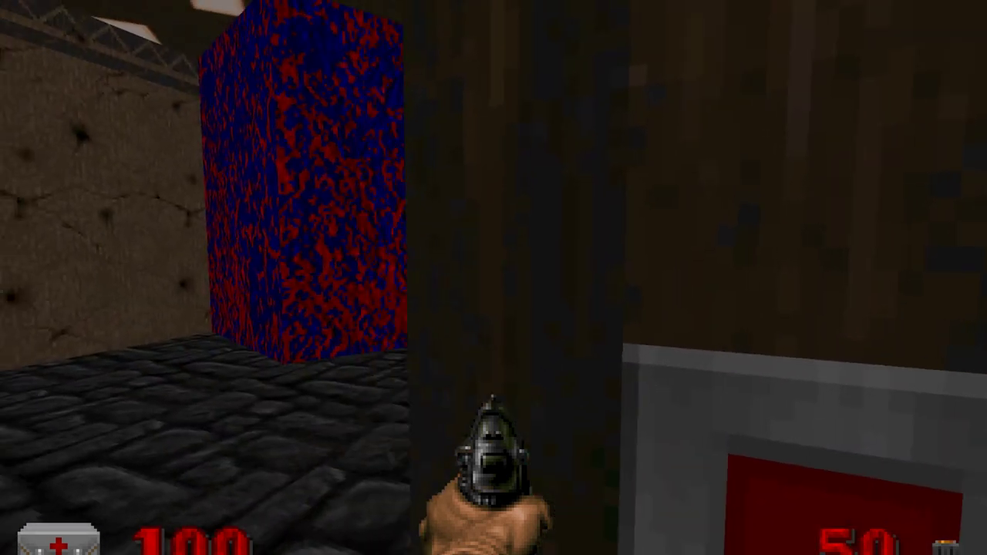
key(d)
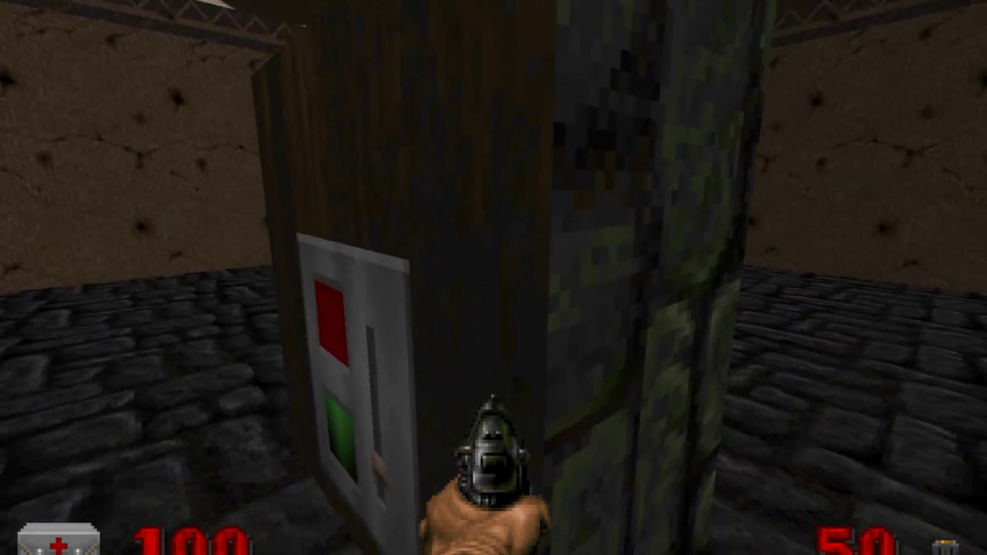
key(a)
key(w)
key(s)
key(d)
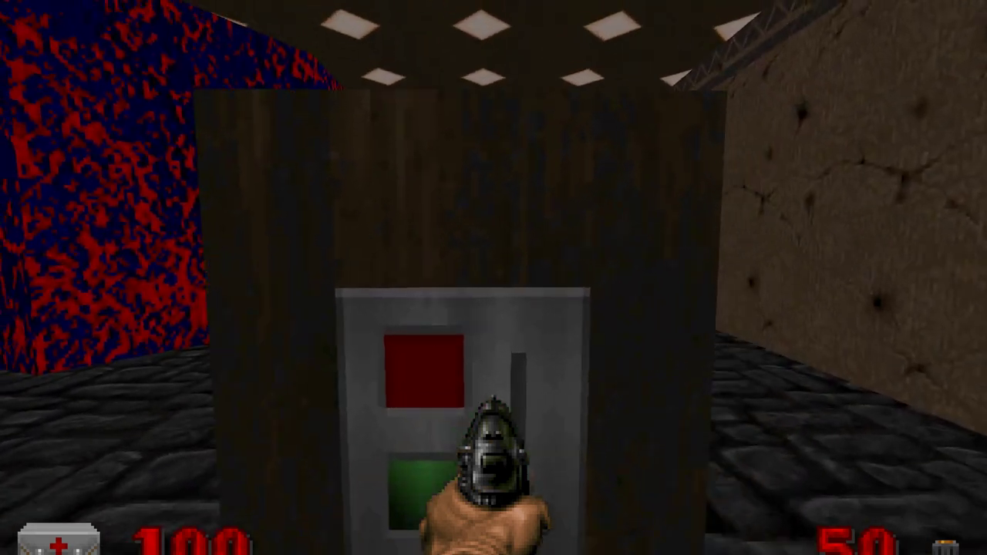
key(w)
key(d)
key(a)
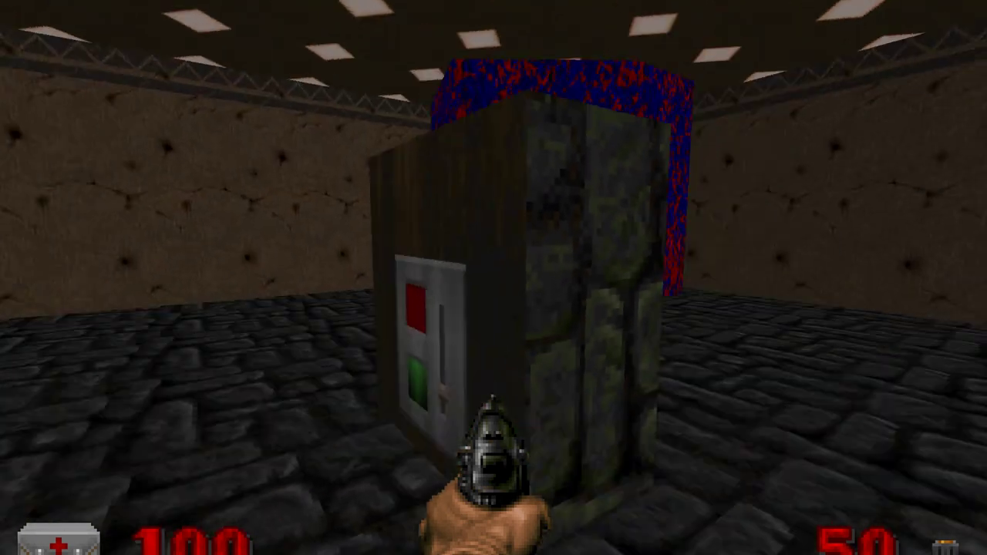
key(Down)
key(Right)
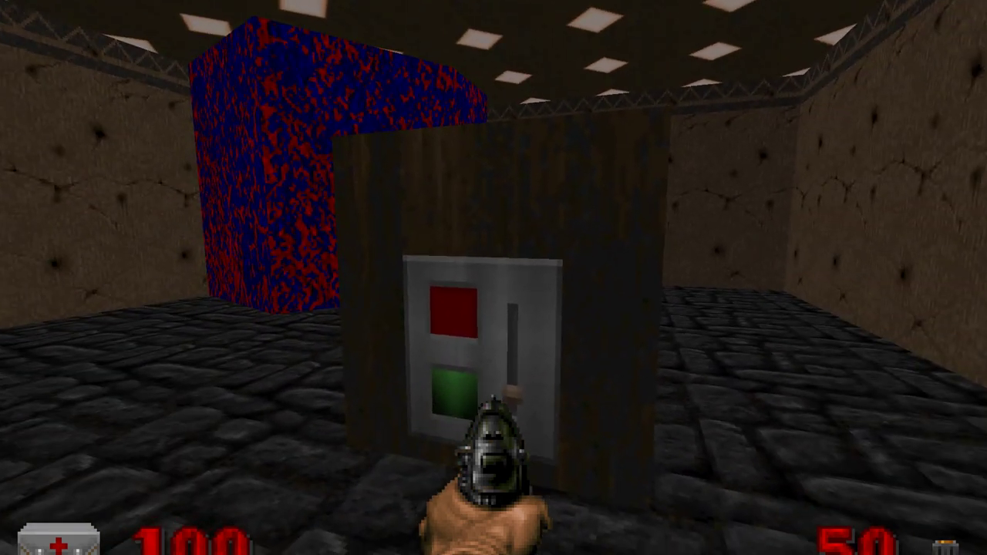
Quit the game and confirm leaving to return to the map editor
key(Escape)
click(519, 353)
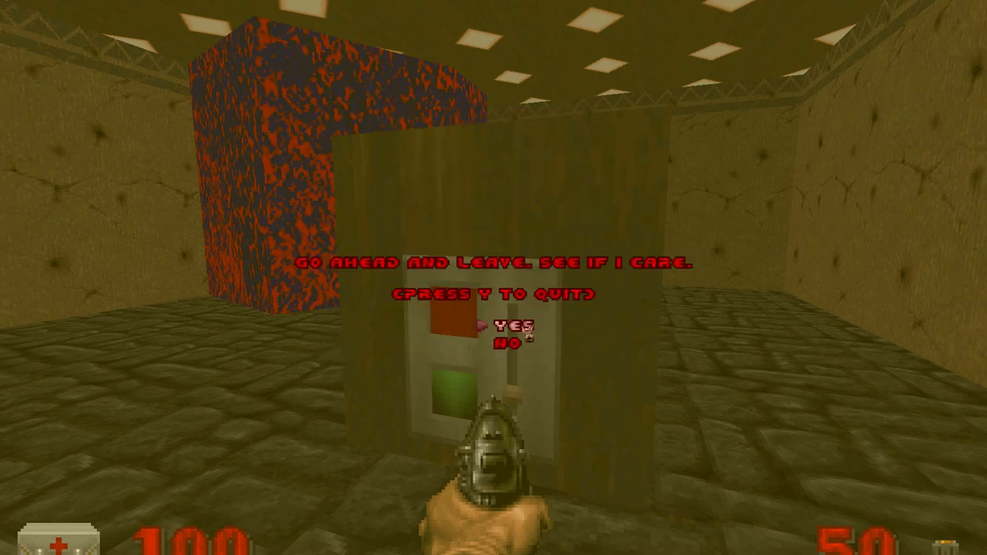
key(y)
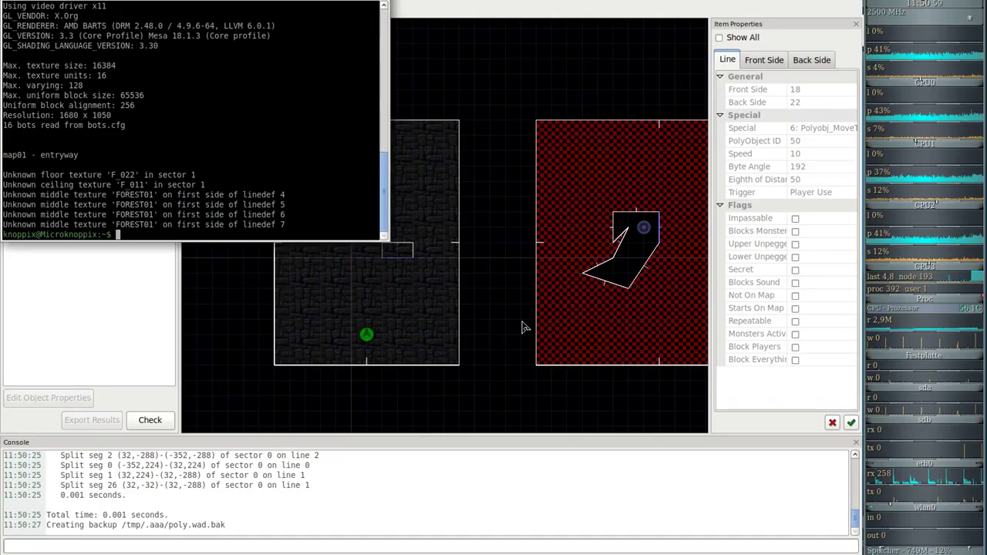
Open the switch line's properties and review its arguments and special trigger, keeping Player Use selected
right_click(409, 262)
click(446, 411)
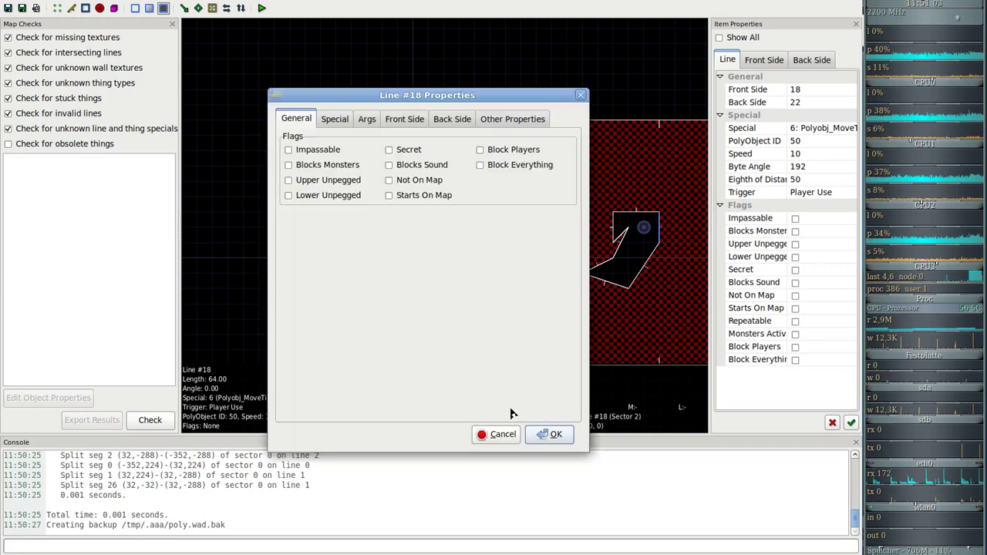
click(364, 121)
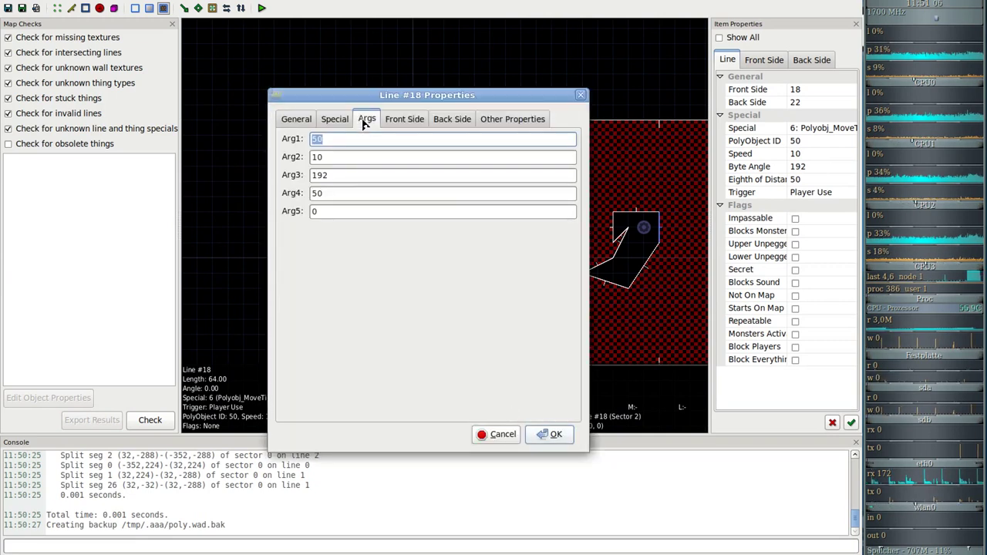
click(336, 118)
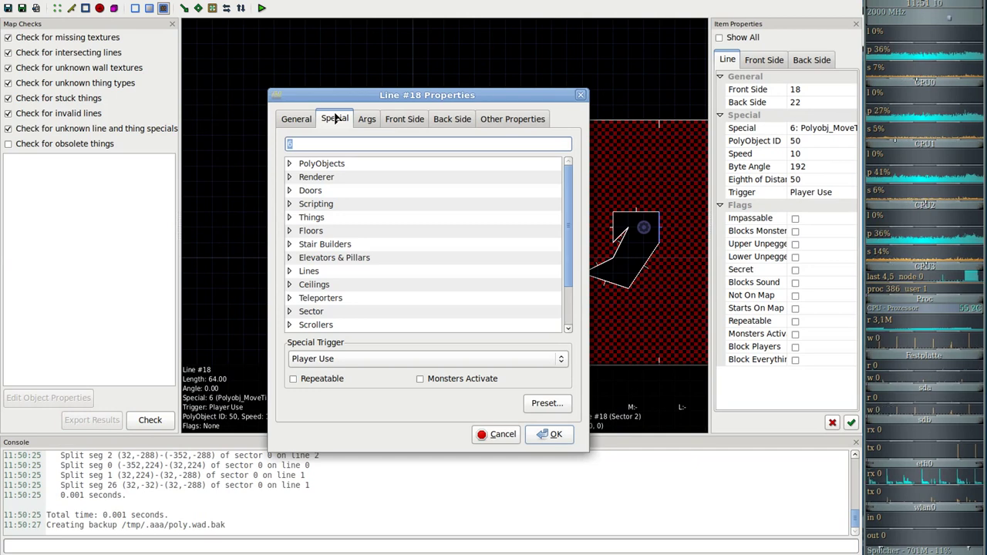
click(362, 363)
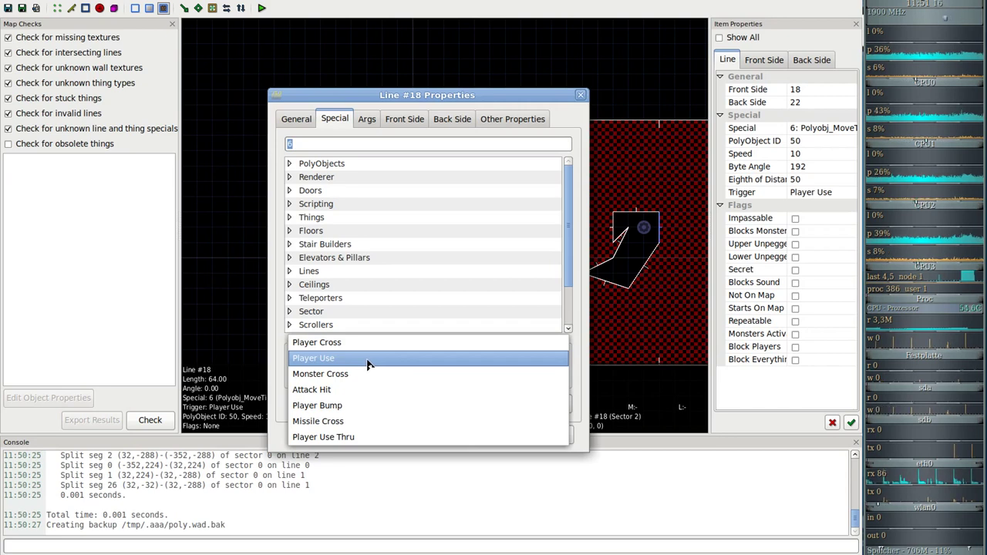
click(368, 364)
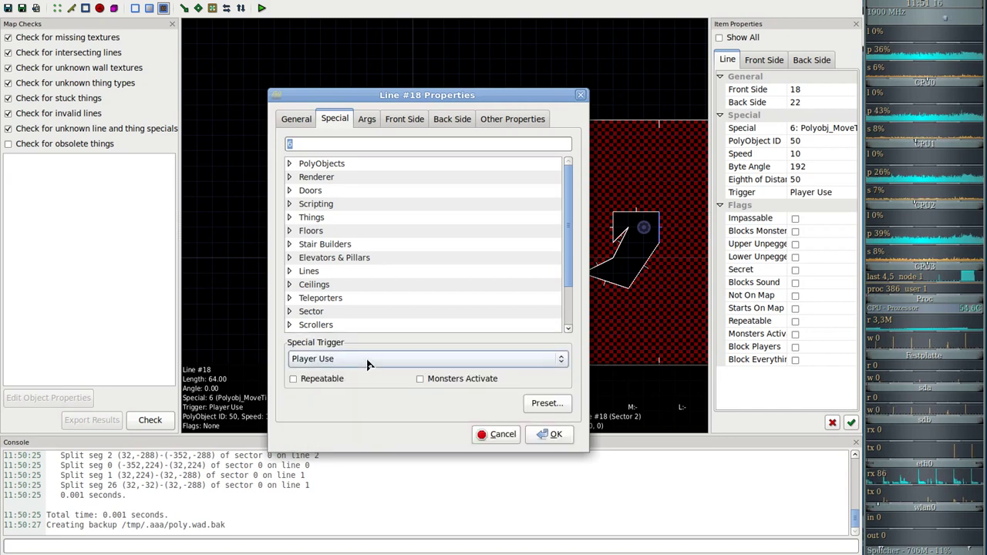
Reselect Polyobj_MoveTimes8 among the PolyObjects specials, review its arguments, and move the properties dialog clear of the switch line
click(289, 164)
click(367, 118)
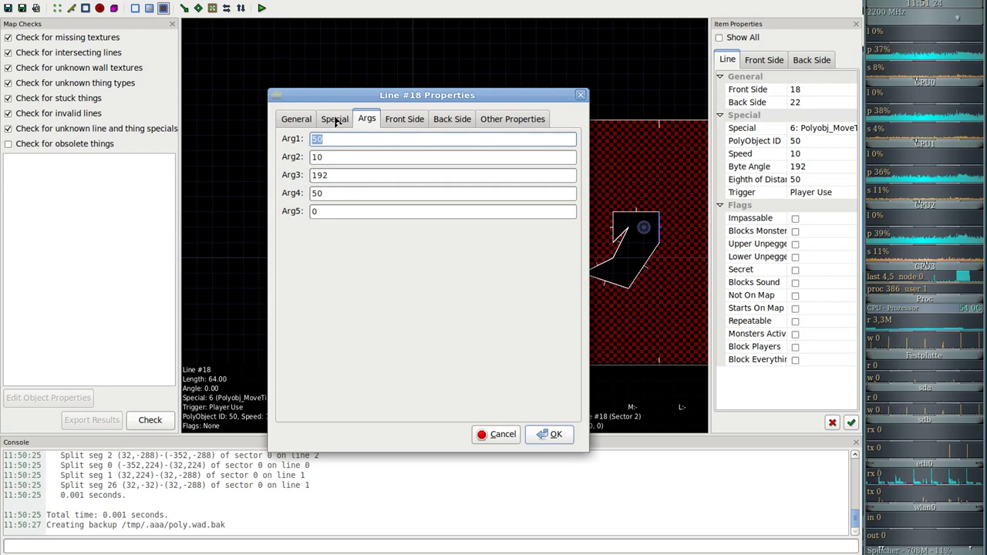
click(333, 122)
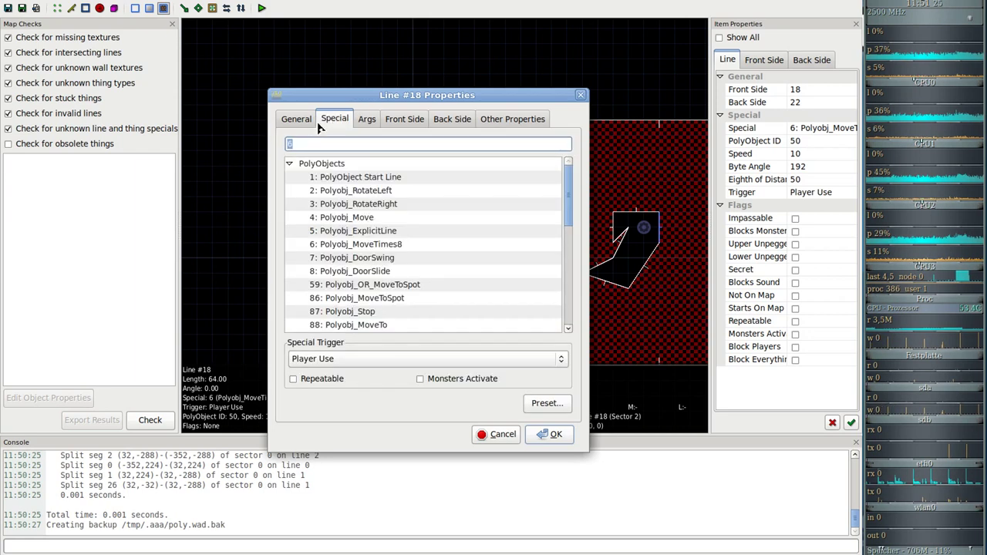
click(341, 248)
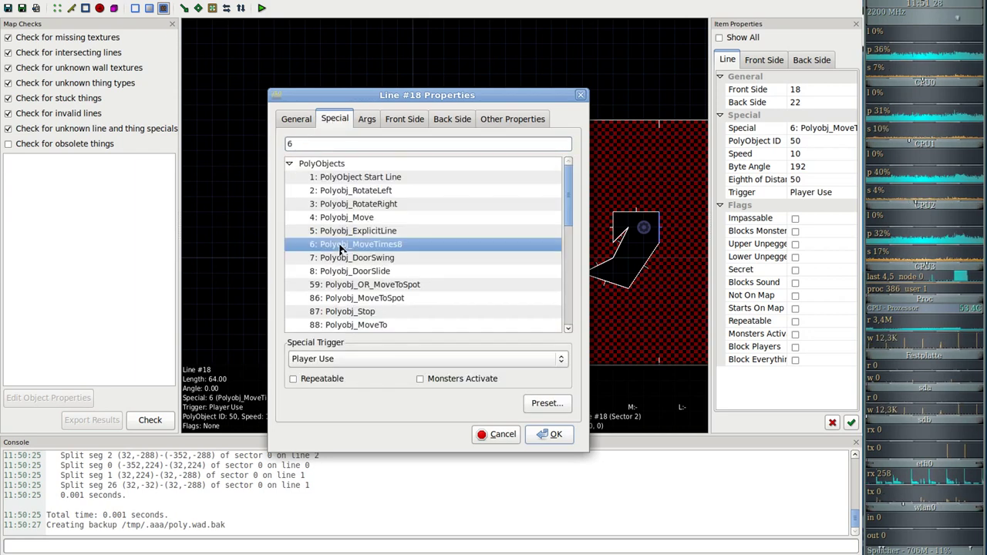
click(369, 118)
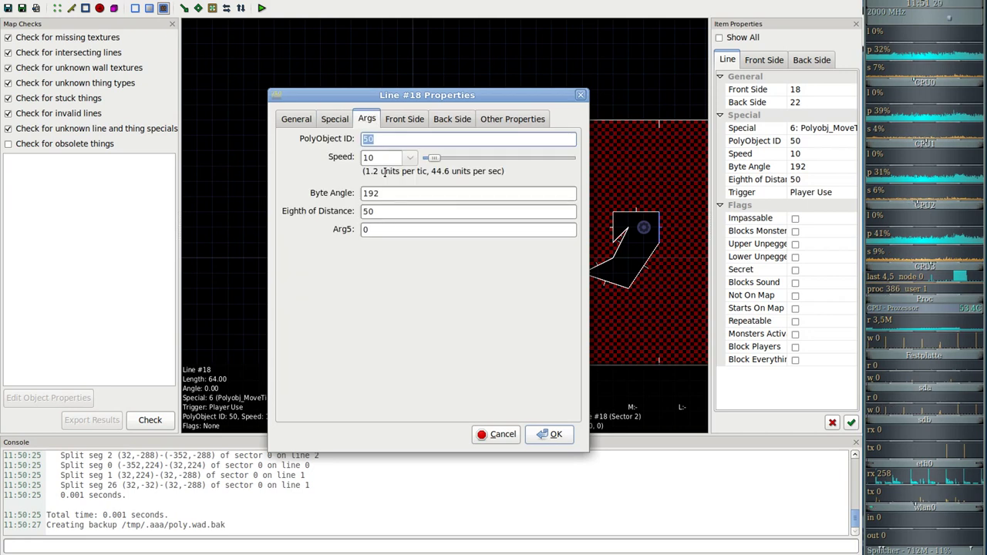
drag(388, 99, 513, 125)
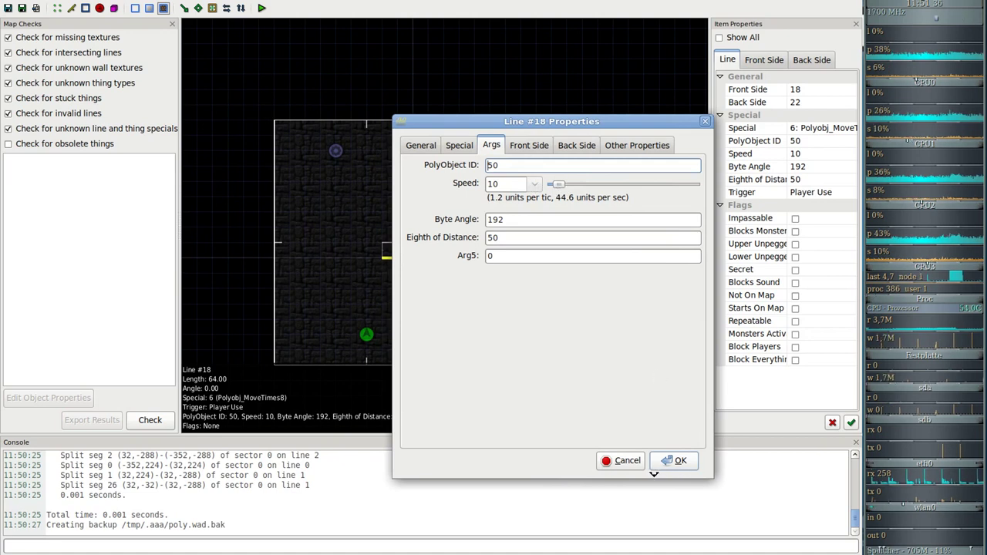
Switch to the terminal and relaunch the map in GZDoom by rerunning the previous command
key(alt+Tab)
key(Up)
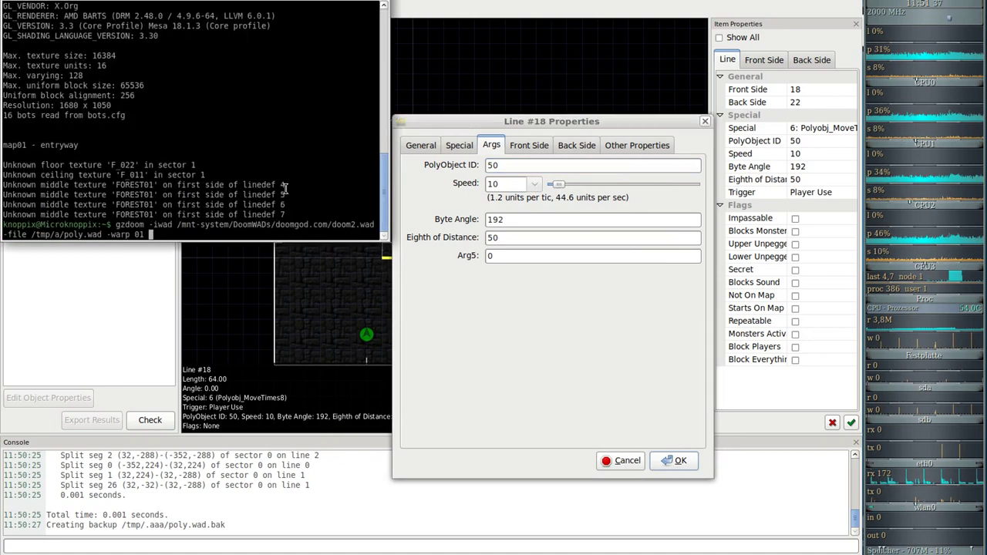
key(Return)
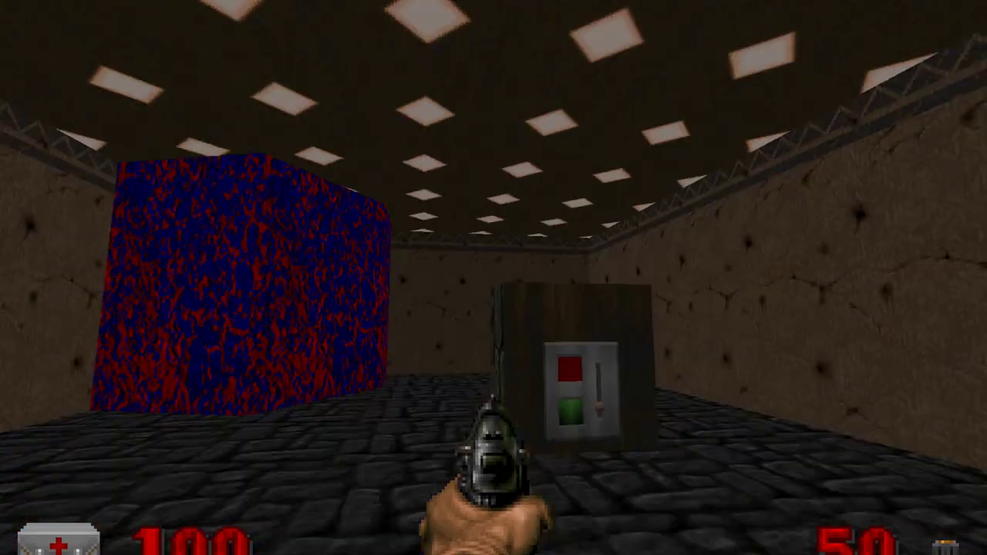
Walk past the polyobject and up to the switch to inspect both in the game, and leave the game
key(w)
key(a)
key(Left)
key(w)
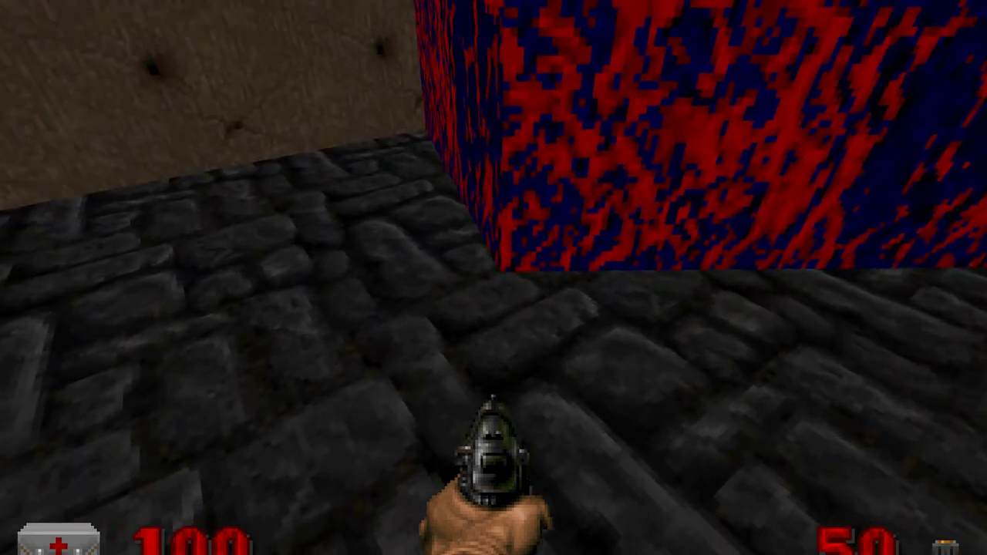
key(w)
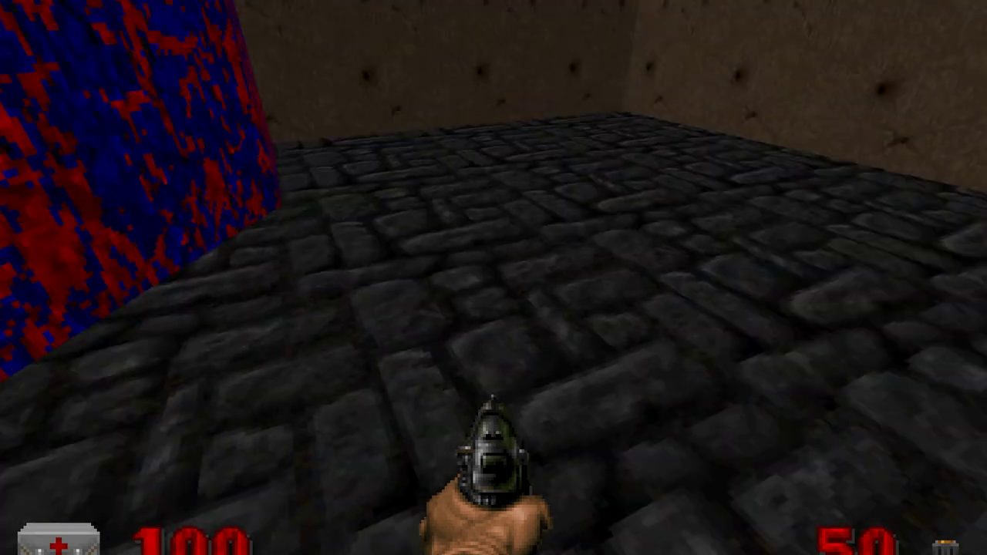
key(Down)
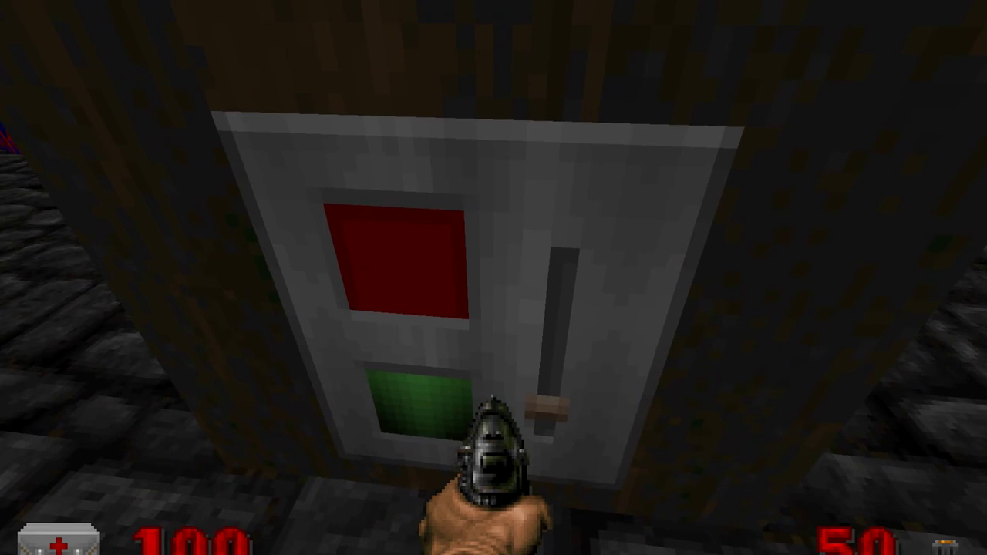
key(Left)
key(s)
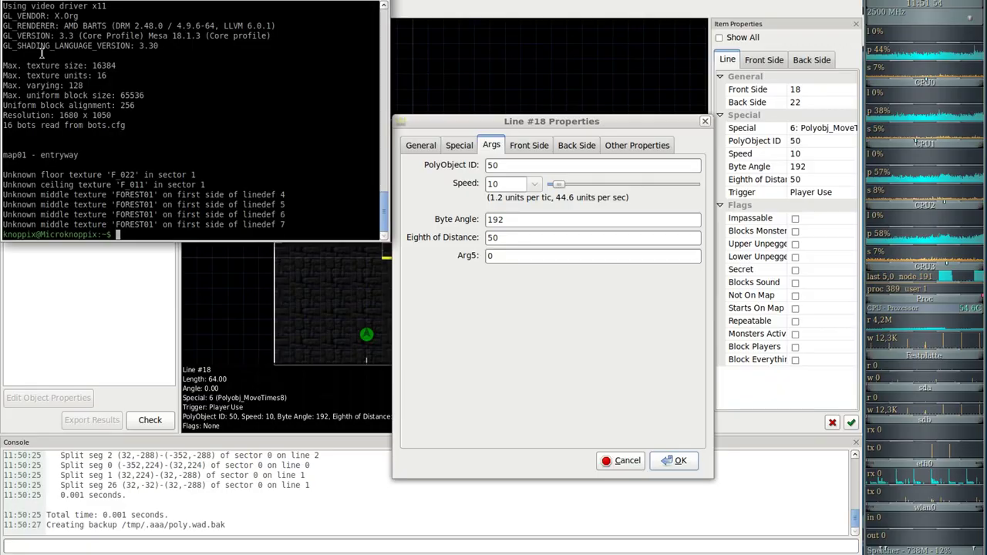
Return to the switch line's properties, check its special and trigger, and accept the dialog
click(441, 334)
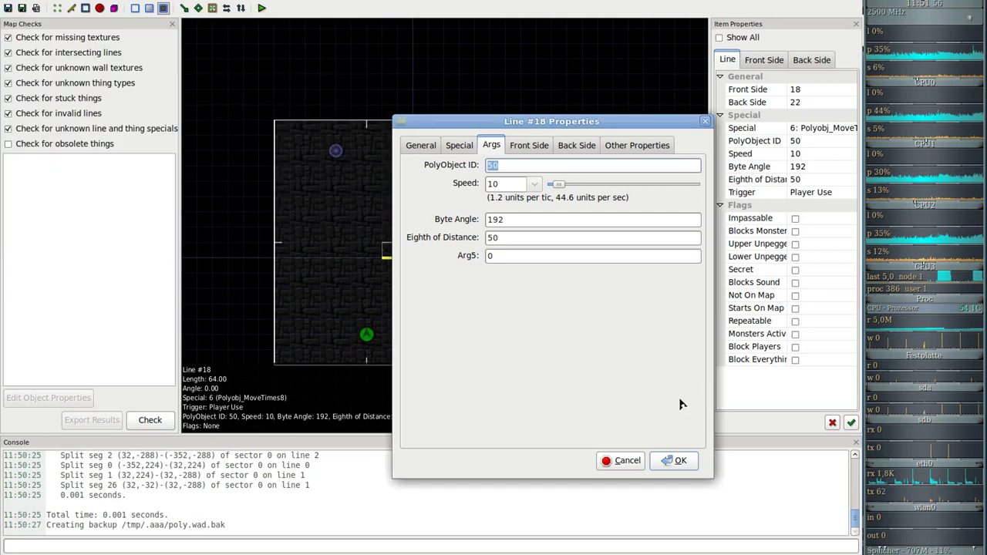
click(460, 146)
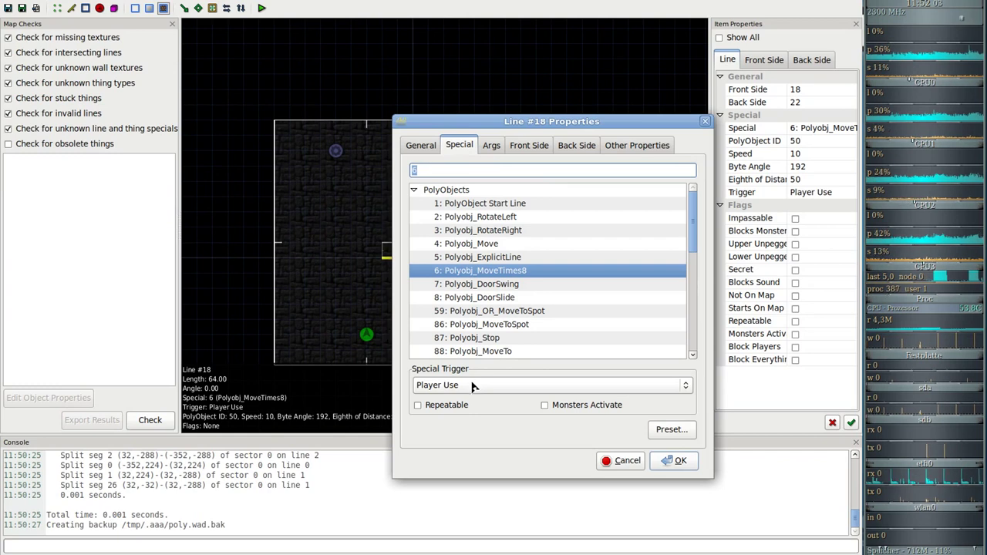
click(681, 461)
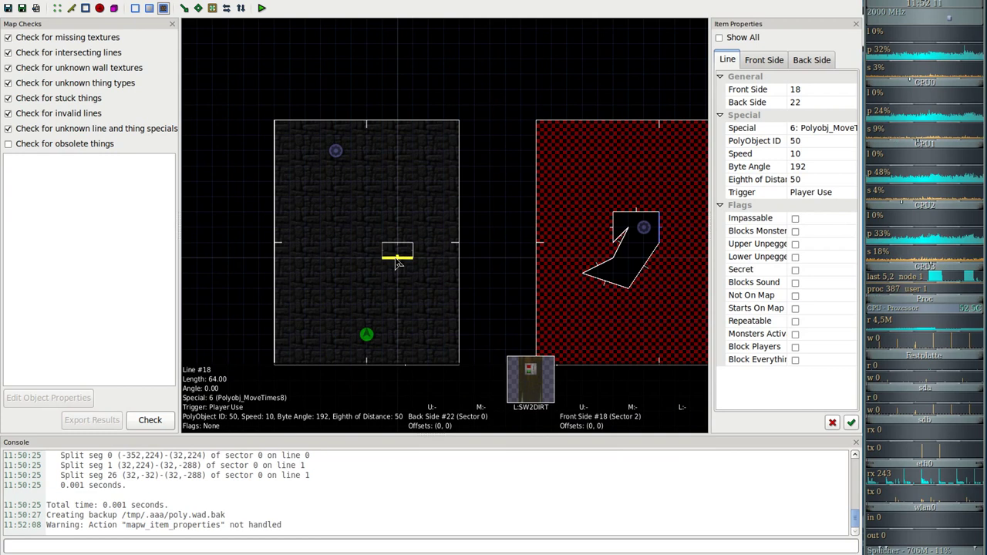
Reopen the switch line's properties, examine its flags, special, arguments, side textures and other properties, and cancel the dialog
right_click(397, 263)
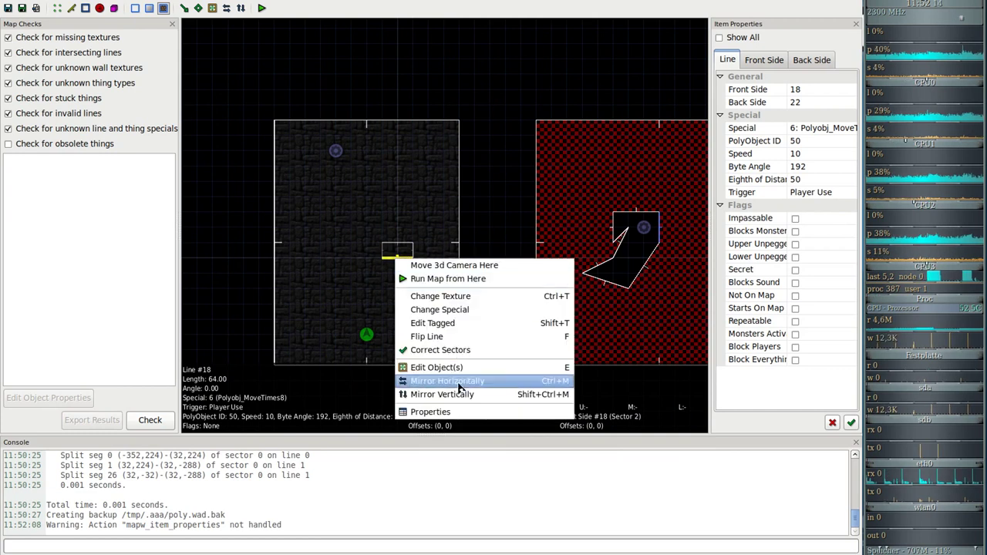
click(432, 411)
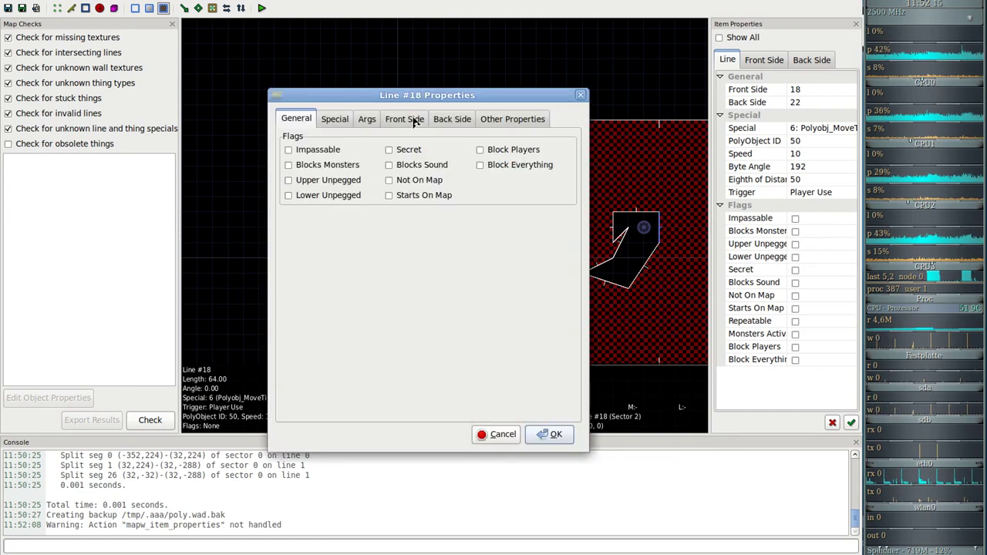
click(339, 121)
click(301, 120)
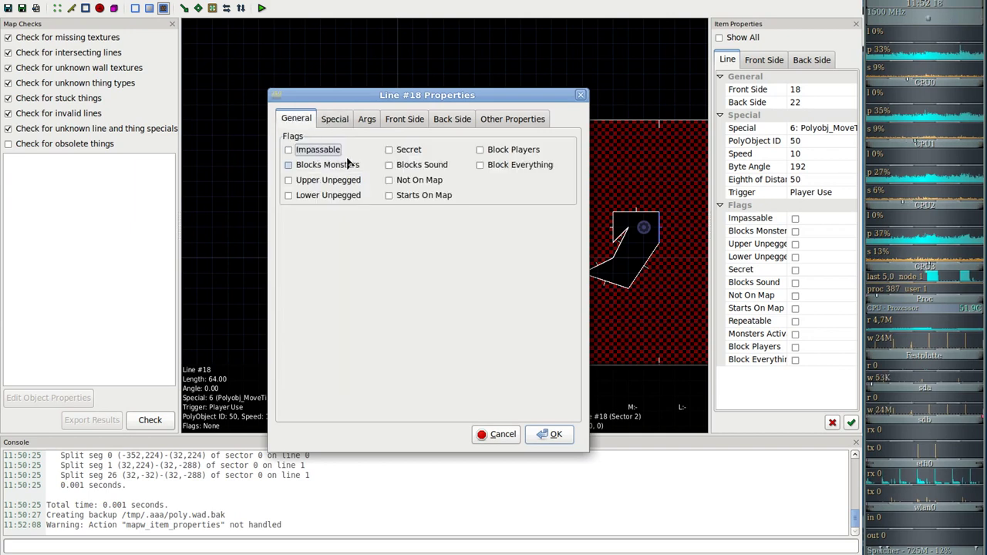
click(335, 120)
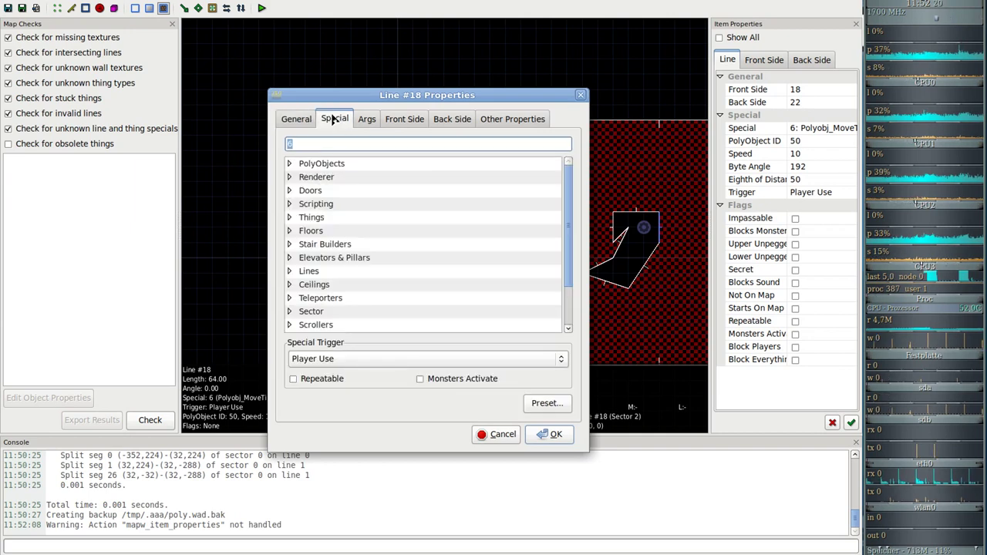
click(368, 121)
click(406, 120)
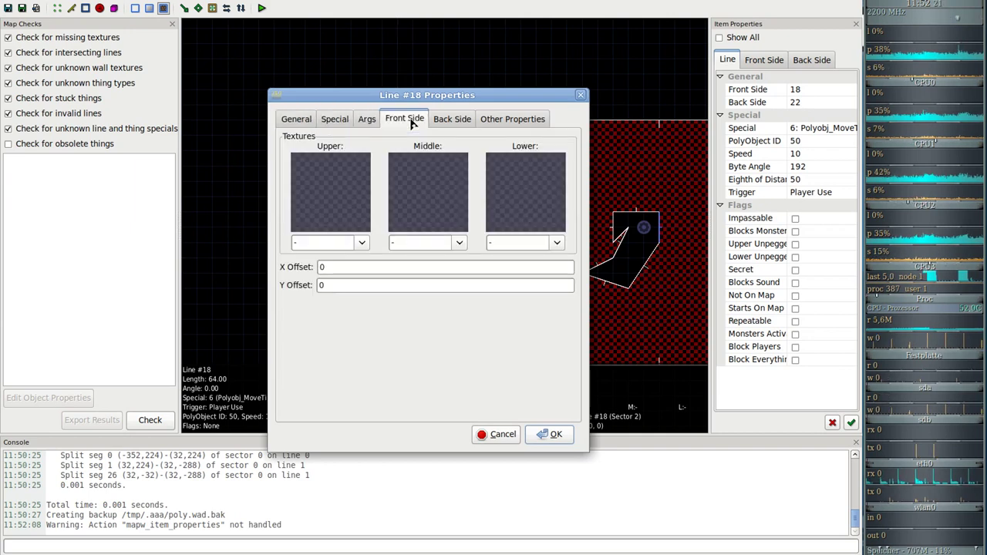
click(453, 121)
click(494, 120)
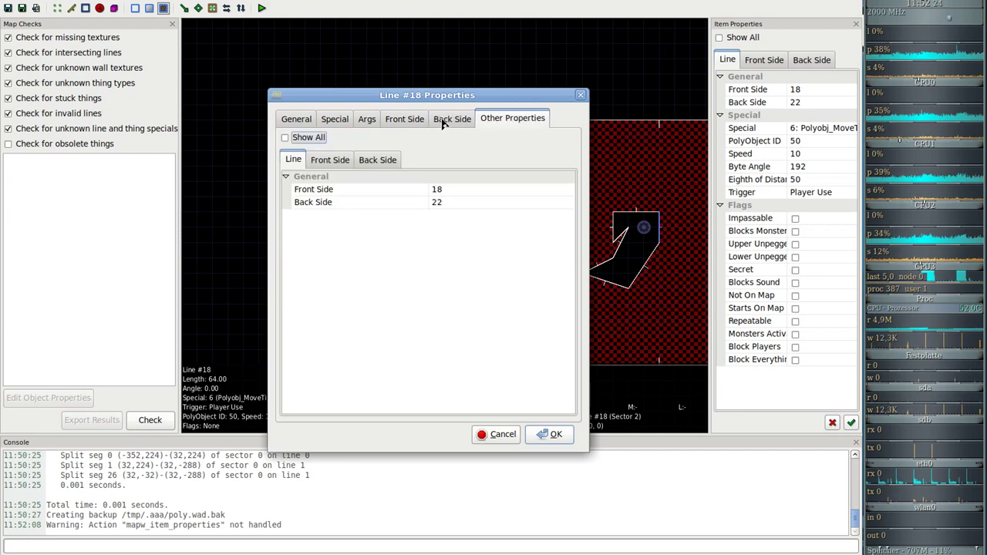
click(496, 435)
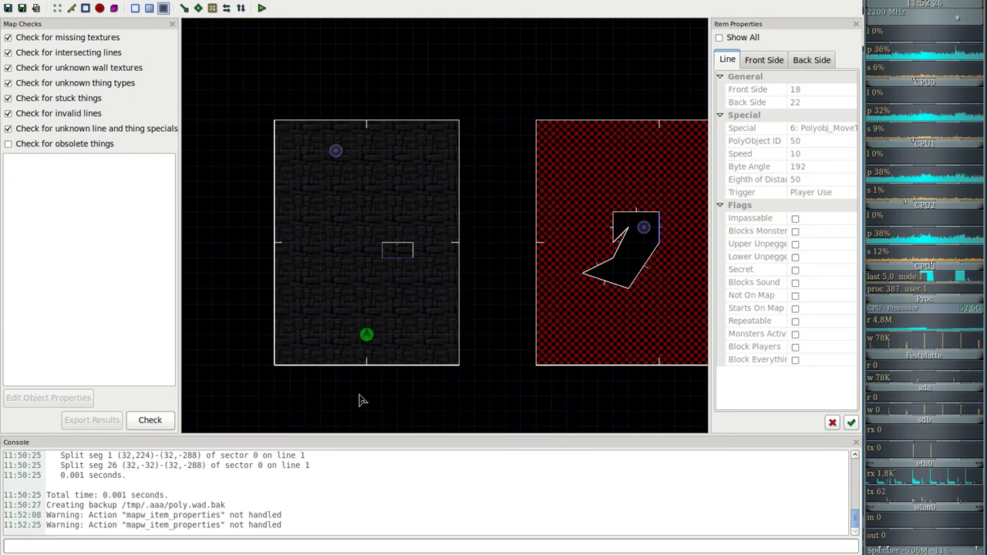
Reopen the switch line's properties, change its special trigger to Player Cross, and accept the dialog
right_click(396, 260)
click(432, 408)
click(335, 120)
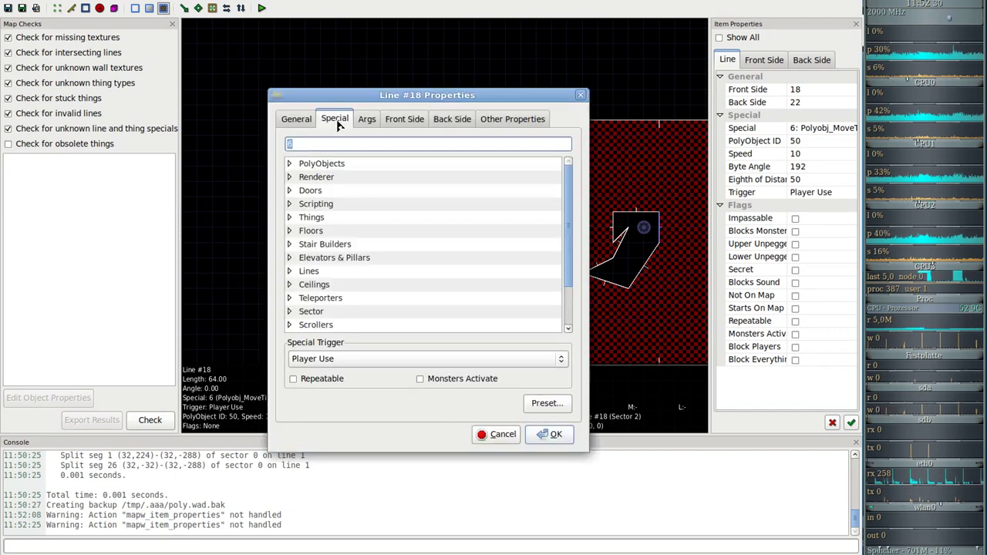
click(336, 364)
click(316, 342)
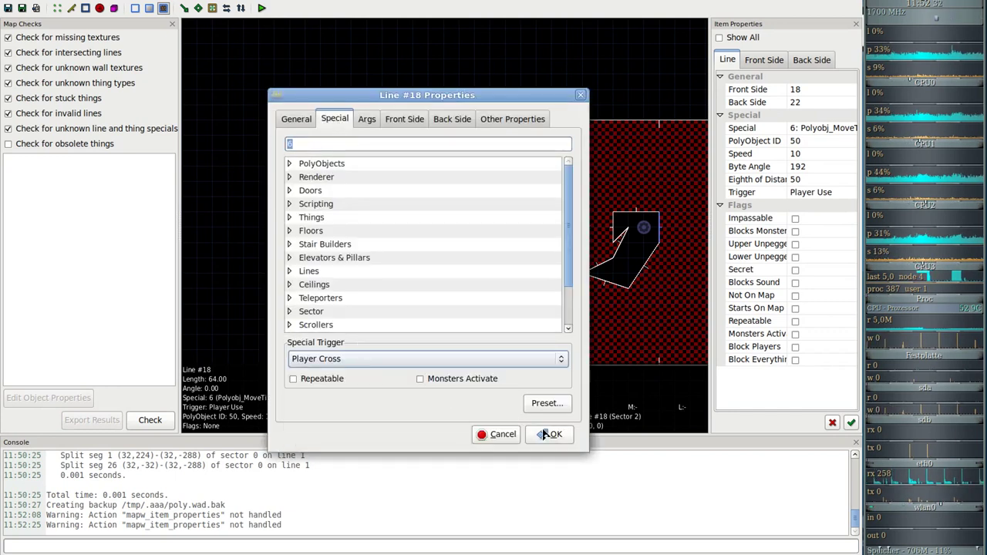
click(549, 435)
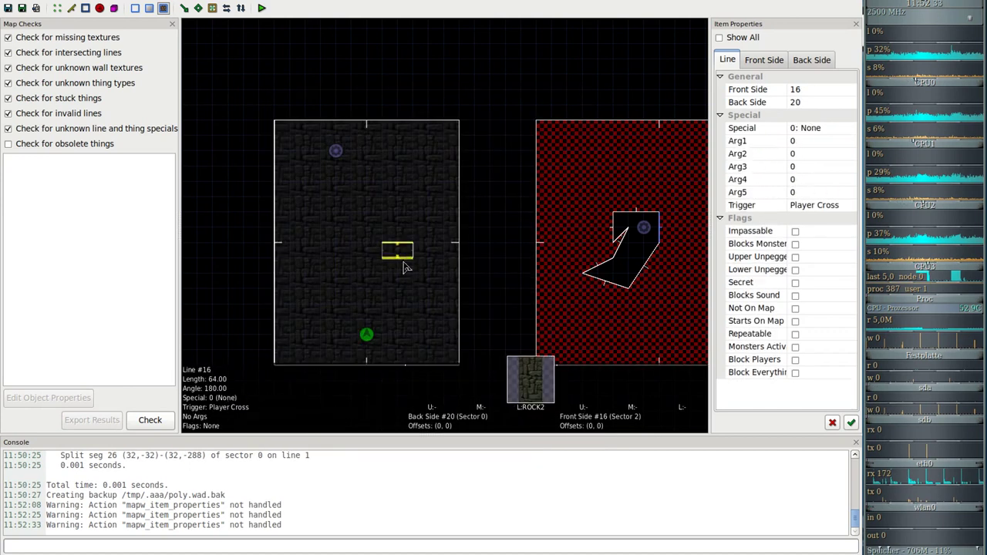
Lower the raised block's floor to a height of 8 in the 3D view, save the map, and return to the 2D view
key(q)
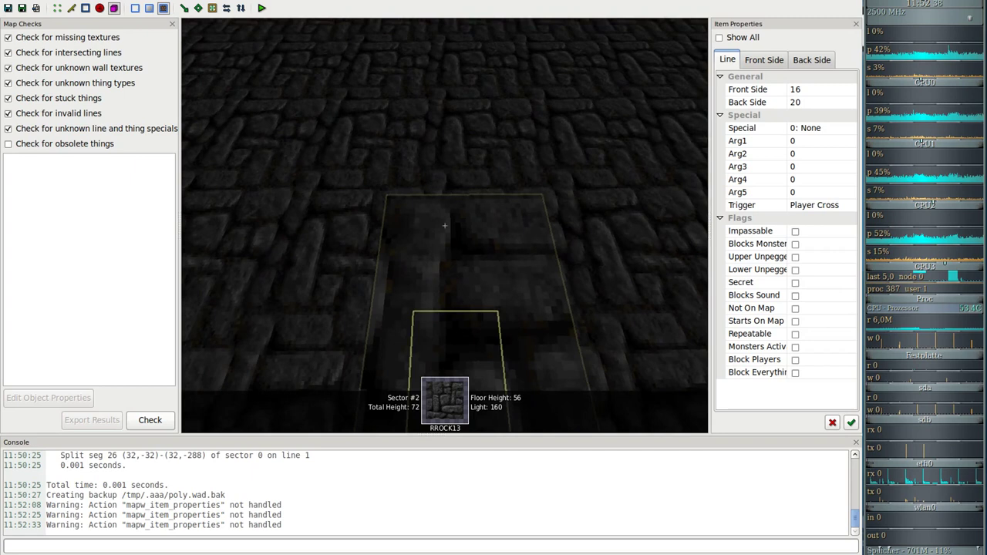
scroll(444, 226, down, 3)
scroll(444, 225, down, 3)
key(a)
key(s)
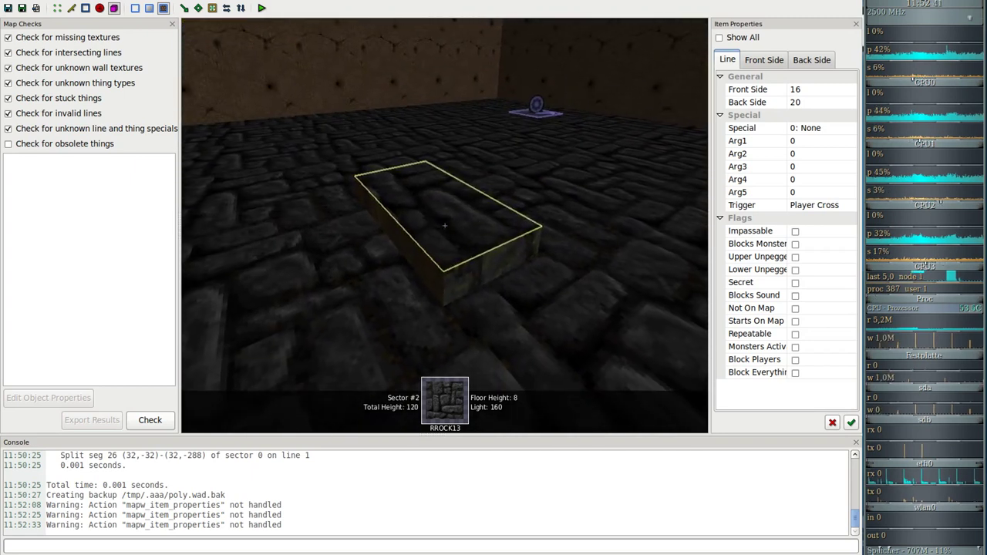
right_click(445, 226)
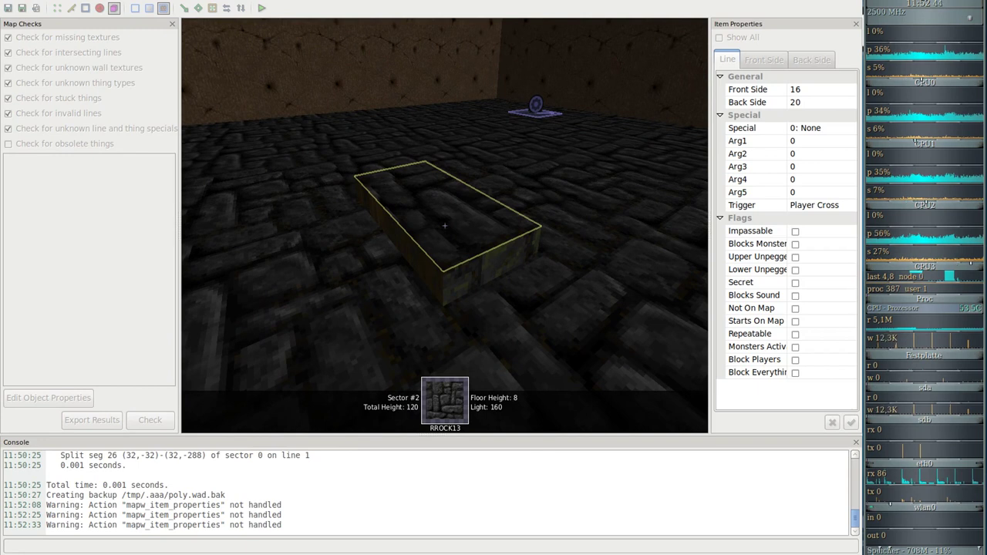
key(q)
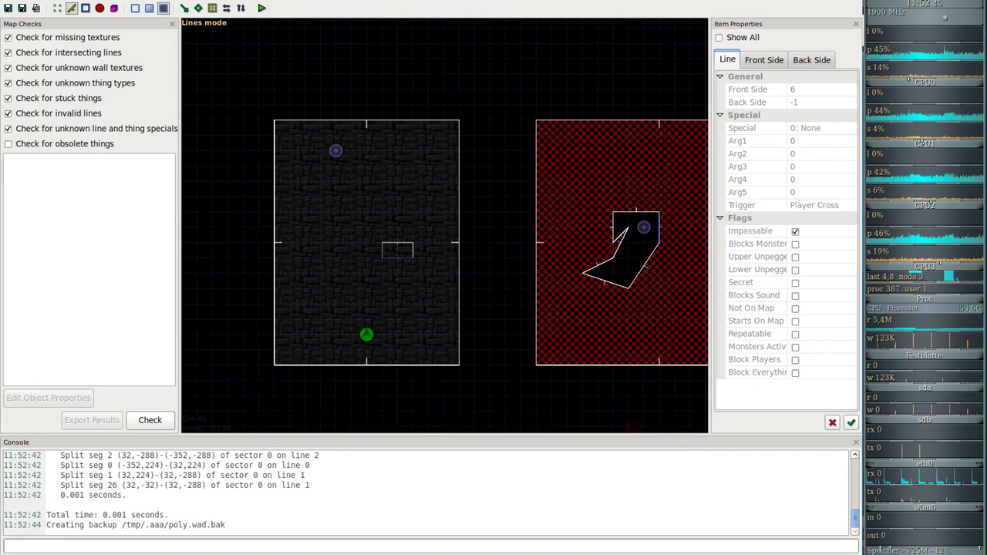
Switch to the terminal and rerun the previous command to launch the edited map in GZDoom
key(alt+Tab)
key(Up)
key(Return)
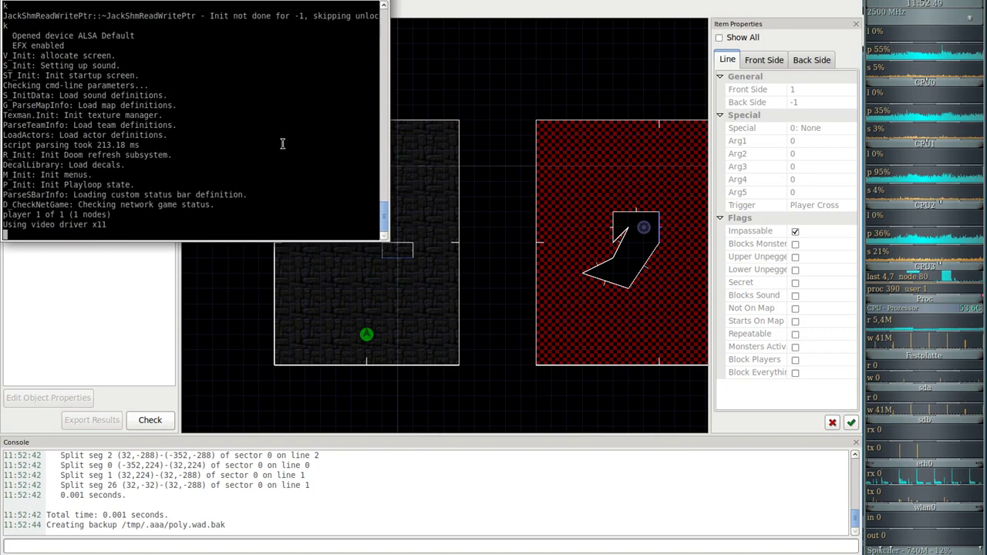
Walk over the low block to trigger the polyobject, watch its movement from several sides, and quit the game
key(w)
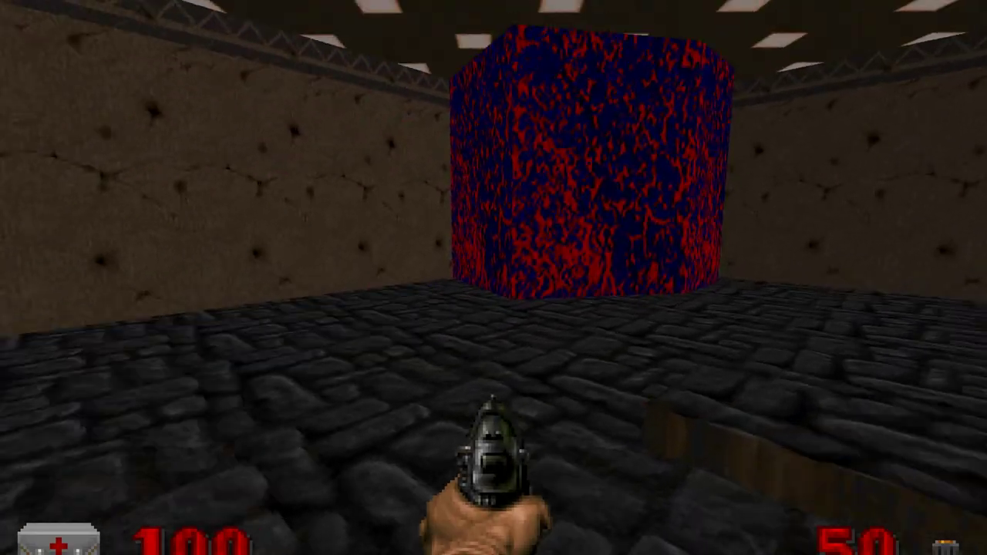
key(w)
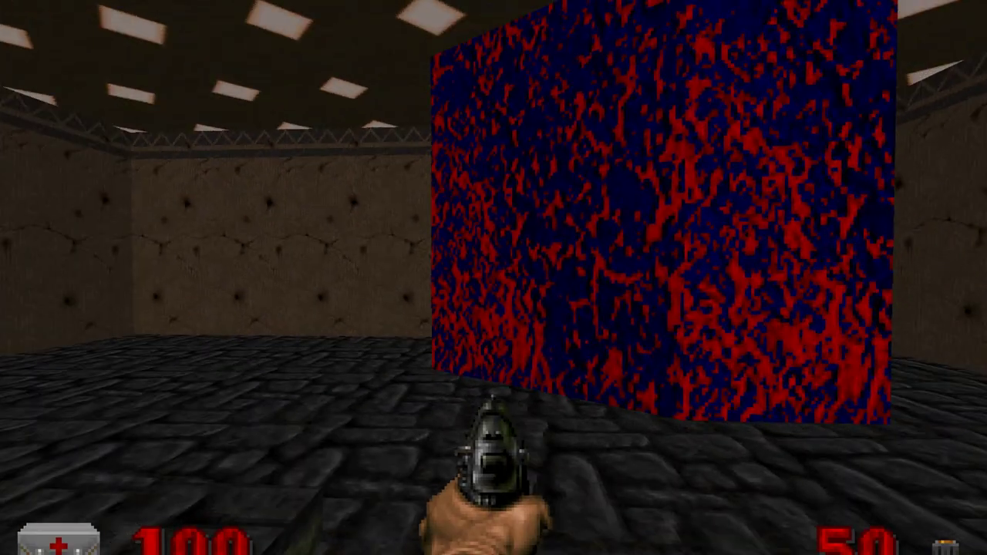
key(d)
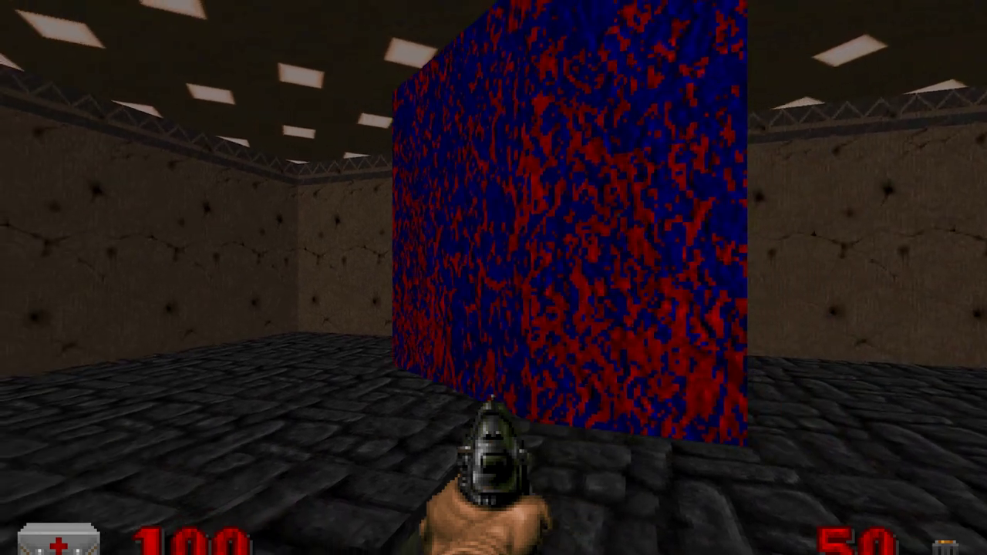
key(d)
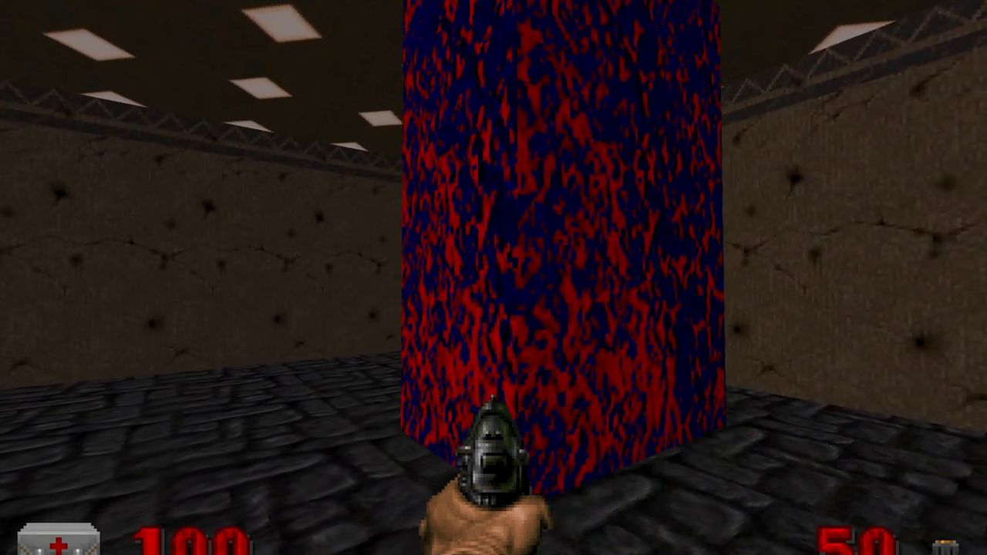
key(Down)
key(Right)
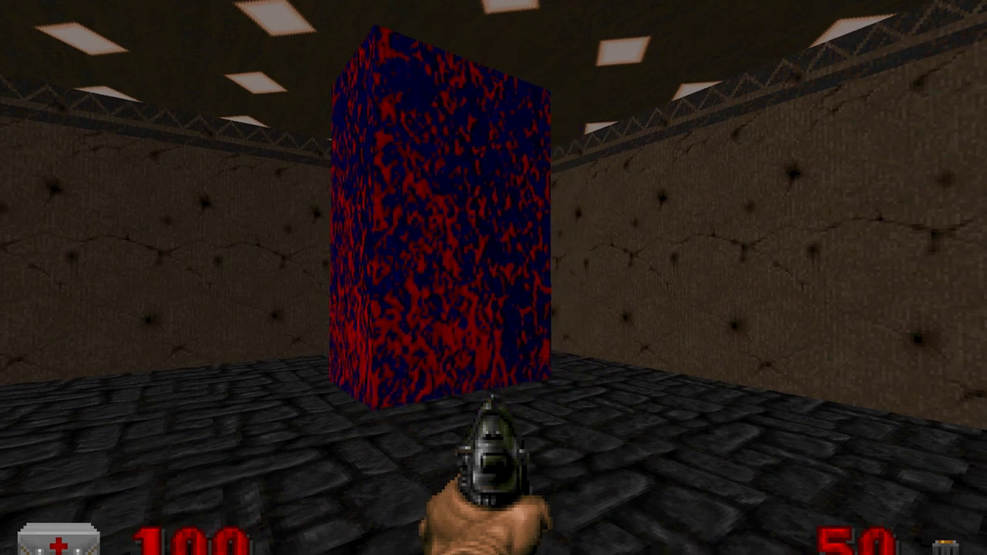
key(Up)
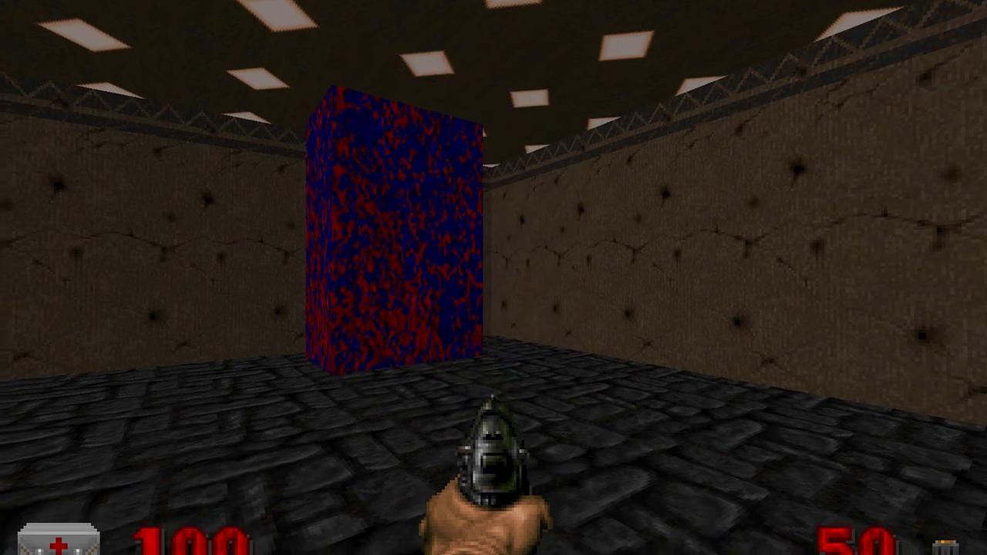
key(Right)
key(a)
key(Up)
key(w)
key(a)
key(s)
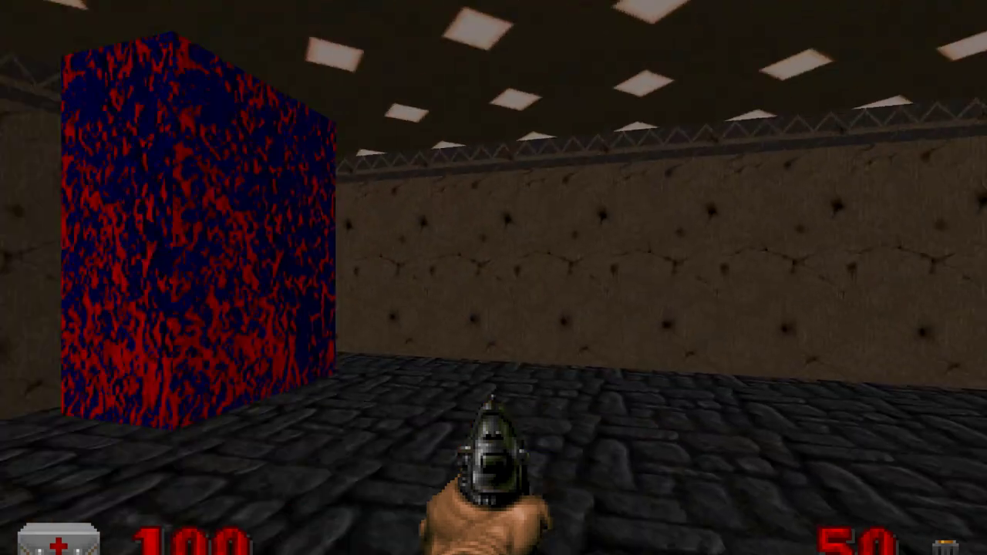
key(d)
key(alt+F4)
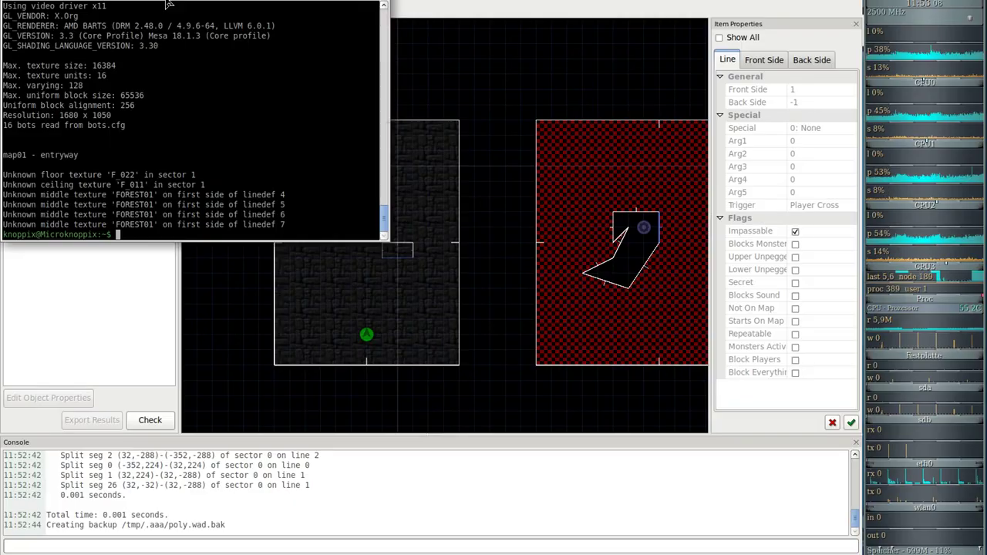
Return to the map editor and change the block's trigger line special to 2: Polyobj_RotateLeft
click(425, 74)
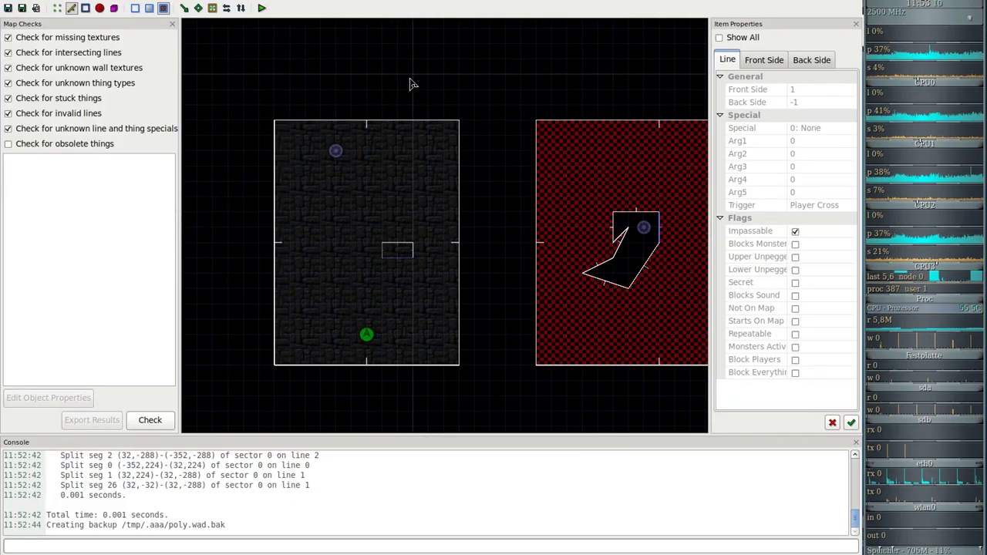
click(69, 9)
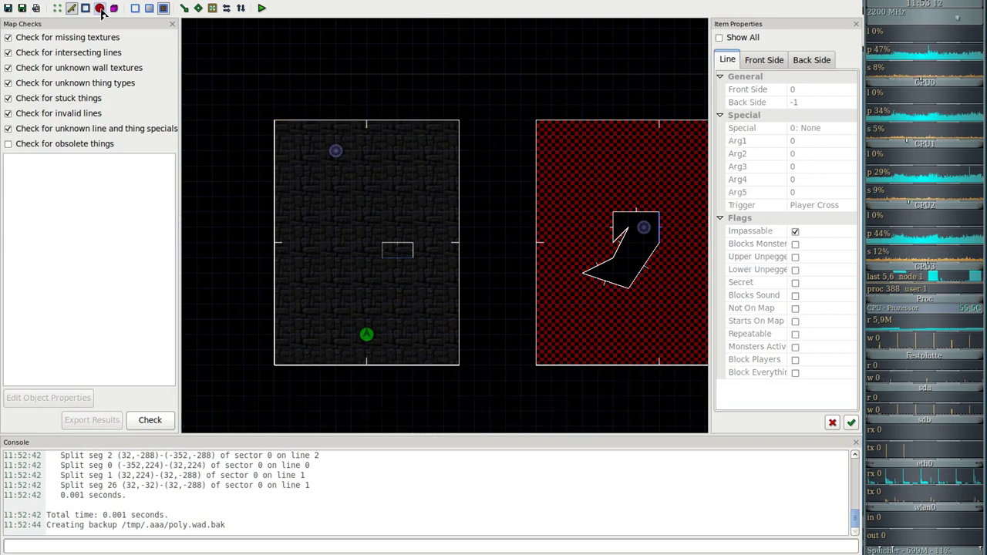
right_click(399, 256)
click(473, 412)
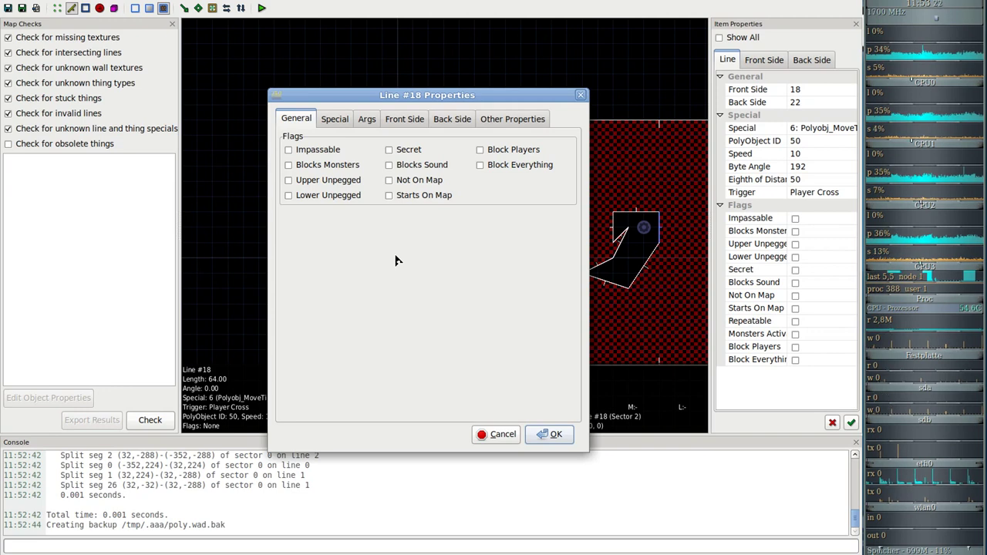
click(333, 121)
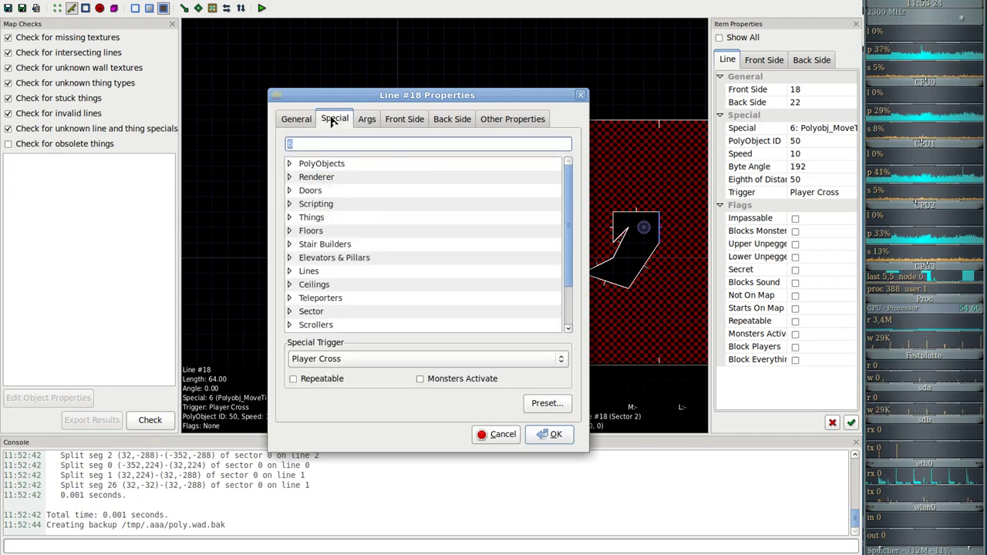
click(290, 164)
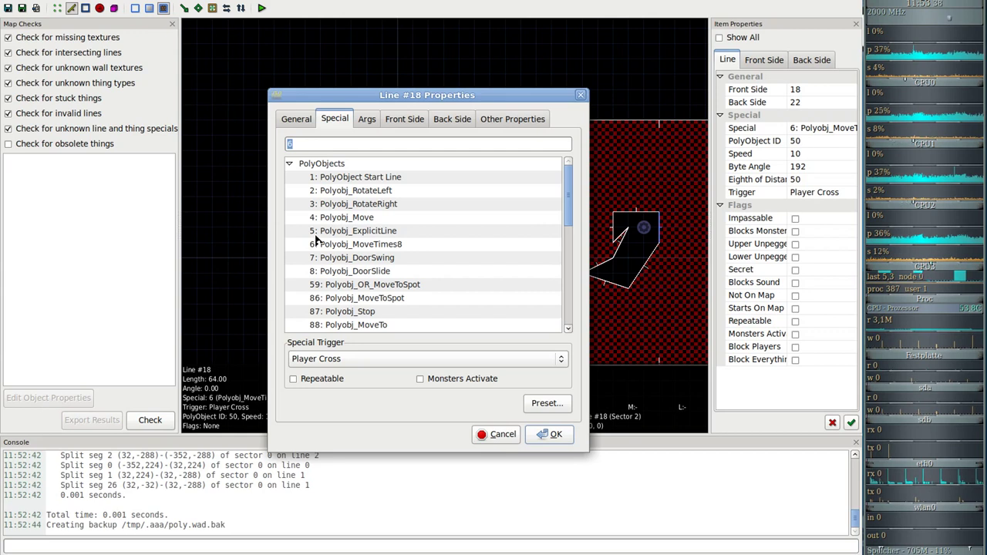
click(335, 192)
click(381, 207)
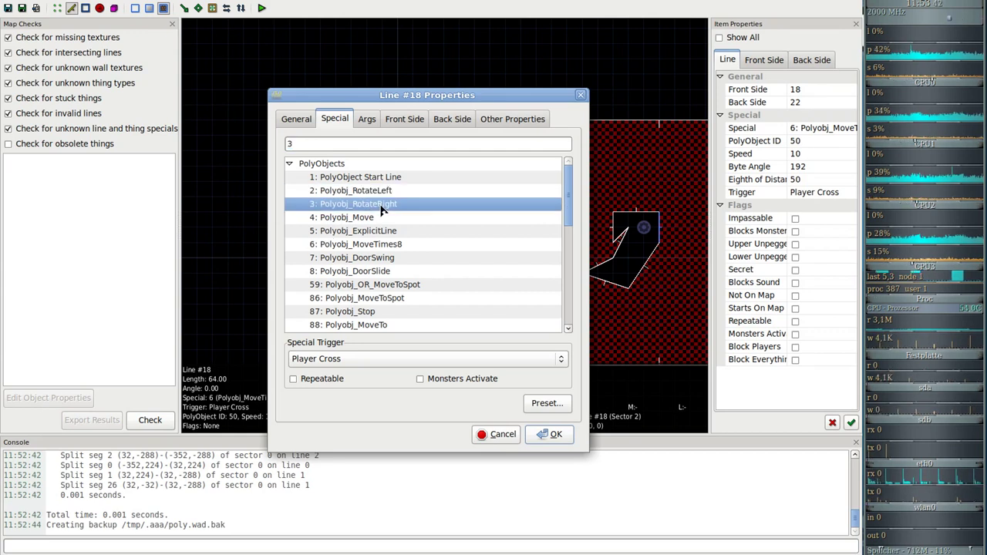
click(372, 192)
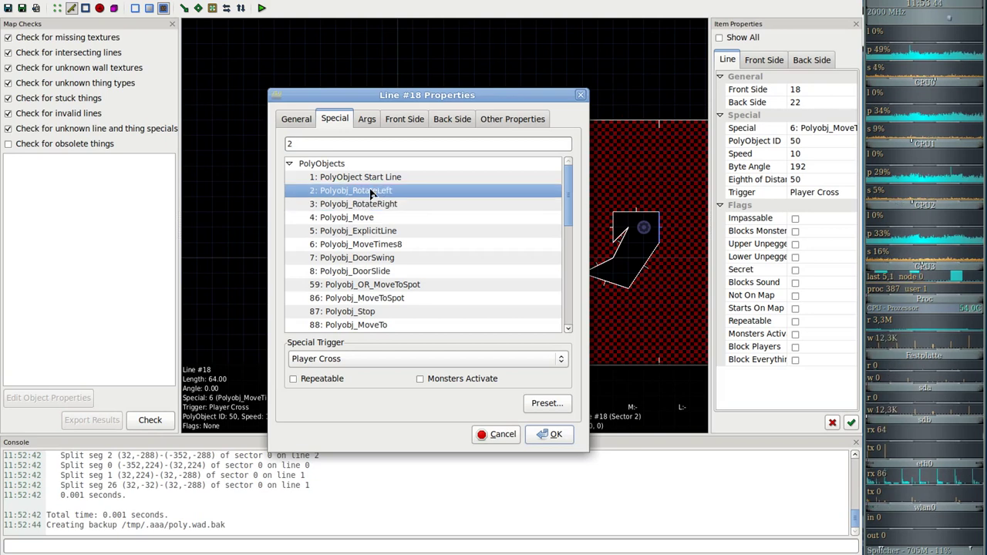
click(559, 435)
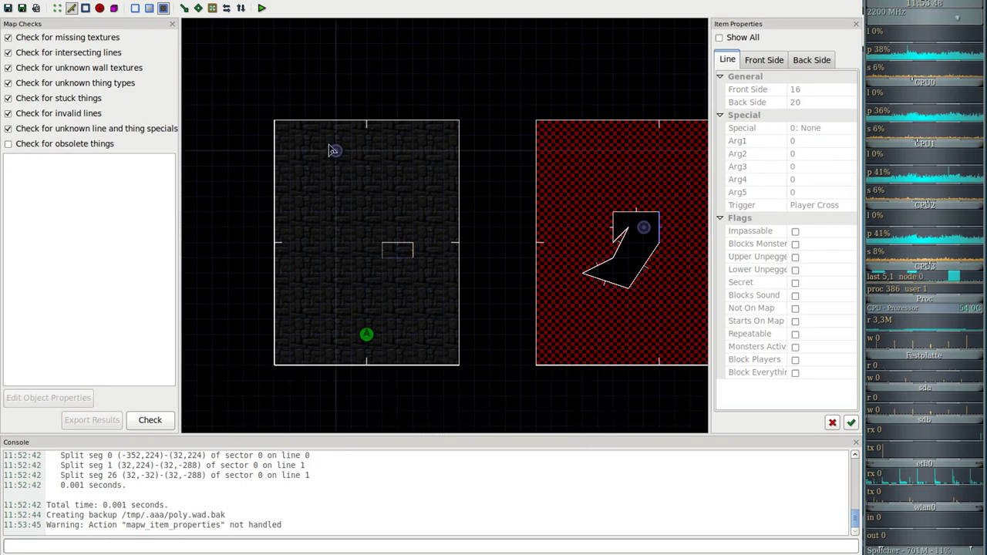
Reopen the trigger line's properties, reselect Polyobj_RotateLeft as the special, and set its Byte Angle to 64
right_click(391, 259)
click(466, 415)
click(334, 120)
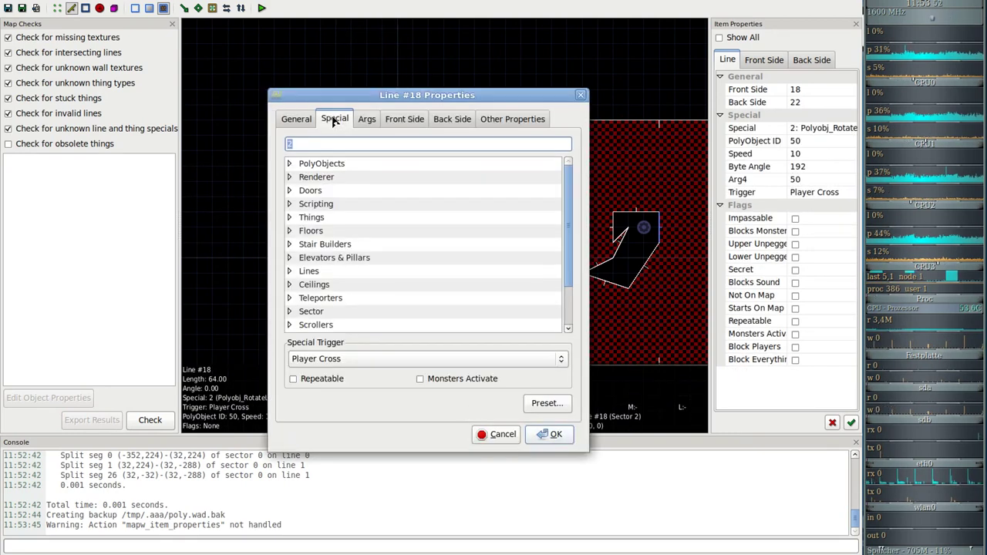
click(290, 163)
click(358, 190)
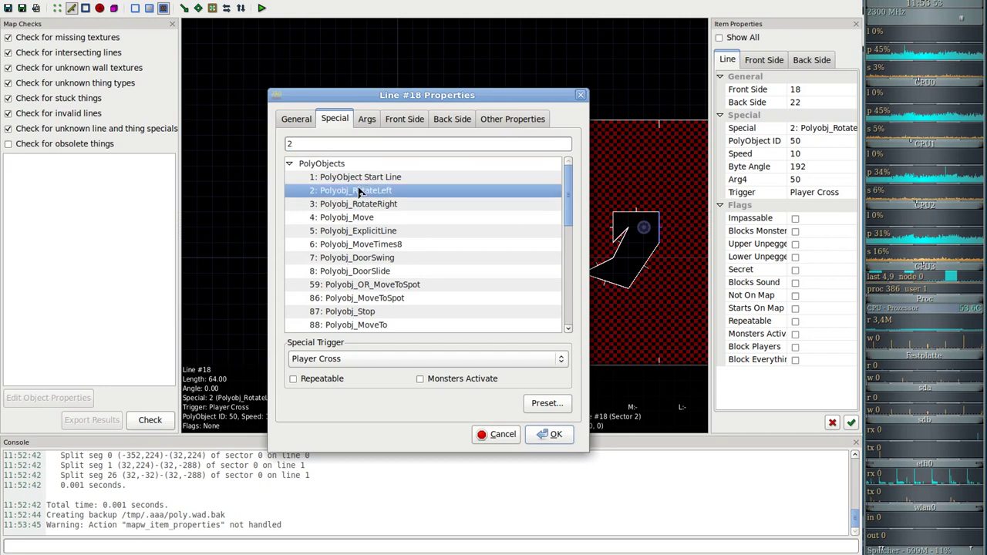
click(368, 120)
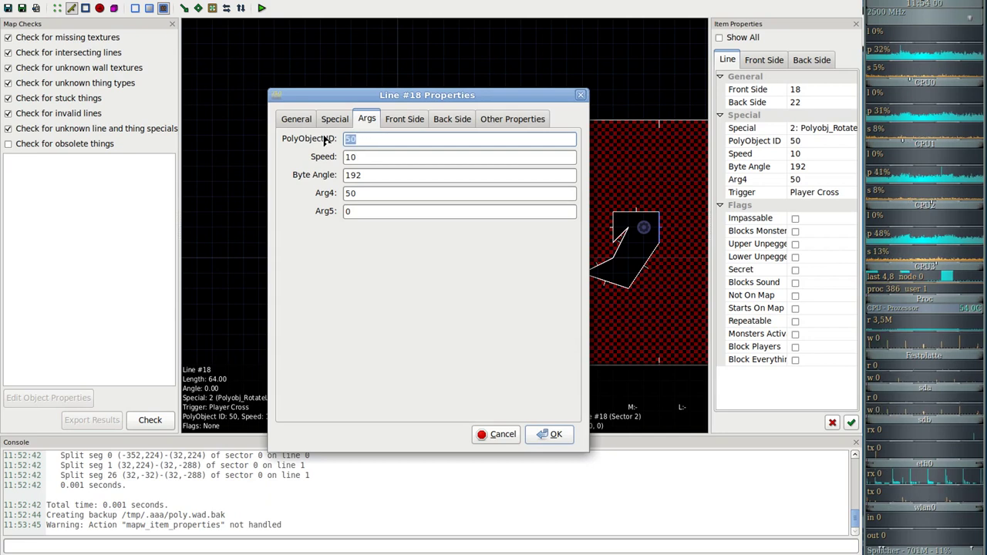
click(360, 155)
drag(365, 96, 510, 153)
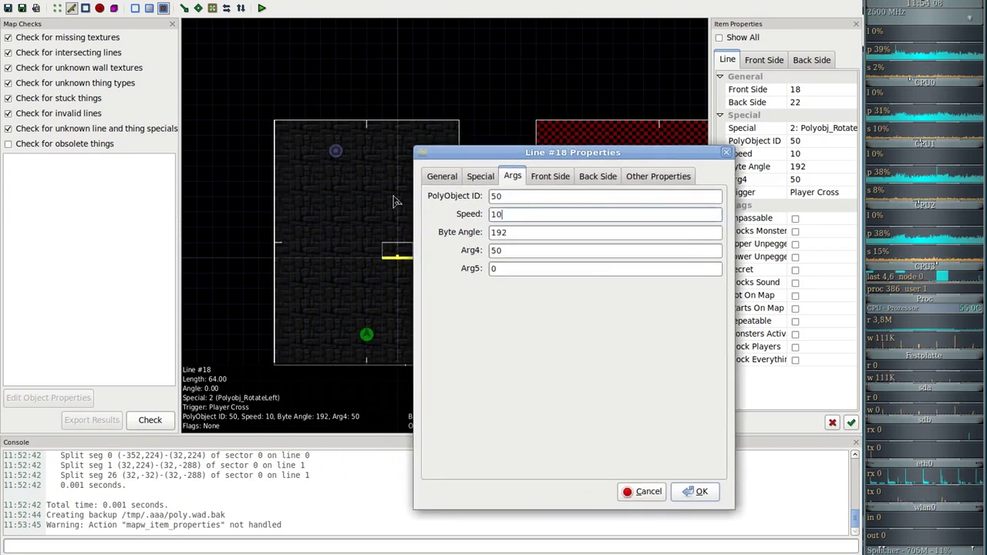
key(Tab)
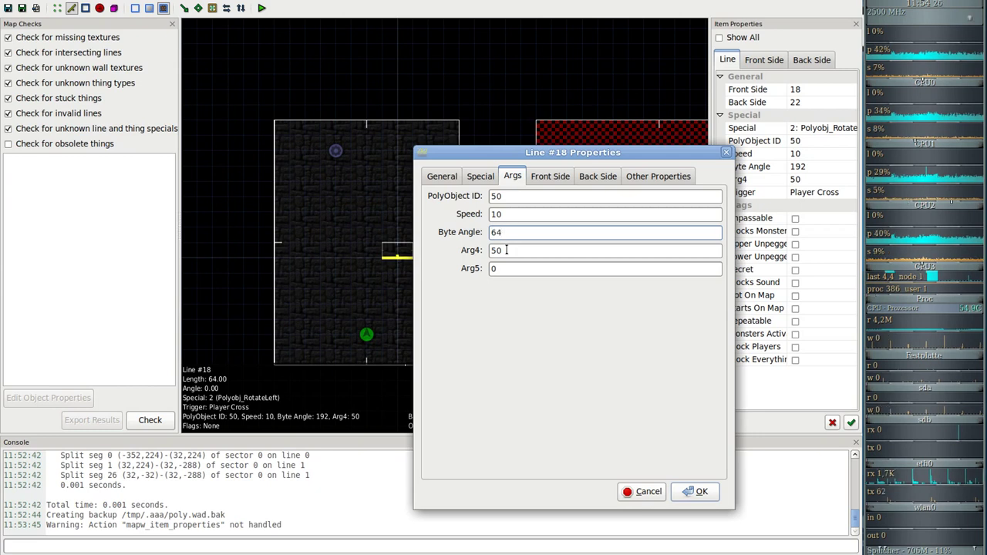
Reset the trigger line's Arg4 to 0 and accept the dialog
click(507, 251)
double_click(507, 252)
key(BackSpace)
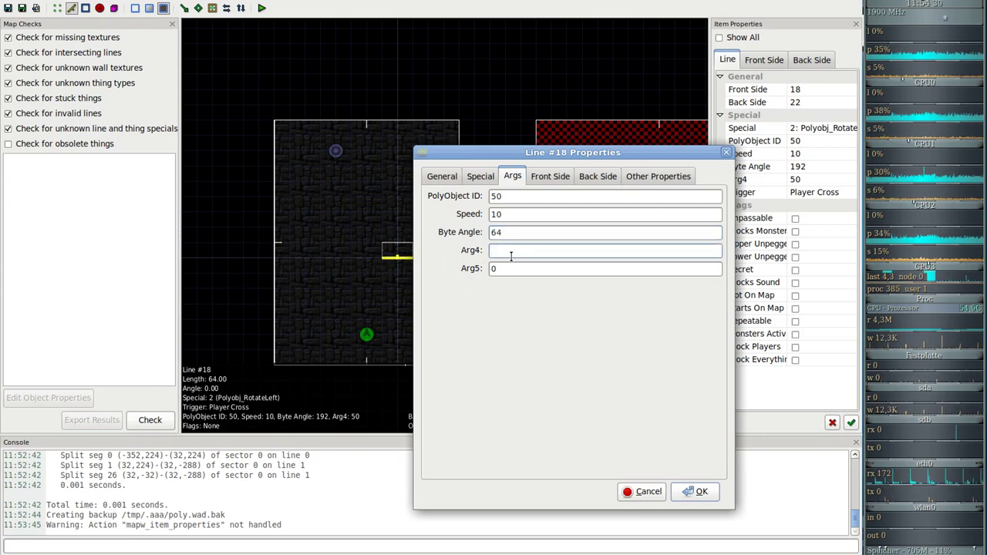
click(526, 268)
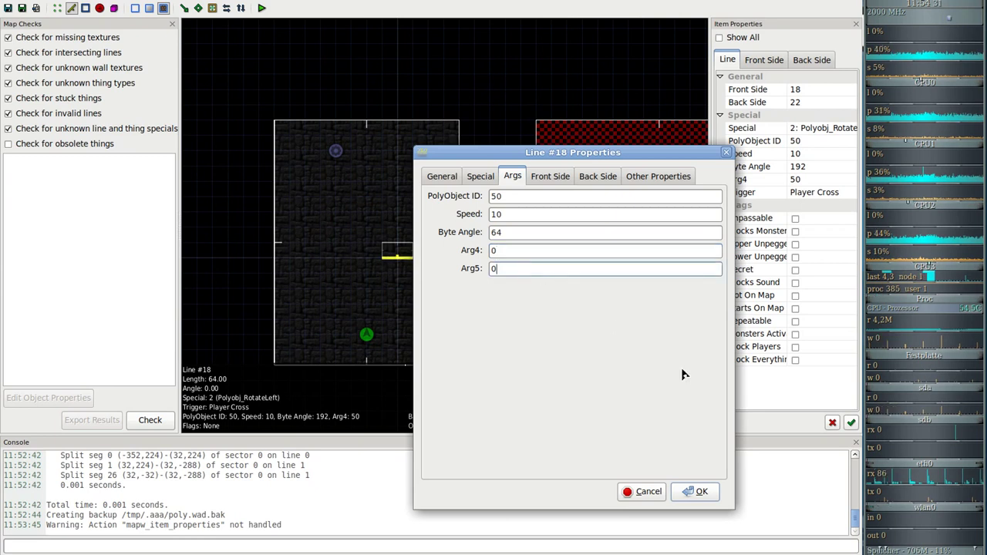
click(703, 492)
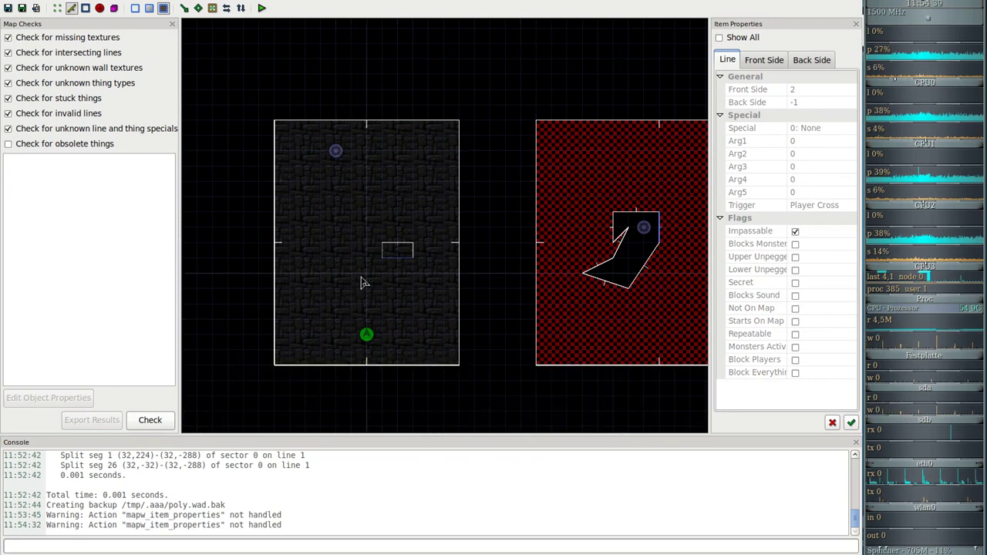
Save the map, relaunch it in GZDoom, and walk over the low block to test the polyobject's rotation
key(ctrl+s)
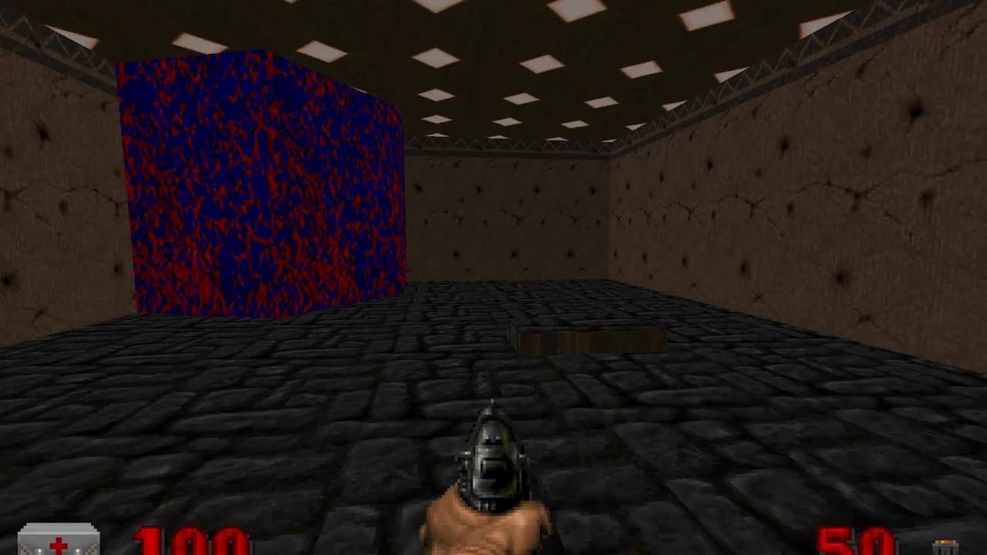
key(w)
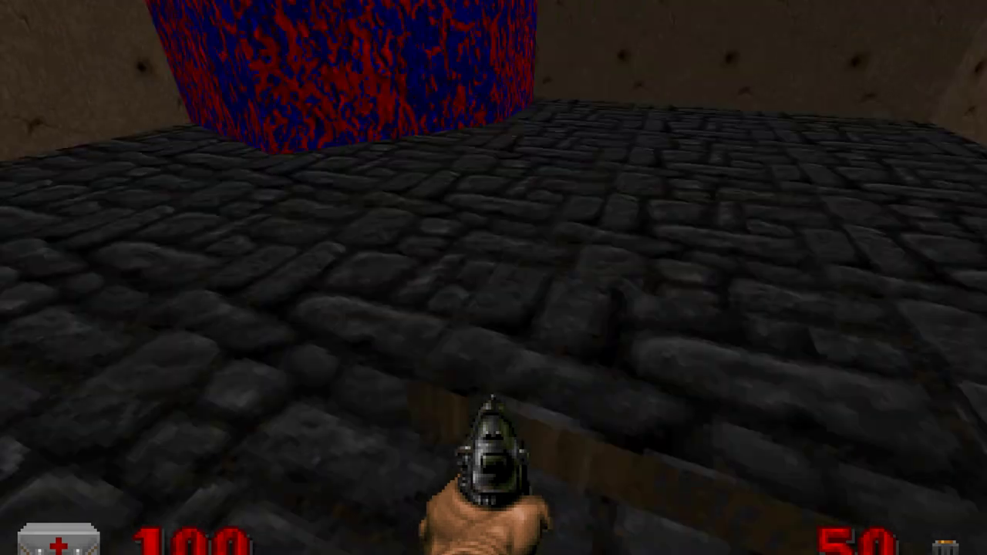
key(w)
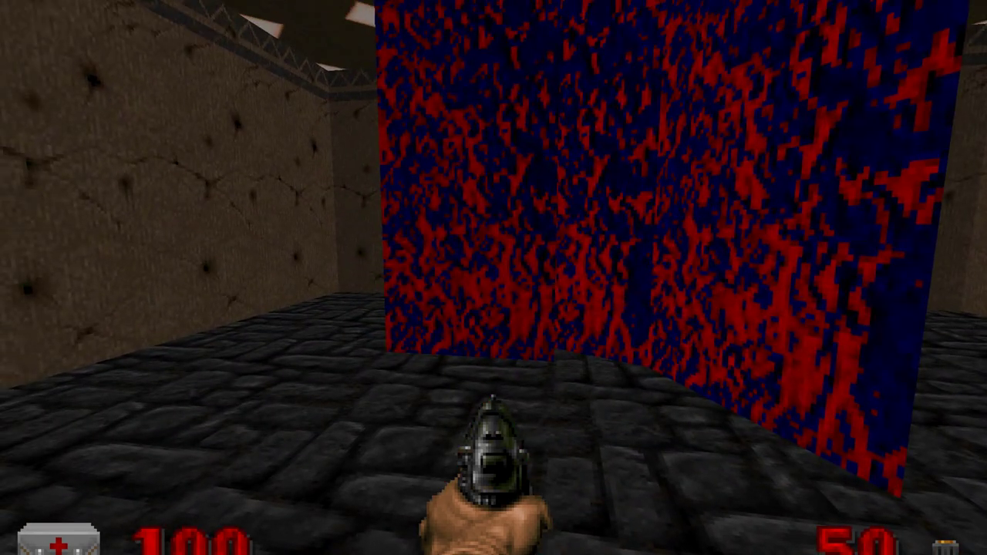
Return to the map editor and move the PolyObject Anchor by -32 in X and -128 in Y onto the polyobject's lowest corner
key(alt+F4)
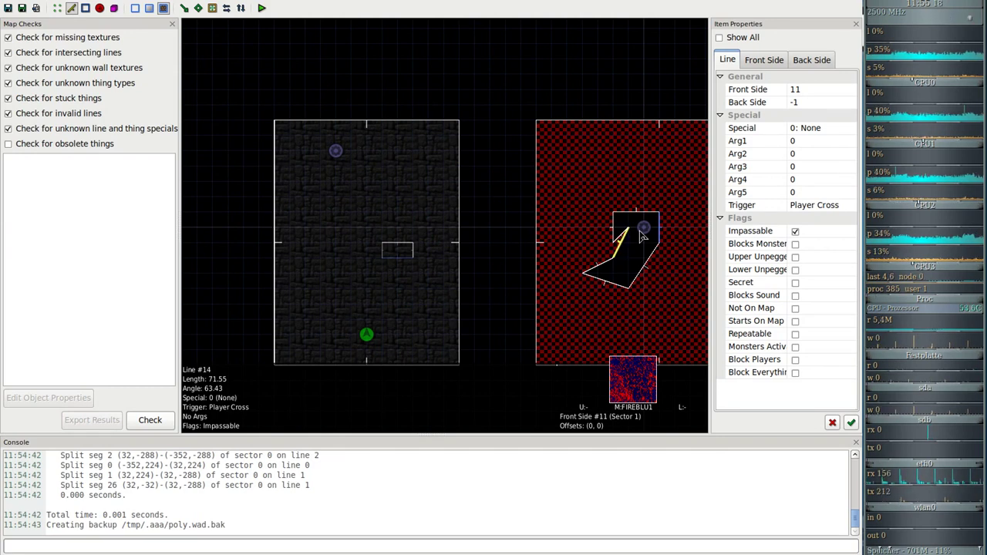
click(99, 8)
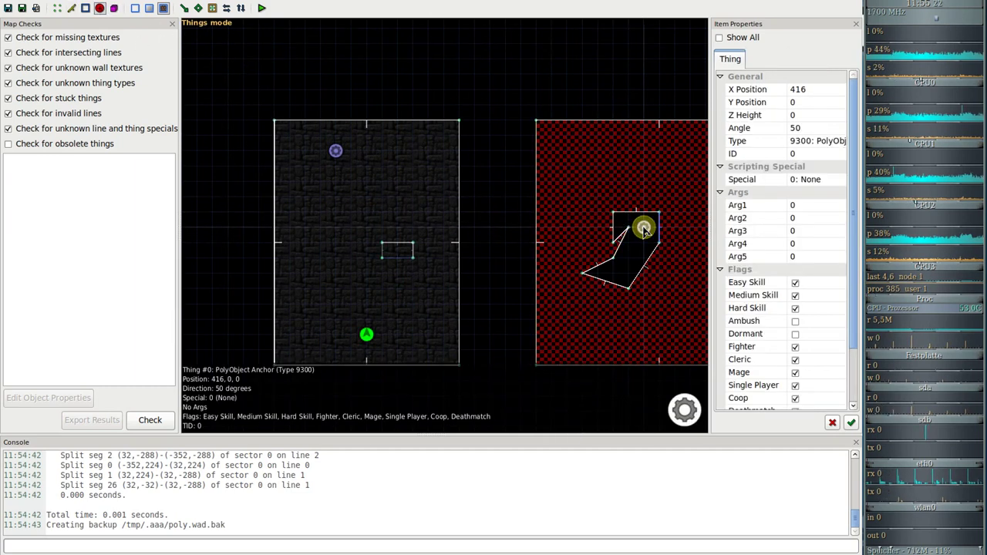
key(q)
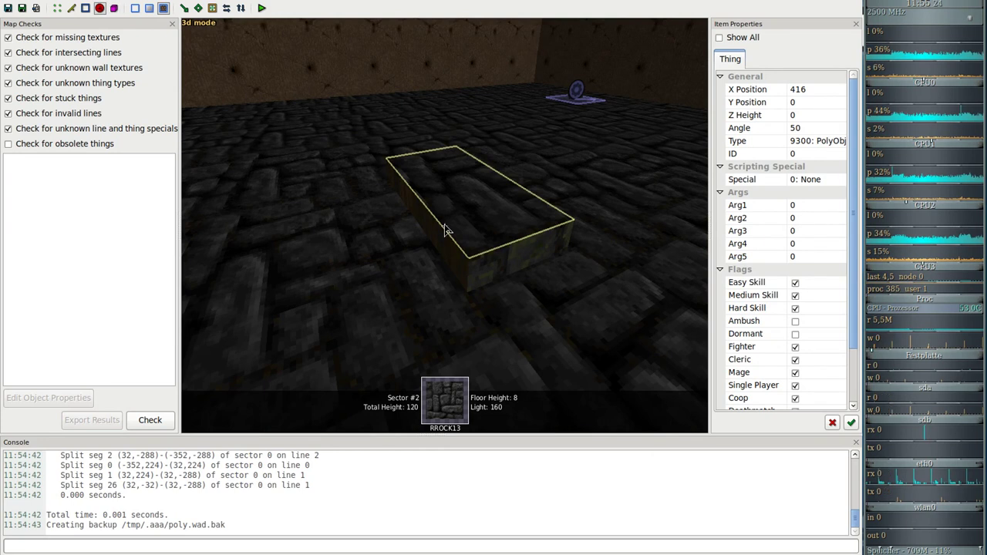
key(q)
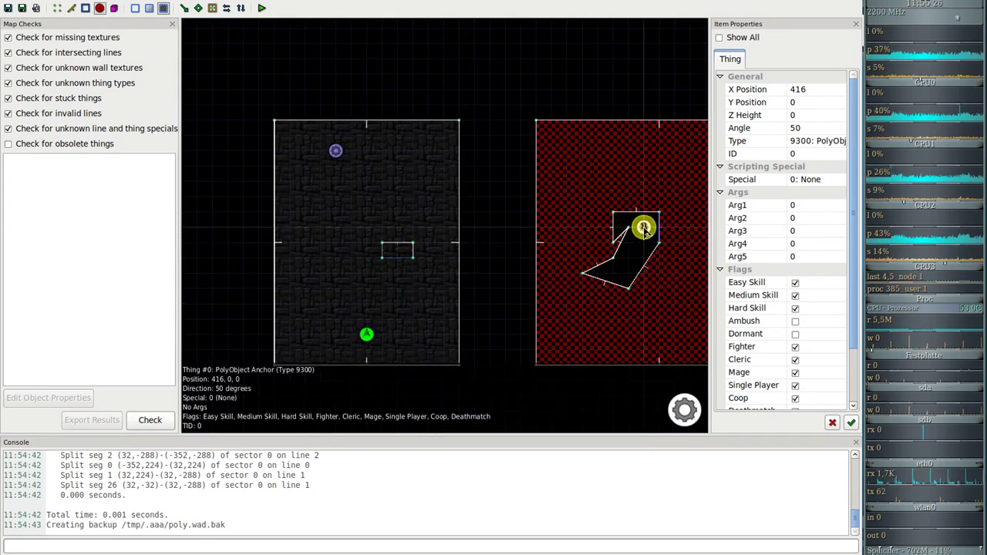
key(e)
drag(645, 229, 629, 289)
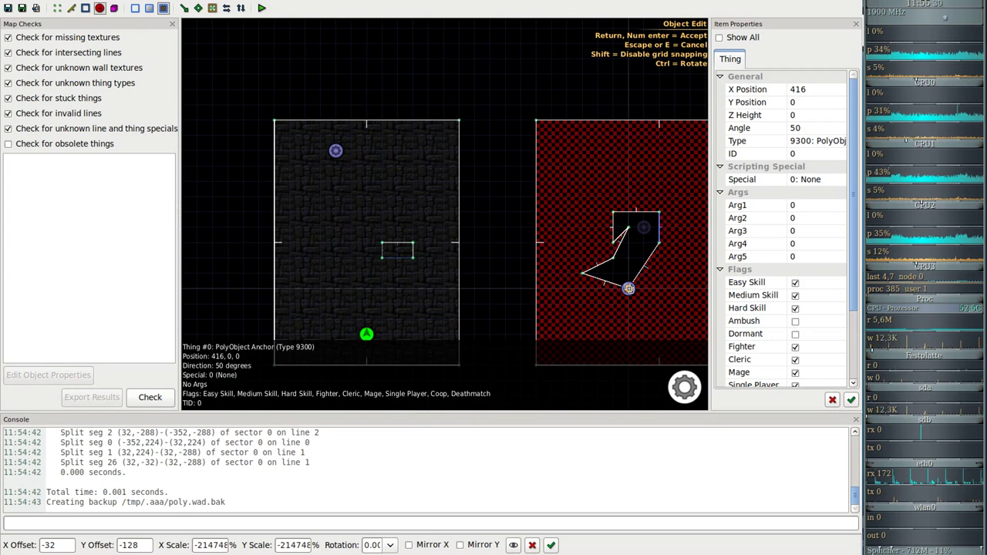
key(Return)
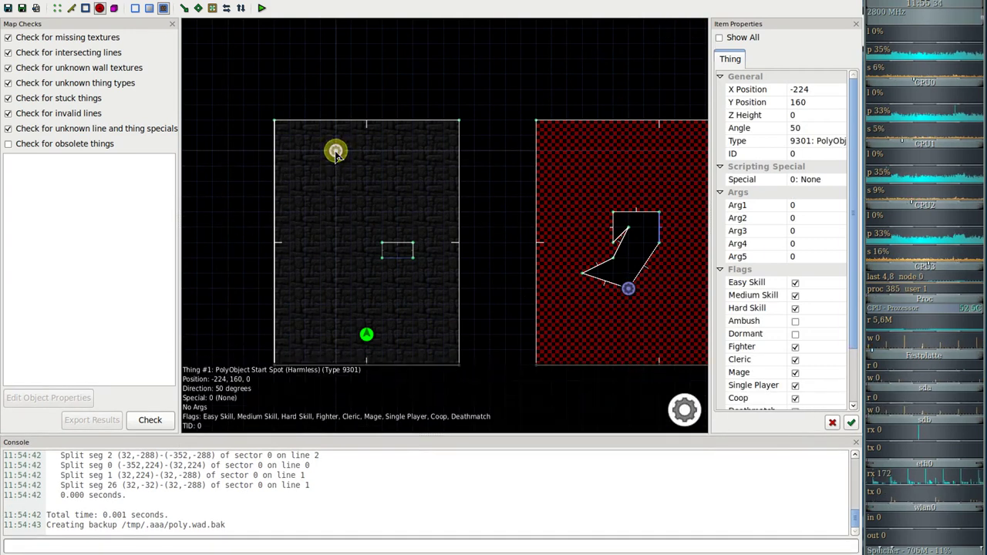
Move the PolyObject Start Spot in the main room to X -192, Y 0
key(e)
drag(339, 168, 355, 229)
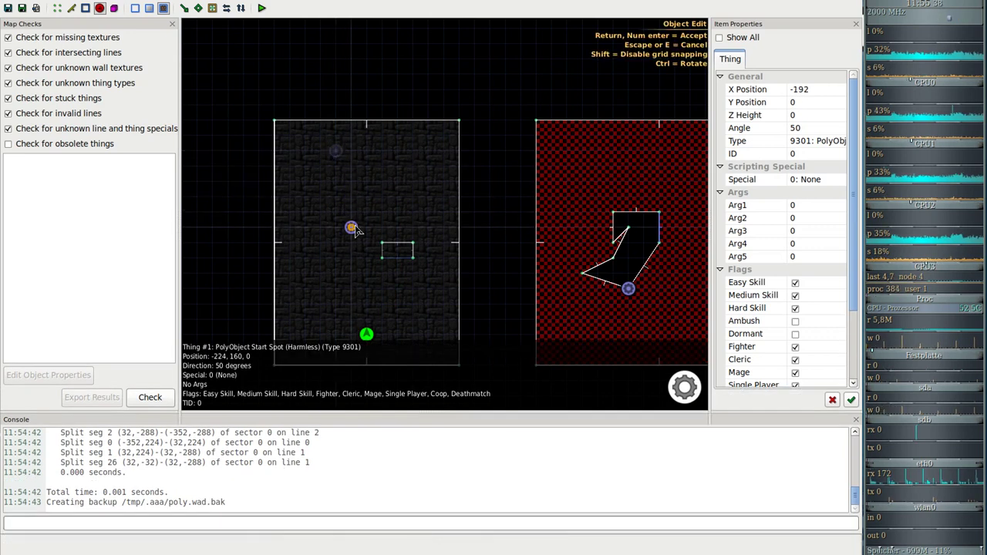
key(Return)
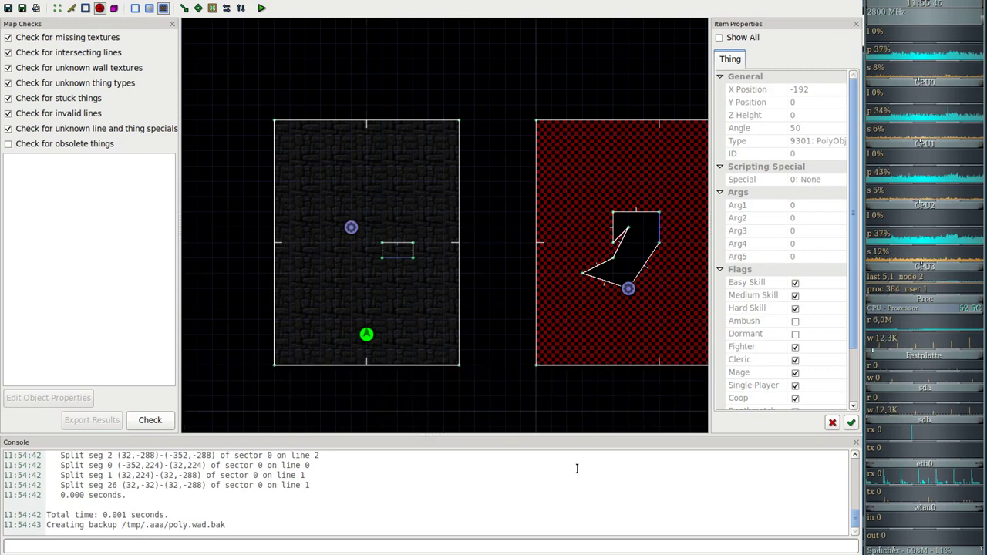
Save the map, run it in GZDoom, and walk onto the low block to trigger the polyobject
key(ctrl+s)
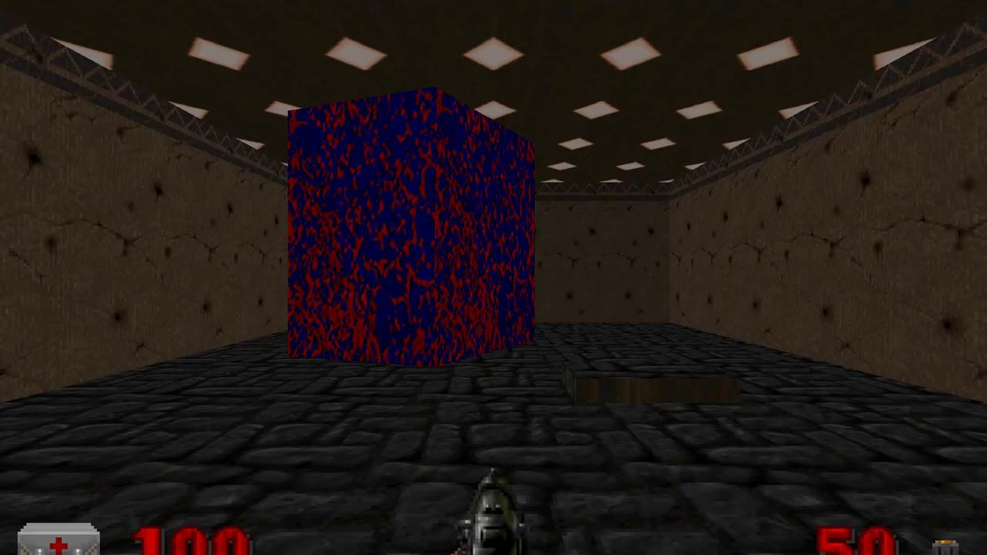
key(w)
key(w)
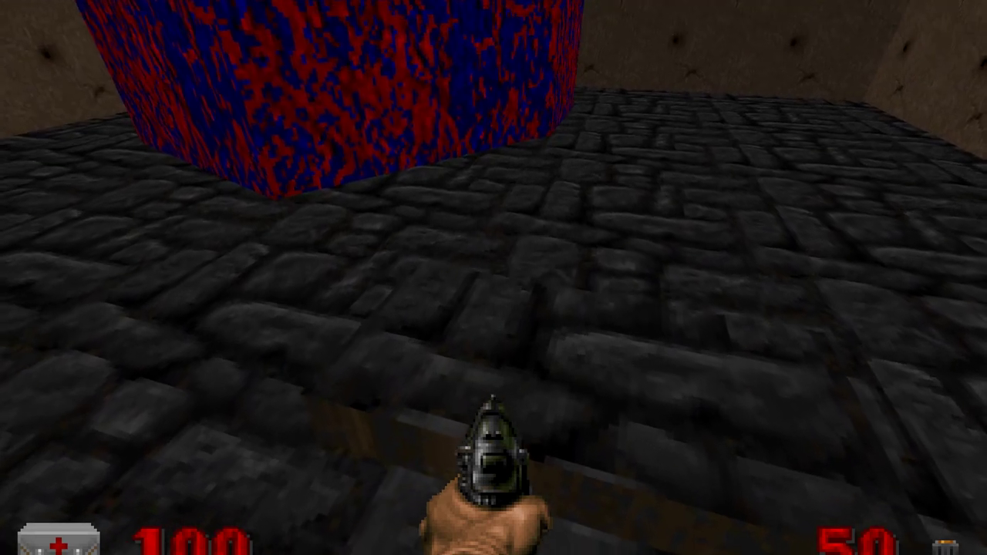
Examine the polyobject's rotation about its new anchor point from several positions around the room, and quit the game
key(Right)
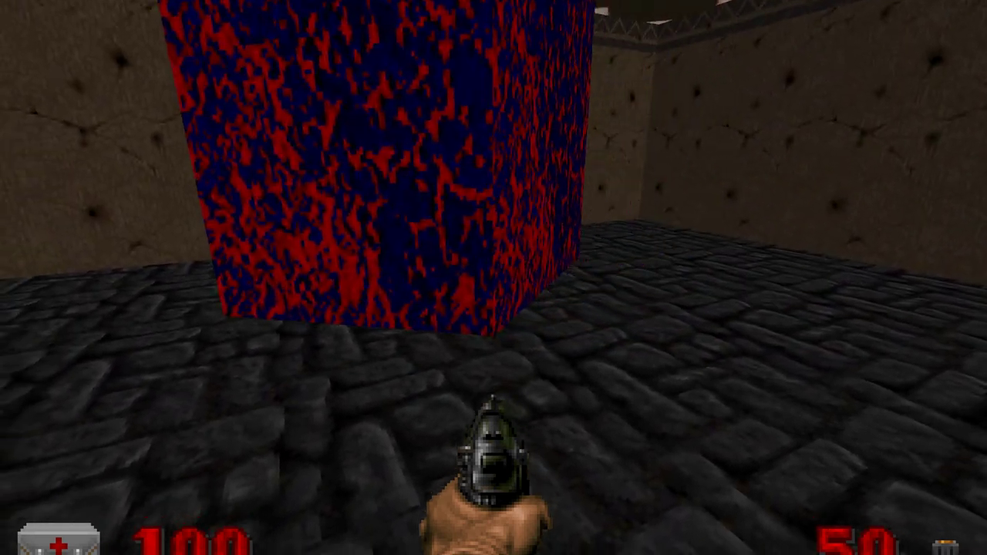
key(Left)
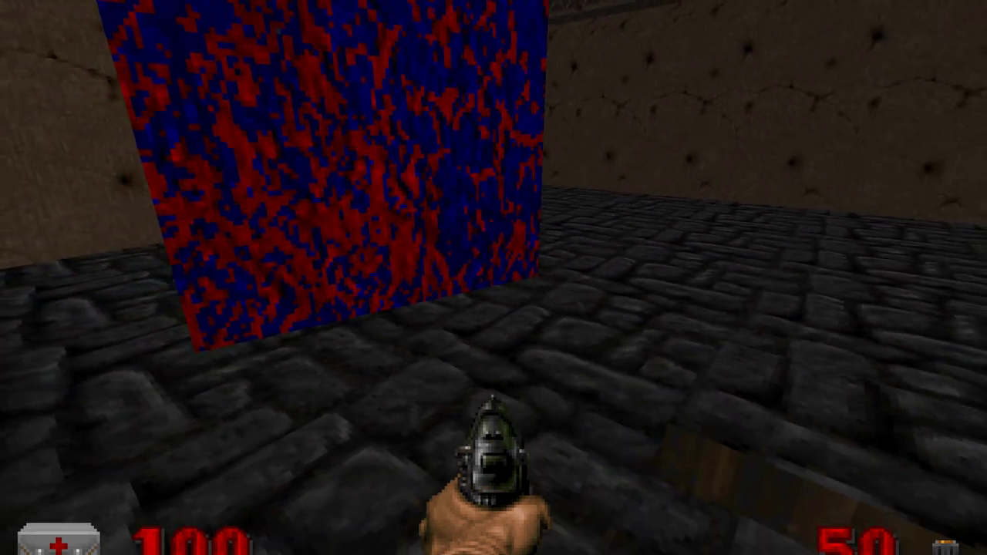
key(d)
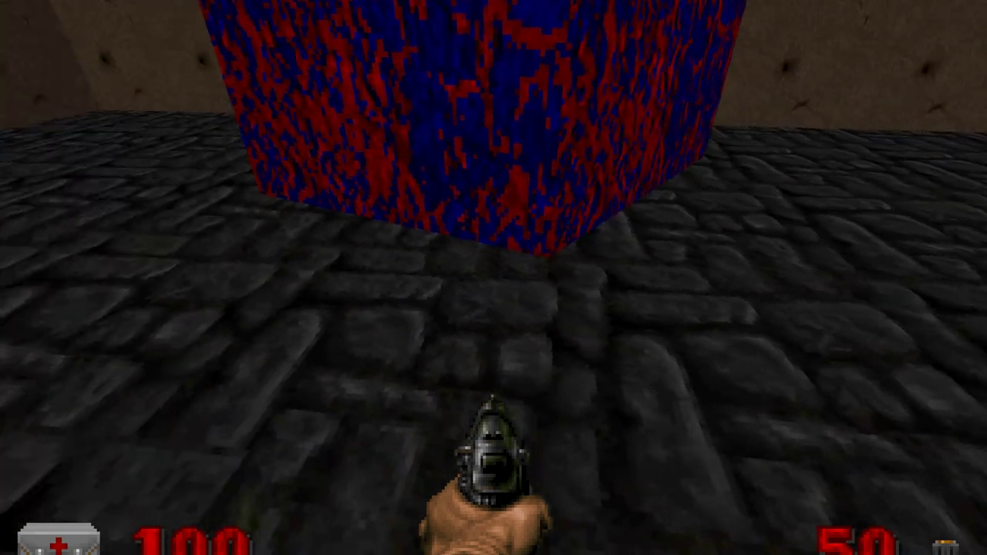
key(a)
key(s)
key(d)
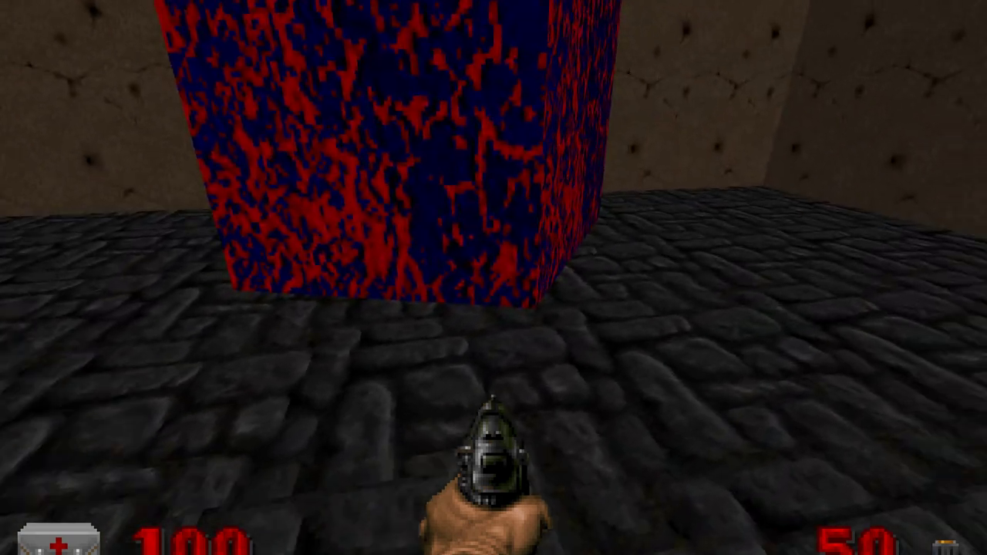
key(Left)
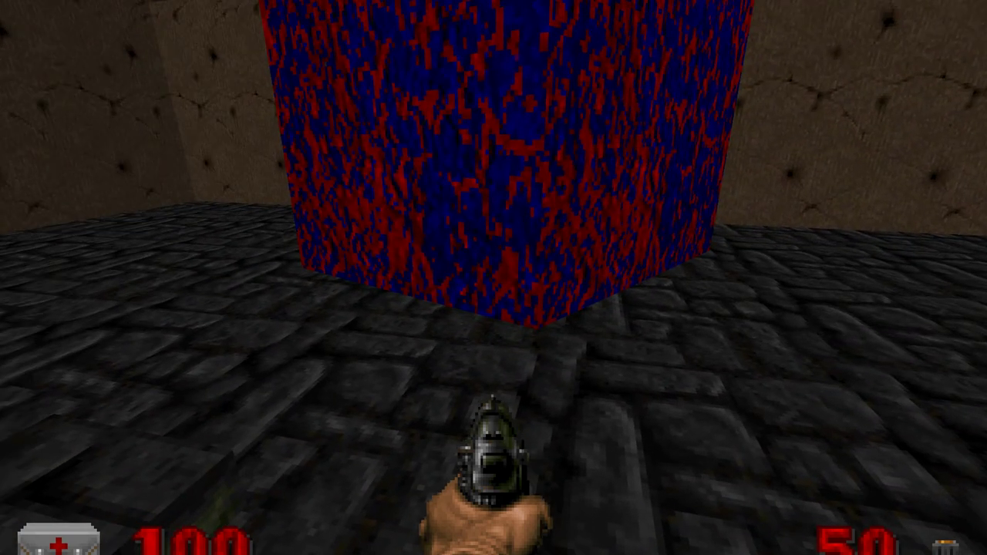
key(Right)
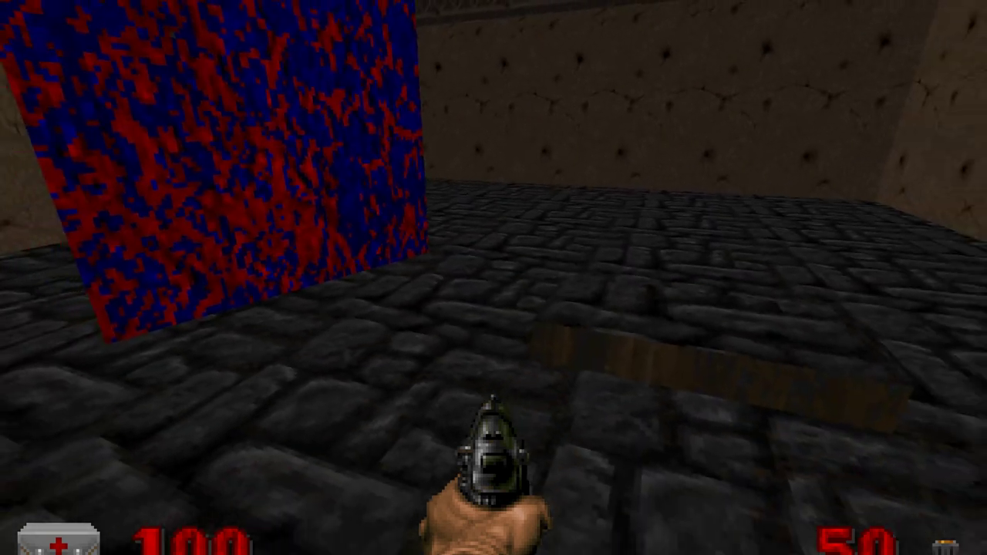
key(Left)
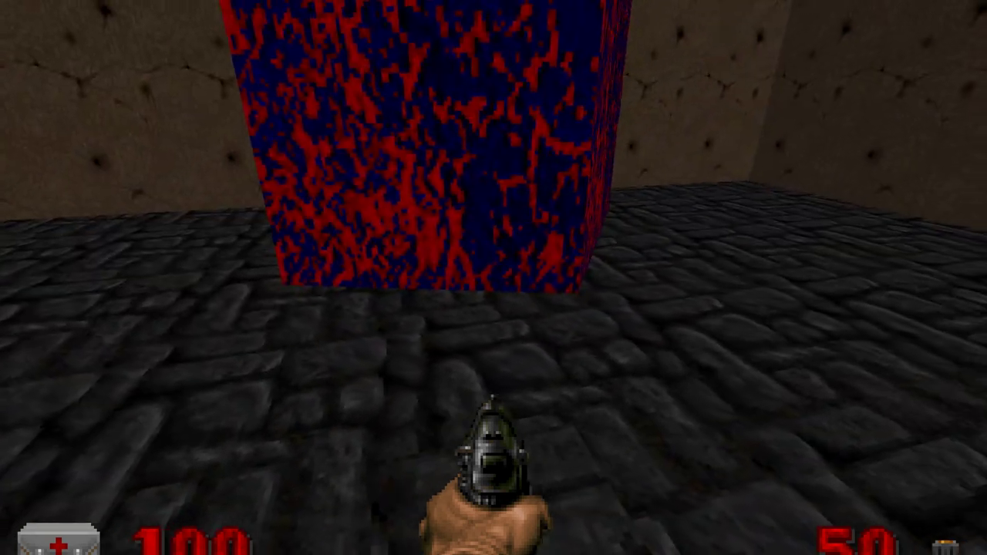
key(Left)
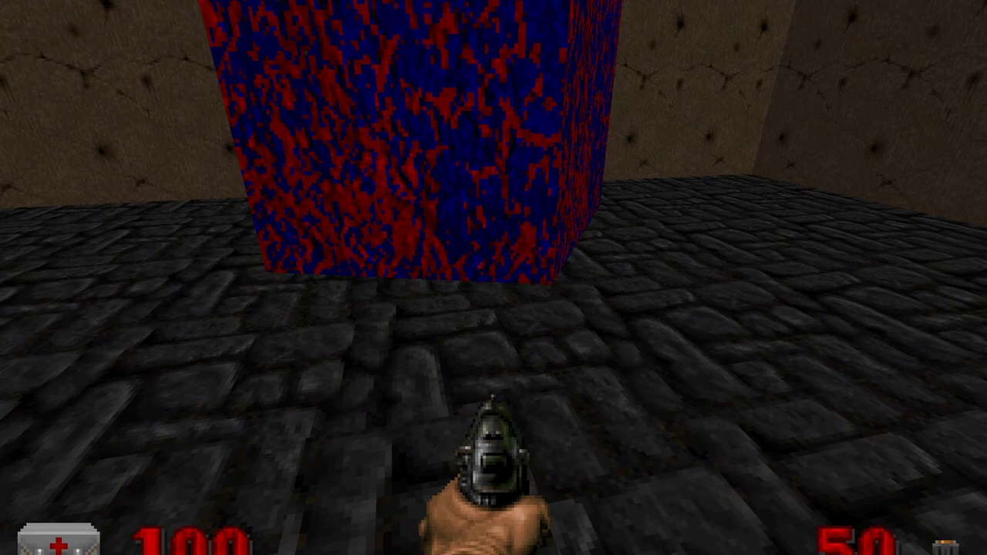
key(alt+F4)
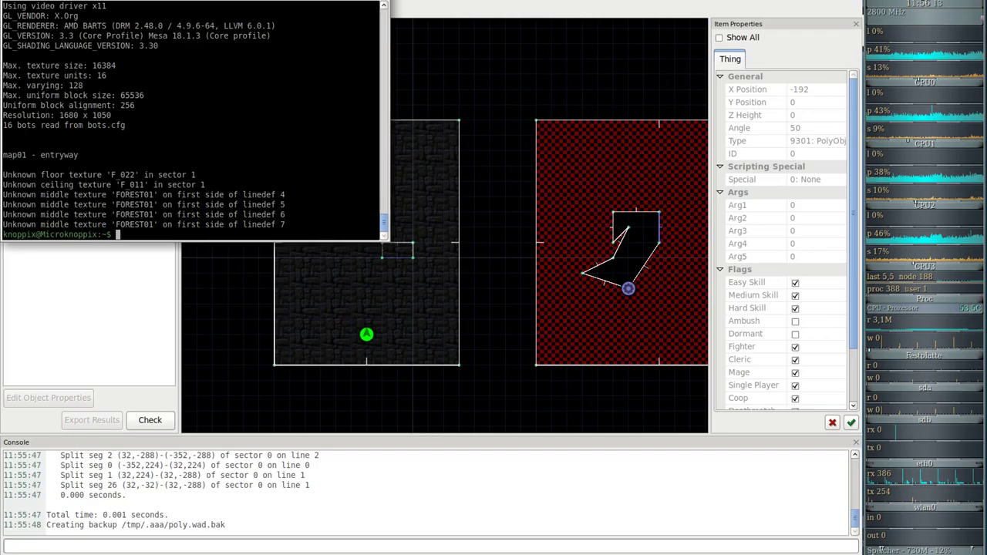
Change the start spot's thing type to 9302 PolyObject Start Spot (Crushing) and accept its properties
click(485, 62)
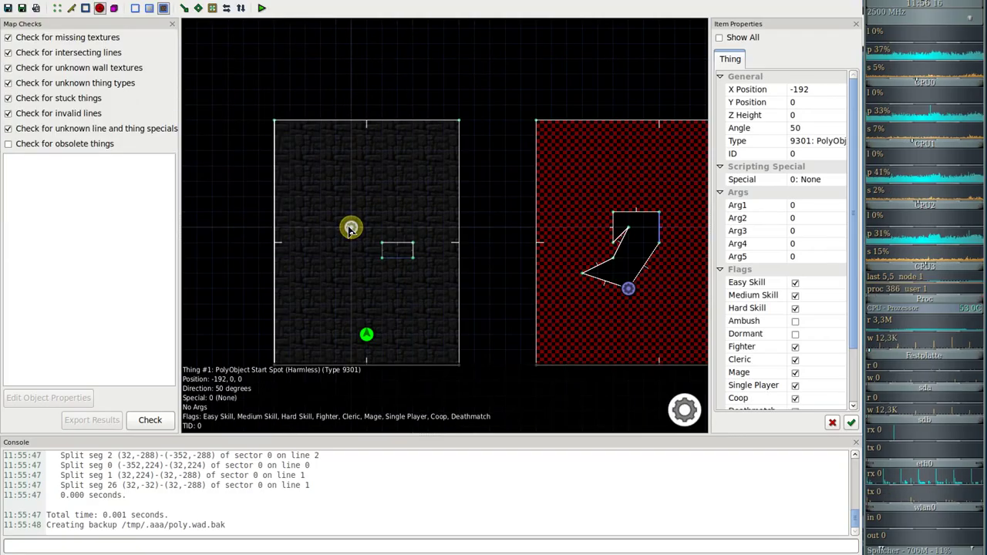
right_click(351, 229)
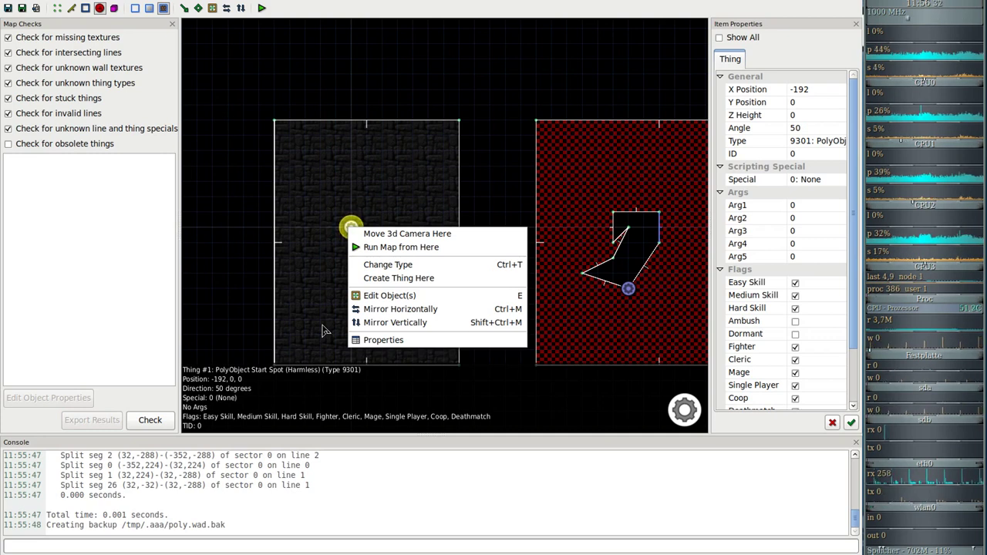
click(386, 341)
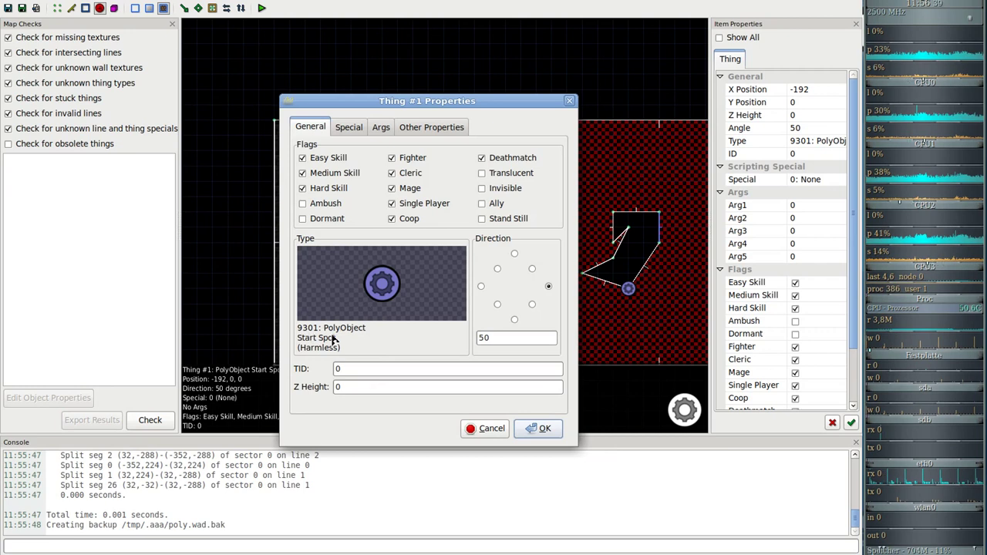
click(385, 284)
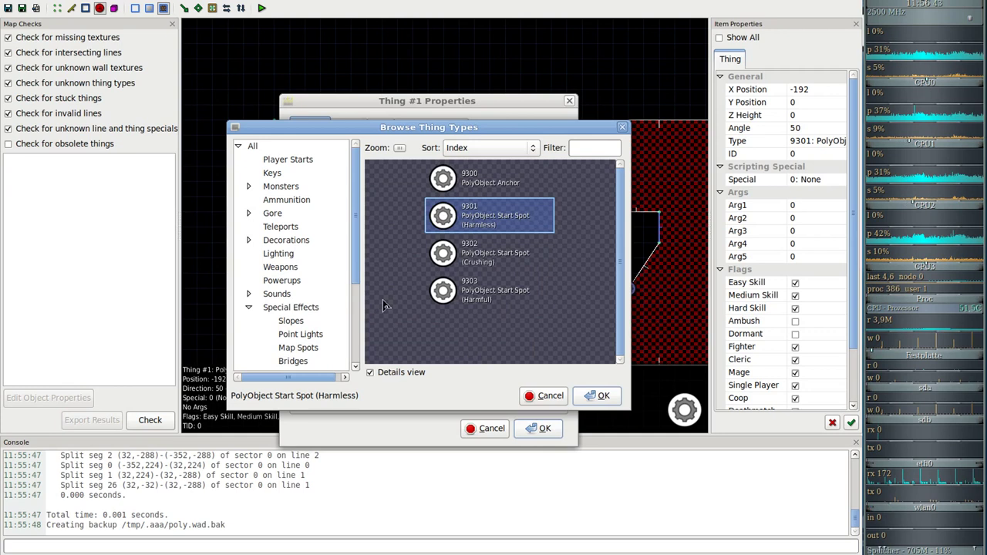
click(501, 255)
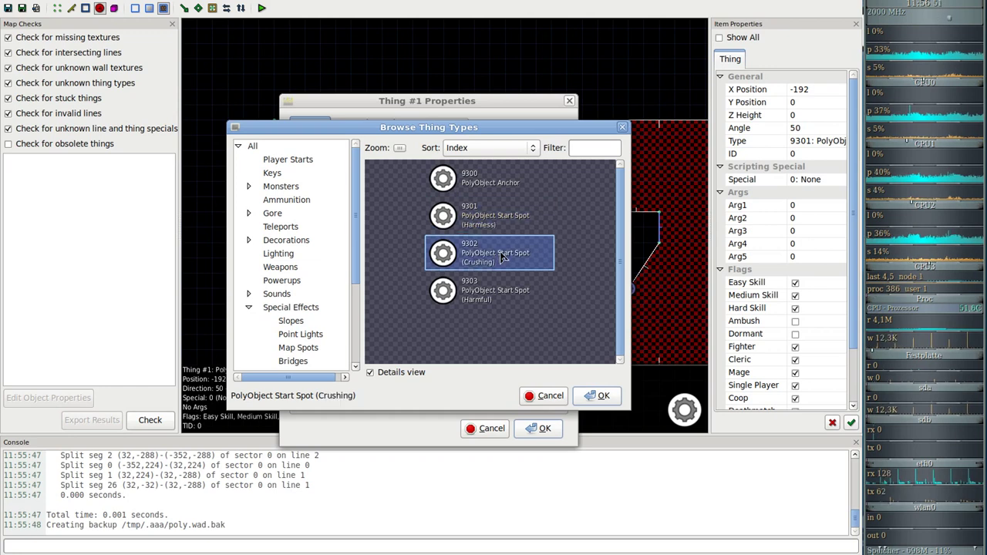
click(602, 397)
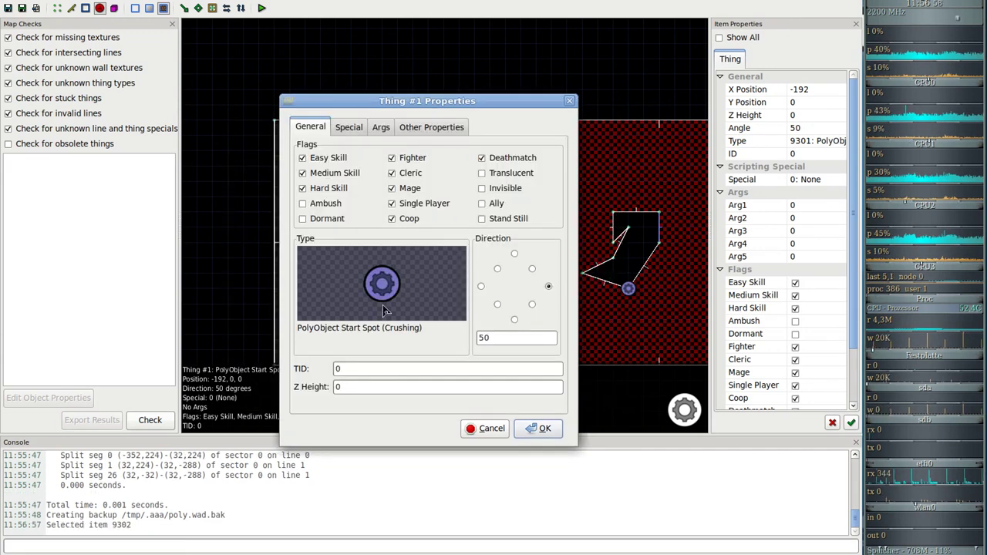
click(540, 428)
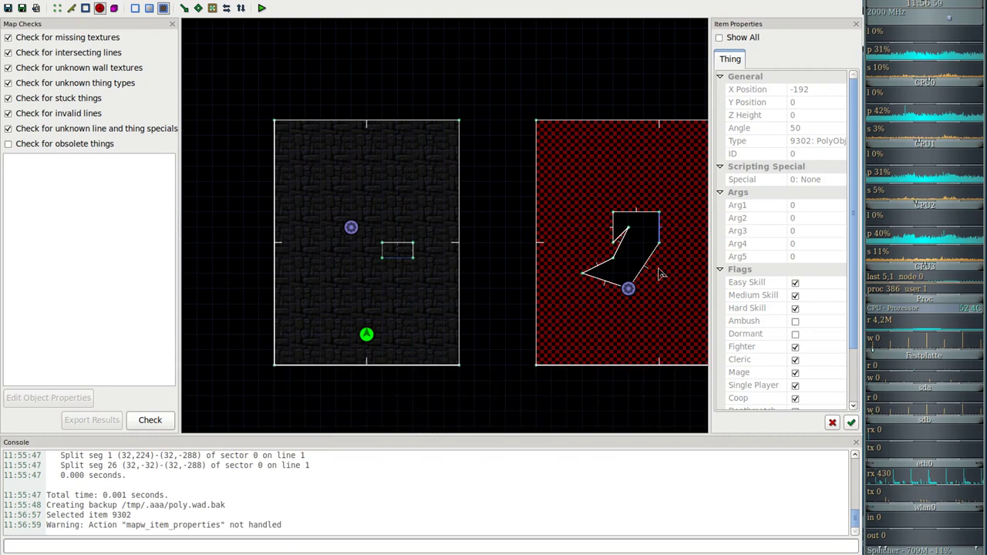
Select all eight lines of the irregular polyobject in the red-checkered room and delete them
click(71, 7)
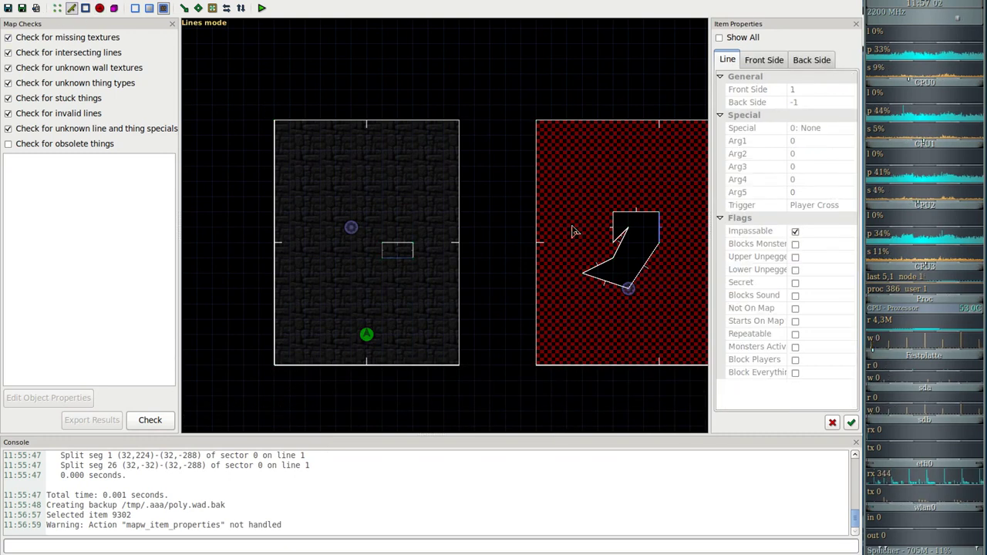
drag(571, 199, 682, 321)
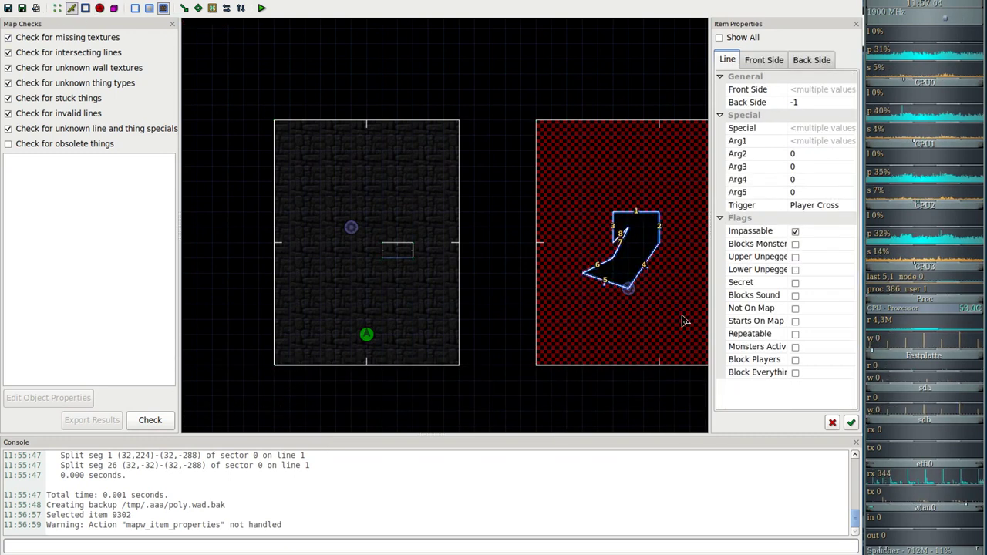
key(Delete)
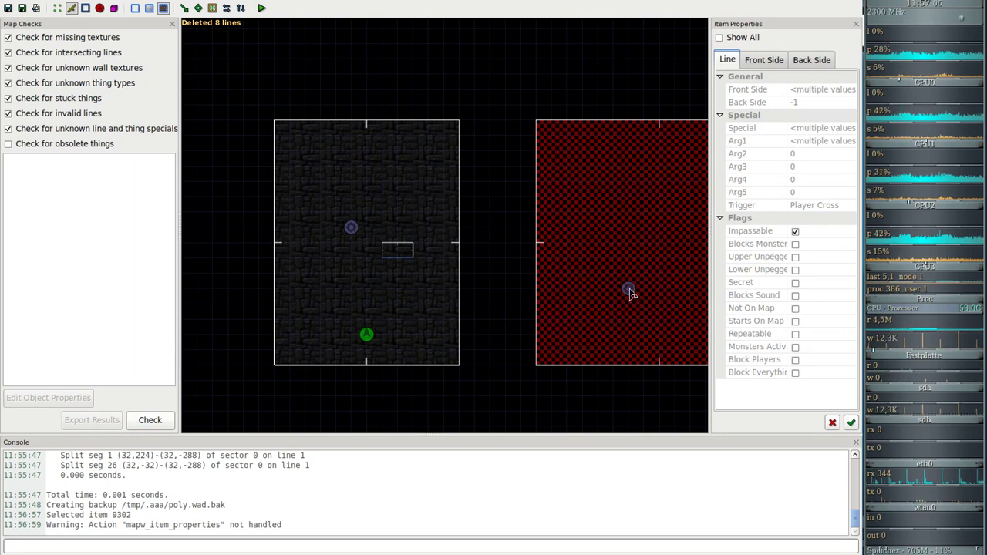
Draw a 160 by 160 square in the red-checkered room with its lower edge passing through the PolyObject Anchor
click(99, 8)
click(71, 8)
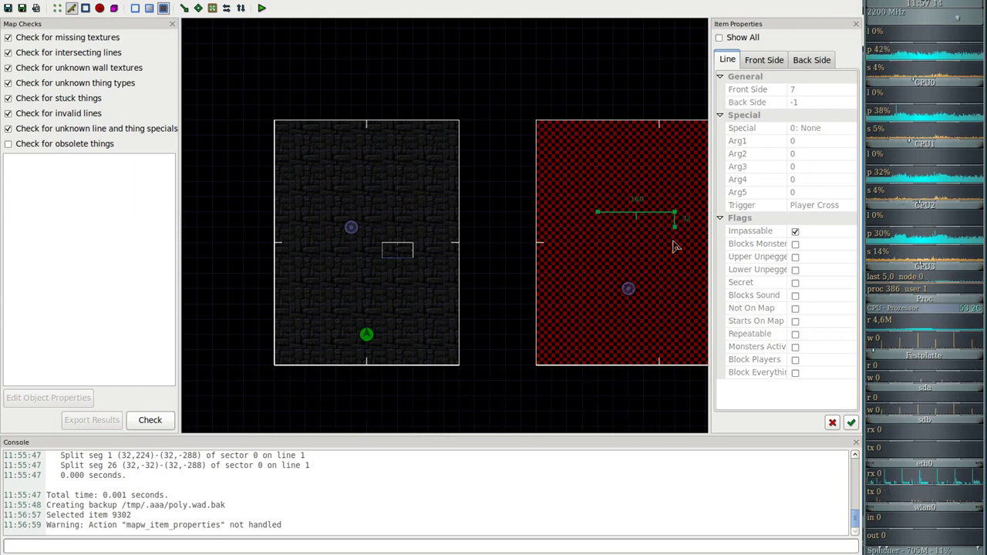
click(675, 288)
click(599, 290)
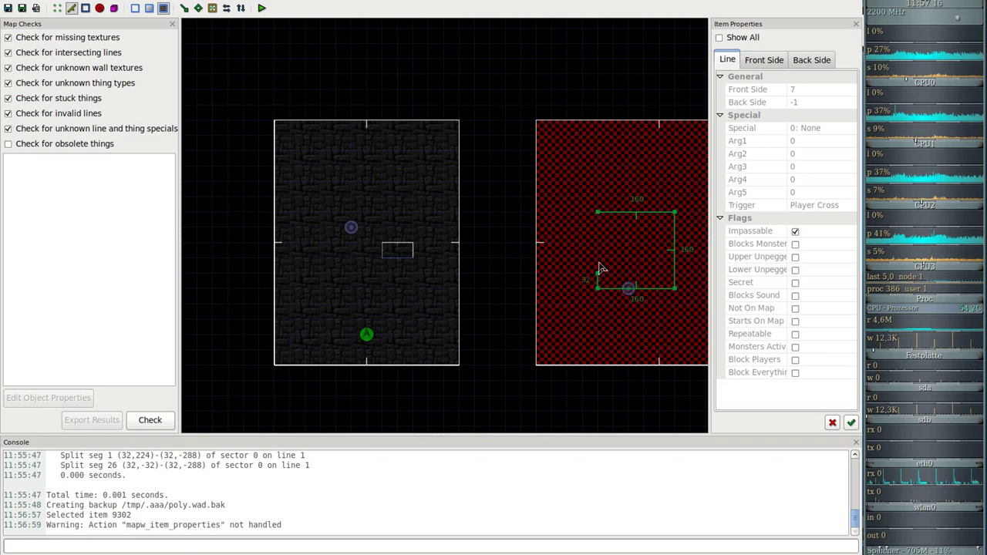
click(598, 213)
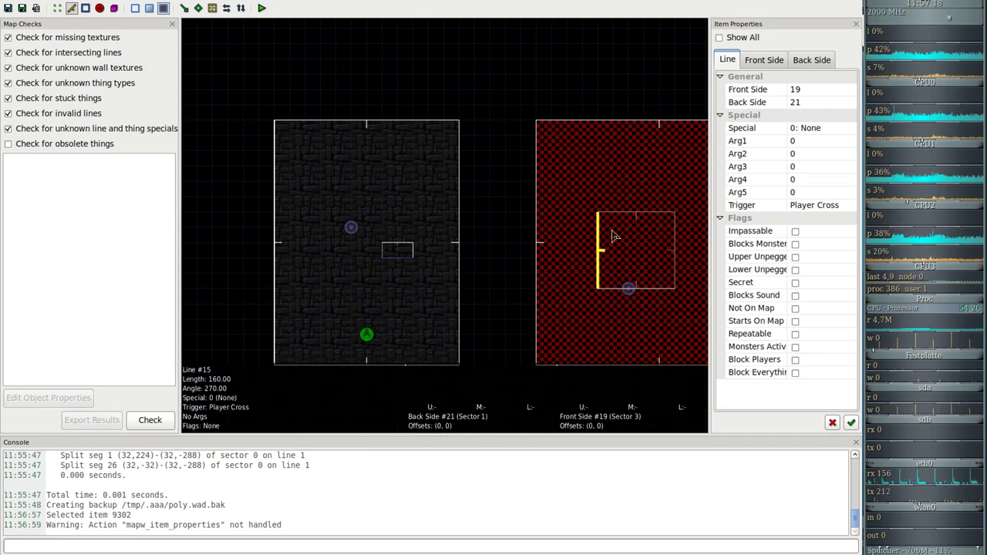
Assign the special 1: PolyObject Start Line to the right edge of the square in the red-checkered room
right_click(678, 263)
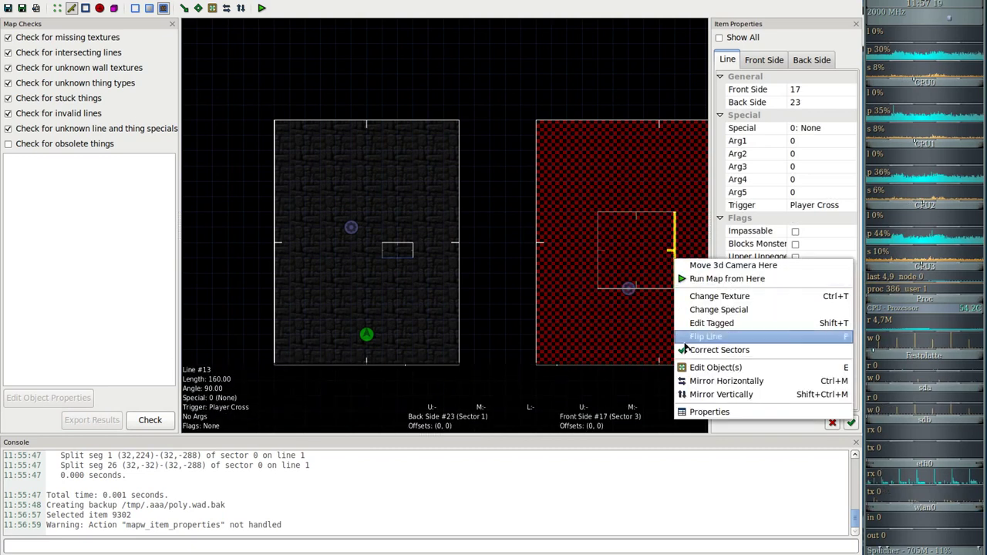
click(701, 415)
click(342, 120)
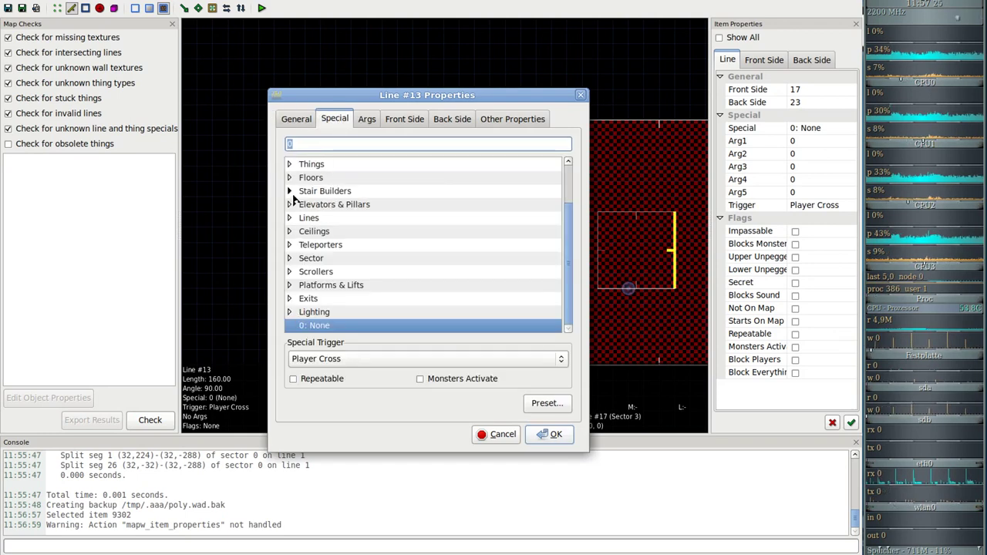
scroll(291, 168, up, 2)
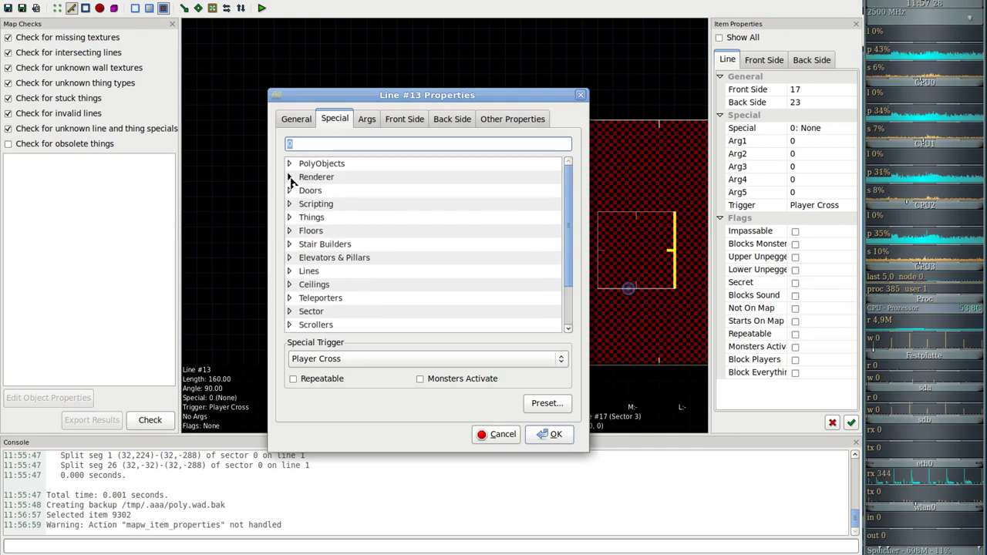
click(291, 163)
click(351, 176)
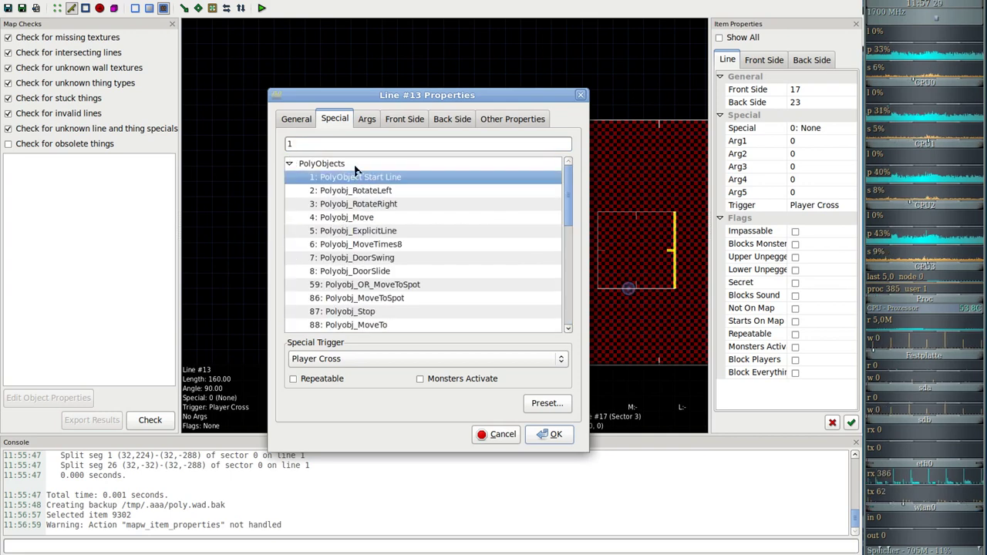
Set the start line's PolyObject ID to 60 and accept the line properties
click(367, 118)
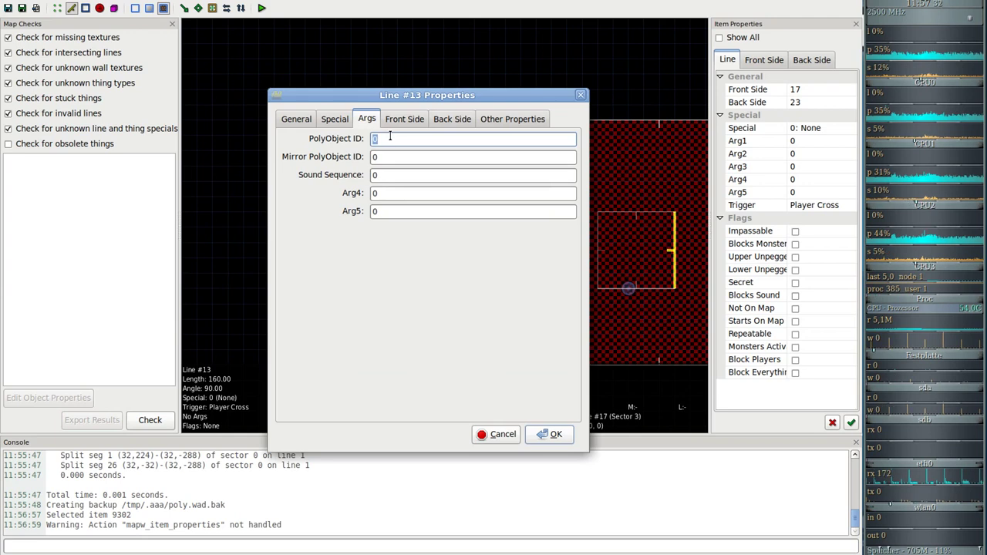
text(50)
click(544, 436)
drag(544, 436, 511, 379)
click(401, 138)
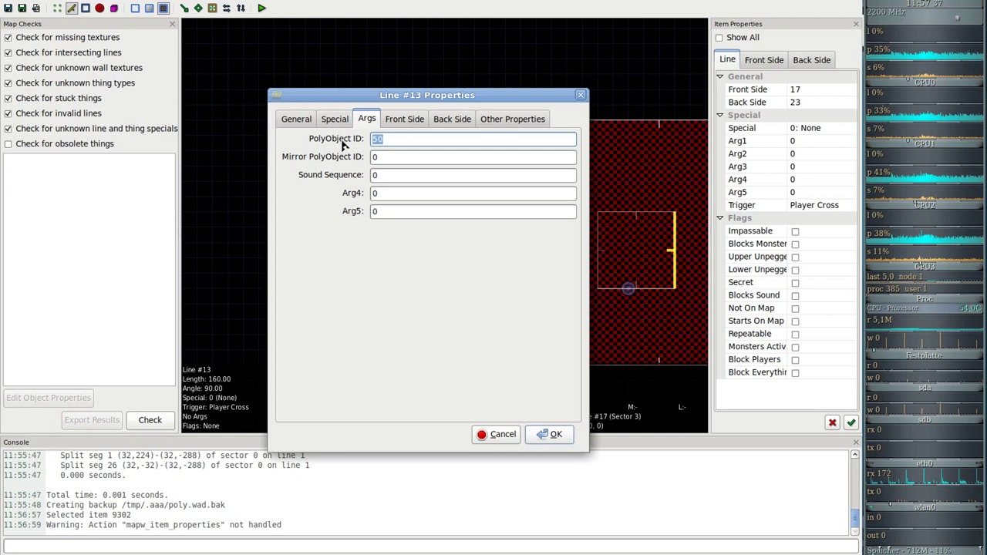
text(60)
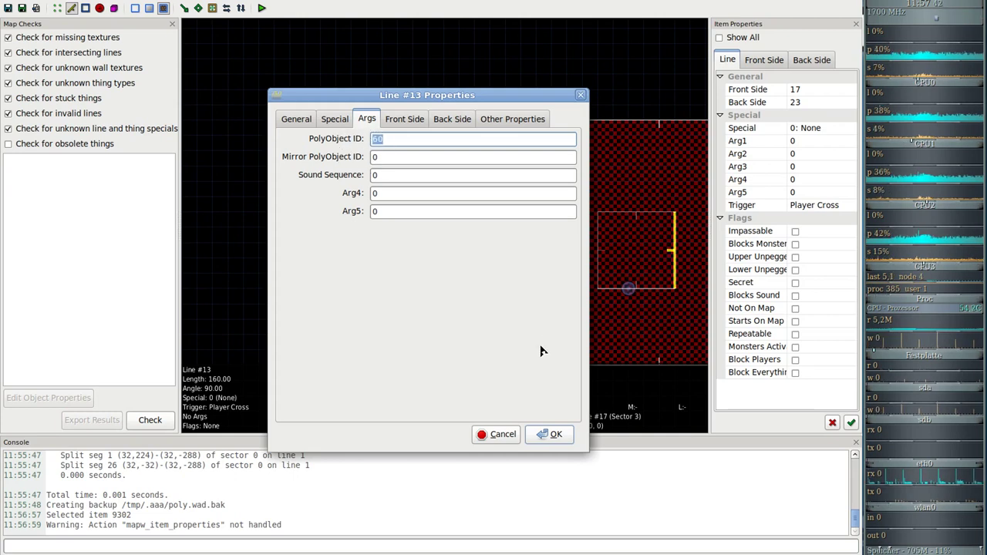
click(384, 139)
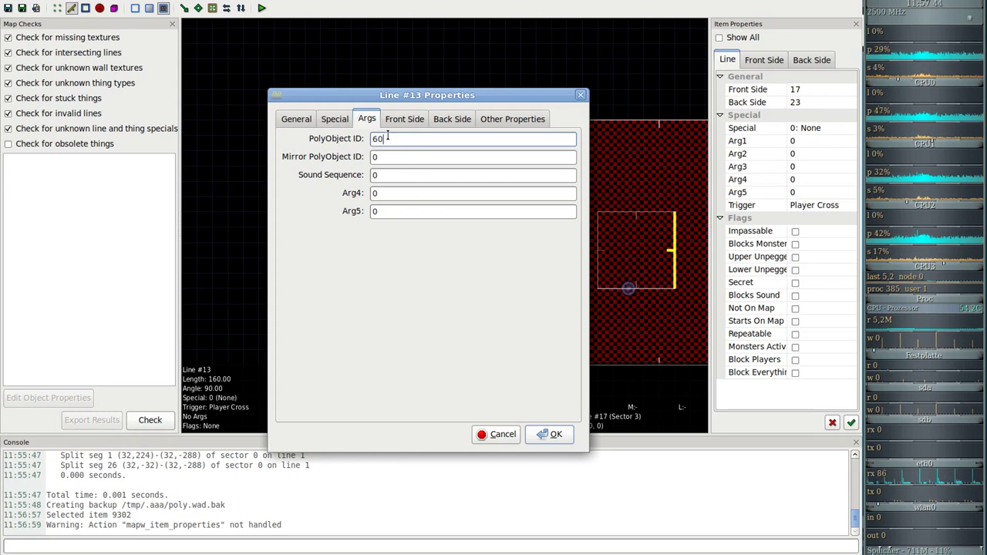
click(549, 434)
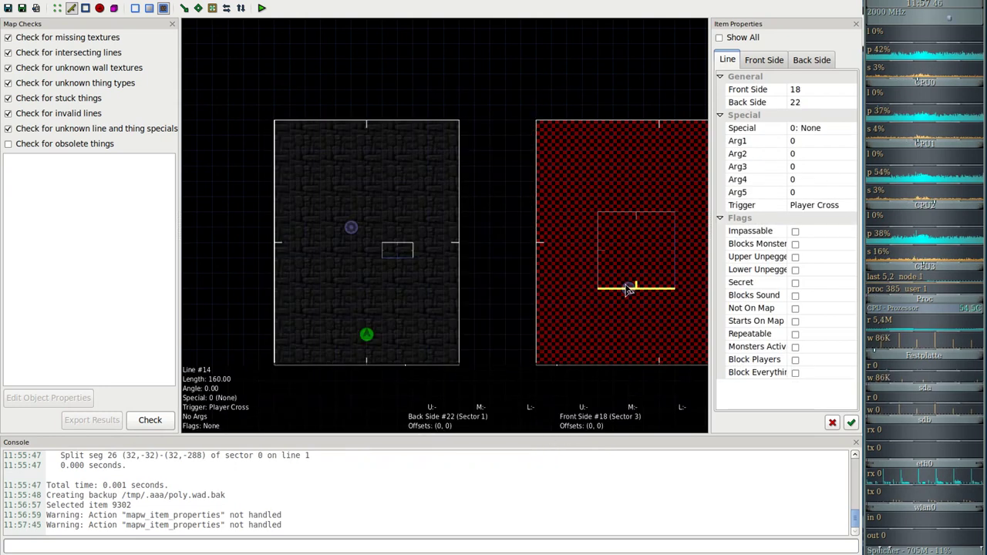
Set the angle of the PolyObject Anchor on the square's lower edge to 60
click(101, 9)
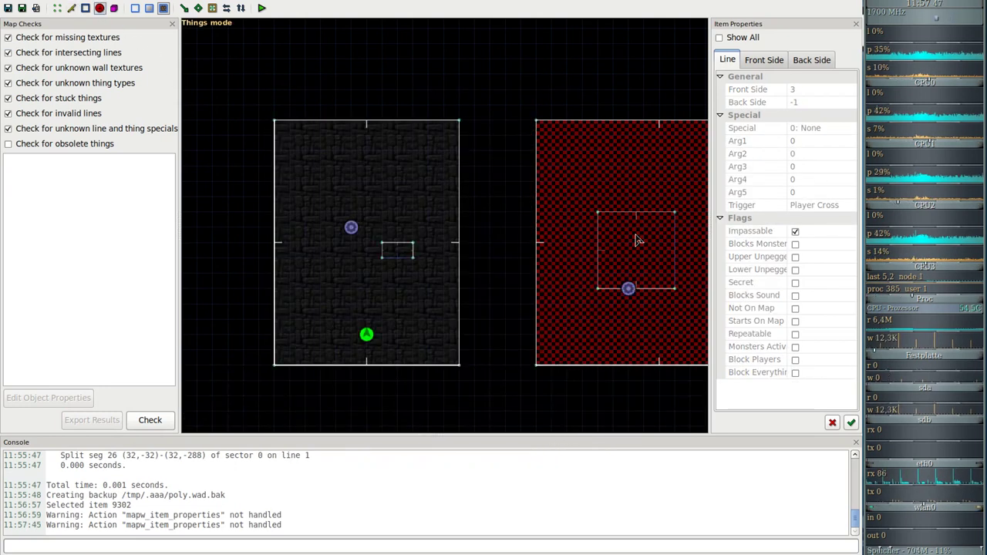
right_click(628, 290)
click(663, 403)
click(502, 337)
key(BackSpace)
key(BackSpace)
text(60)
click(544, 427)
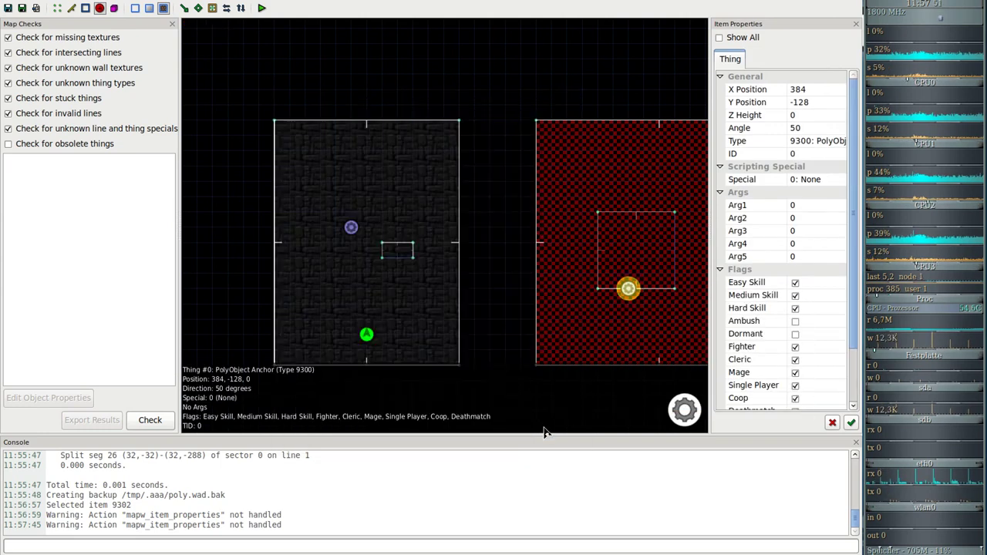
Set the angle of the PolyObject Start Spot in the dark stone room to 60
right_click(351, 228)
click(440, 344)
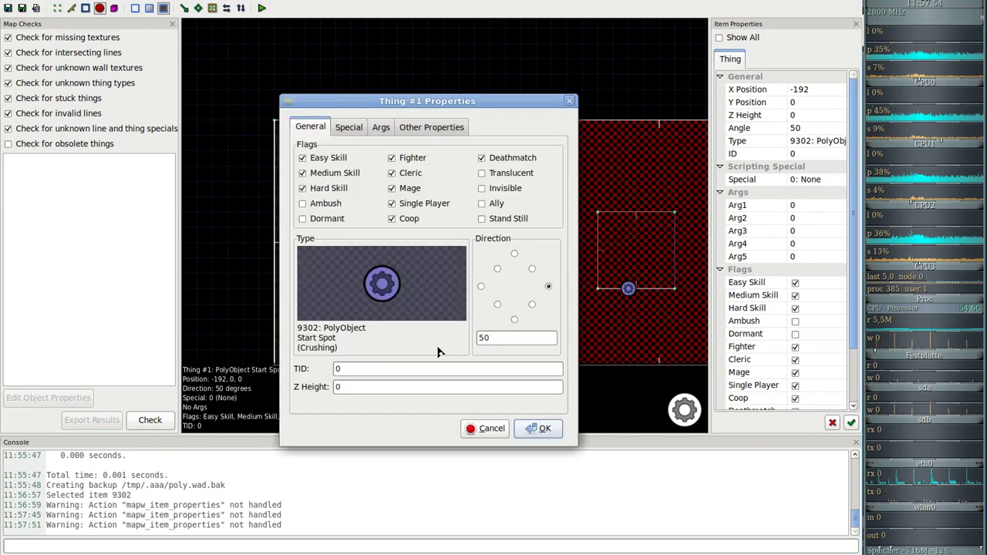
double_click(484, 338)
text(60)
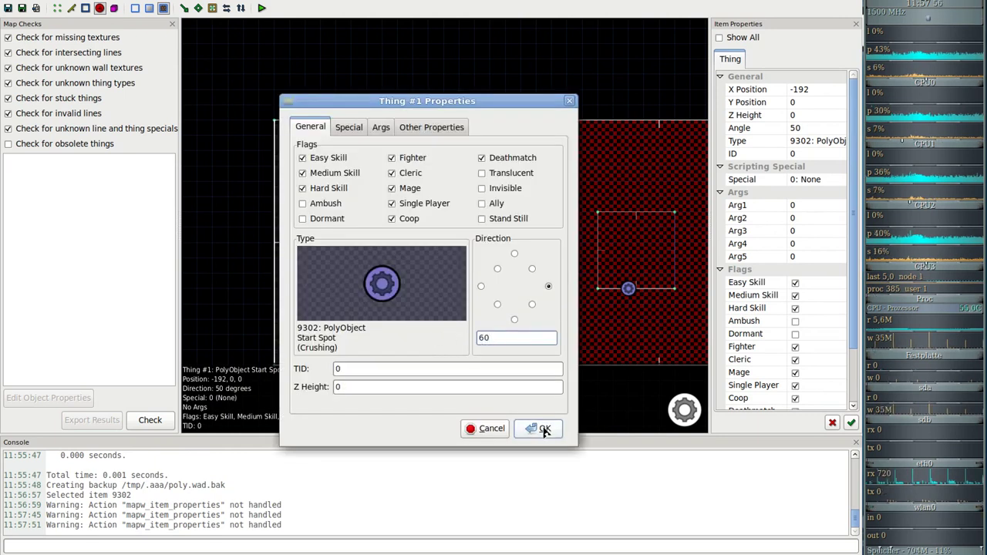
click(543, 429)
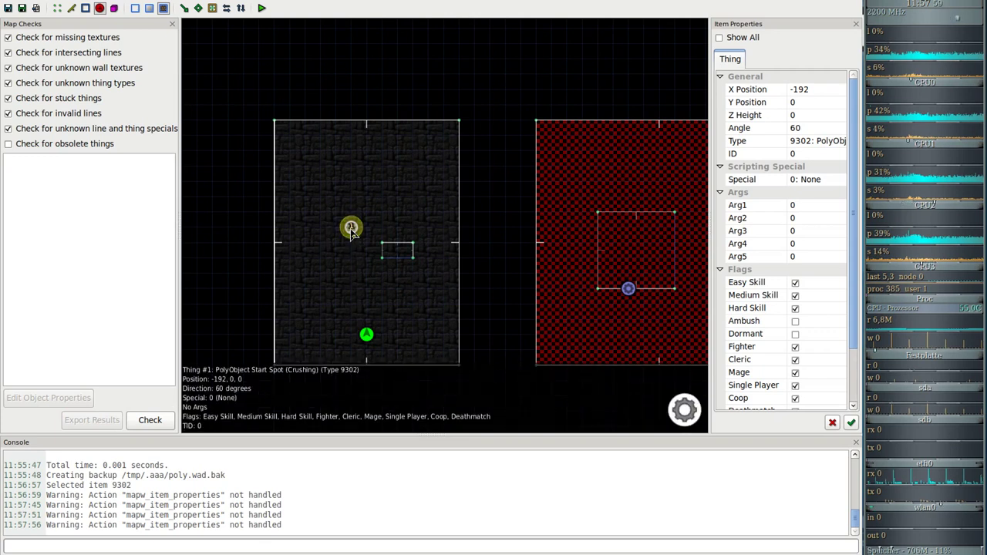
Change the special of the small rectangle's lower line in the dark stone room to 6: Polyobj_MoveTimes8
click(70, 7)
right_click(398, 257)
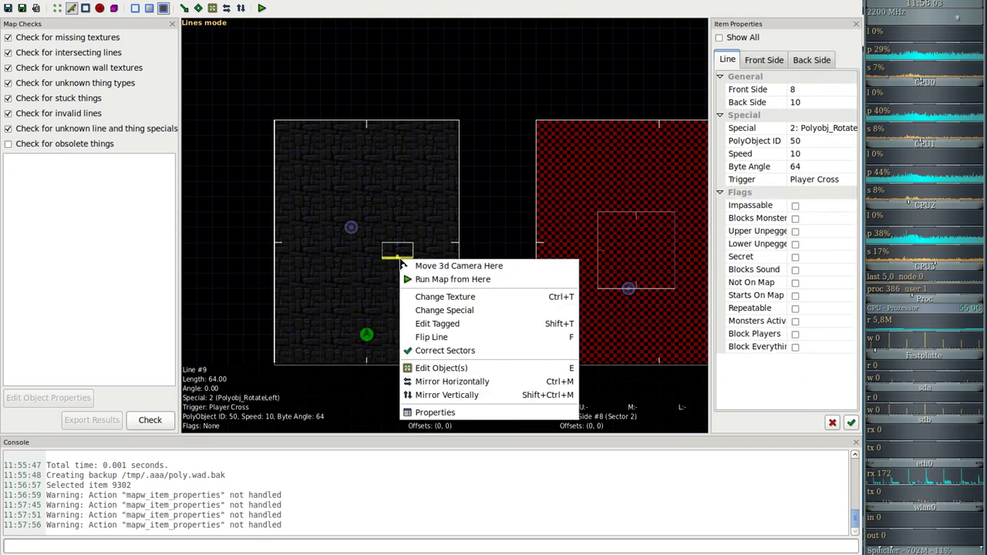
click(454, 416)
click(334, 119)
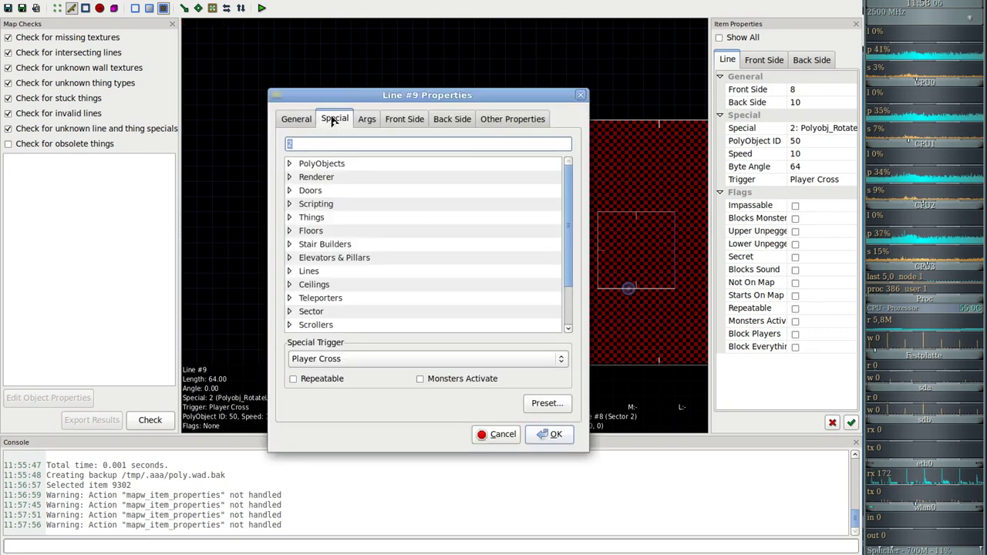
click(290, 164)
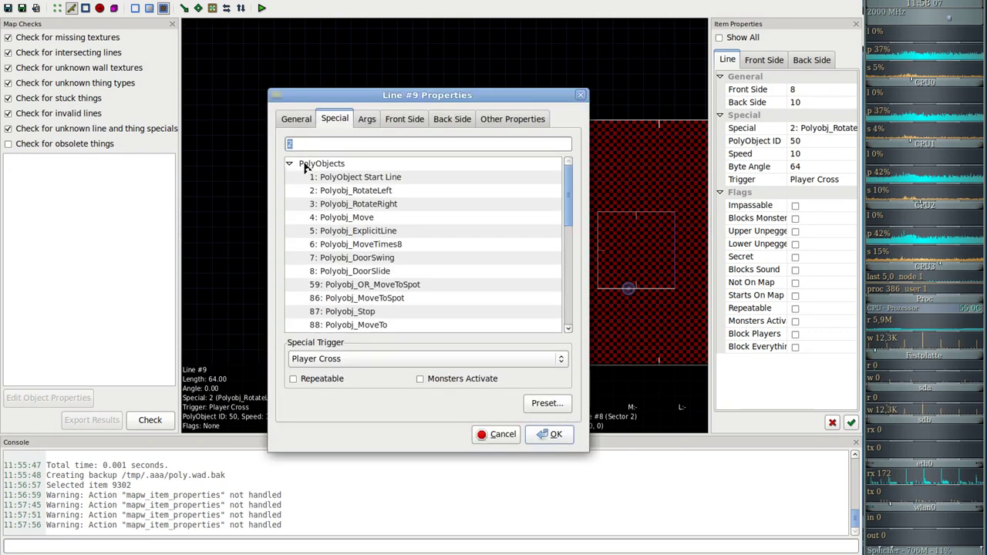
click(381, 244)
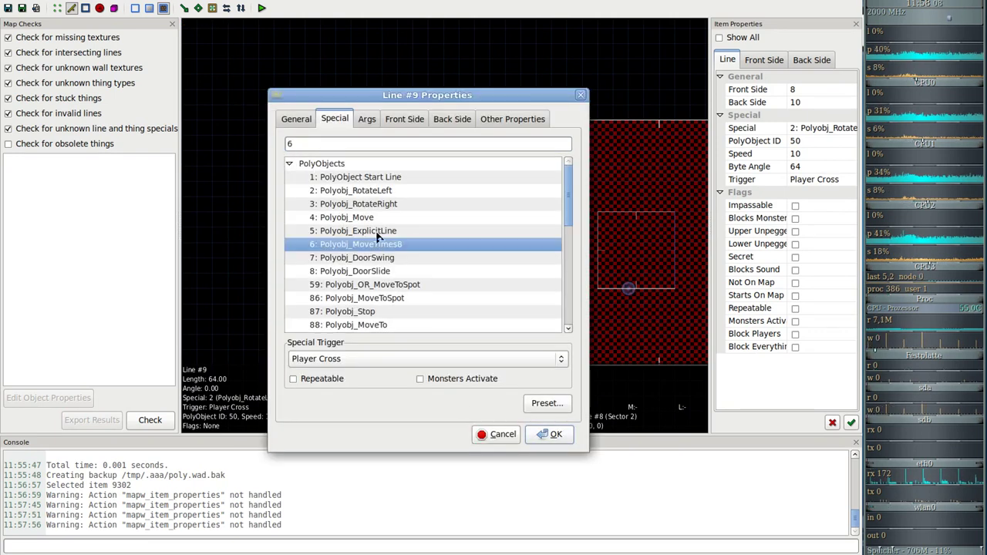
Set the line's byte angle argument to 192 and its eighth of distance to 50, and accept the properties
click(367, 120)
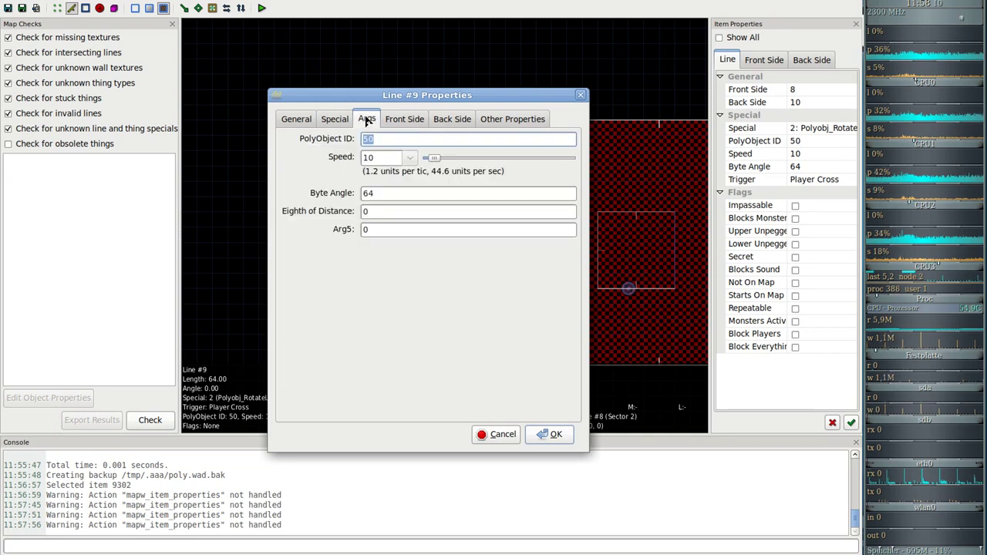
click(378, 158)
drag(377, 158, 359, 158)
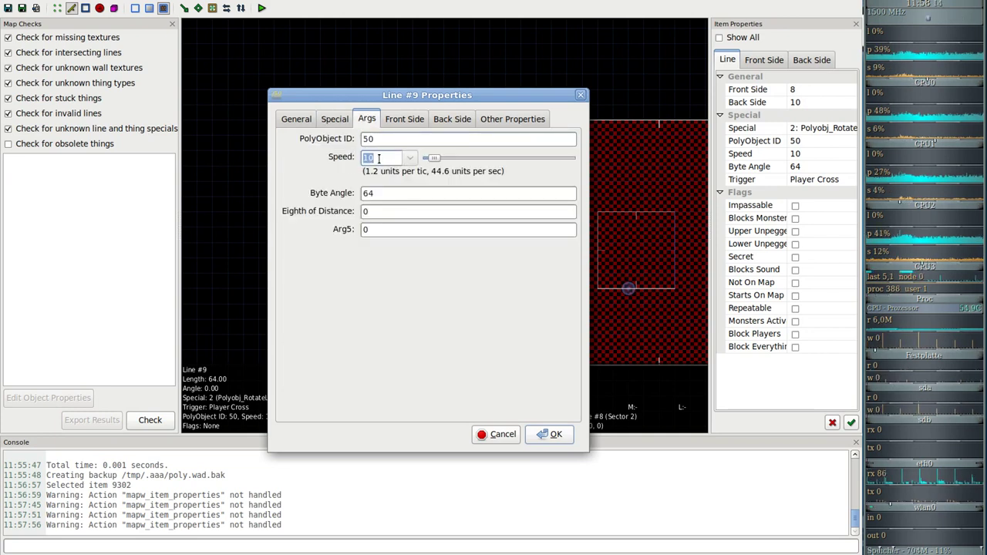
click(393, 193)
drag(393, 193, 367, 193)
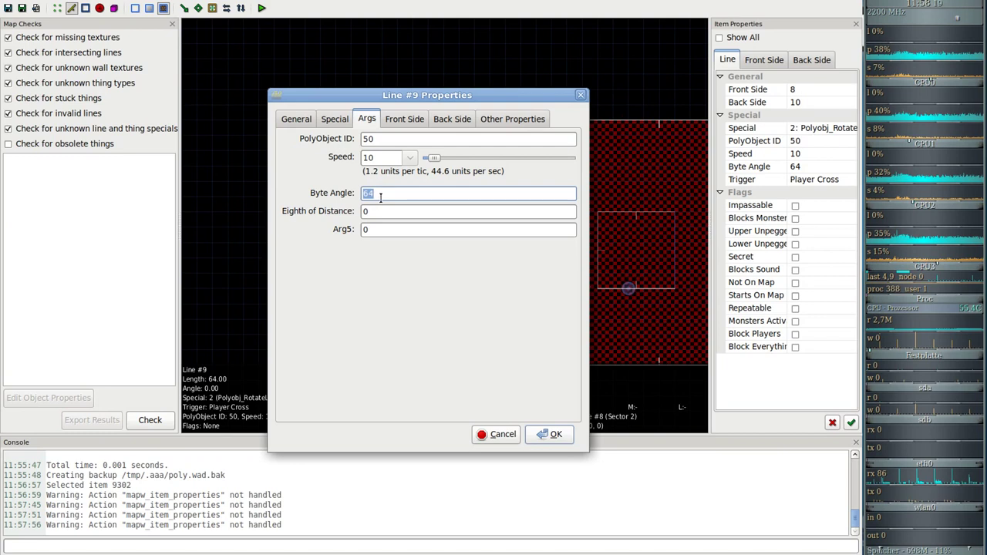
text(192)
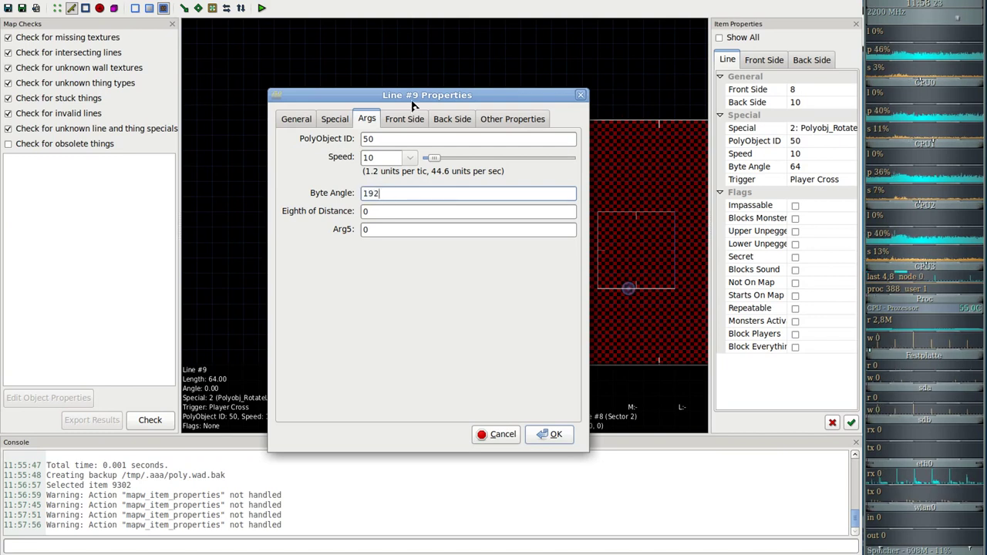
drag(414, 101, 570, 129)
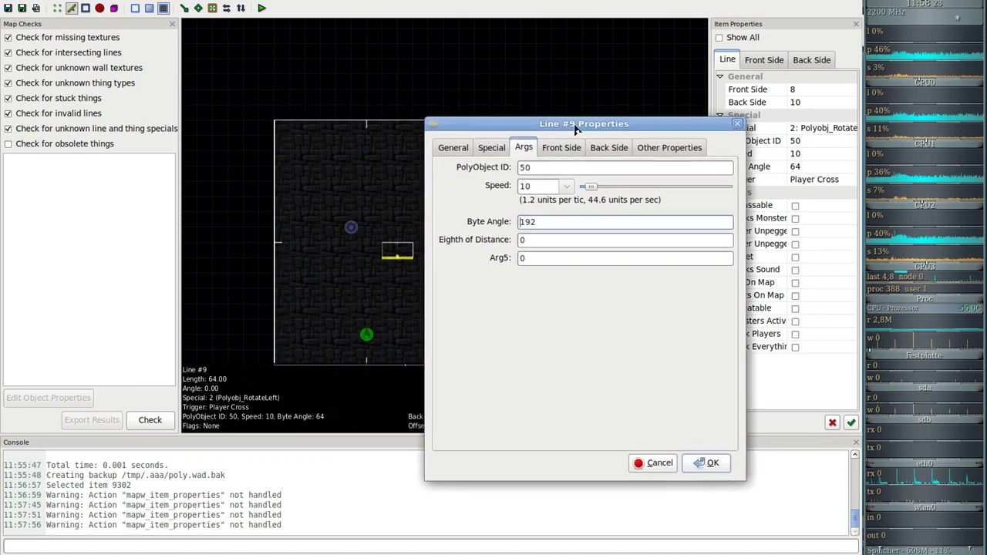
click(537, 240)
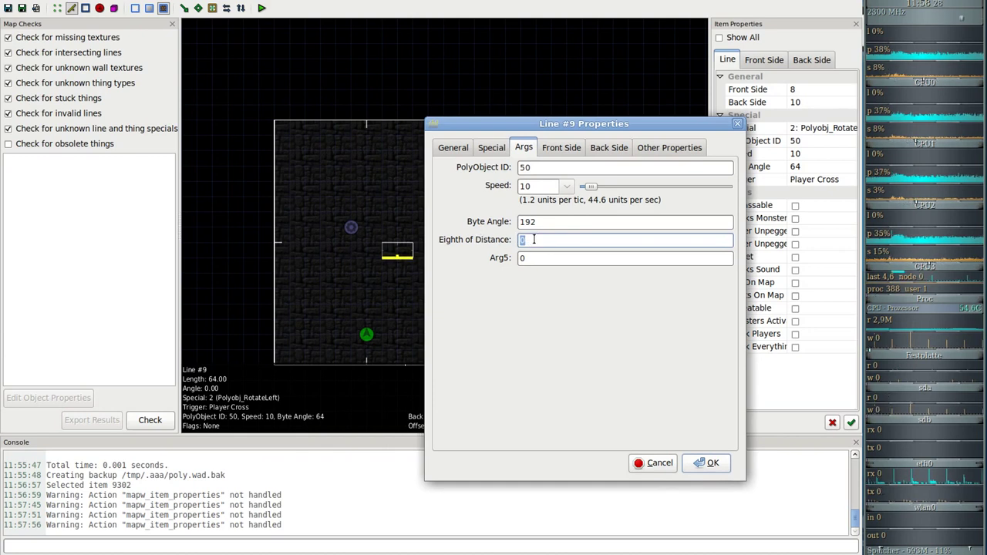
click(711, 464)
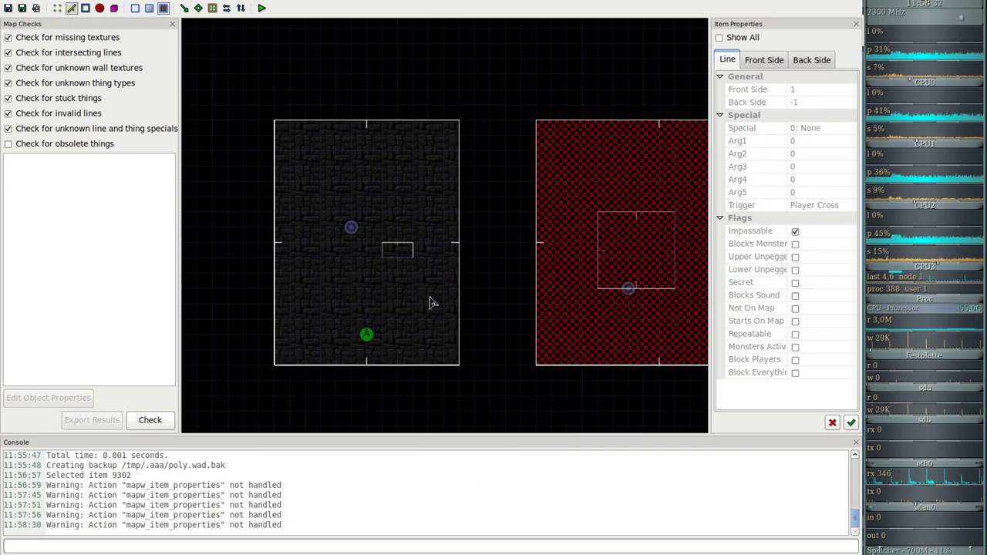
Change the start spot's thing type to 9301 PolyObject Start Spot (Harmless) and accept its properties
right_click(397, 257)
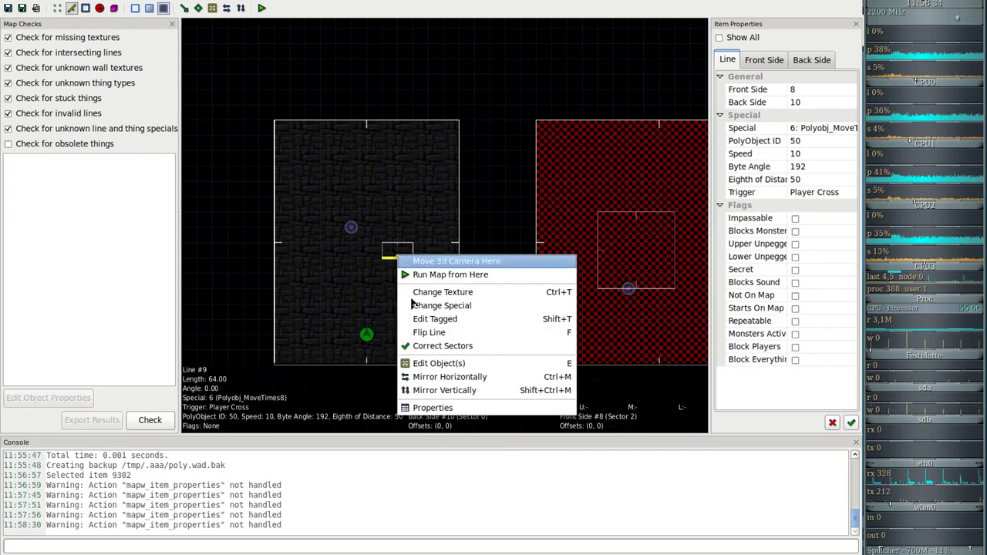
click(308, 258)
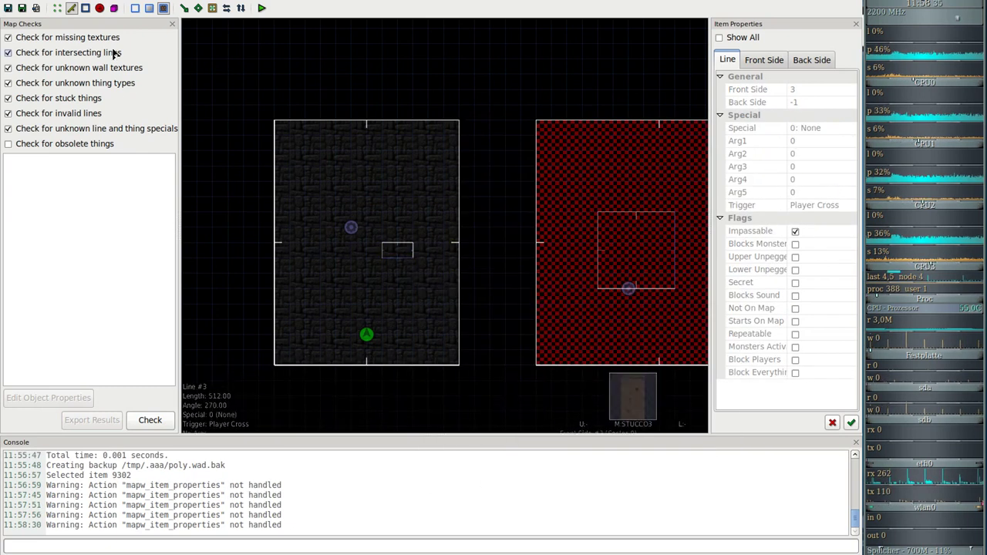
click(99, 10)
right_click(348, 227)
click(408, 337)
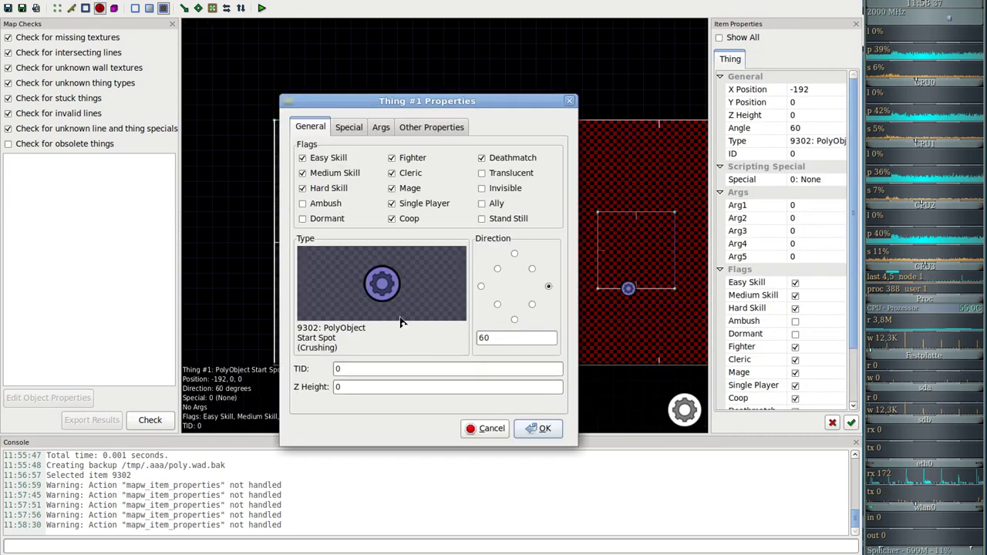
click(397, 282)
click(473, 213)
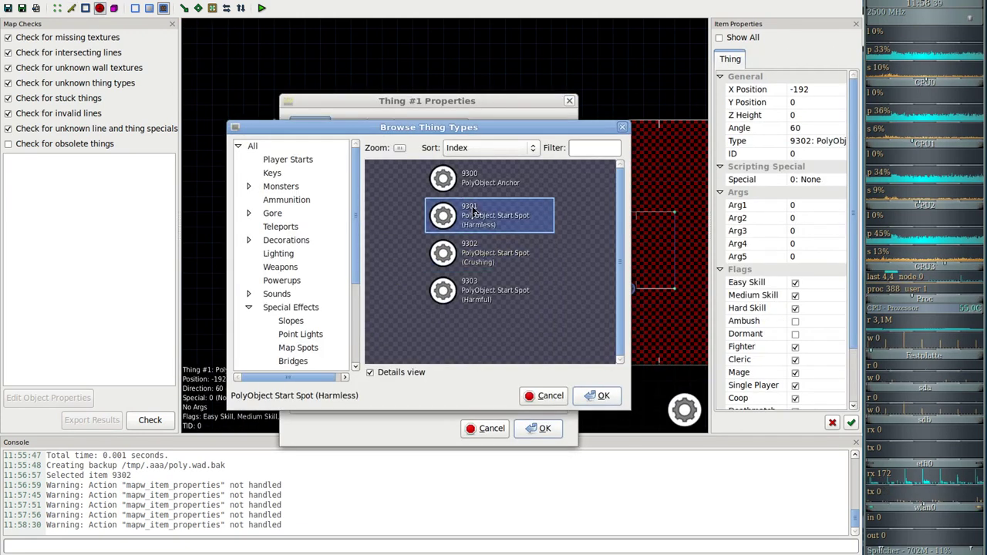
click(592, 398)
click(544, 428)
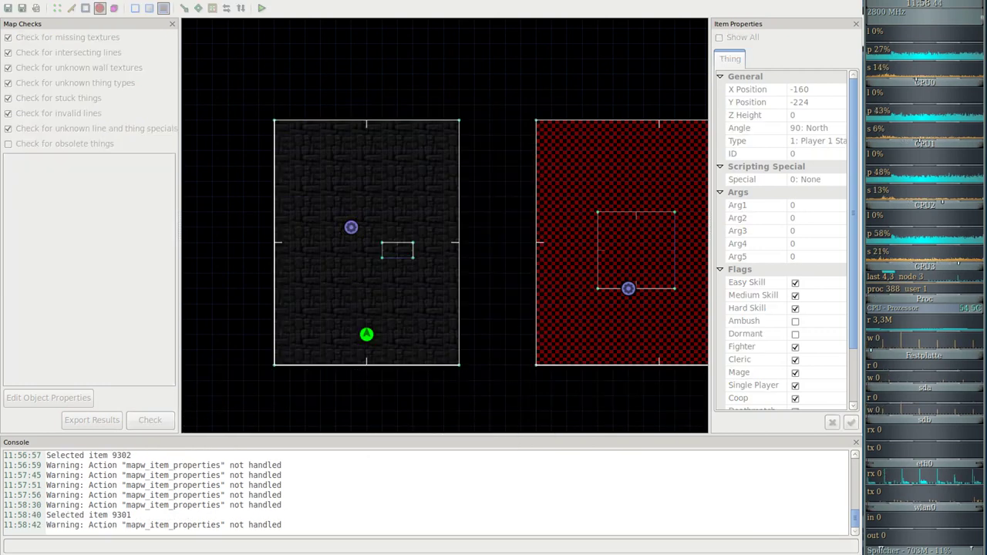
Rerun the game launch command in the terminal, check the starting room for the polyobject, and leave the game
key(alt+Tab)
key(Up)
key(Return)
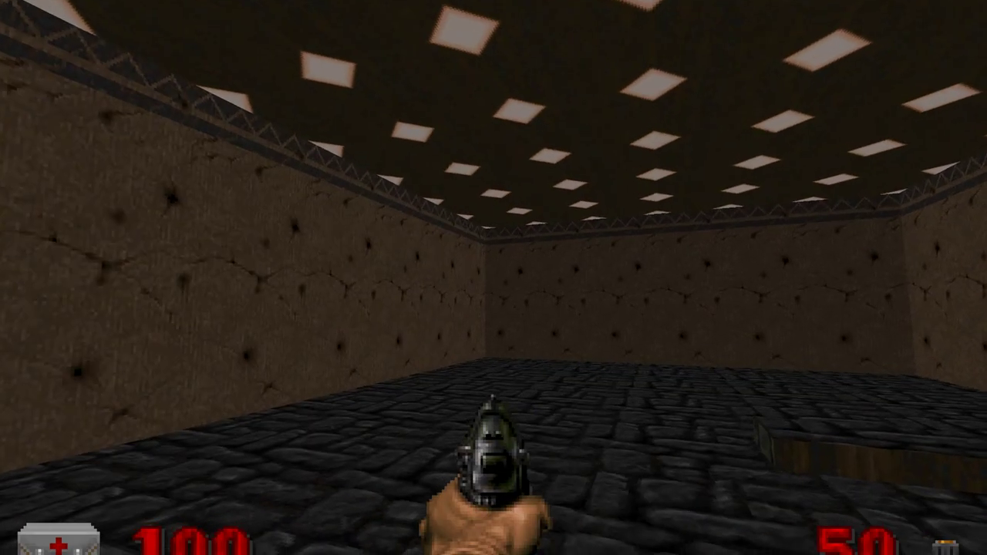
key(alt+Tab)
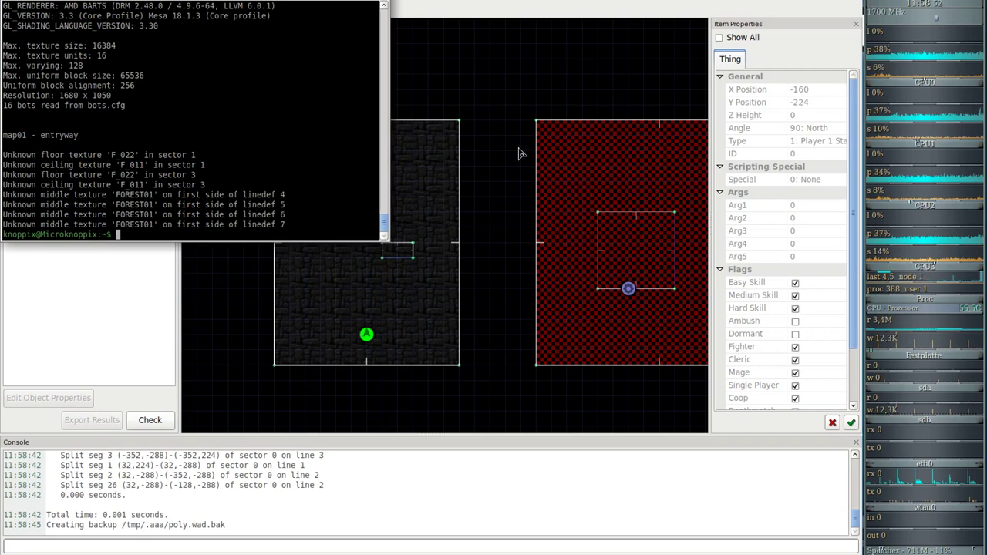
Return to the map editor and delete the sector inside the square in the red-checkered room
click(519, 153)
click(88, 11)
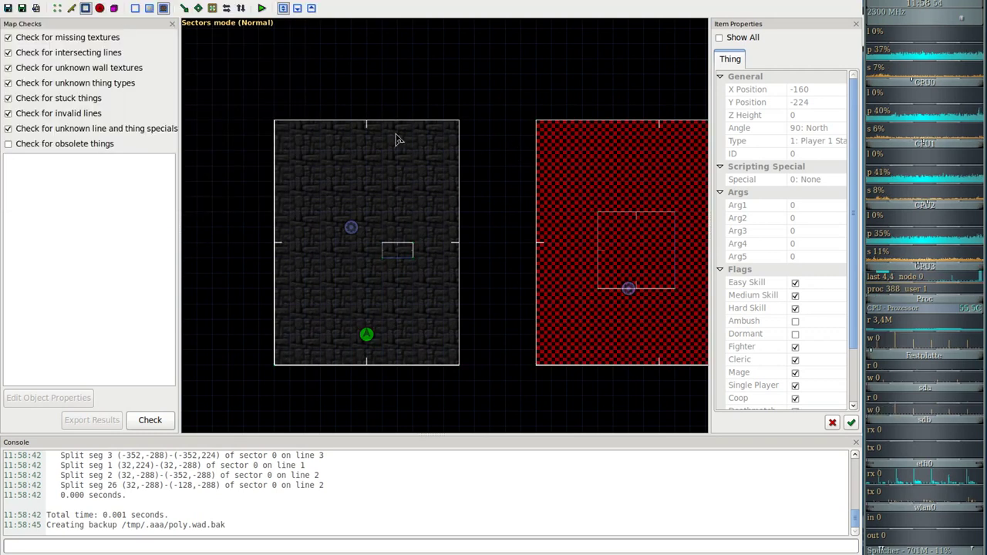
click(633, 255)
key(Delete)
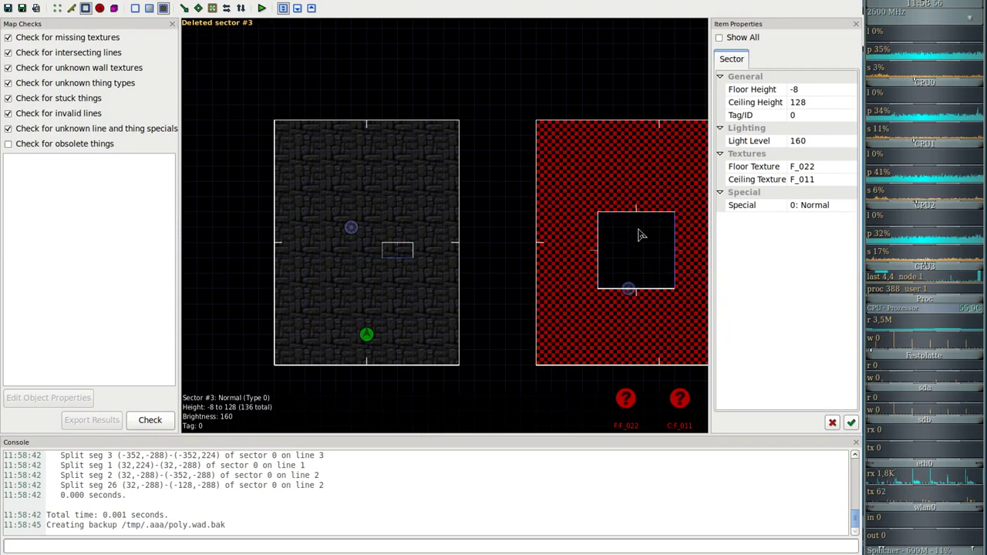
In 3D mode, select the walls of the square in the red-checkered room and apply the PIPEWAL2 texture to them
key(q)
key(w)
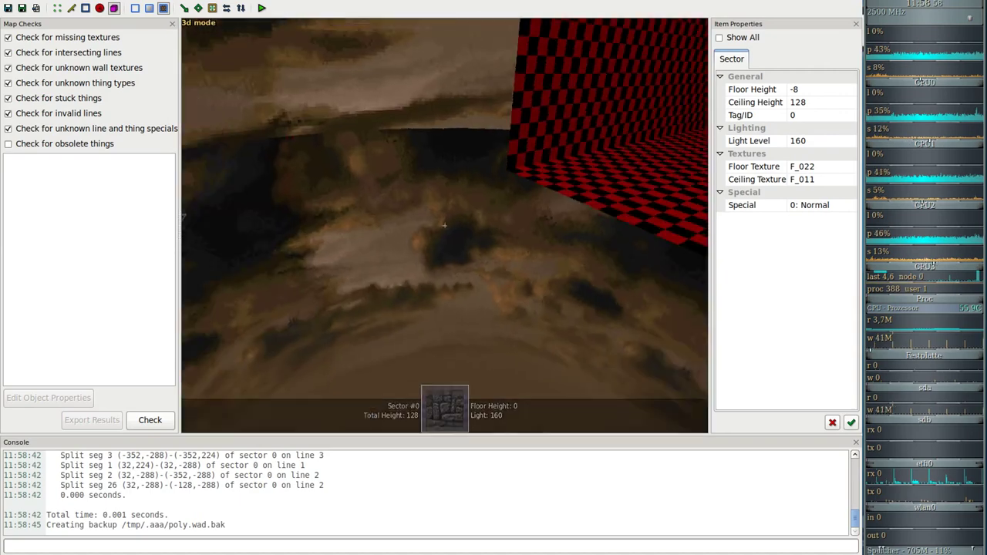
key(s)
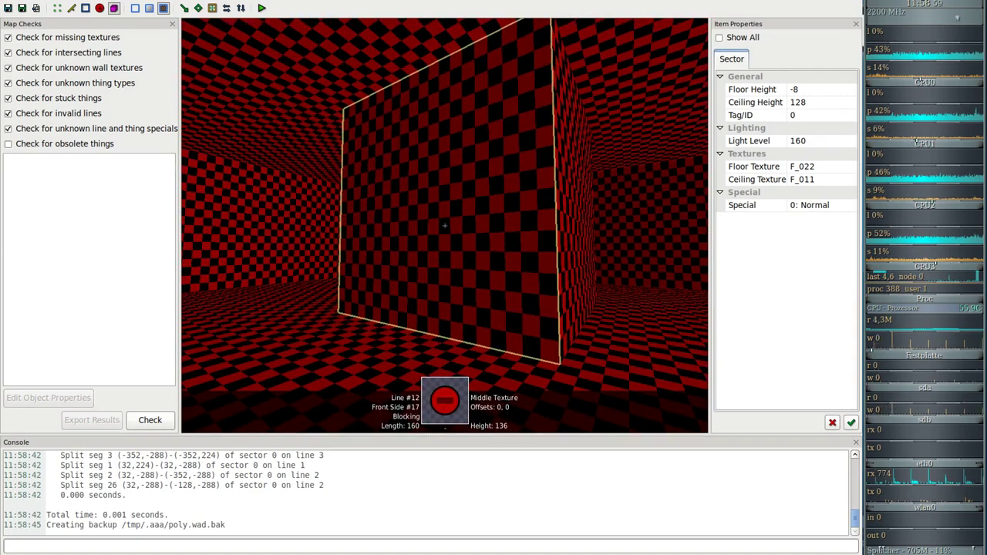
click(445, 226)
key(a)
key(w)
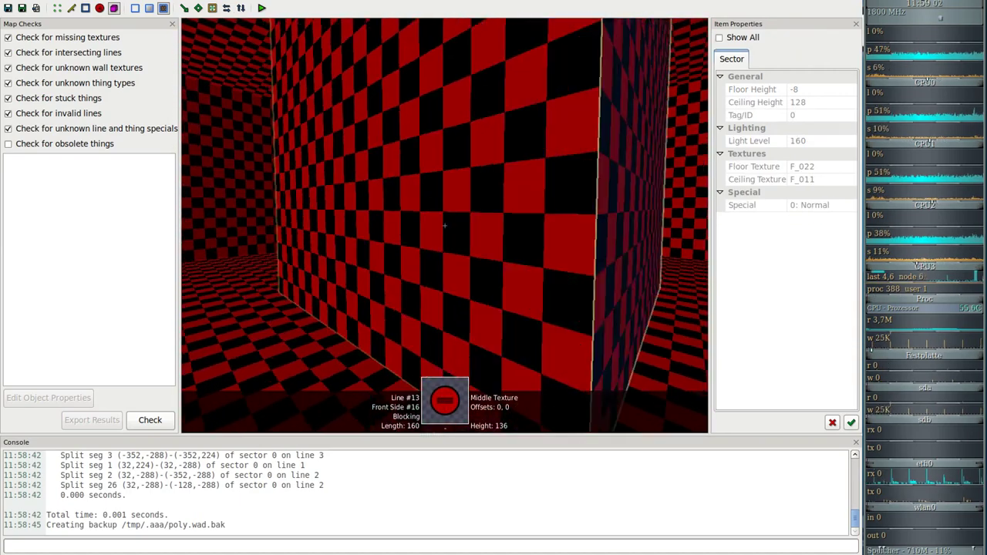
click(444, 225)
key(d)
click(445, 225)
key(w)
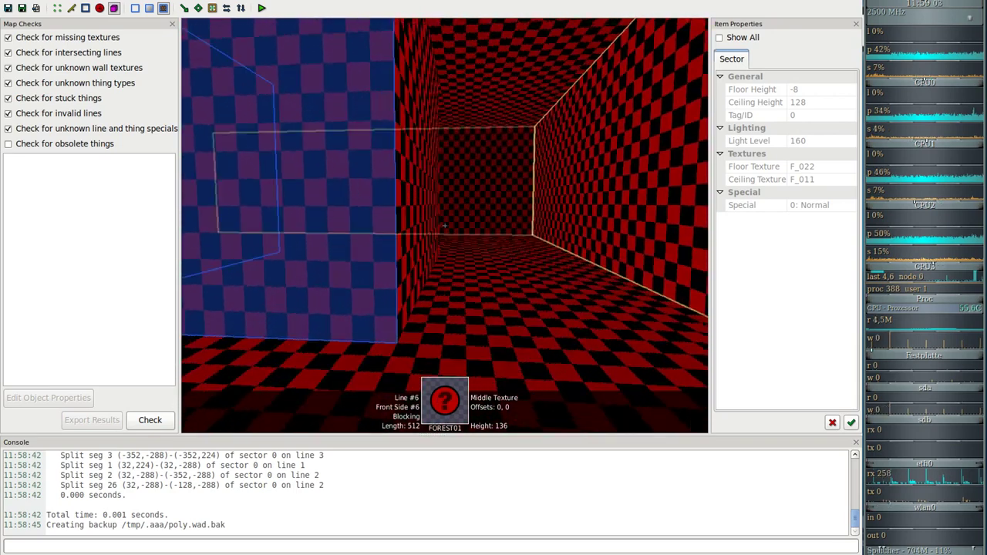
key(d)
click(444, 225)
key(w)
key(s)
right_click(444, 226)
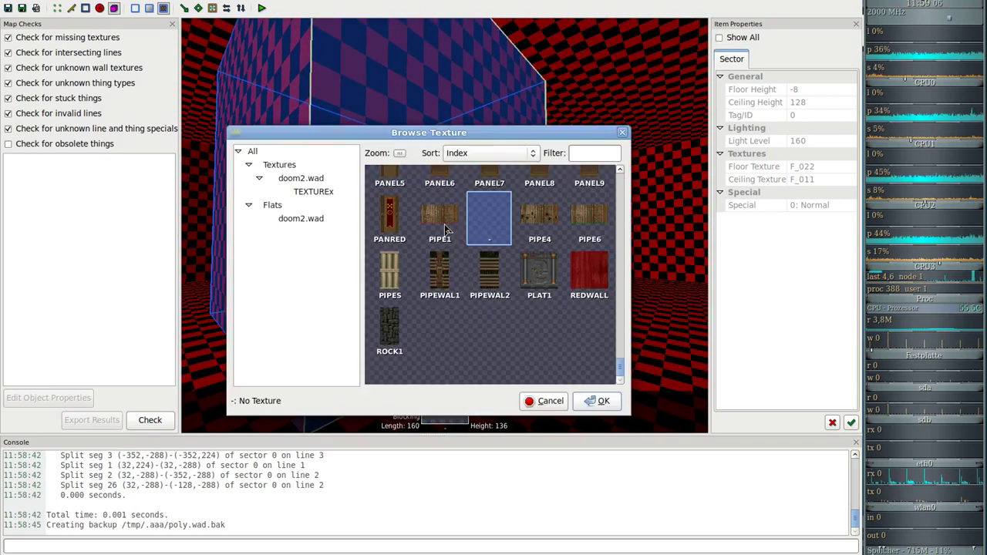
key(w)
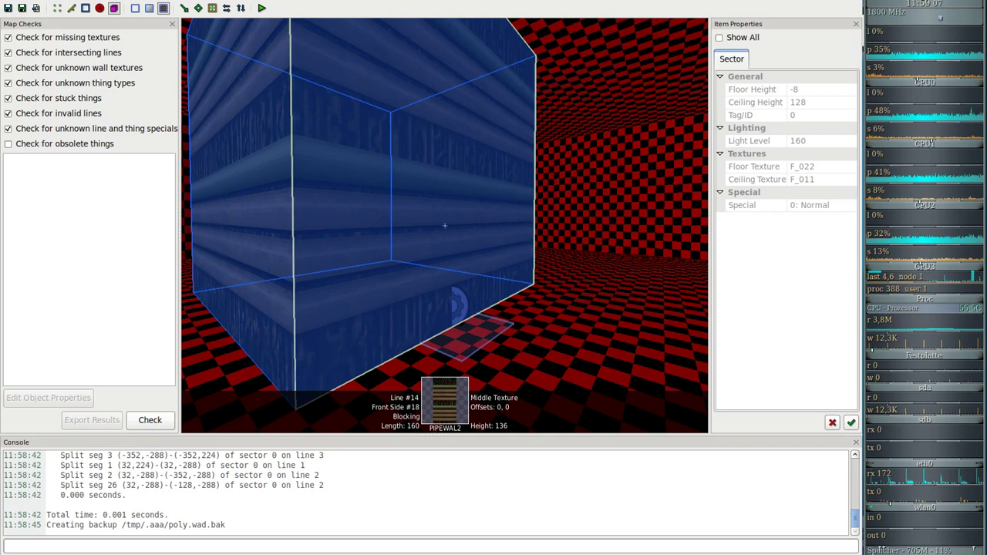
key(q)
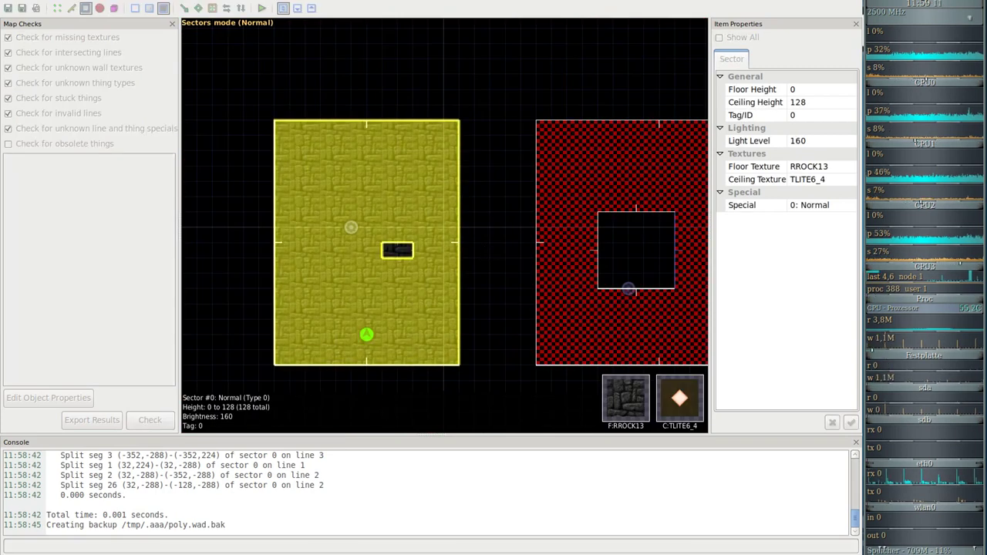
Launch the map in the game, walk around the textured polyobject in the starting room to test its movement, and leave the game
key(F9)
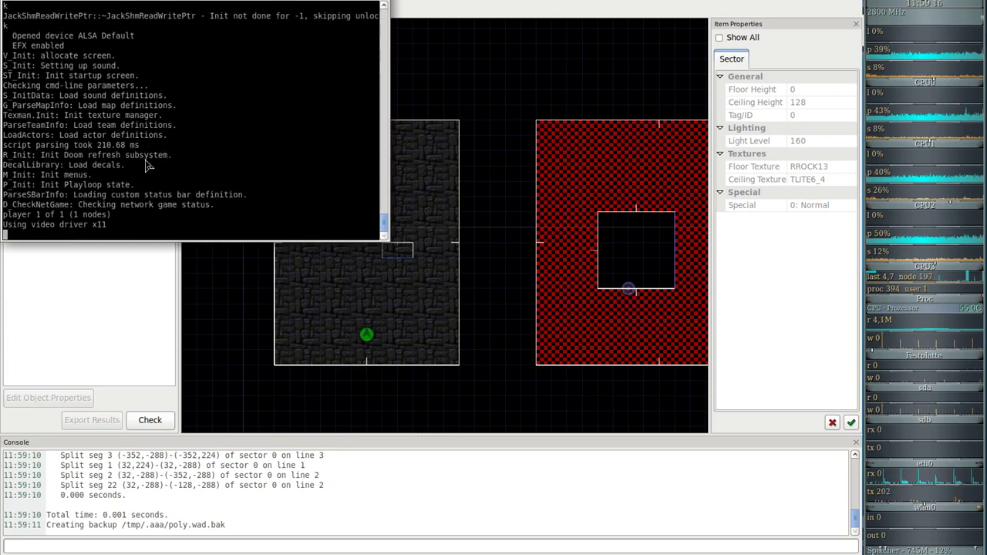
key(w)
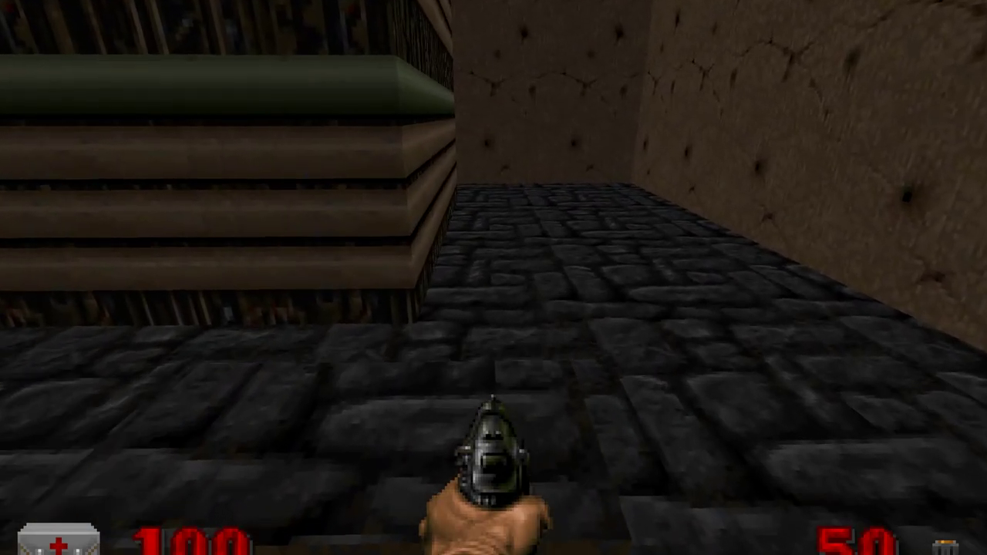
key(w)
key(s)
key(w)
key(d)
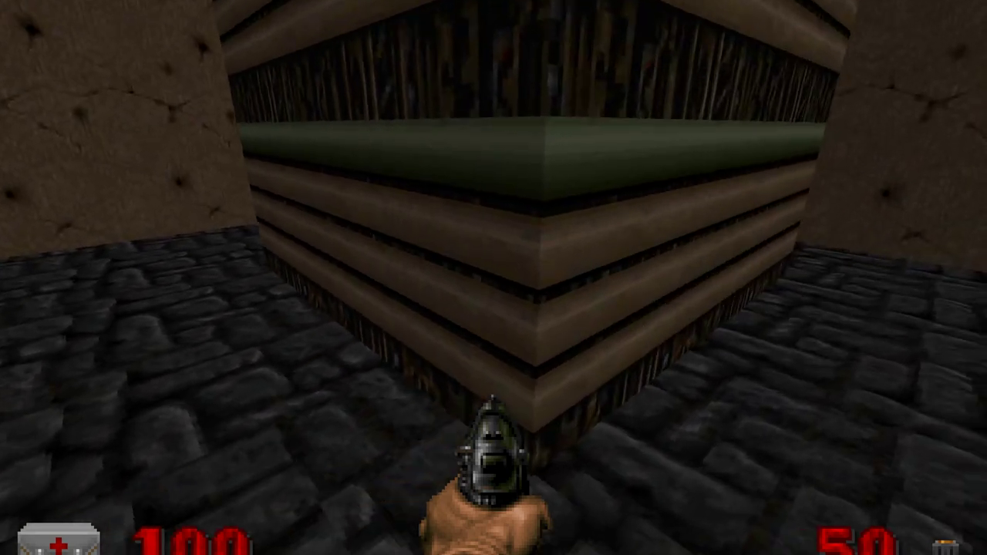
key(d)
key(s)
key(a)
key(s)
key(alt+F4)
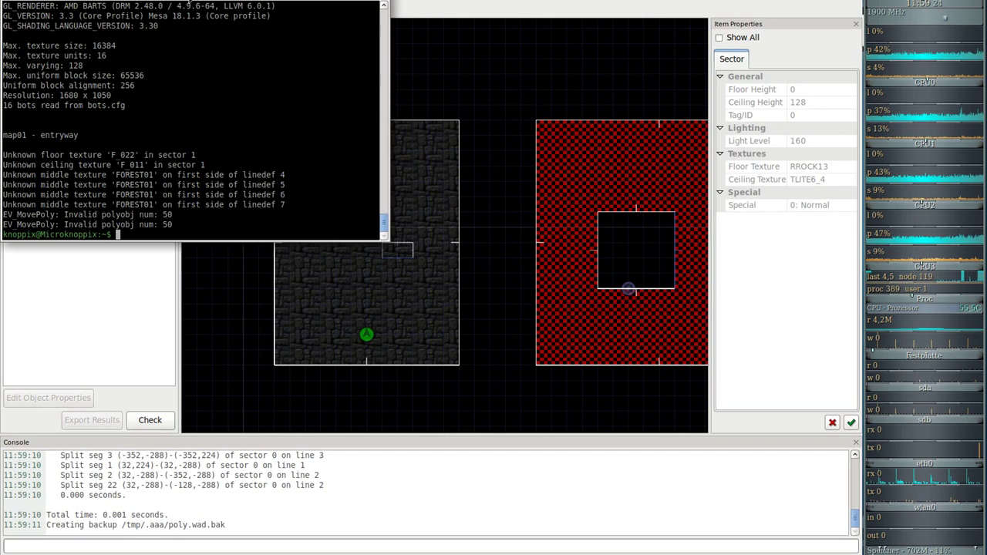
Return to the map editor and set the PolyObject ID of the trigger line on the small rectangle's lower edge to 60
click(219, 360)
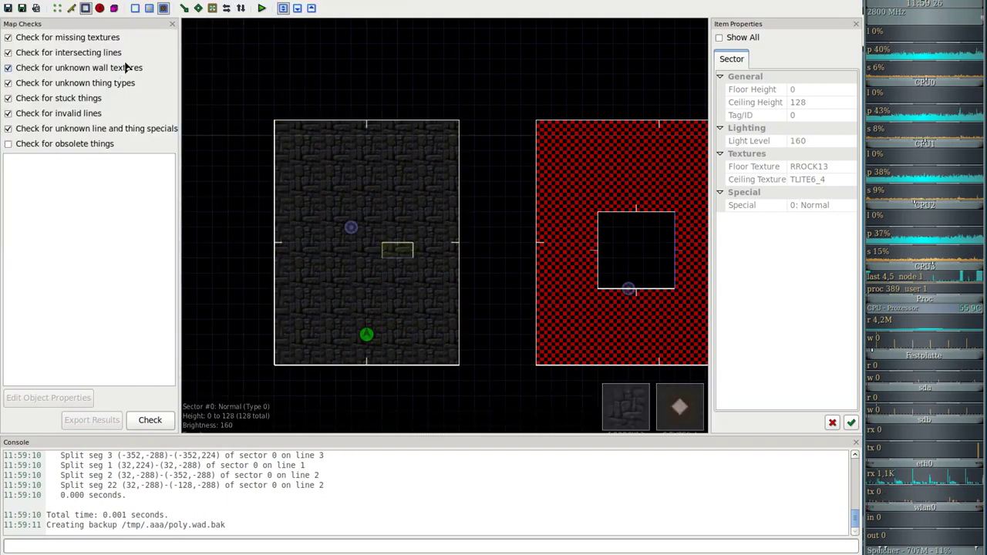
click(71, 8)
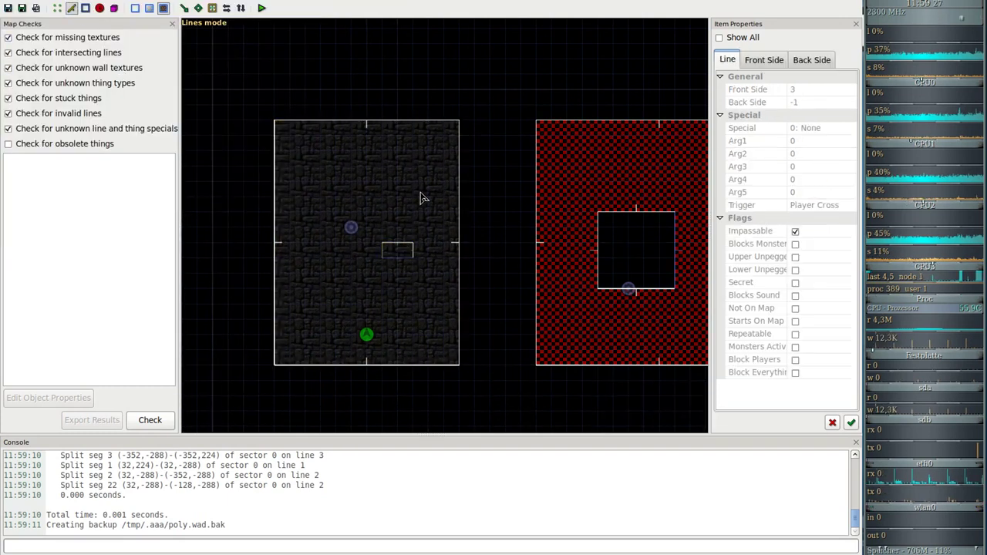
right_click(400, 264)
click(467, 412)
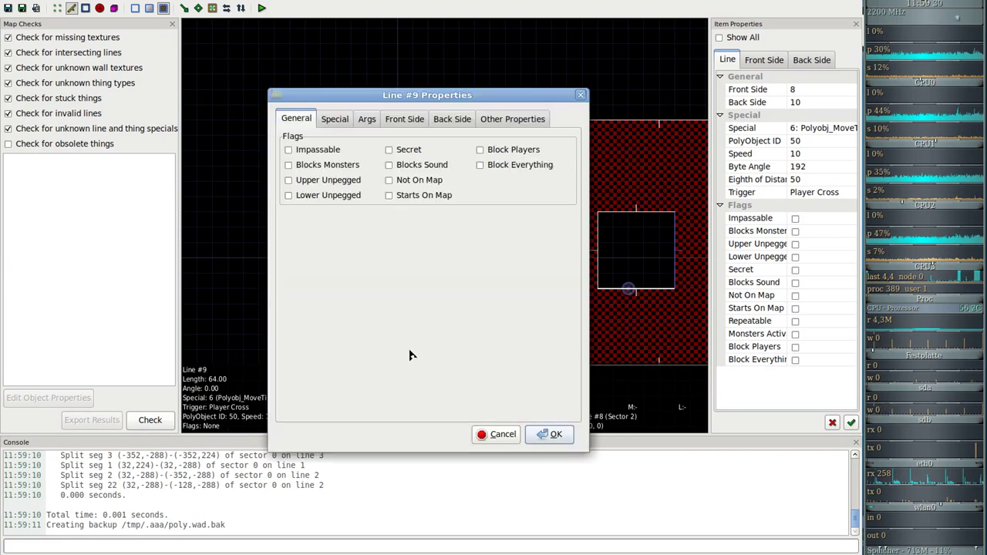
click(367, 118)
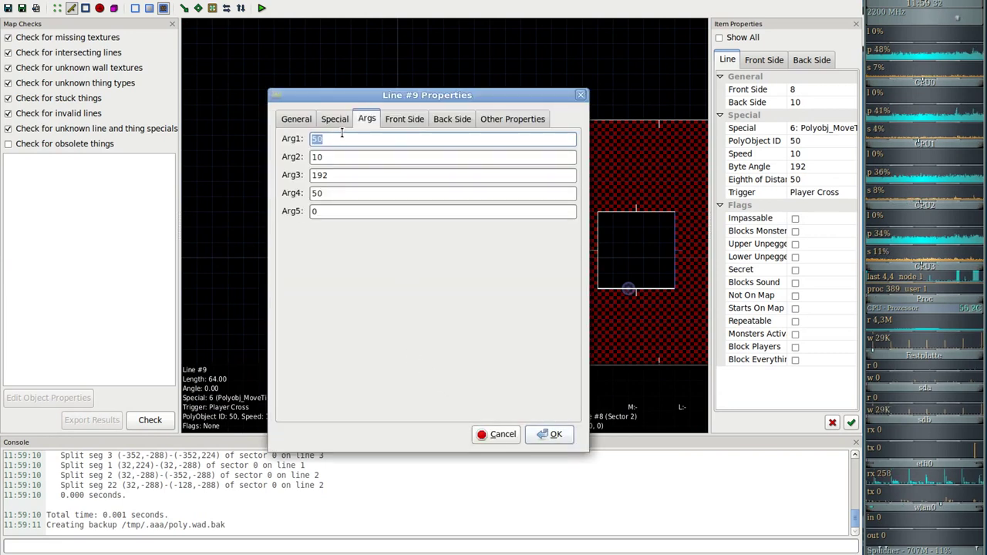
click(551, 435)
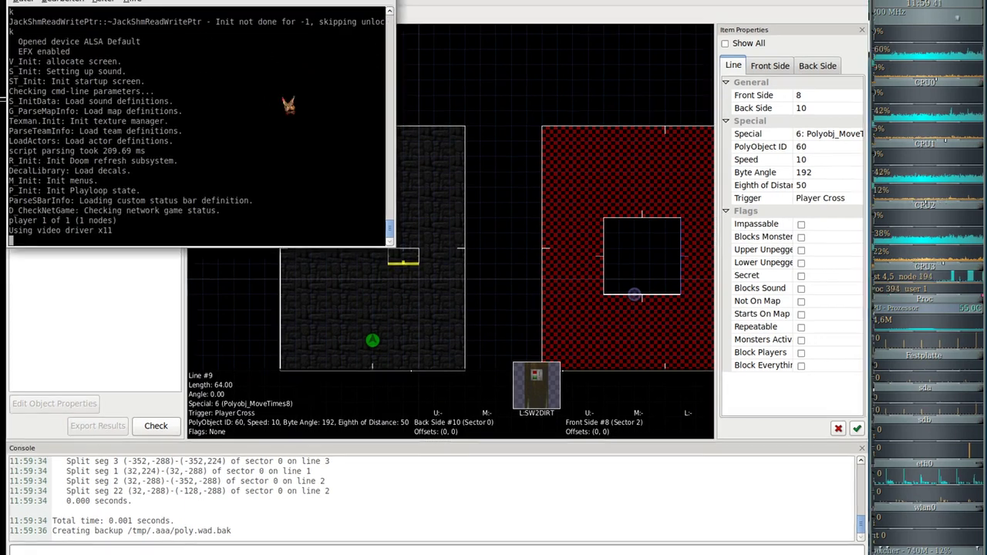
Run the map in the game again, cross the trigger line, and examine from several sides how the polyobject moves
key(w)
key(w)
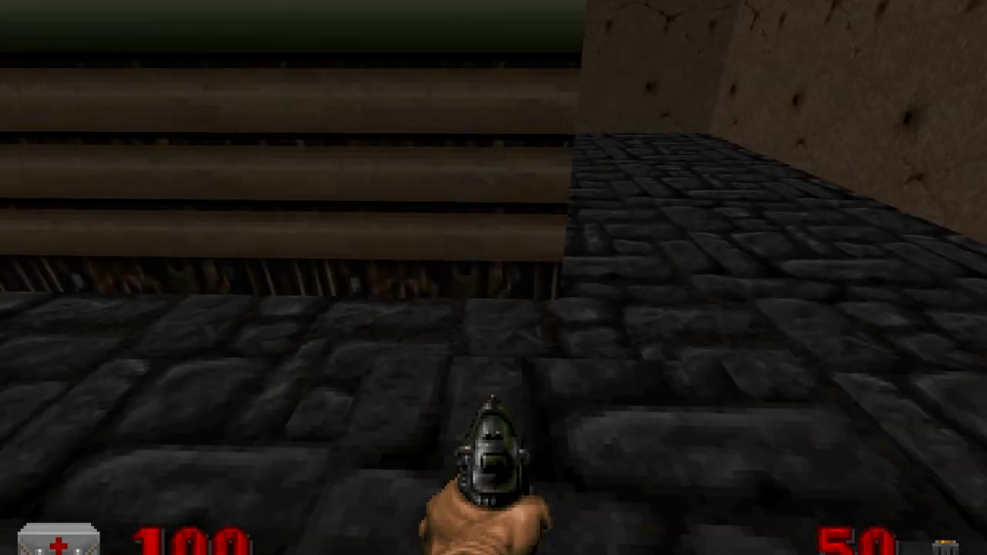
key(s)
key(Left)
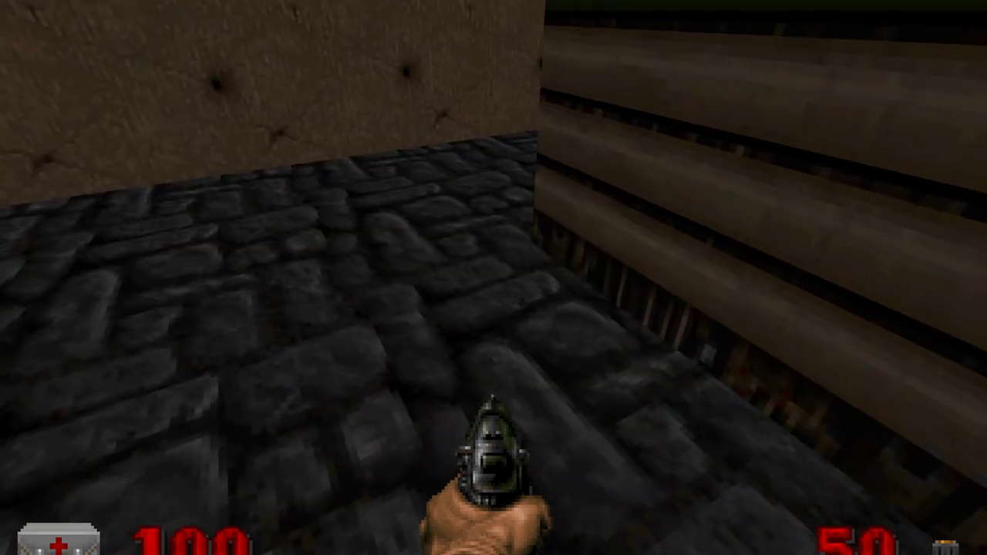
key(Left)
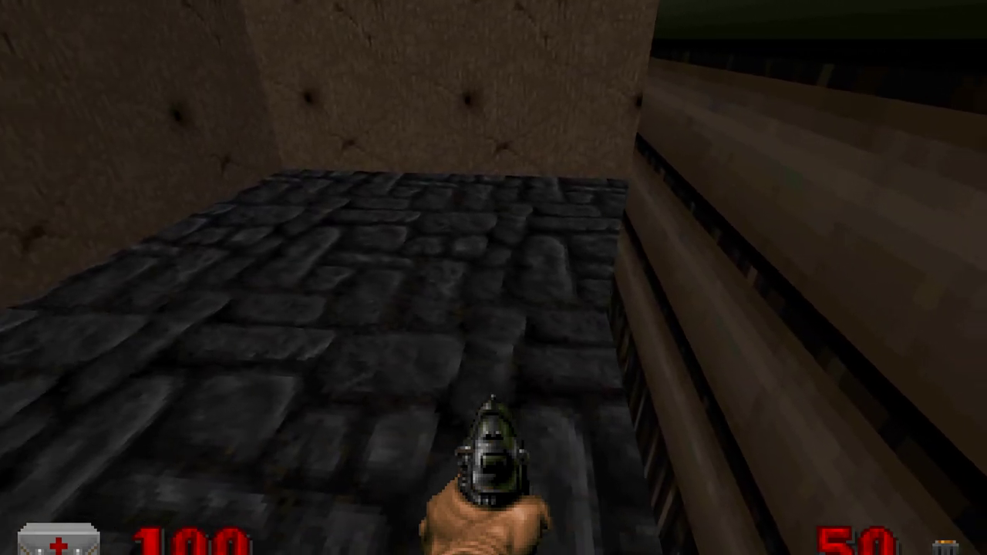
key(a)
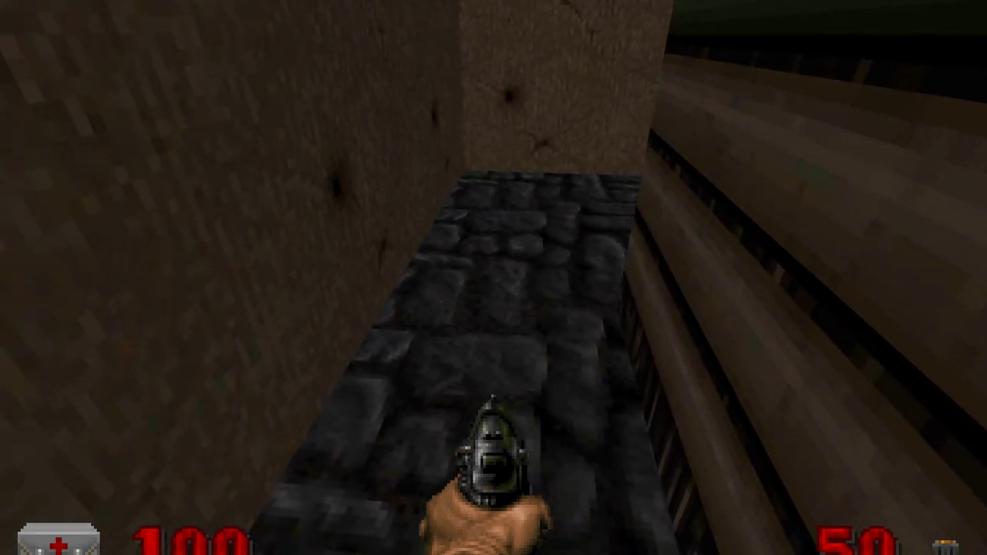
key(Right)
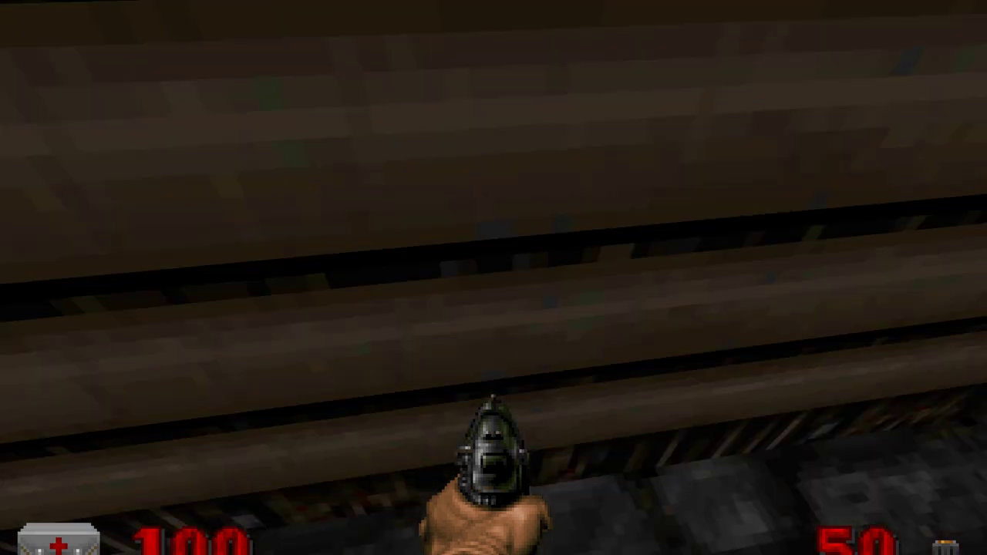
key(Left)
key(Right)
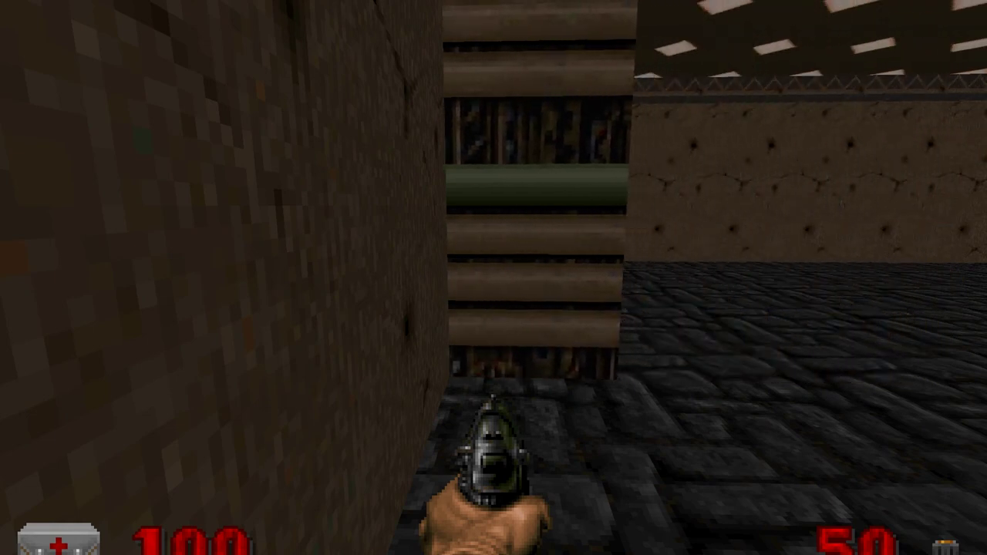
key(Left)
key(d)
key(Left)
key(Up)
key(Right)
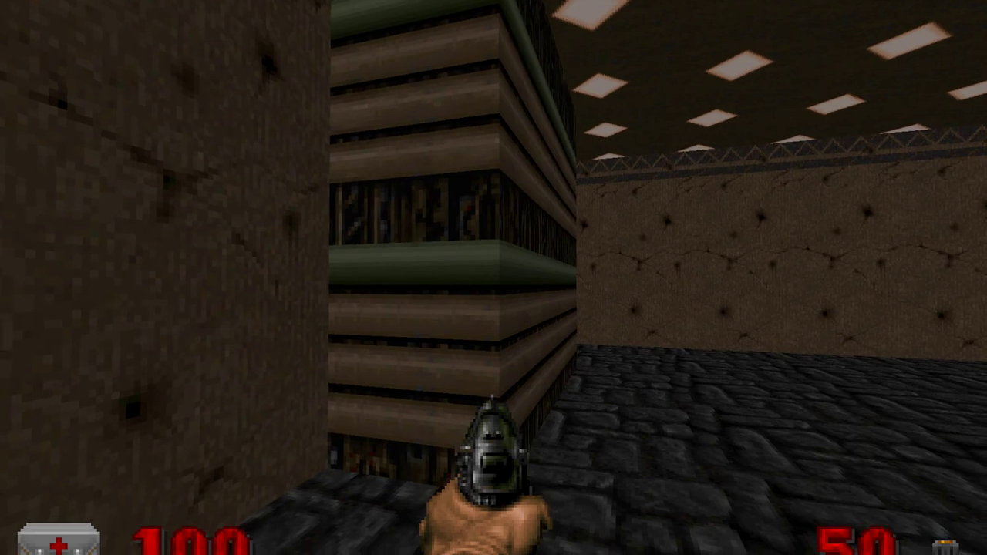
key(d)
key(s)
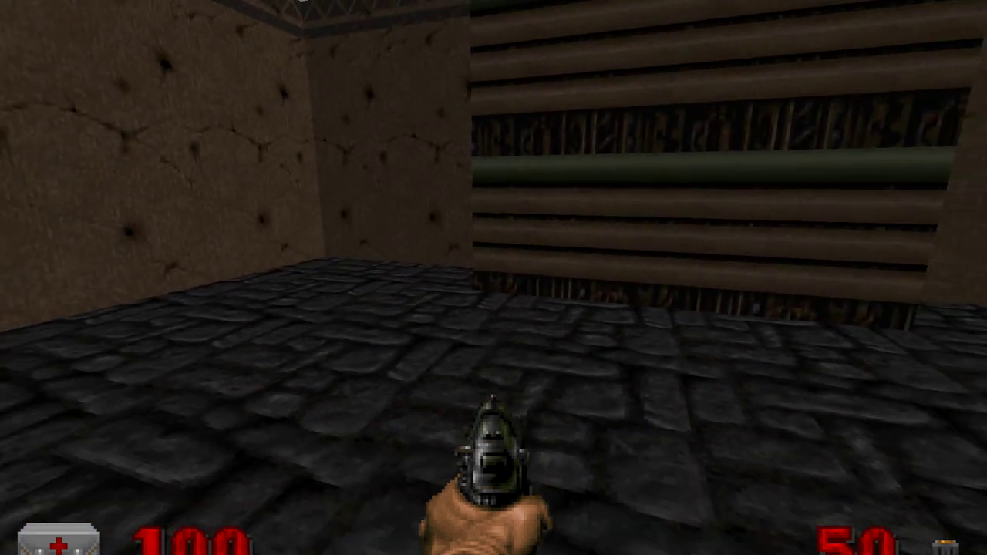